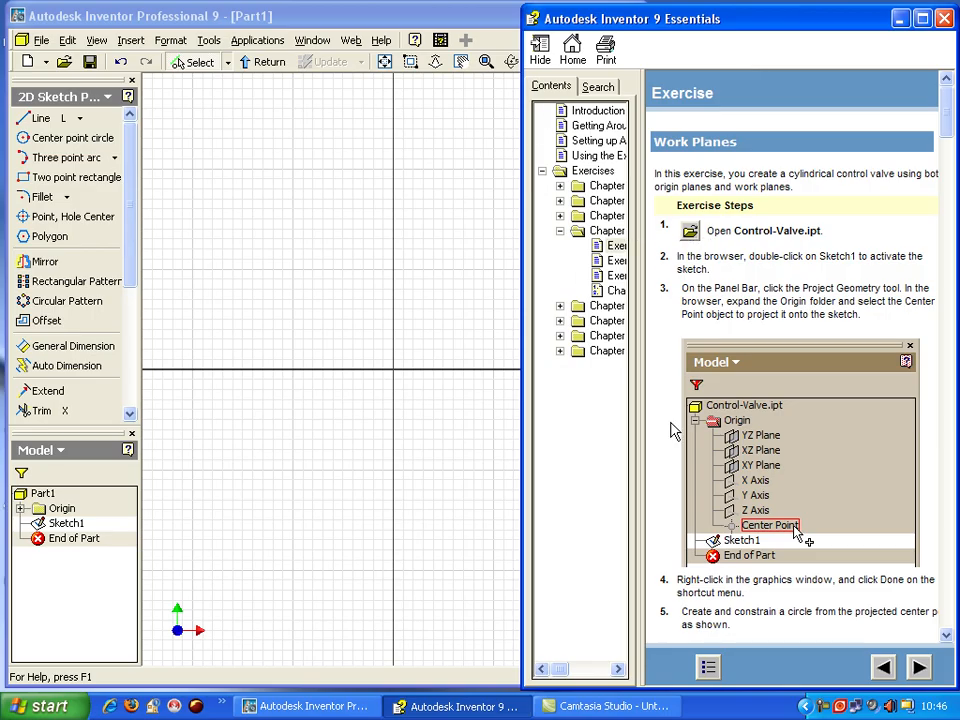
- Read through all the steps of the Work Planes exercise in the Autodesk Inventor 9 Essentials window and return to its beginning
scroll(672, 430, down, 6)
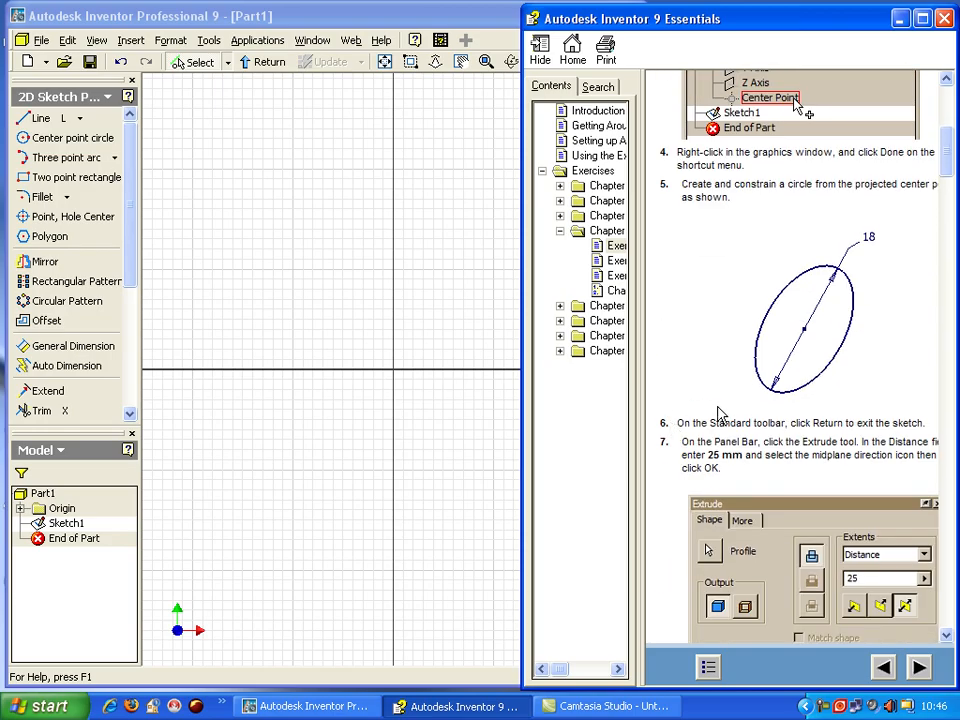
scroll(741, 398, down, 20)
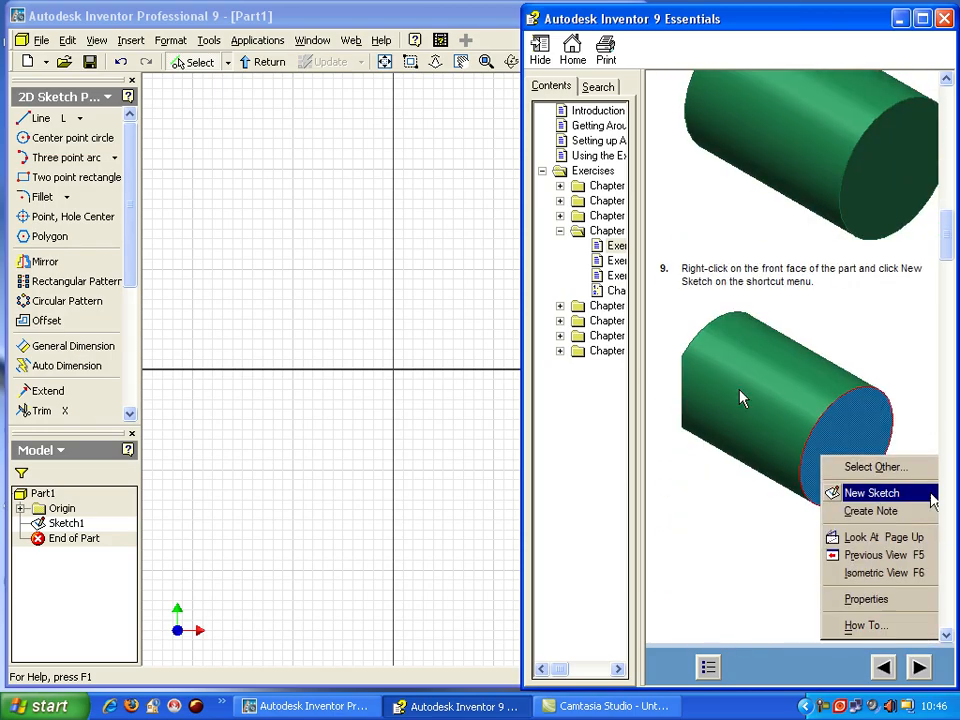
scroll(741, 398, down, 15)
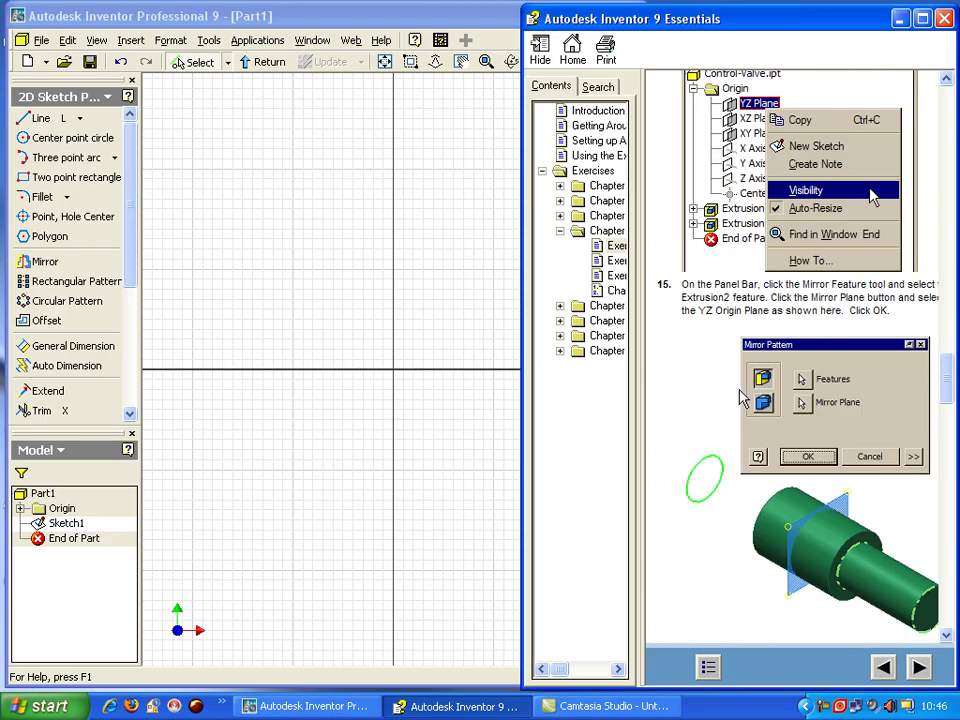
scroll(760, 460, down, 3)
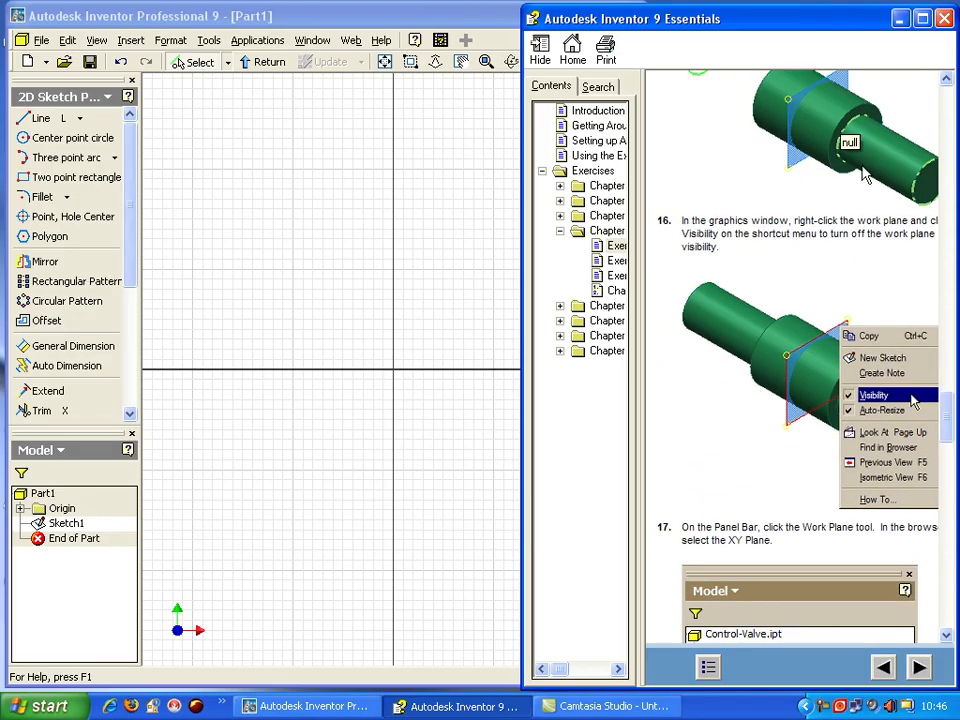
scroll(771, 338, down, 12)
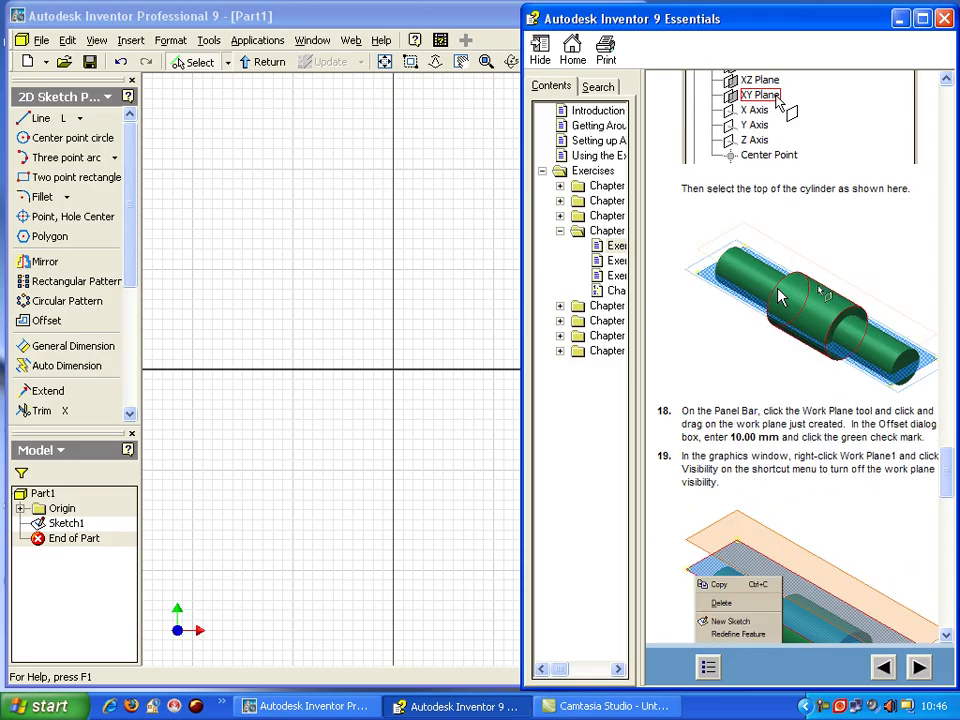
scroll(780, 298, down, 15)
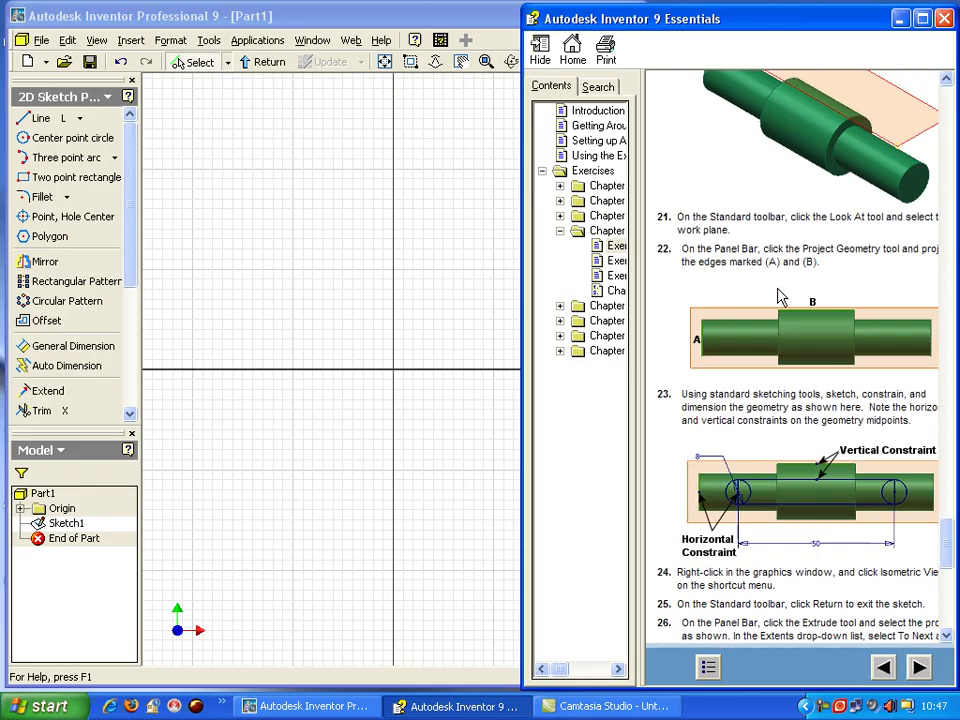
scroll(779, 296, down, 4)
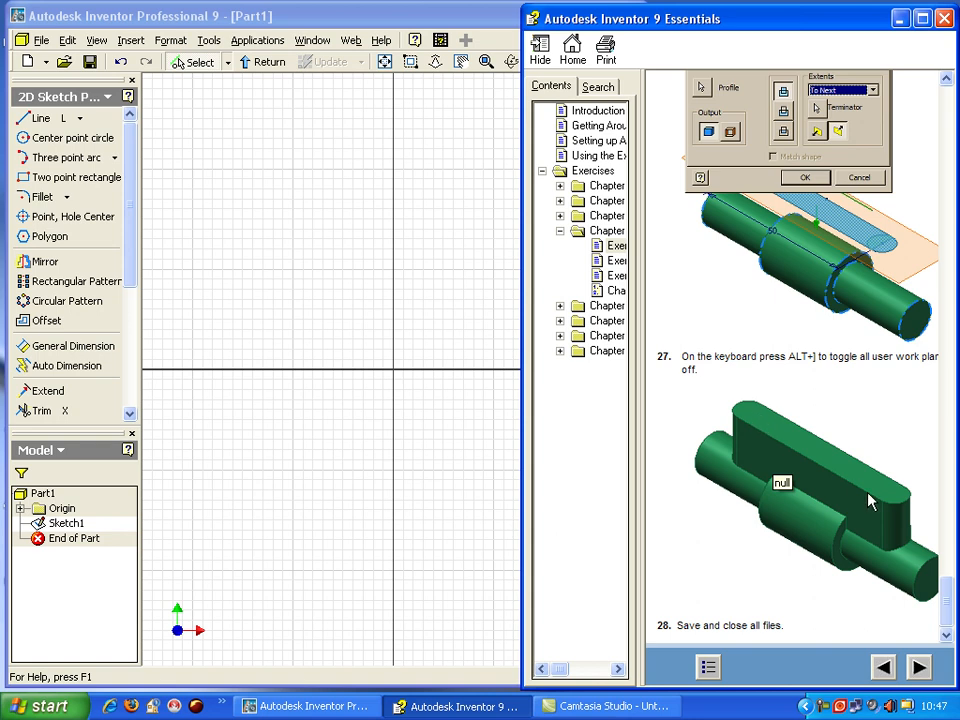
scroll(798, 328, up, 20)
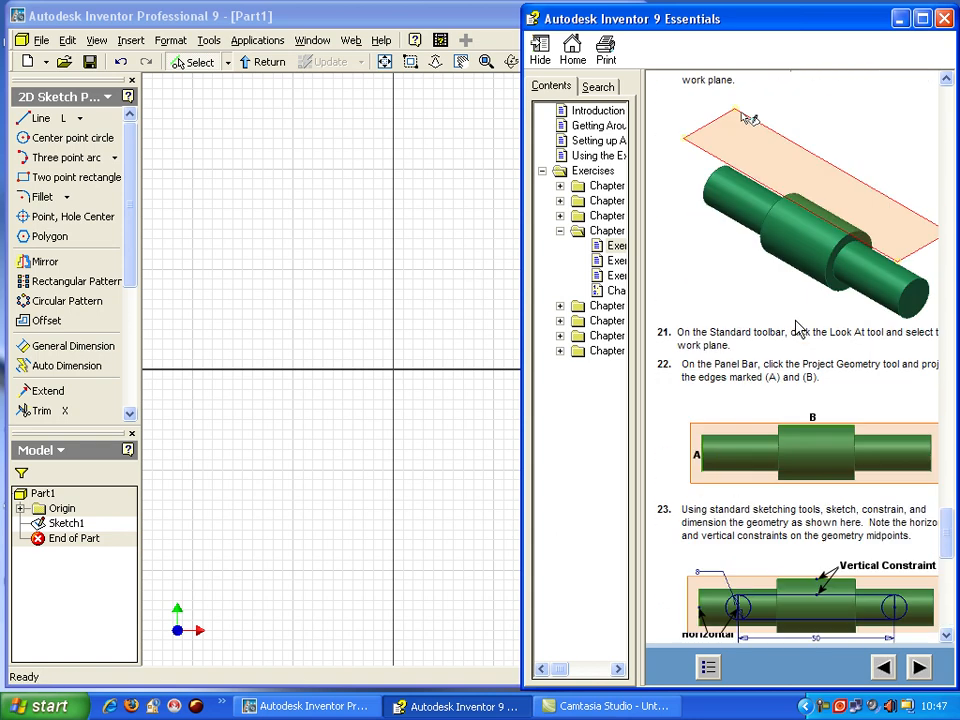
scroll(798, 328, up, 15)
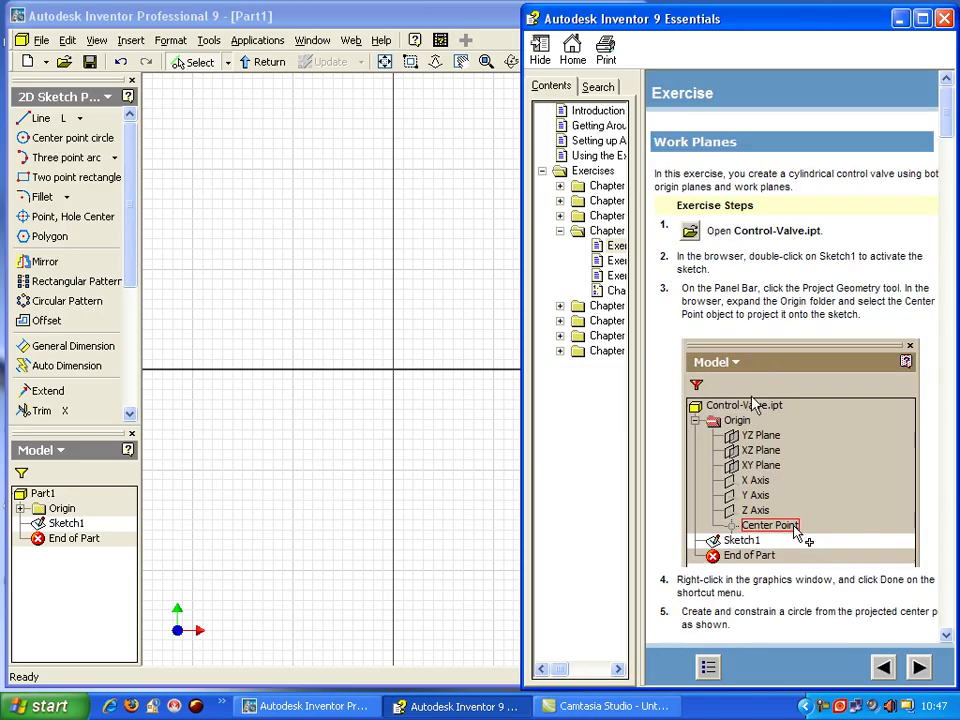
- Show the exercise's circle and extrusion instructions and hide the help window's contents pane
click(343, 332)
click(699, 437)
scroll(699, 437, down, 5)
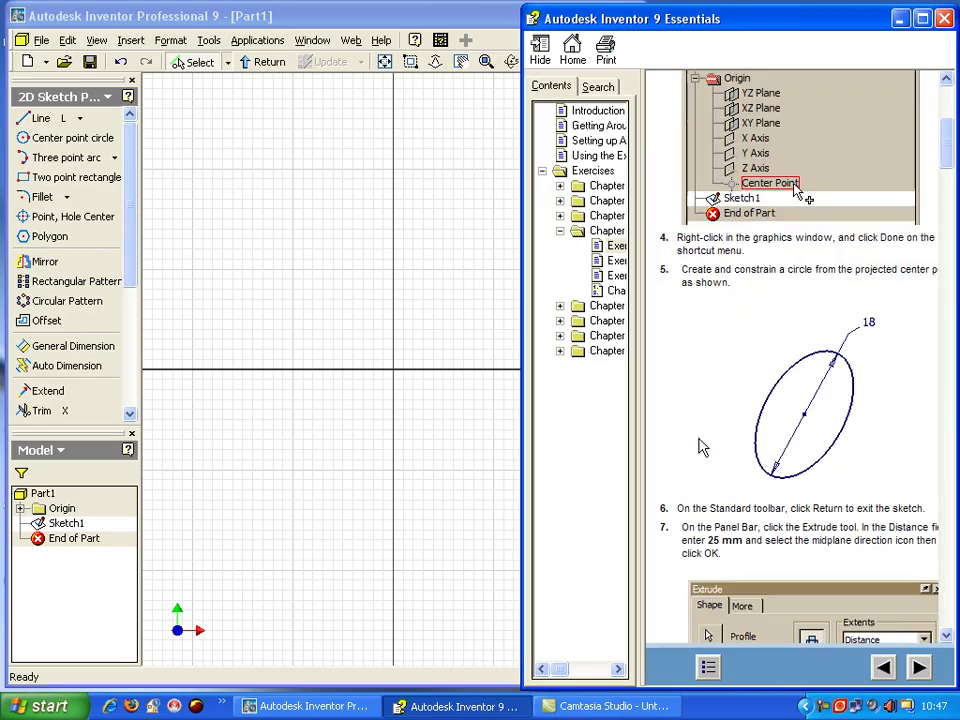
click(540, 50)
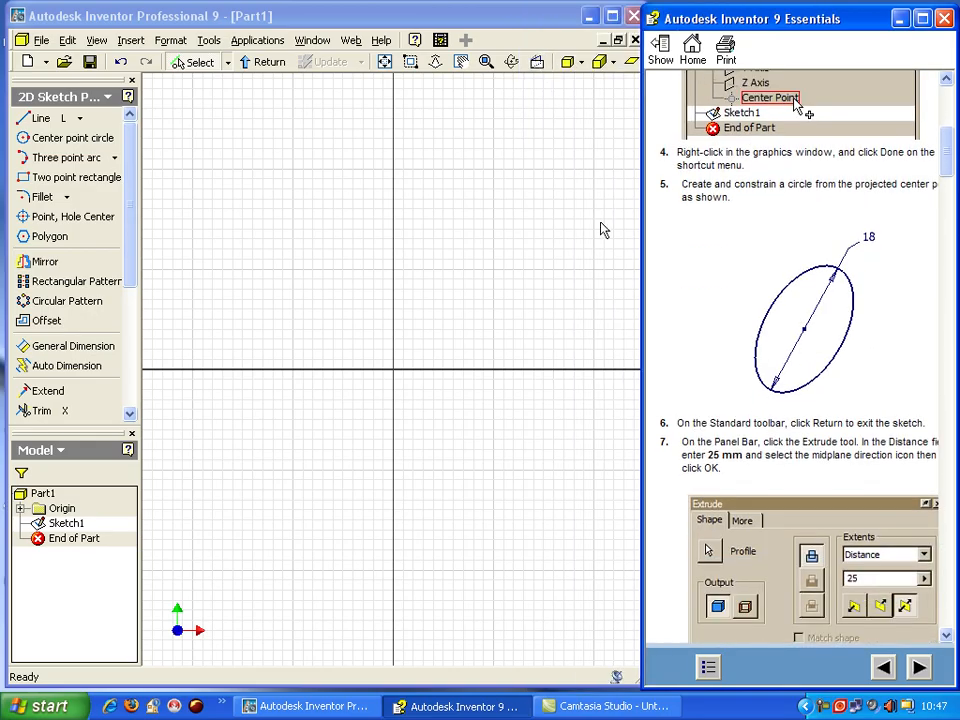
- Switch to Inventor and sketch a center point circle about 32 mm in diameter, centred on the sketch origin
click(45, 138)
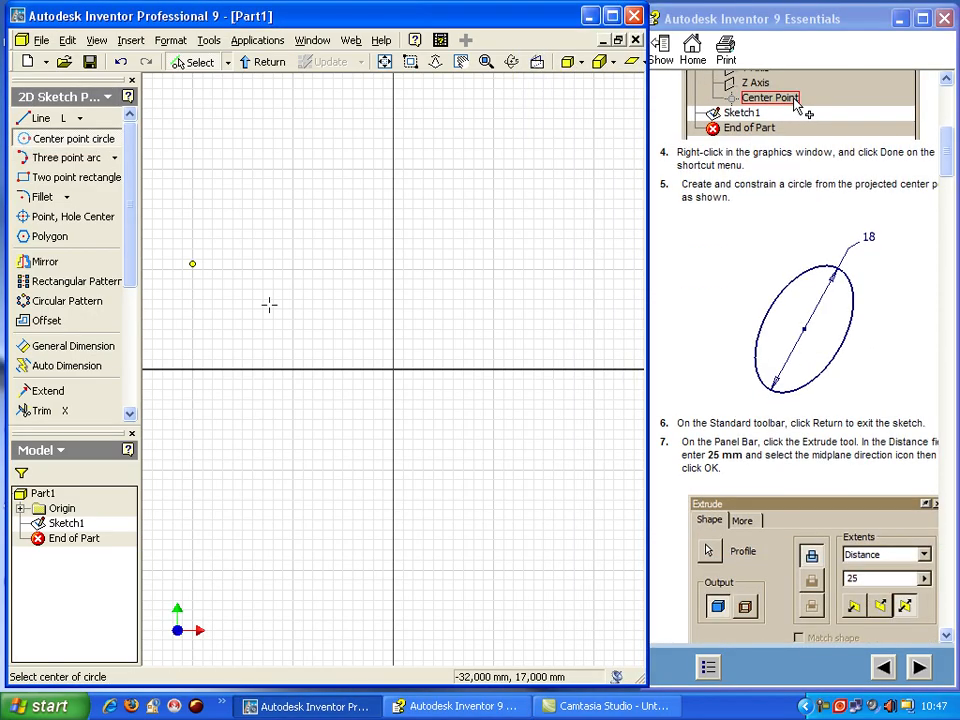
click(392, 369)
key(Escape)
click(367, 295)
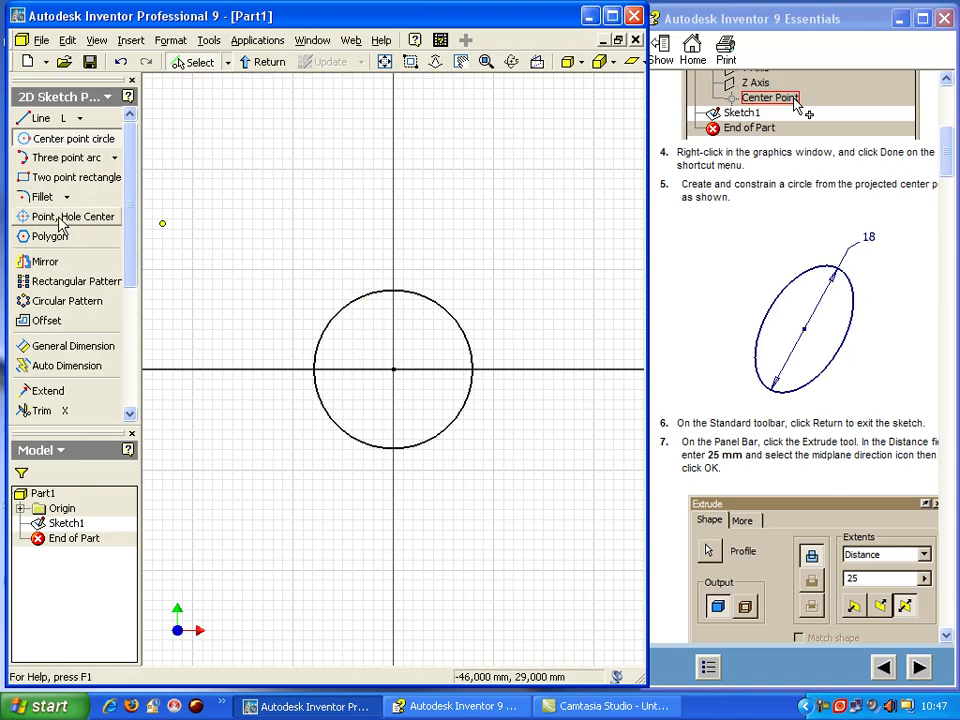
- Dimension the circle's diameter and set it to 18 mm
click(52, 346)
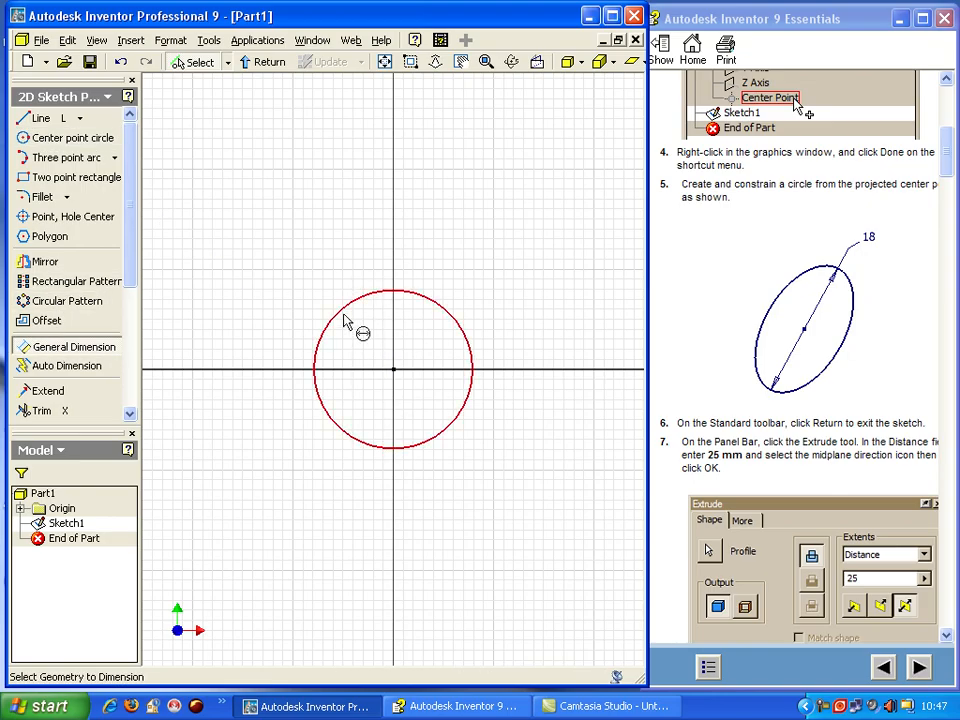
click(321, 326)
click(272, 312)
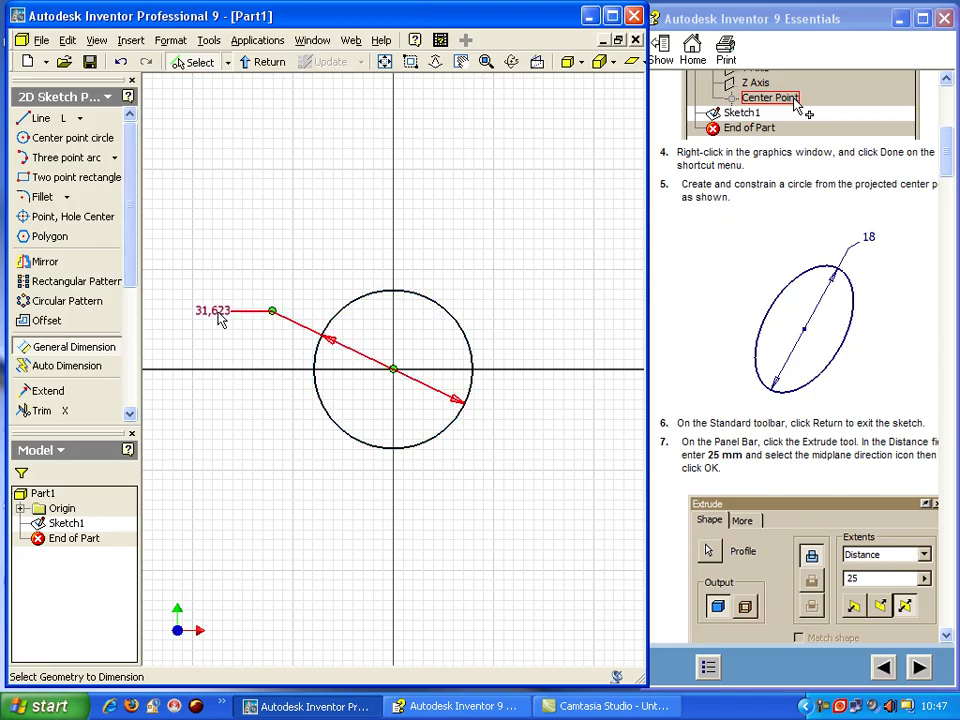
click(222, 316)
text(1)
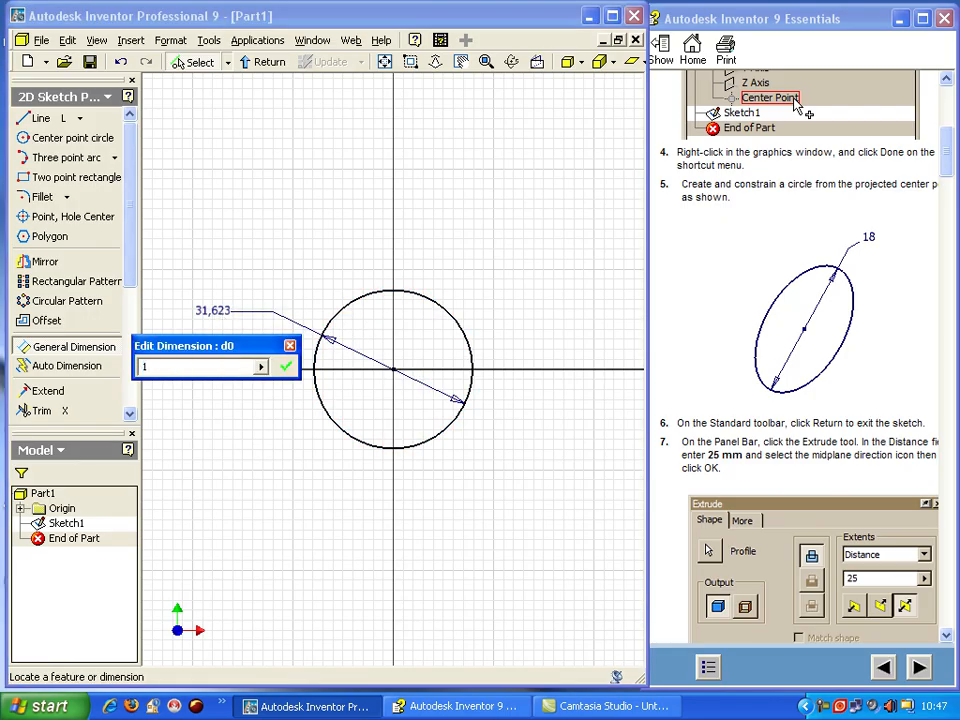
text(8)
key(Return)
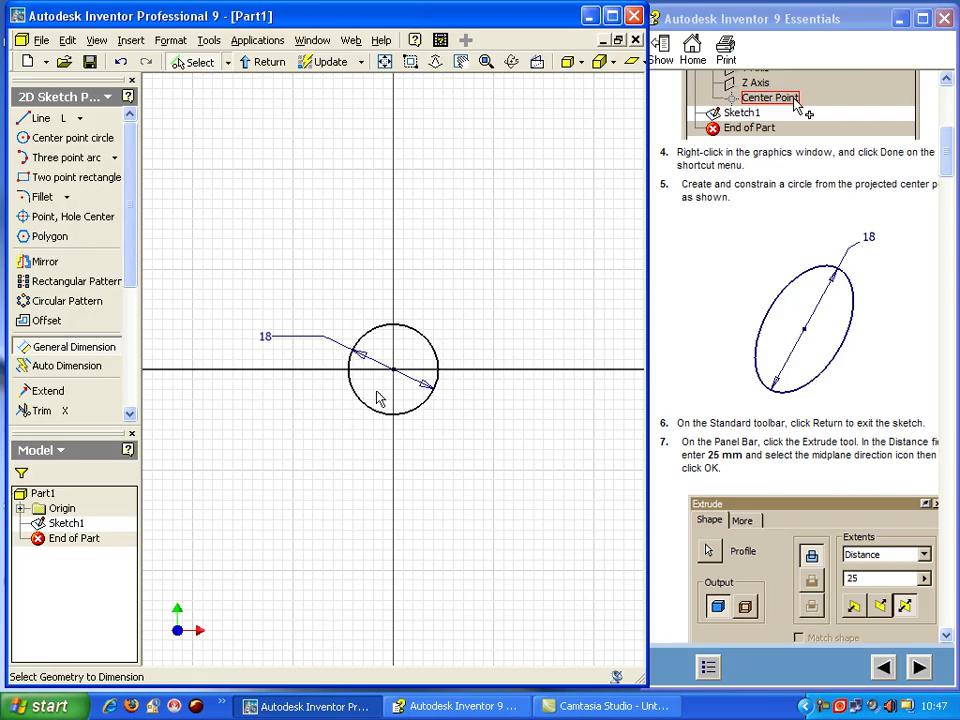
- Finish the circle sketch and change to the isometric view
click(266, 62)
right_click(304, 189)
click(360, 338)
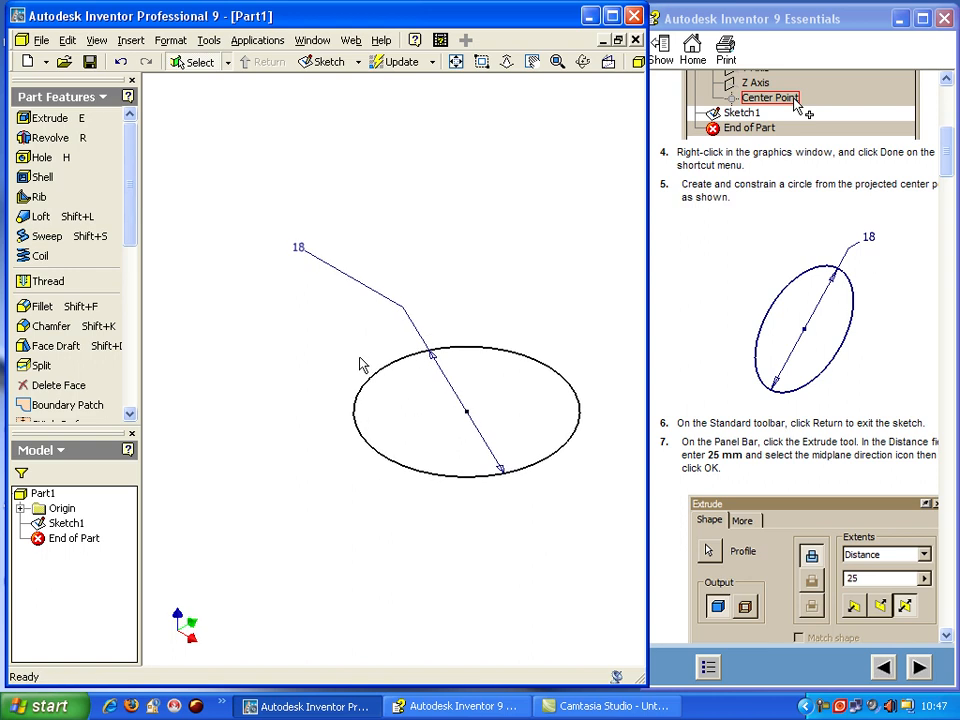
- Extrude the 18 mm circle by a distance of 25 mm using the midplane direction
click(58, 118)
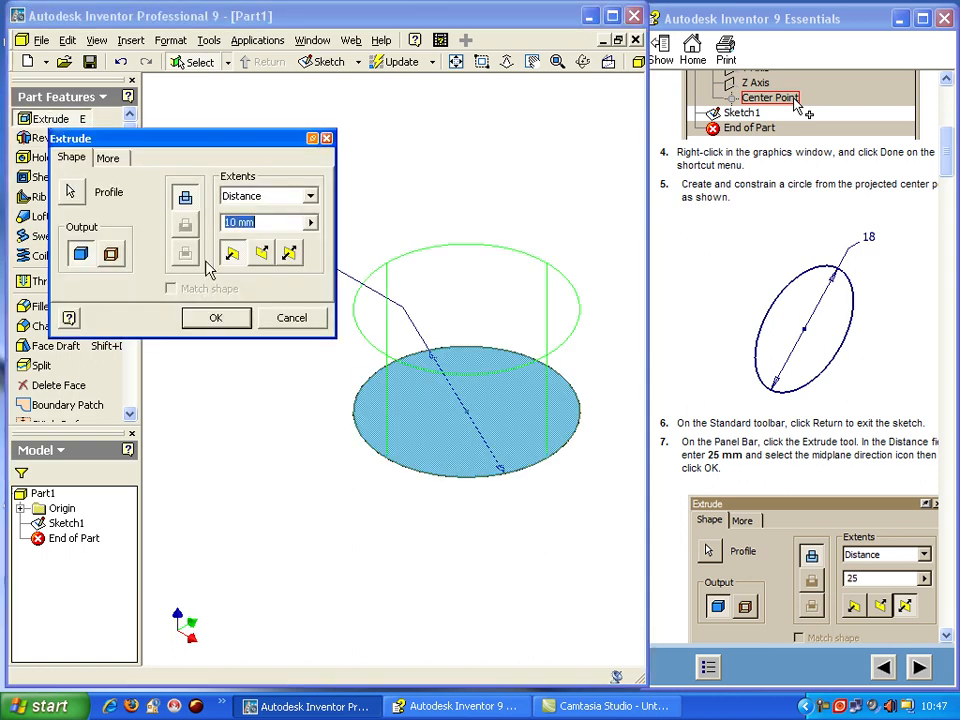
click(710, 412)
scroll(710, 412, down, 5)
scroll(710, 412, down, 2)
scroll(806, 270, up, 2)
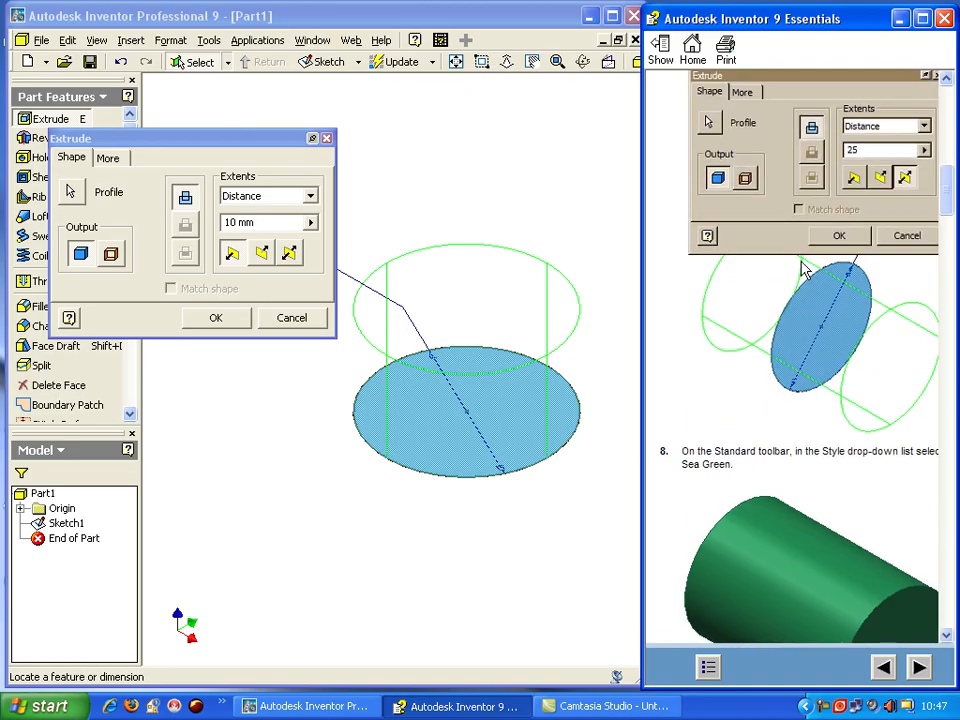
click(292, 255)
click(292, 255)
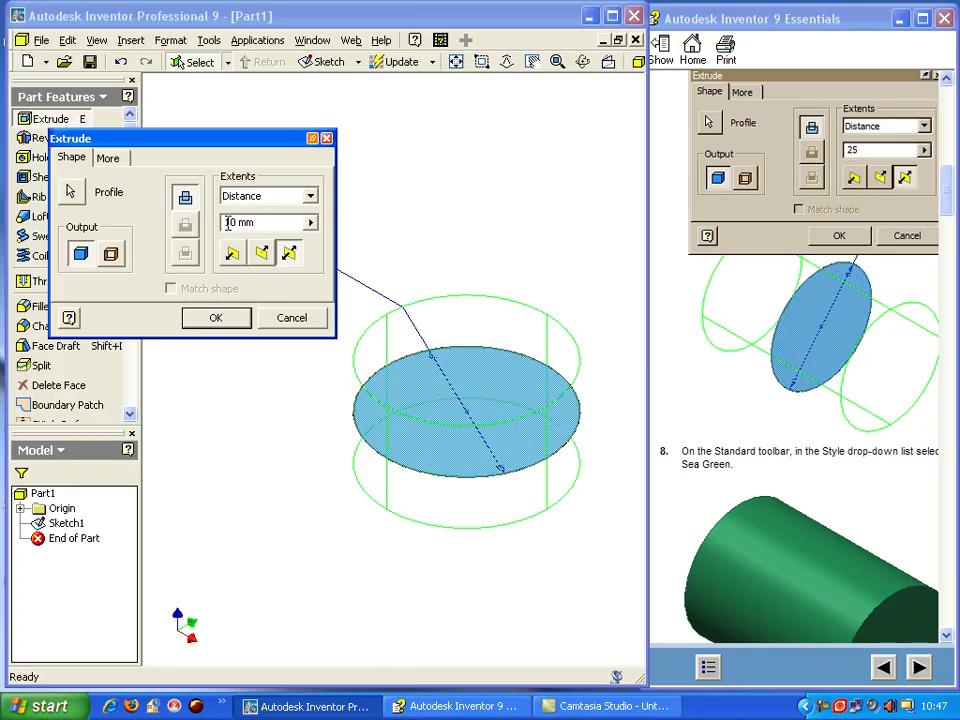
text(25)
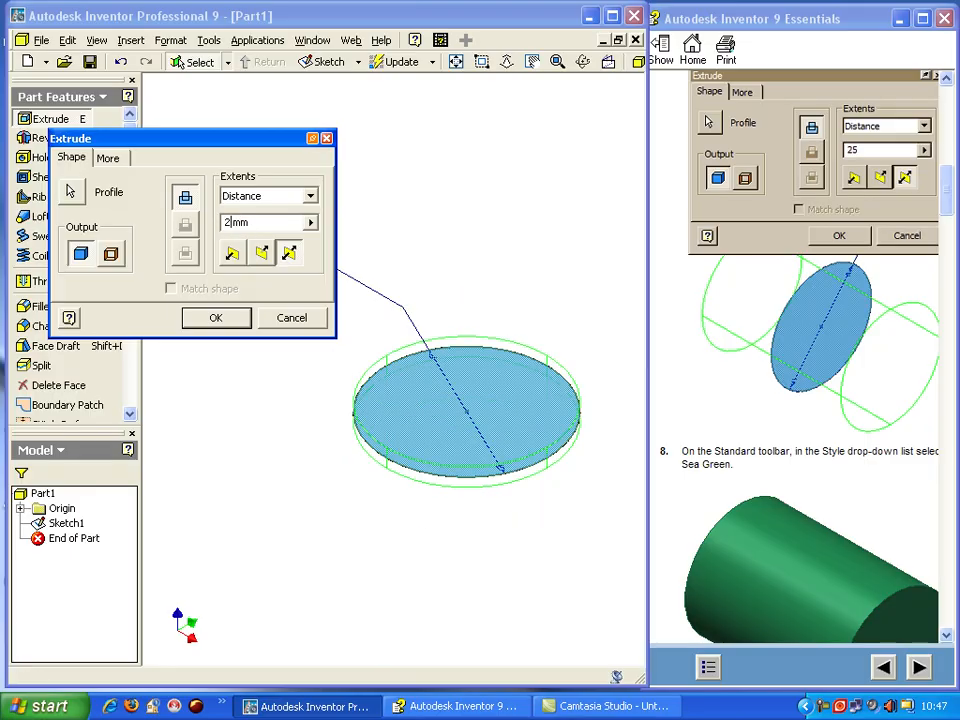
click(216, 318)
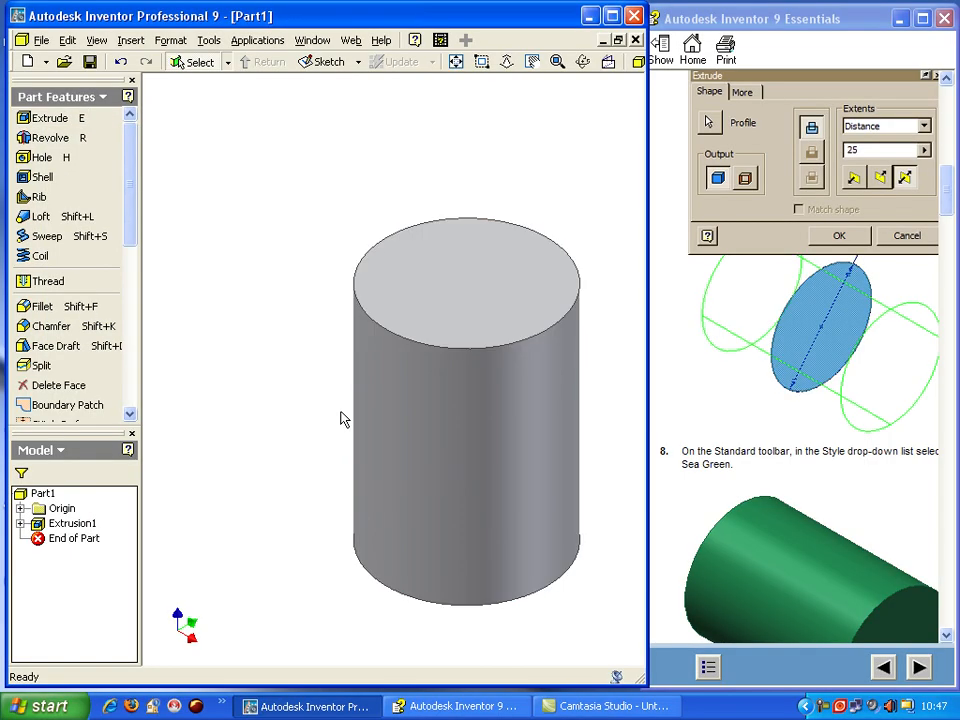
- Consult the exercise's next instructions and start a new sketch on the cylinder's top face
click(720, 454)
scroll(722, 465, down, 3)
scroll(722, 465, down, 6)
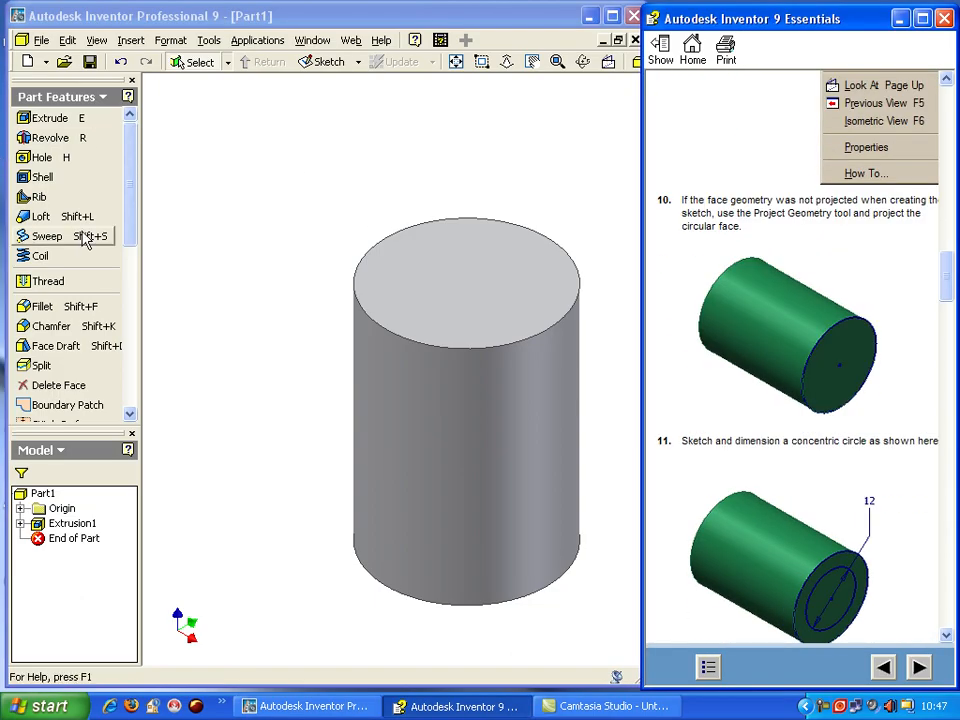
click(325, 64)
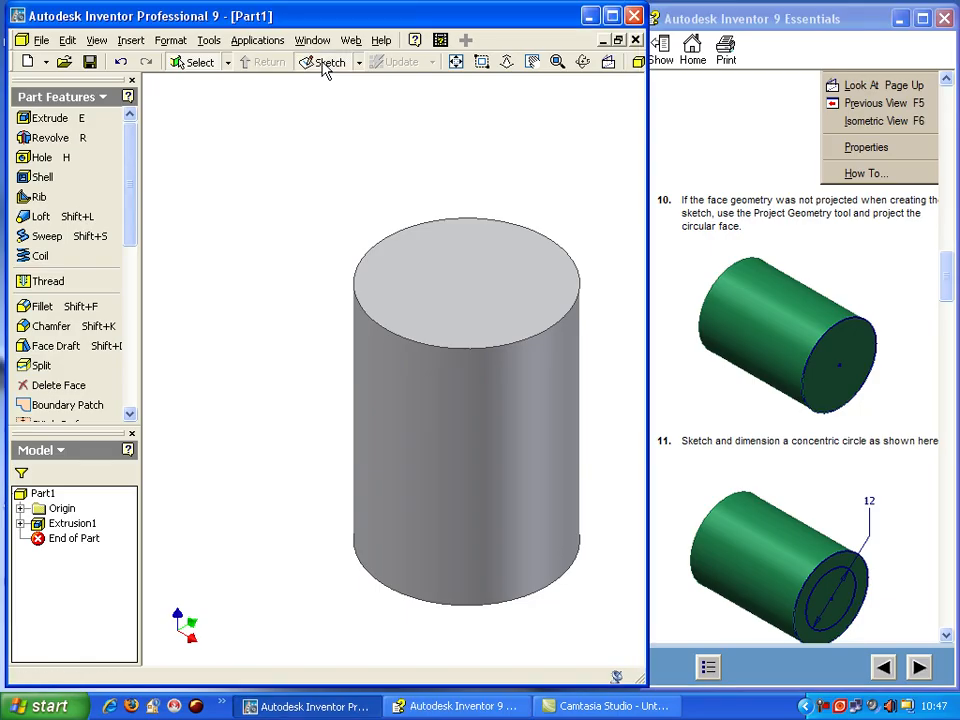
click(448, 290)
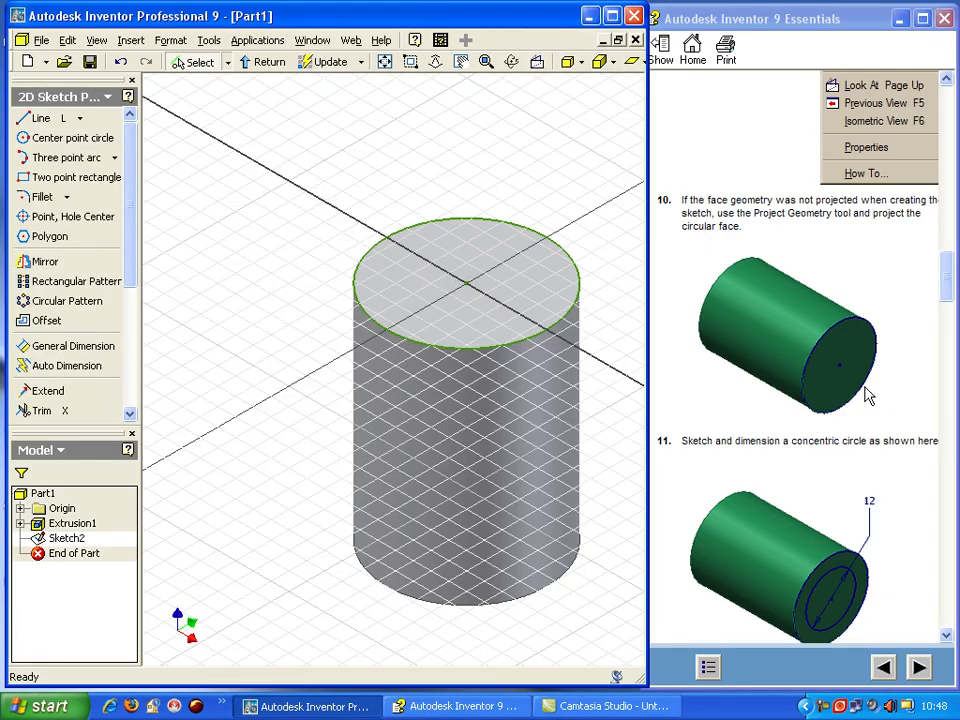
- Consult the exercise and sketch a concentric circle about 10 mm in diameter on the cylinder's top face
click(805, 465)
scroll(800, 468, down, 5)
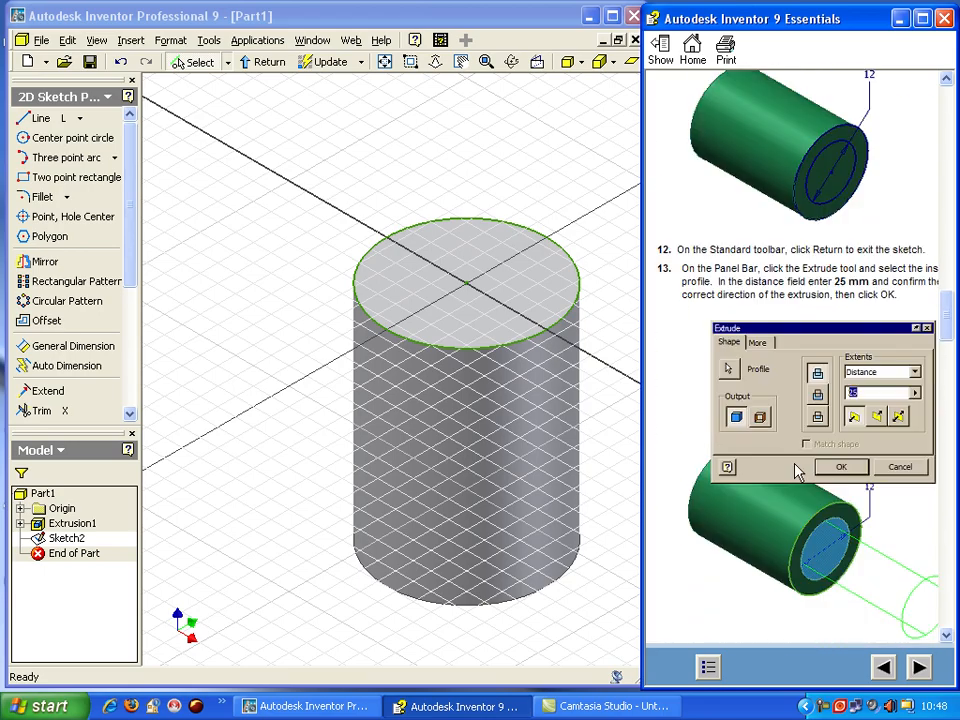
scroll(797, 470, up, 2)
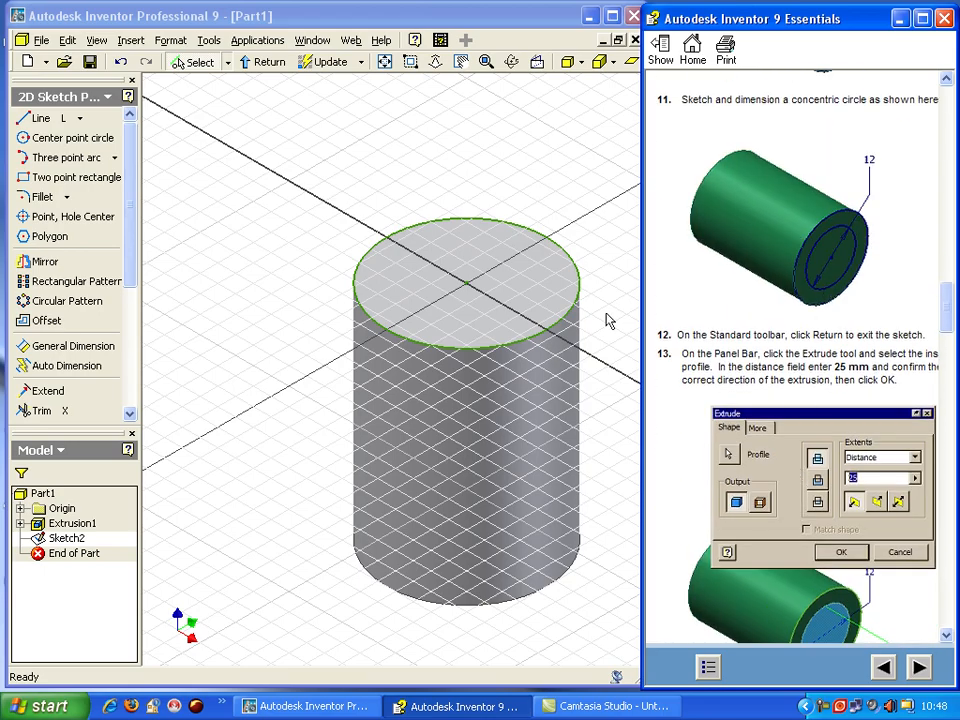
click(62, 138)
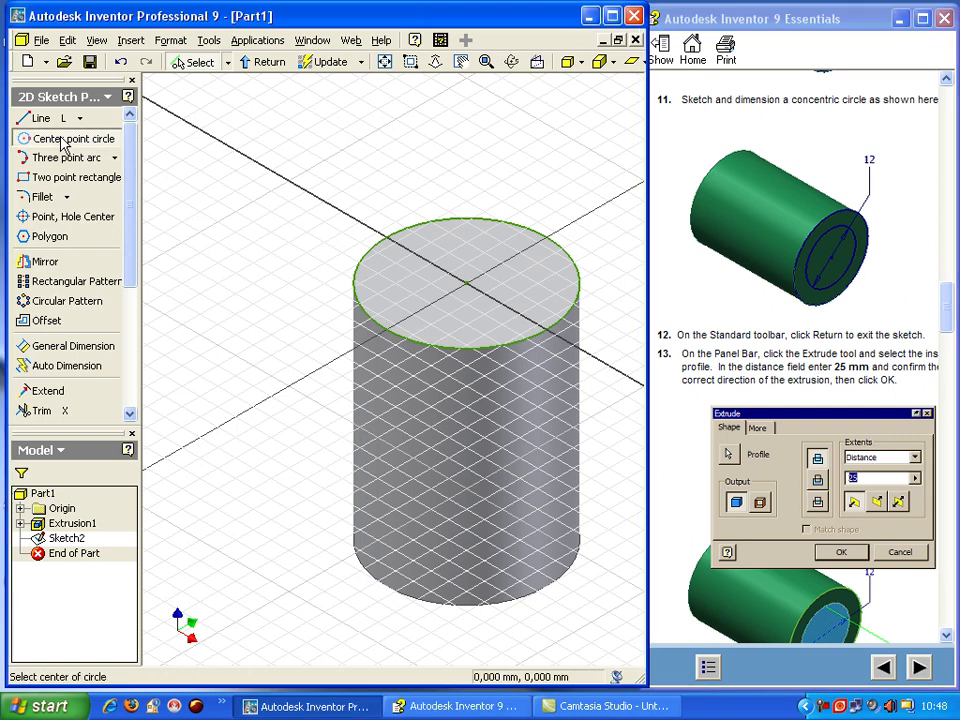
click(466, 284)
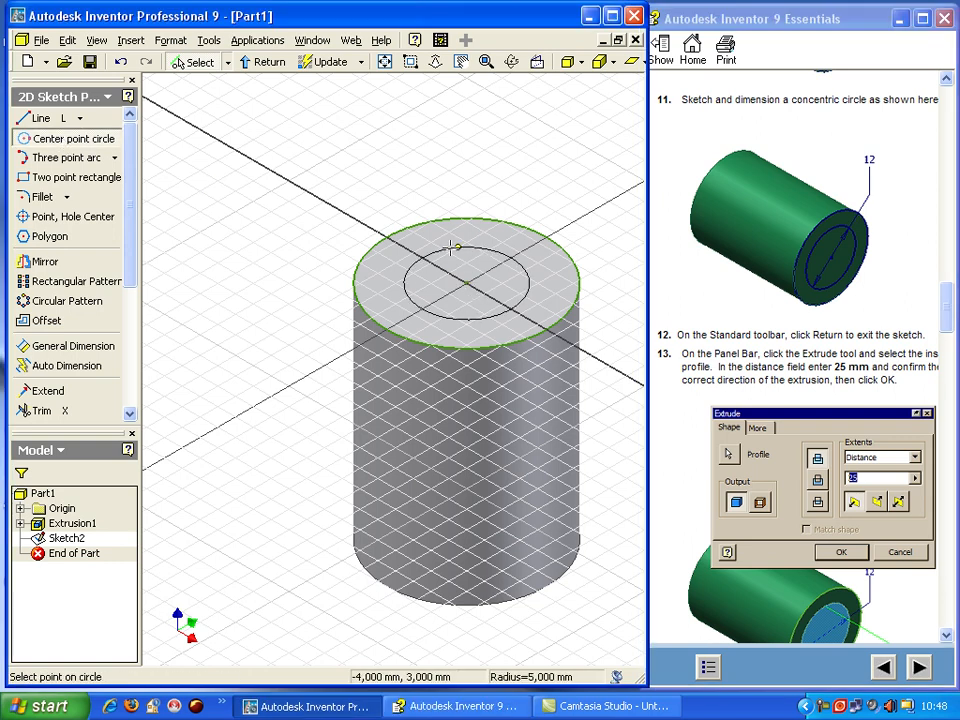
click(452, 248)
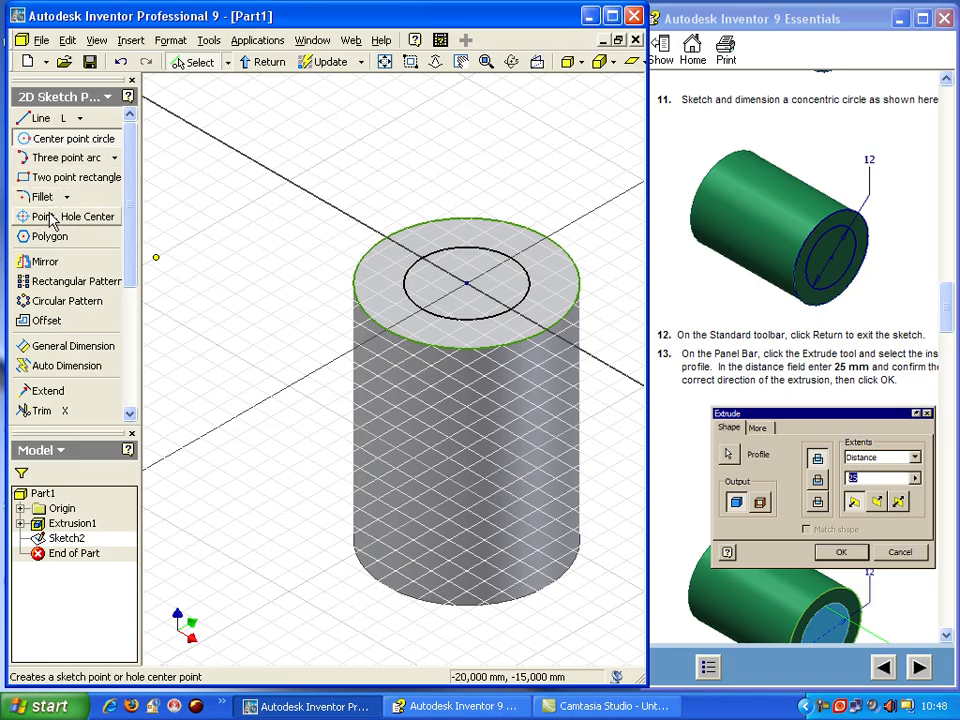
- Dimension the inner circle's diameter and set it to 12 mm
click(55, 347)
click(404, 283)
click(325, 281)
click(290, 256)
text(12)
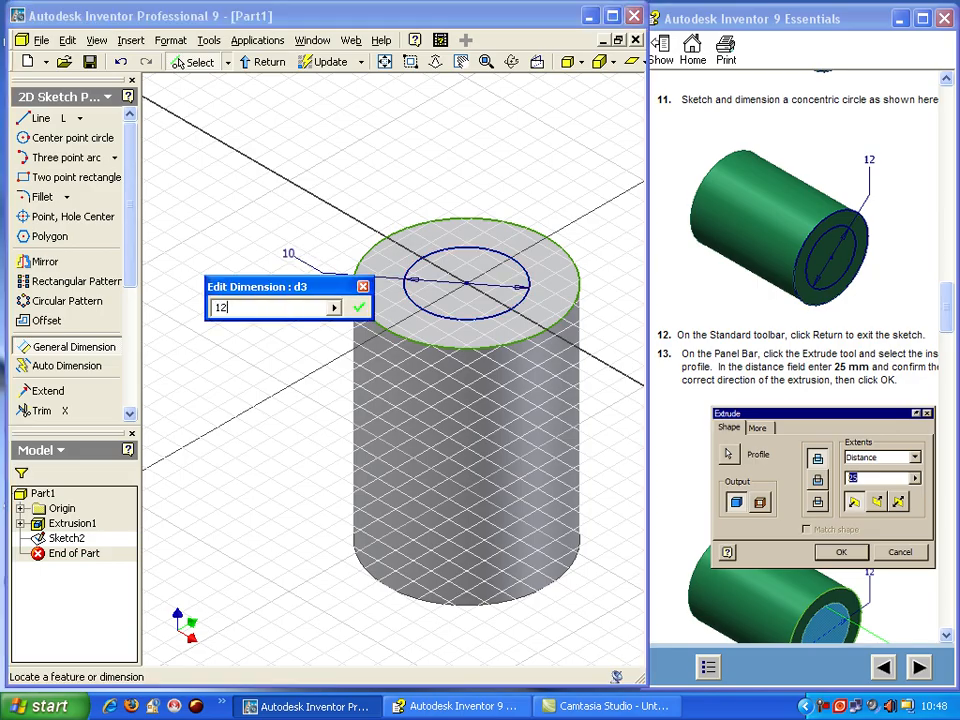
click(357, 314)
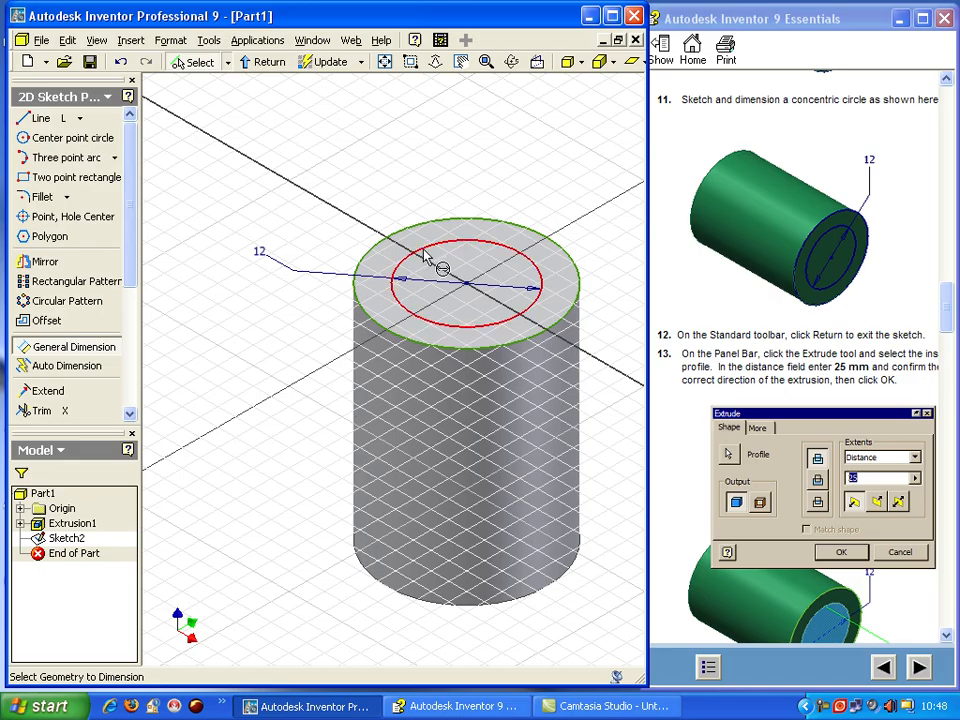
- Finish the sketch and extrude the 12 mm circle outward from the cylinder's end face by 25 mm
click(511, 63)
mouse_move(387, 437)
mouse_down()
mouse_move(386, 300)
mouse_move(360, 236)
mouse_move(364, 167)
mouse_move(286, 163)
mouse_move(281, 116)
mouse_move(296, 302)
mouse_move(310, 315)
mouse_up()
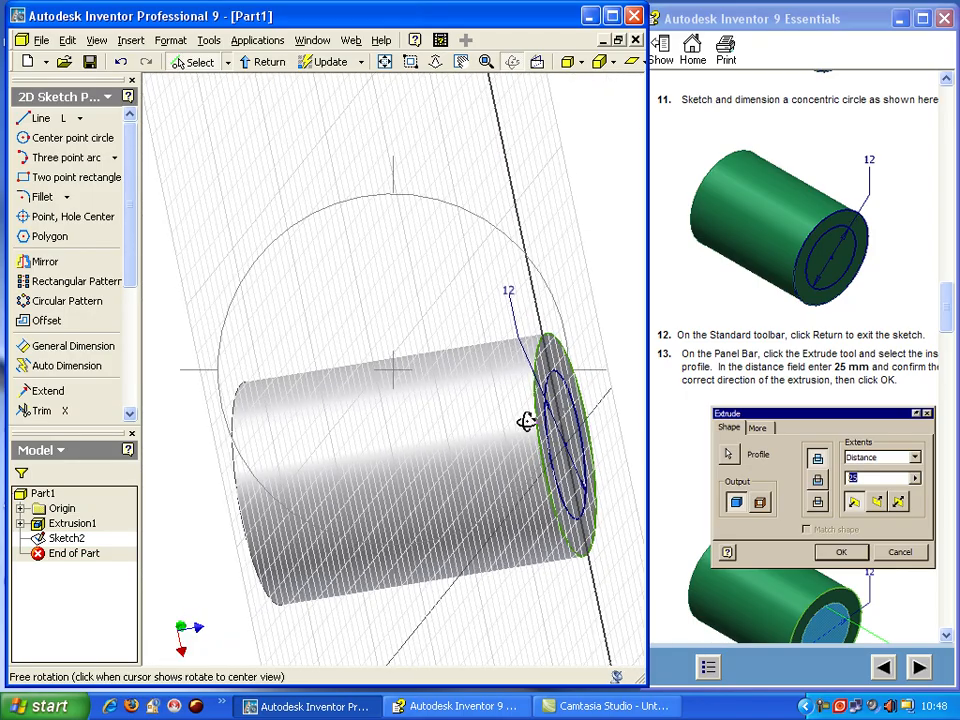
mouse_move(275, 447)
mouse_down()
mouse_move(403, 422)
mouse_move(425, 427)
mouse_move(398, 434)
mouse_move(421, 417)
mouse_move(243, 425)
mouse_move(254, 426)
mouse_up()
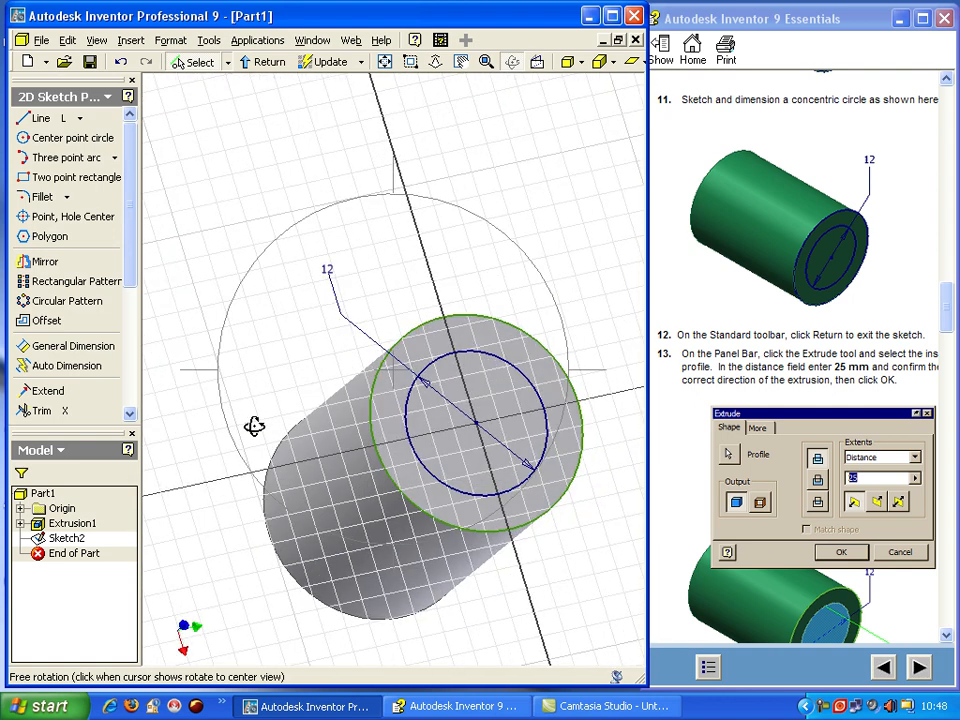
key(Escape)
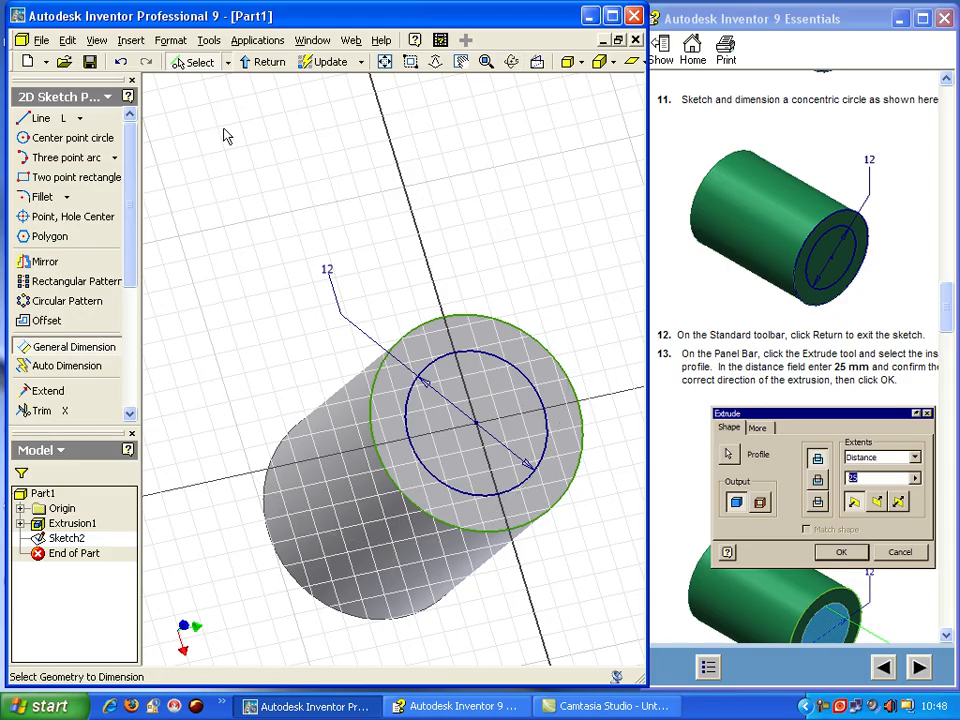
click(258, 64)
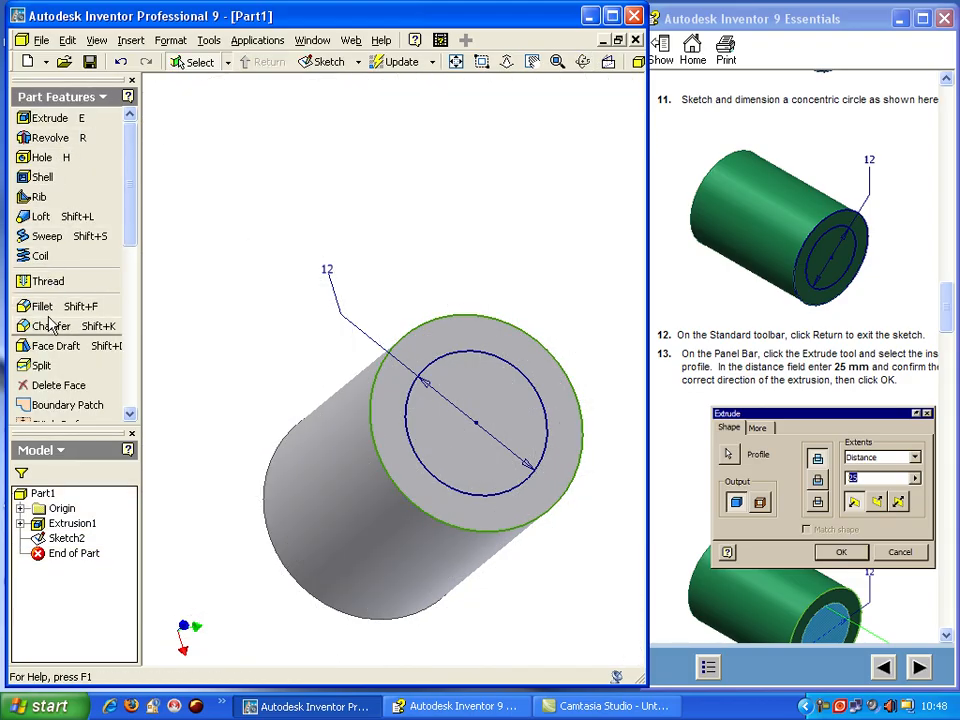
click(50, 118)
click(440, 396)
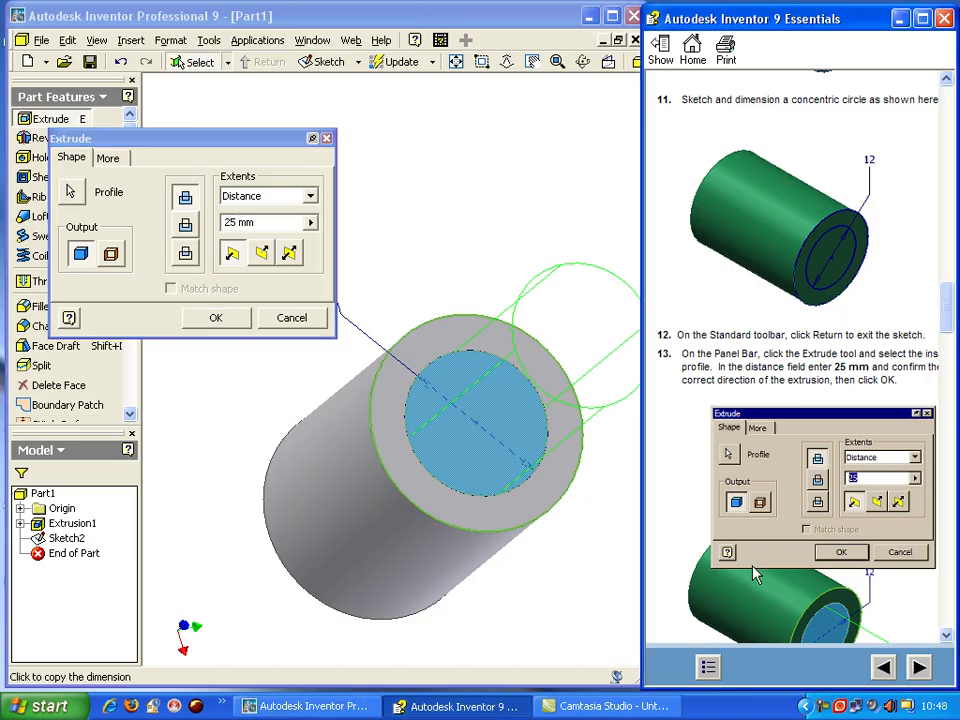
scroll(755, 575, down, 6)
scroll(755, 575, up, 2)
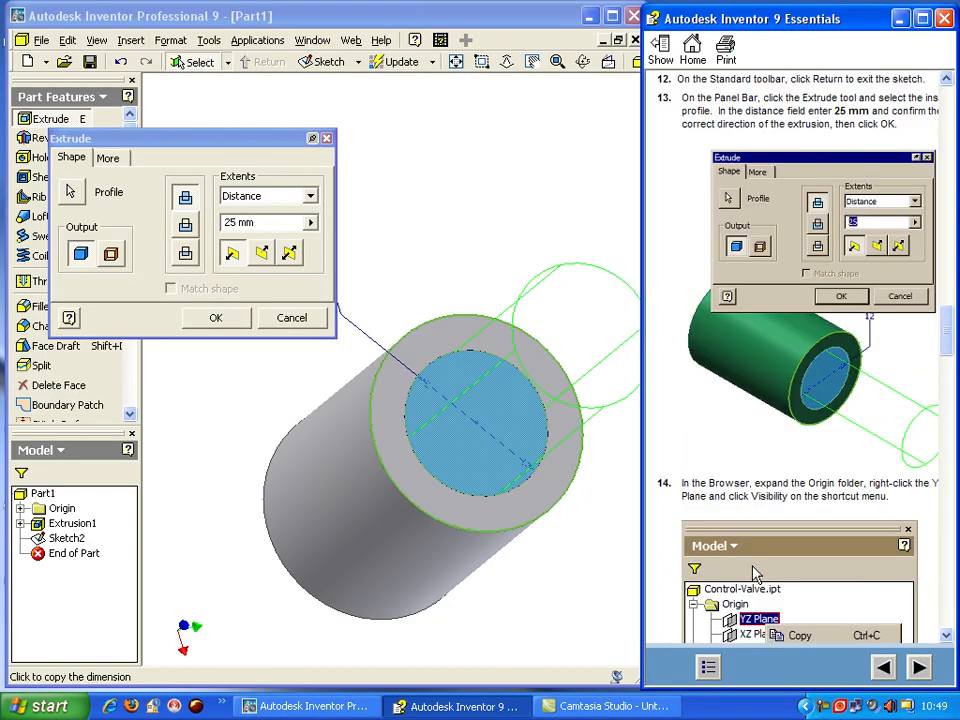
scroll(755, 572, down, 3)
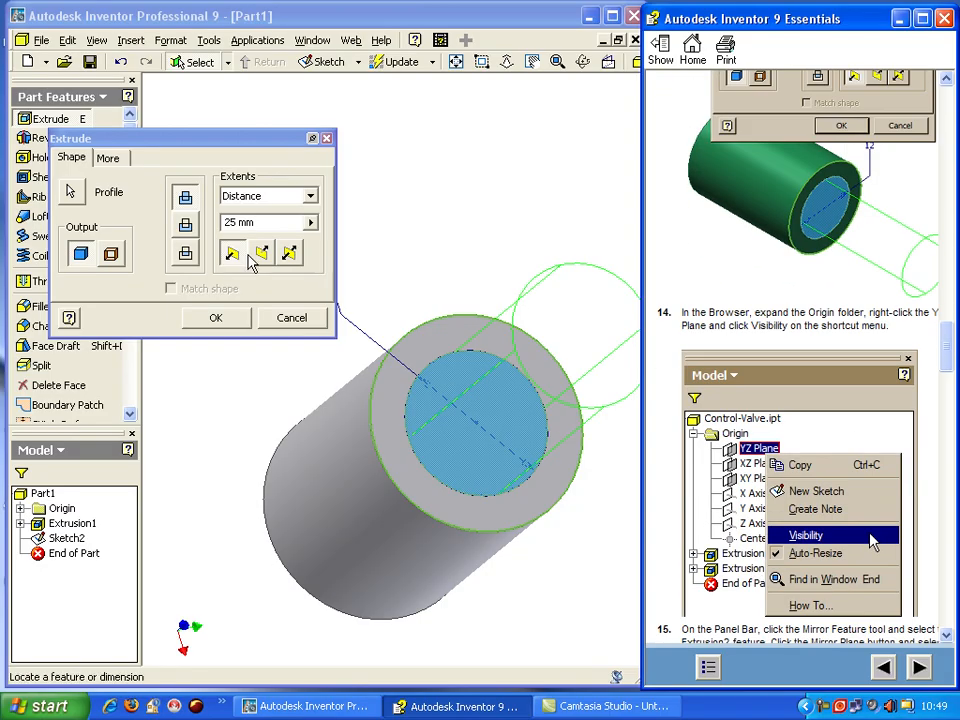
click(235, 319)
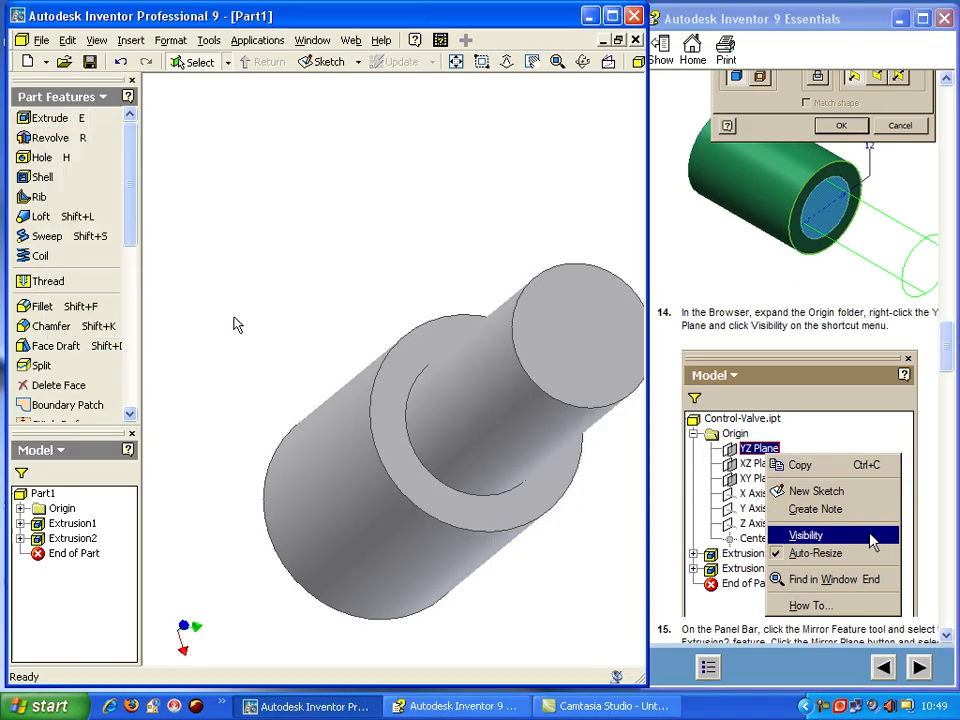
- Start a new sketch on the large cylinder's opposite end face and draw a concentric circle about 11 mm in diameter
click(582, 61)
drag(279, 401, 341, 259)
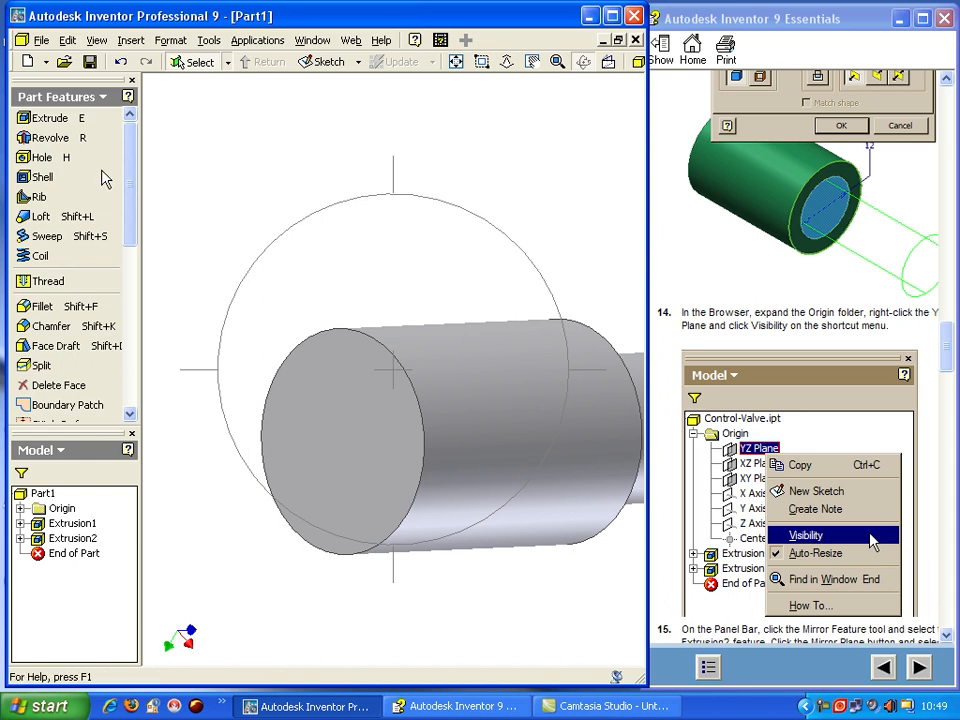
click(322, 61)
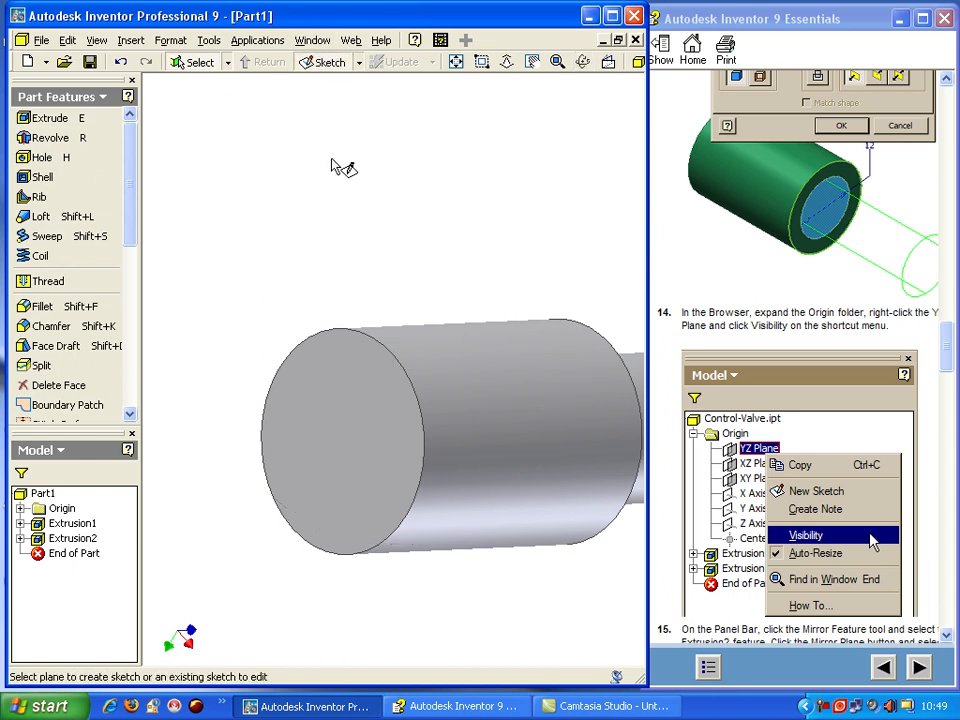
click(323, 378)
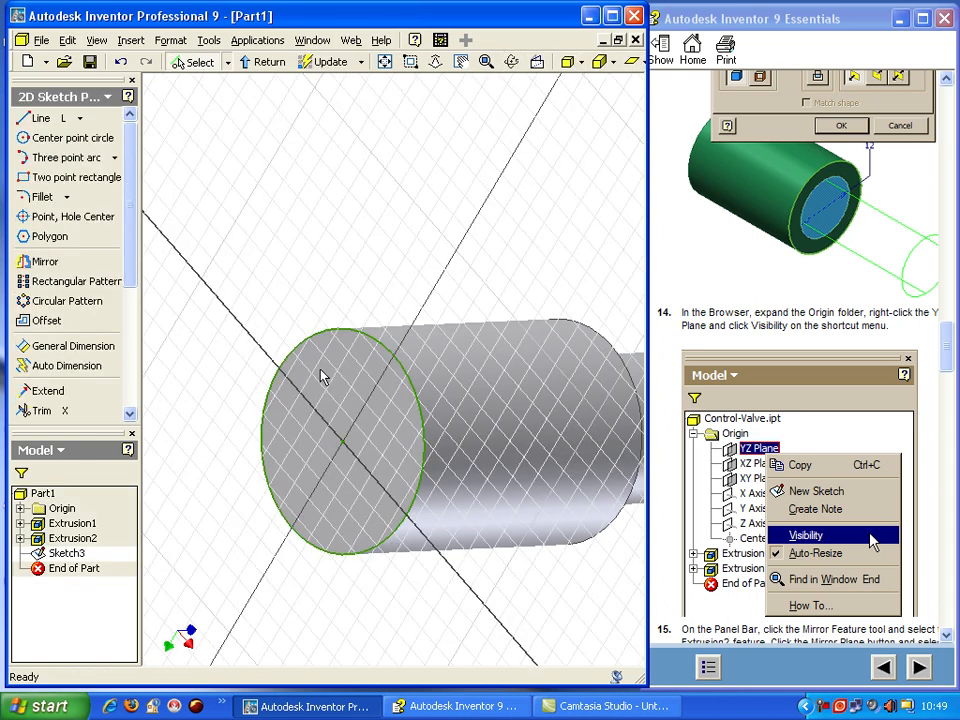
click(60, 139)
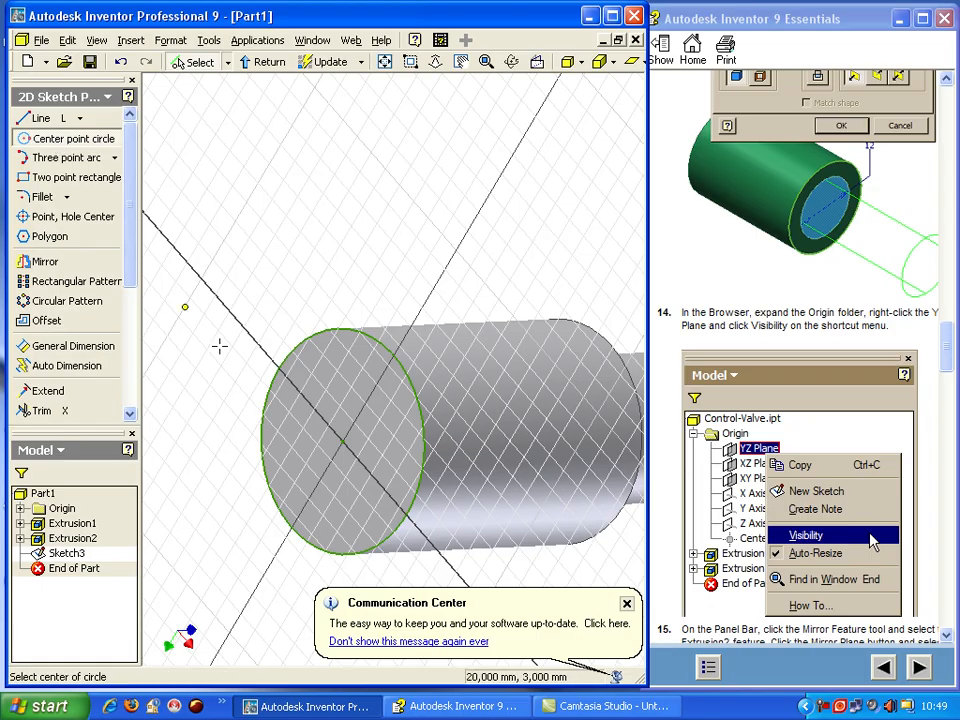
click(342, 441)
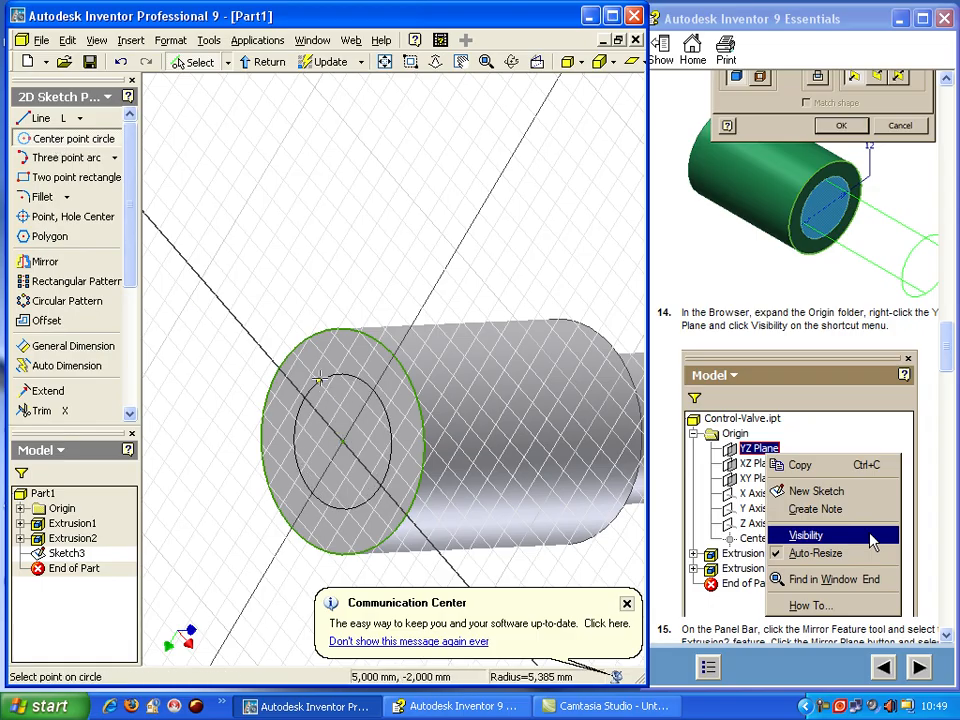
click(311, 375)
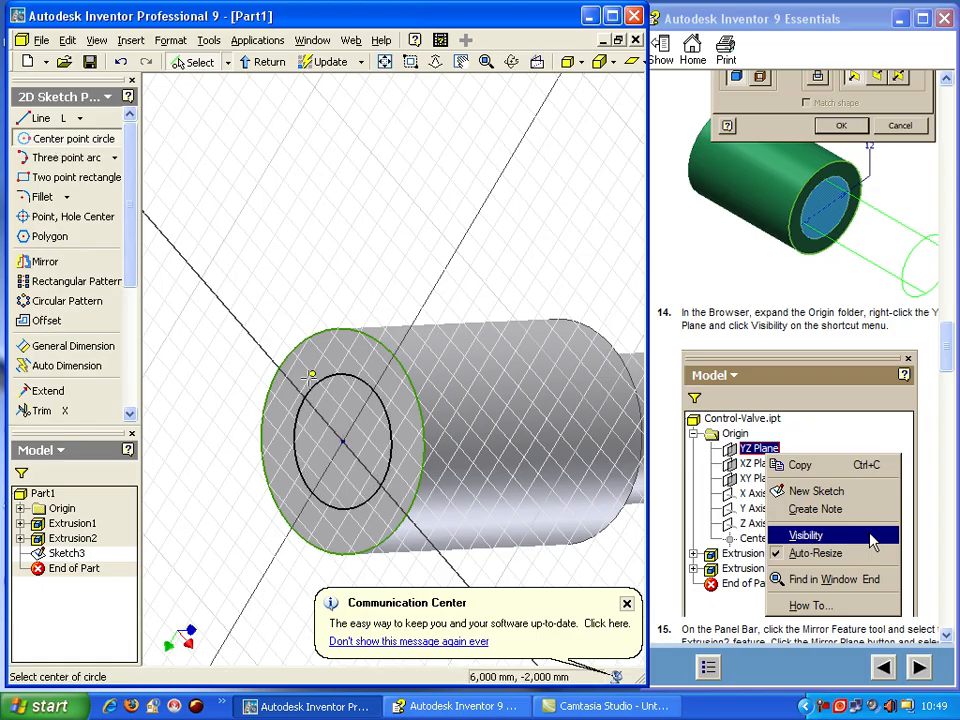
- Dimension the new circle's diameter and set it to 12 mm
click(64, 346)
click(310, 386)
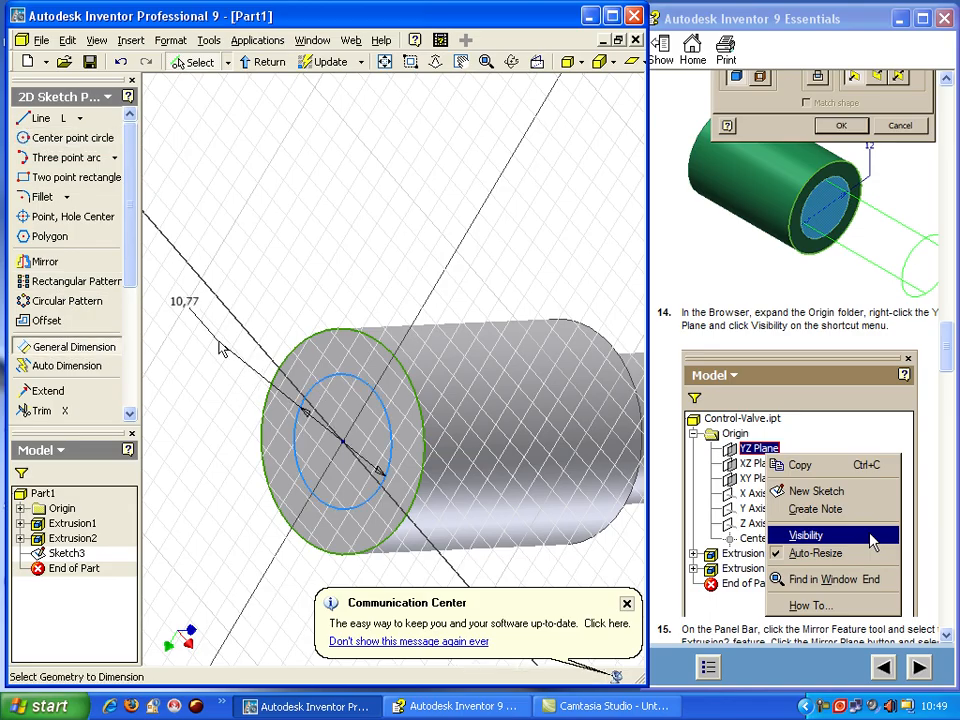
click(184, 310)
text(1)
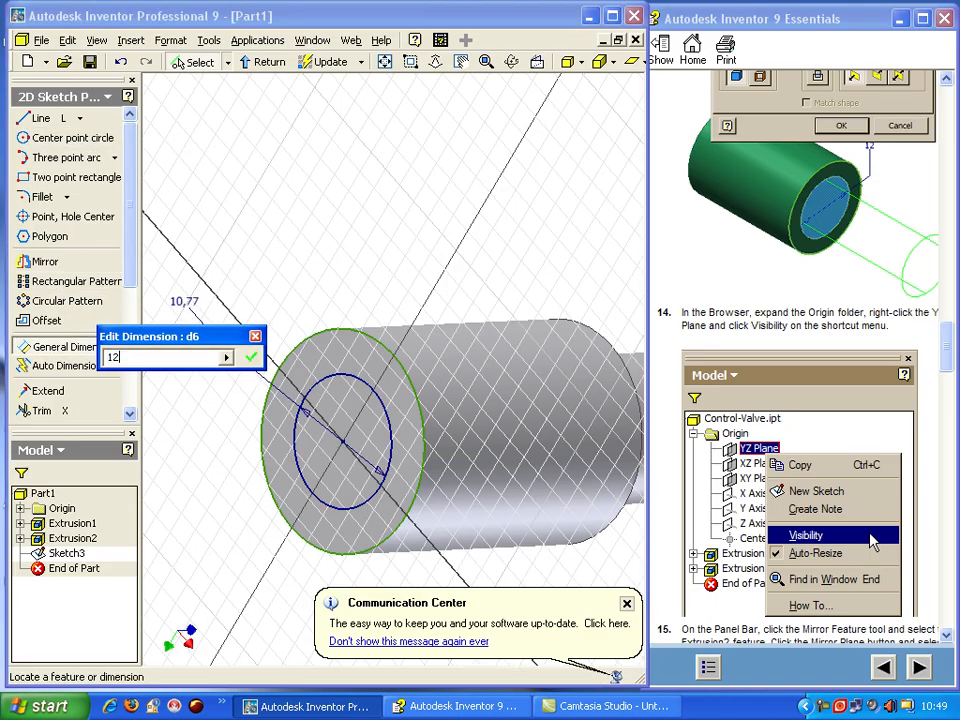
text(2)
click(250, 357)
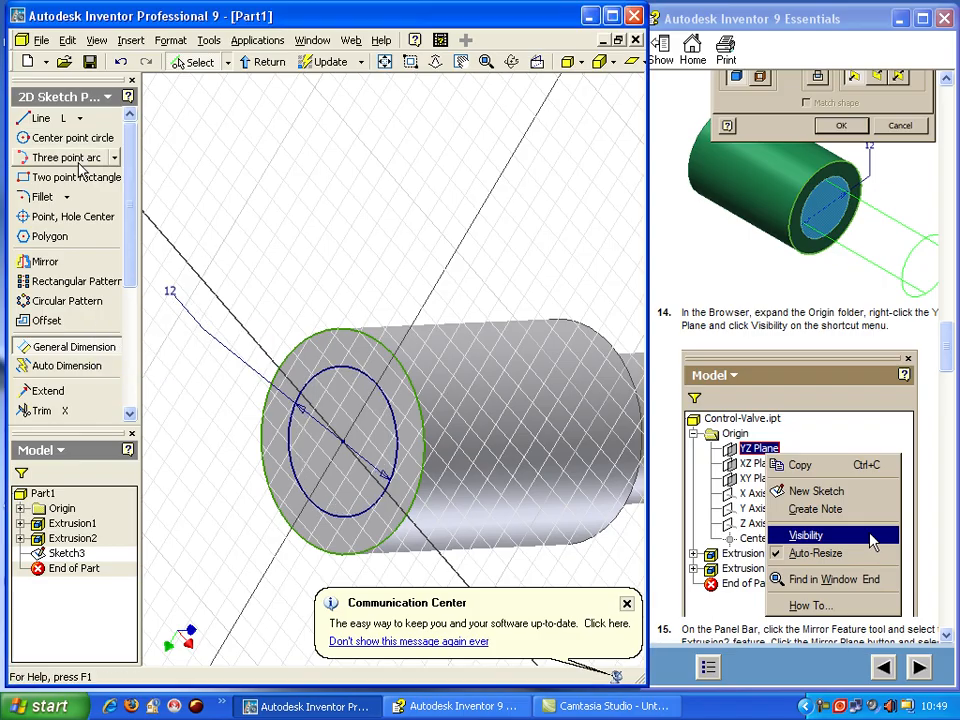
- Exit the sketch and extrude the second 12 mm circle outward by 25 mm
click(263, 63)
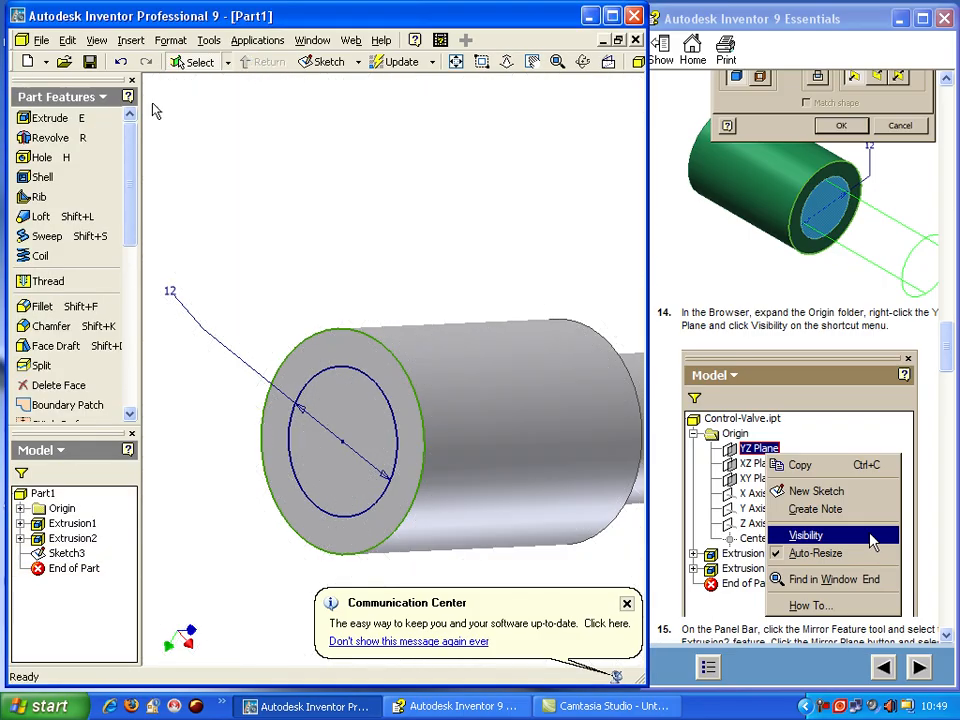
click(58, 119)
click(317, 429)
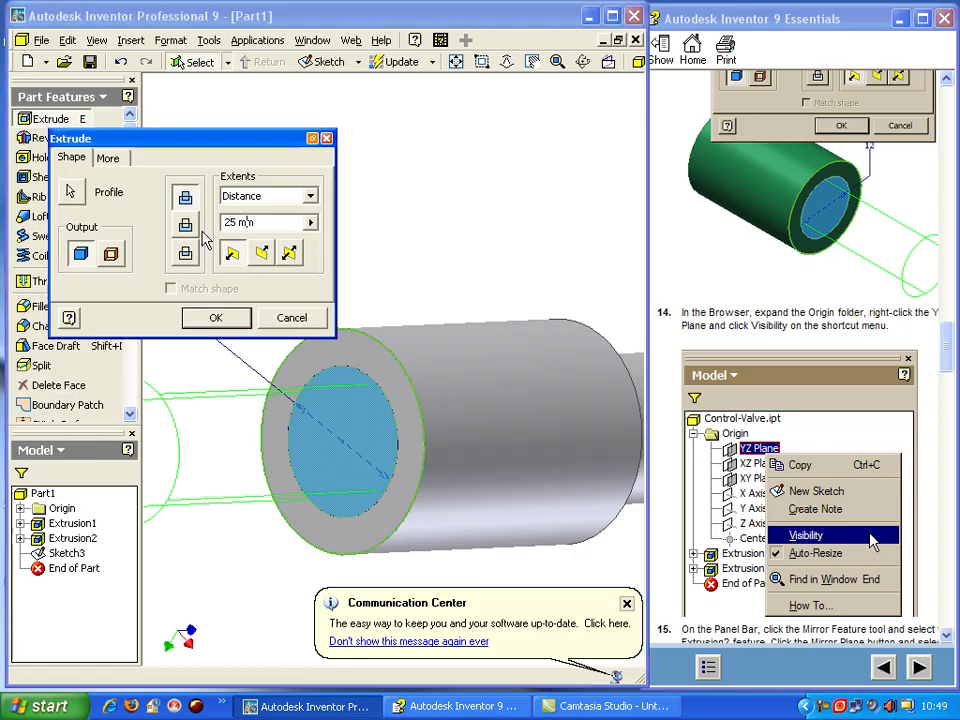
click(215, 319)
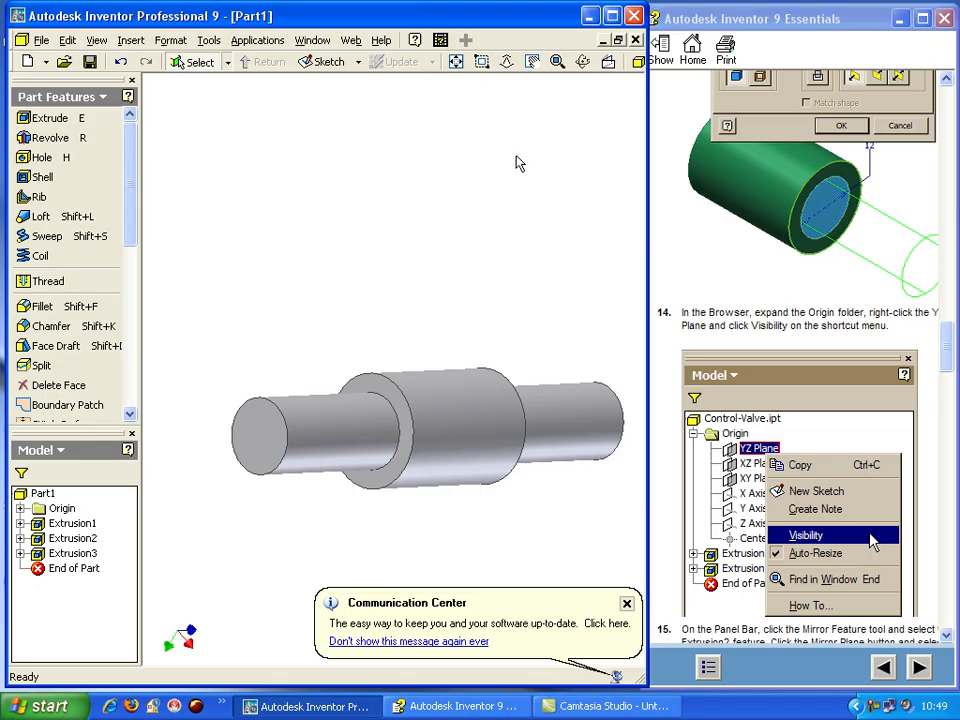
- Consult exercise steps 15 to 17 on mirroring and work planes, and expand the part's Origin folder
click(583, 61)
drag(495, 289, 557, 349)
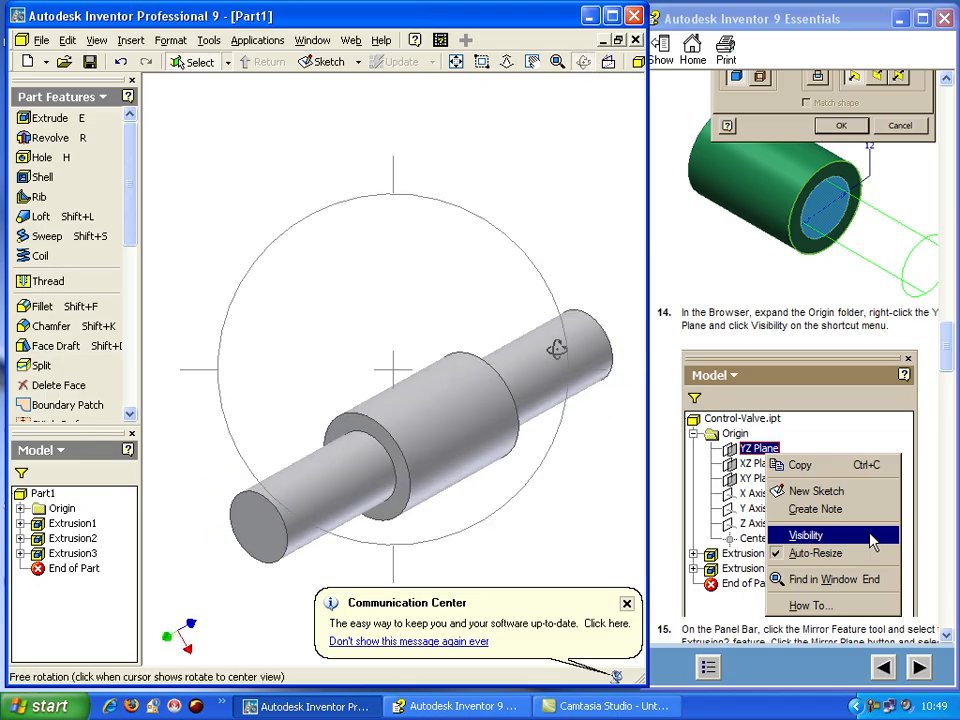
click(809, 430)
scroll(810, 430, down, 7)
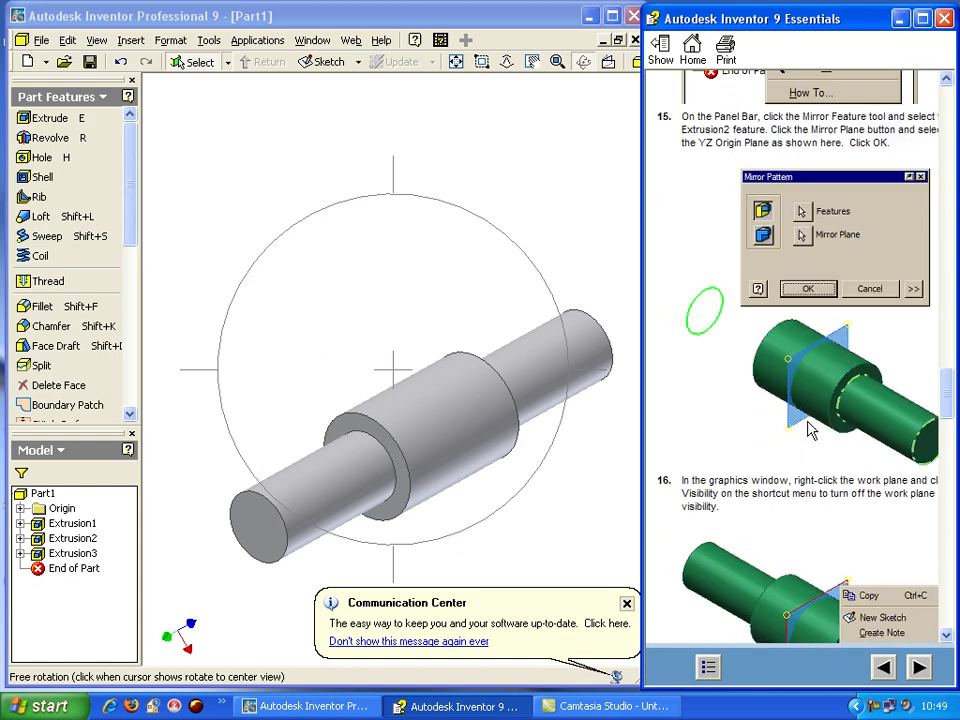
scroll(809, 430, down, 8)
scroll(811, 430, up, 1)
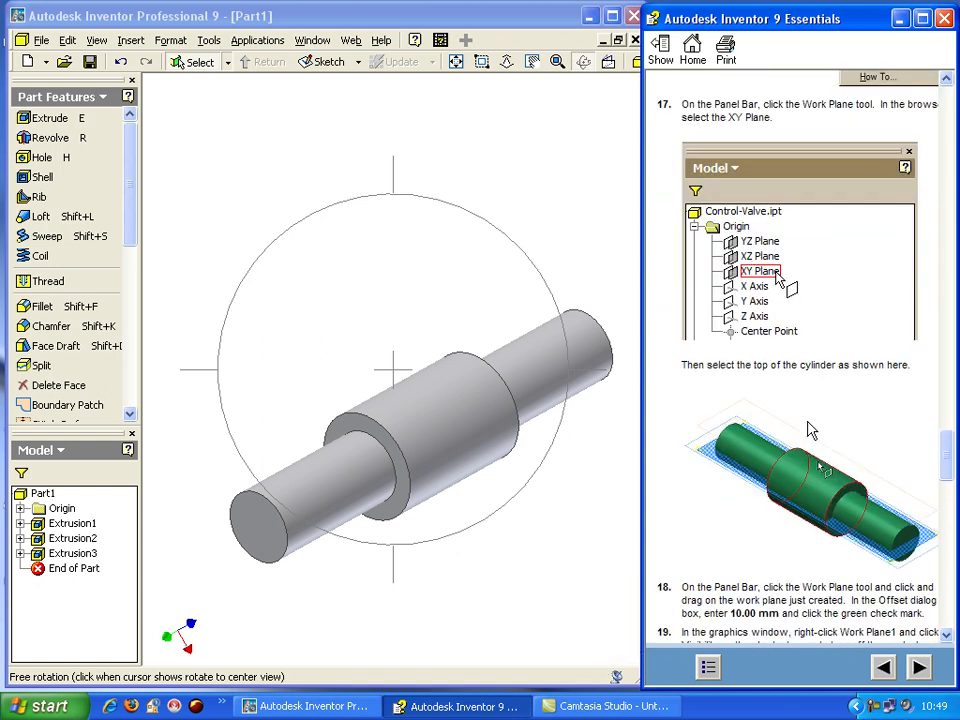
scroll(810, 429, up, 3)
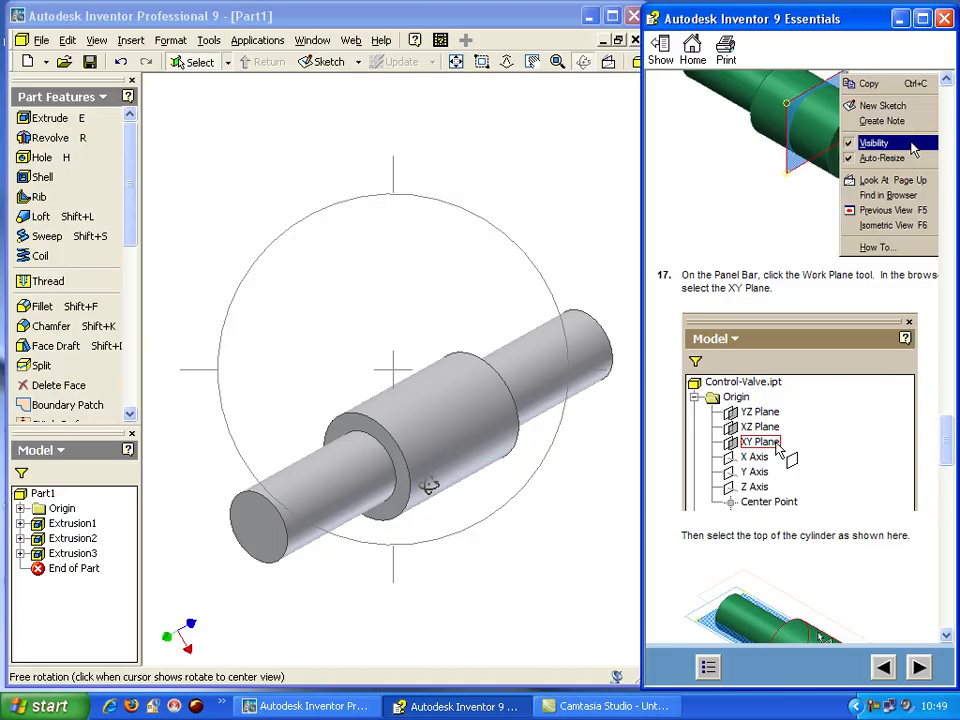
click(20, 508)
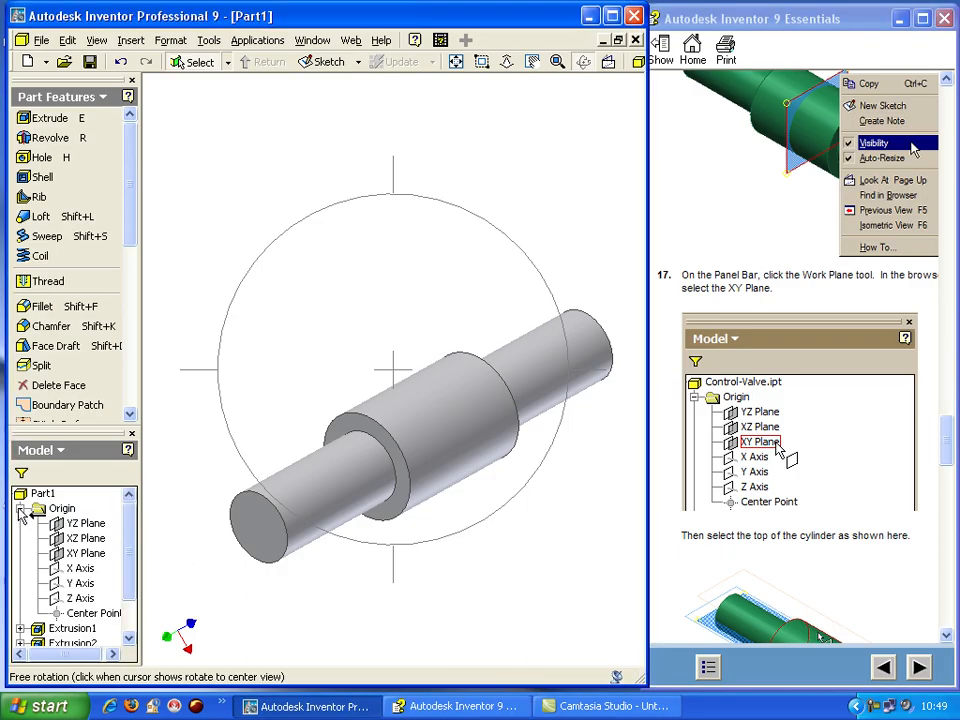
- Read the exercise's work plane instructions from step 17 onward and compare them with the part's XY origin plane
click(373, 327)
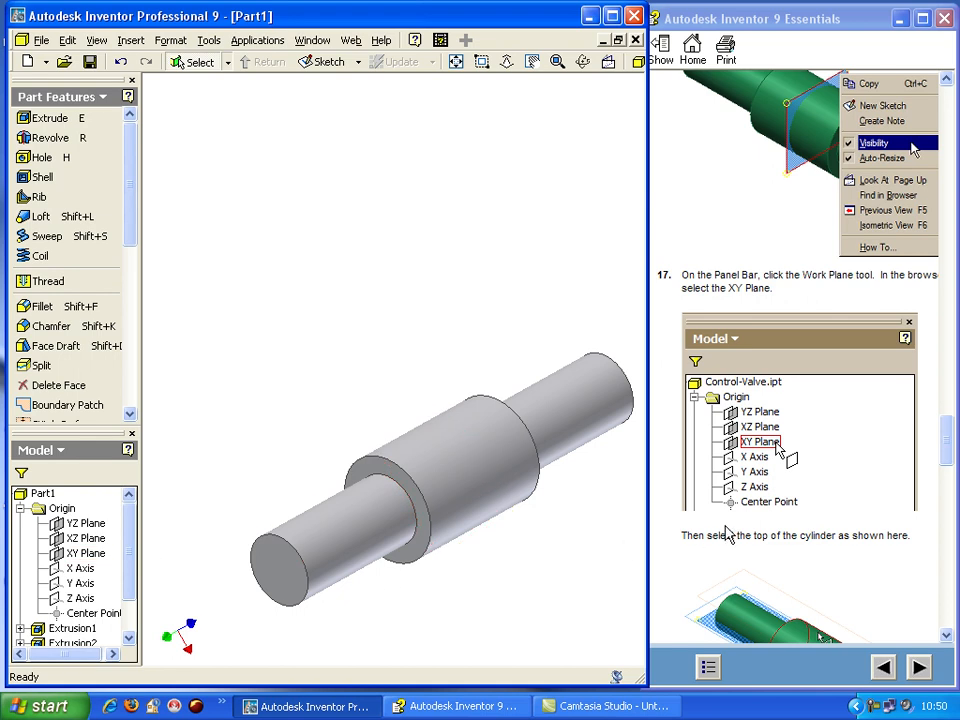
scroll(838, 561, down, 4)
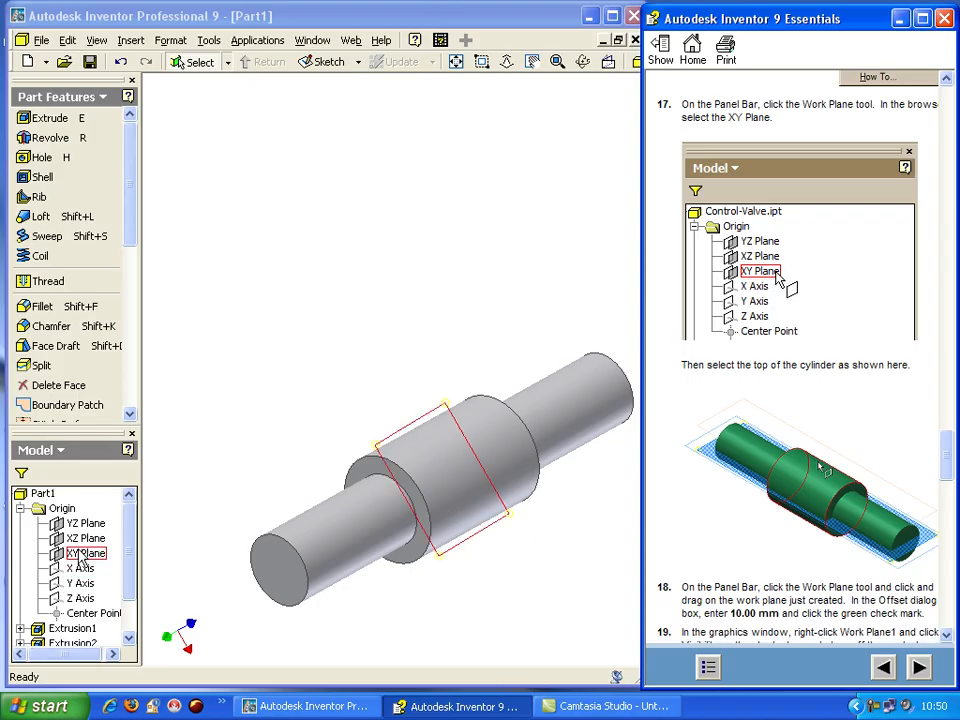
scroll(870, 440, down, 4)
scroll(863, 441, down, 2)
scroll(864, 441, up, 9)
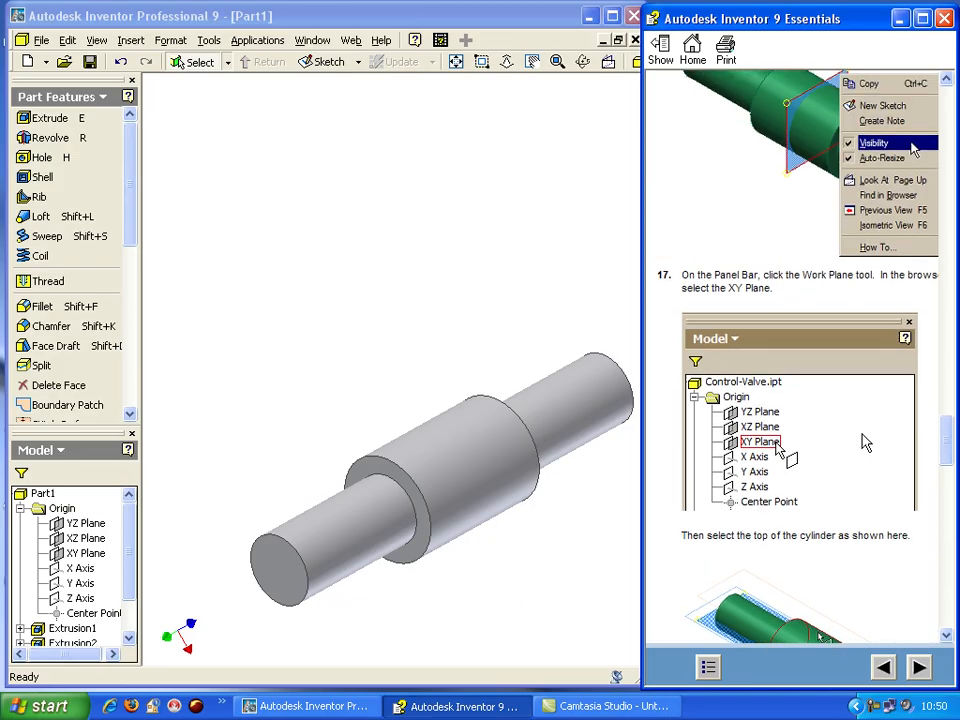
scroll(865, 441, up, 2)
scroll(864, 440, down, 6)
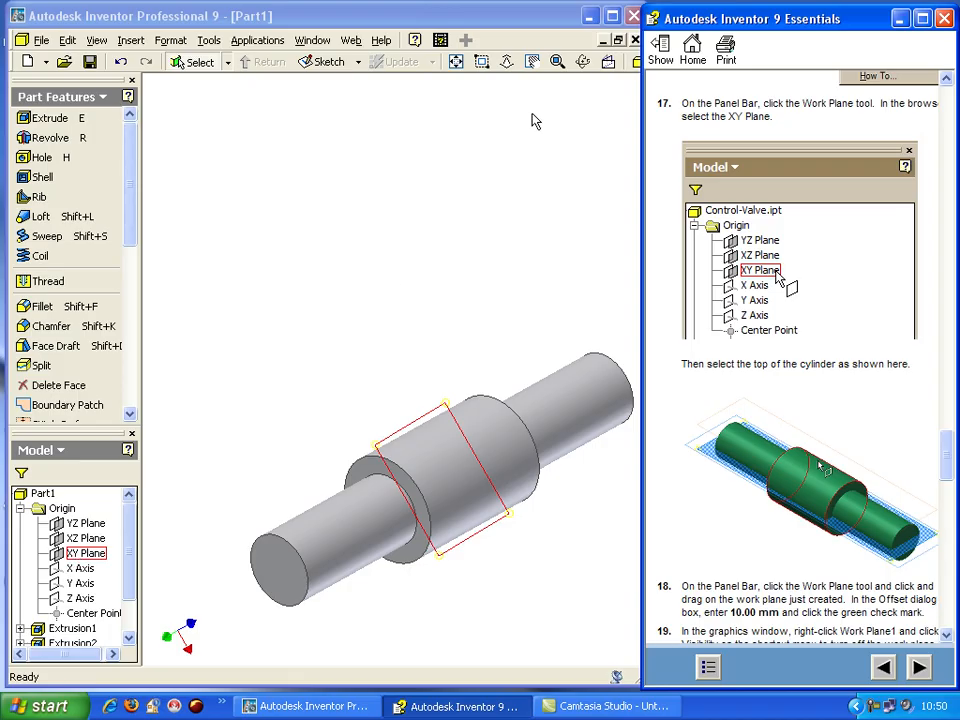
- Select the XZ origin plane and try to turn on its visibility
click(583, 61)
drag(491, 191, 378, 338)
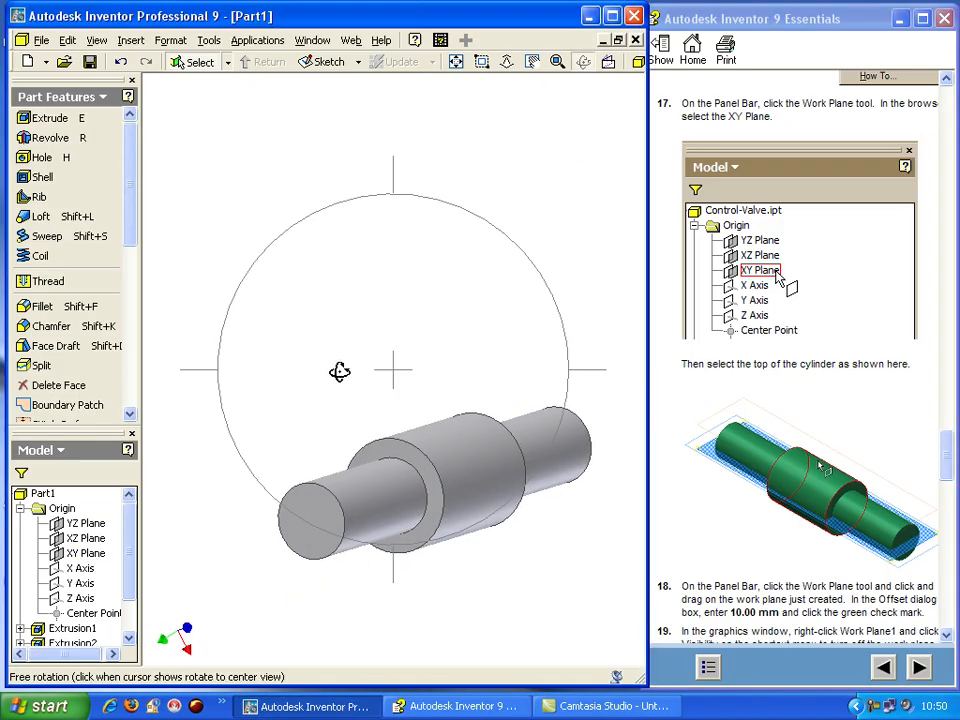
key(Escape)
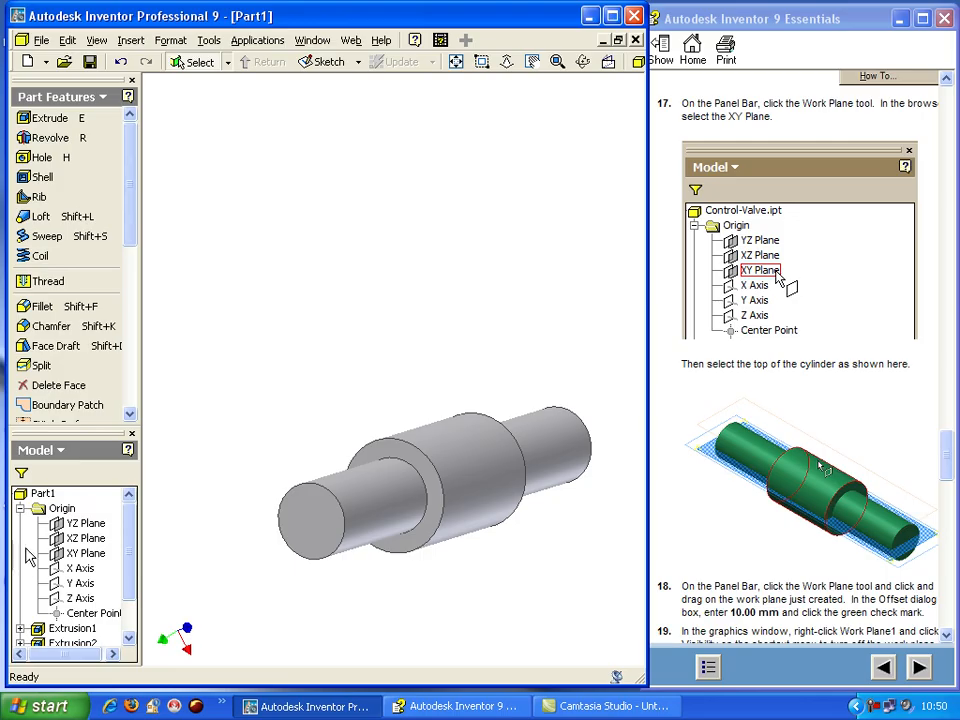
click(78, 540)
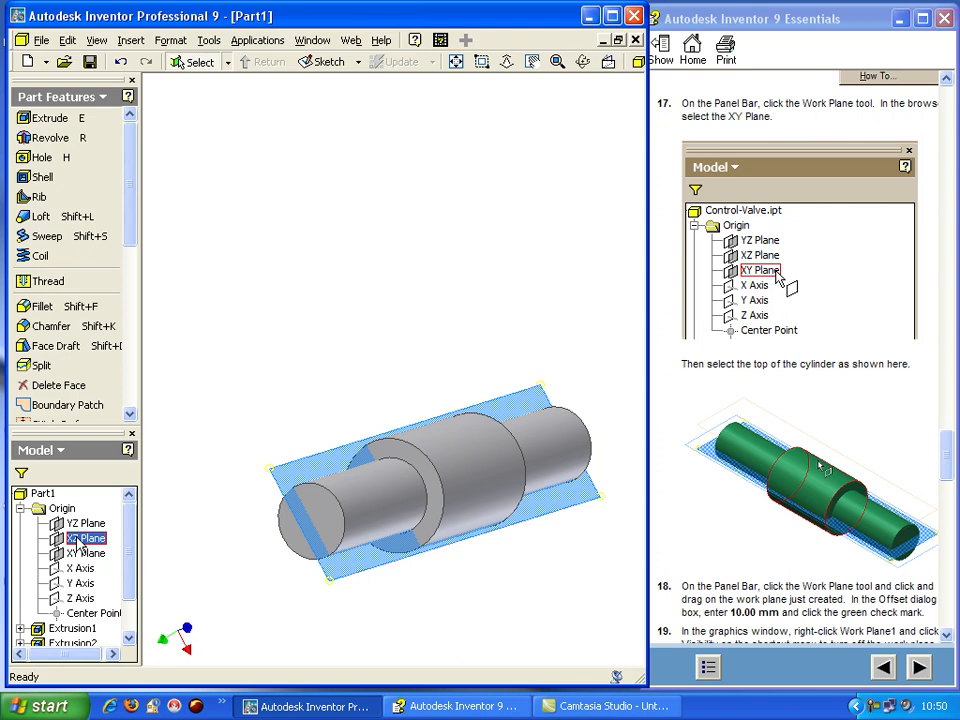
click(264, 620)
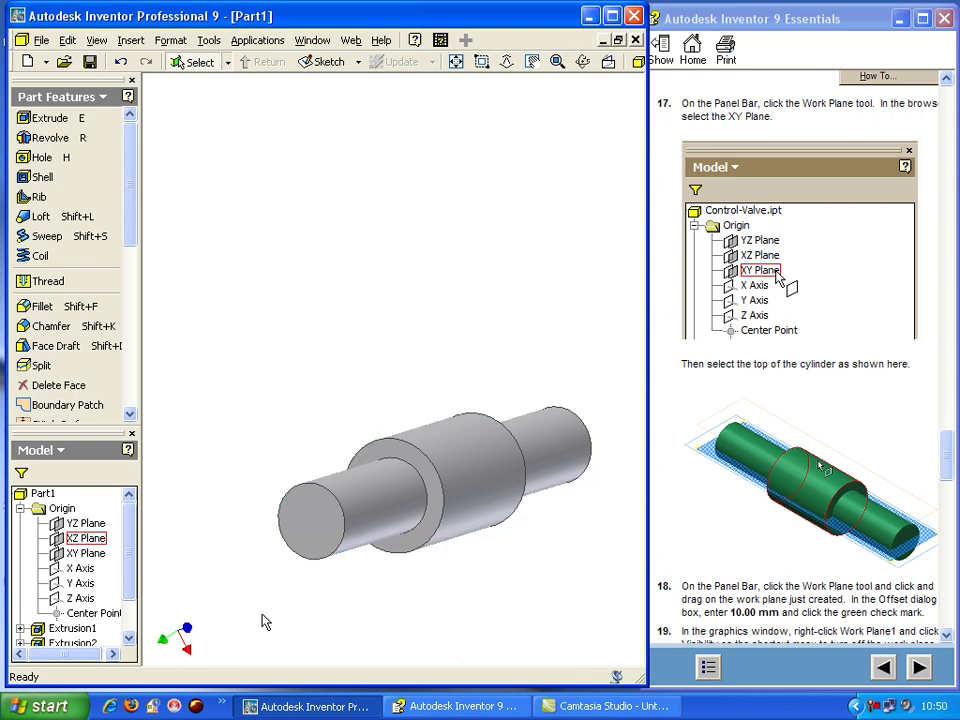
click(100, 540)
right_click(92, 545)
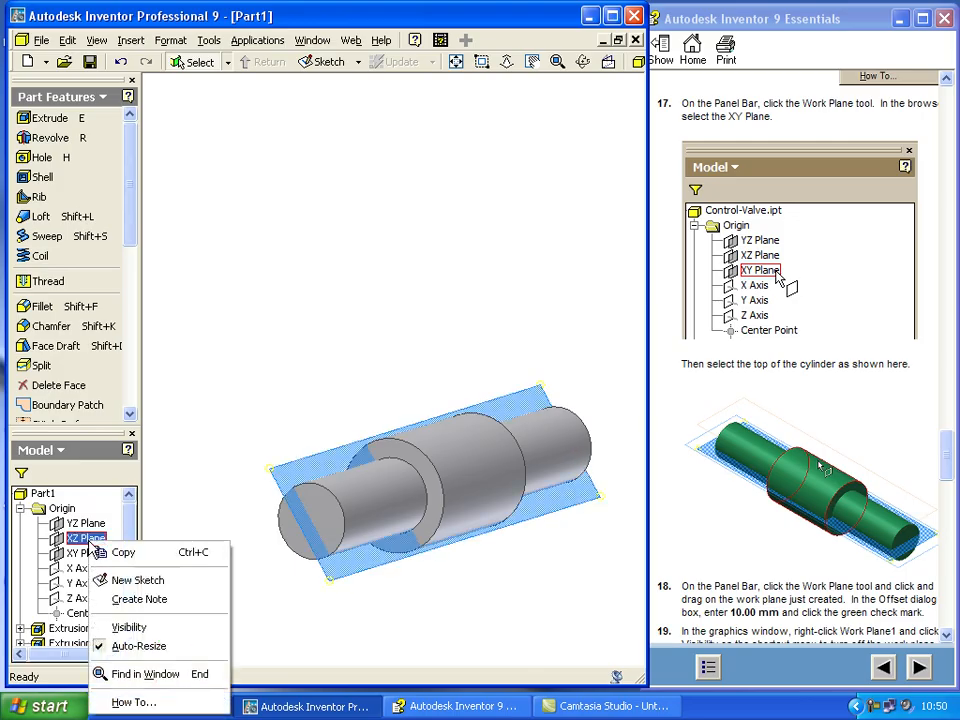
click(106, 630)
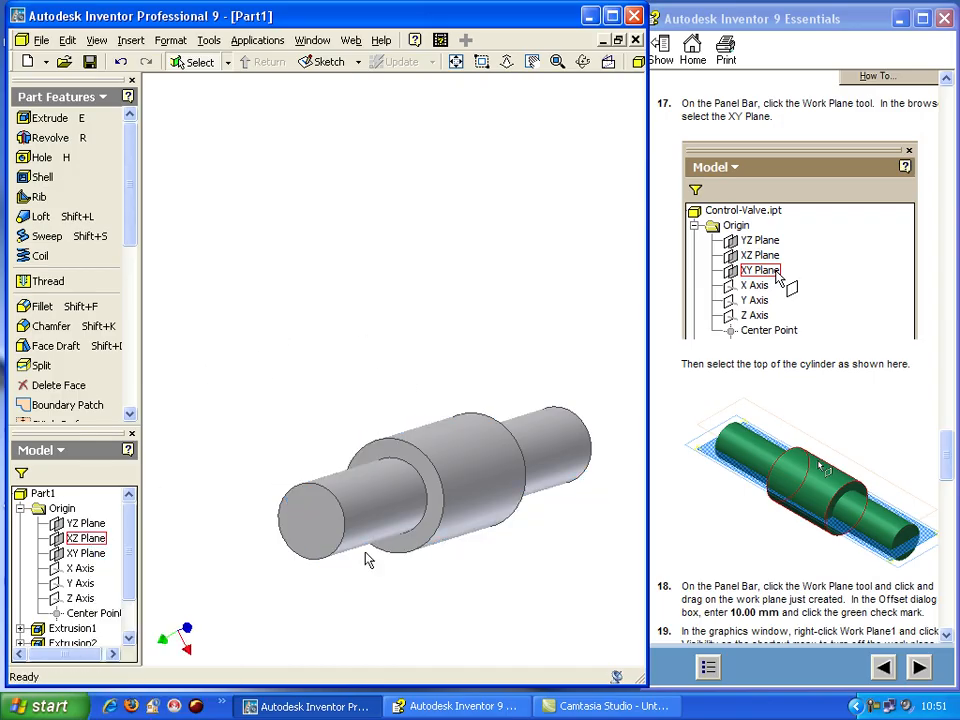
- Turn on the visibility of the XZ origin plane and start the Work Plane tool
right_click(88, 539)
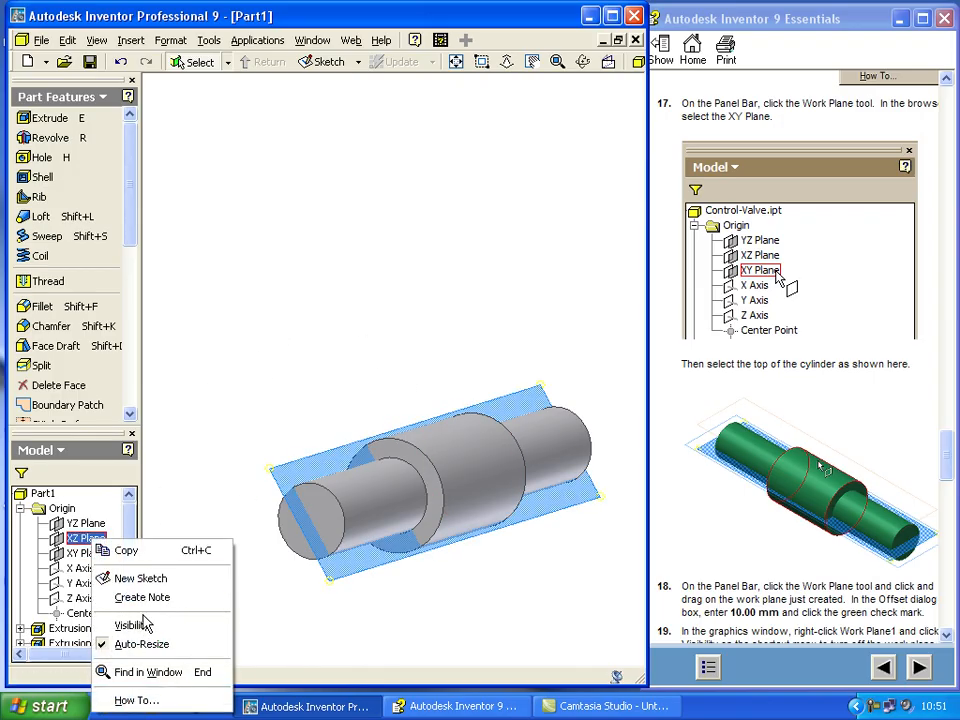
click(106, 630)
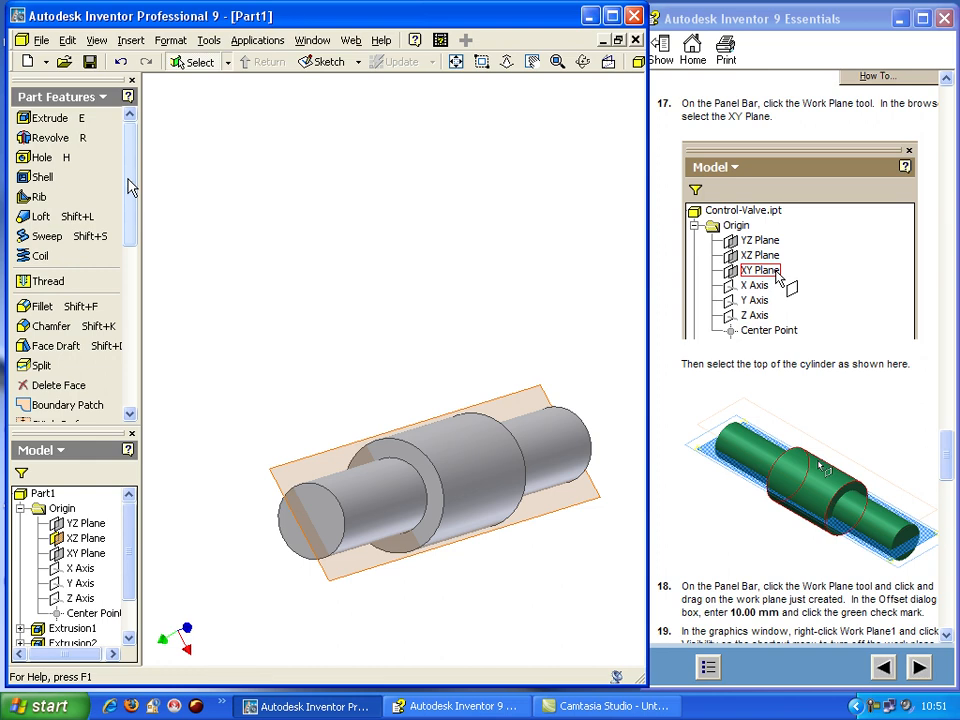
drag(130, 187, 132, 315)
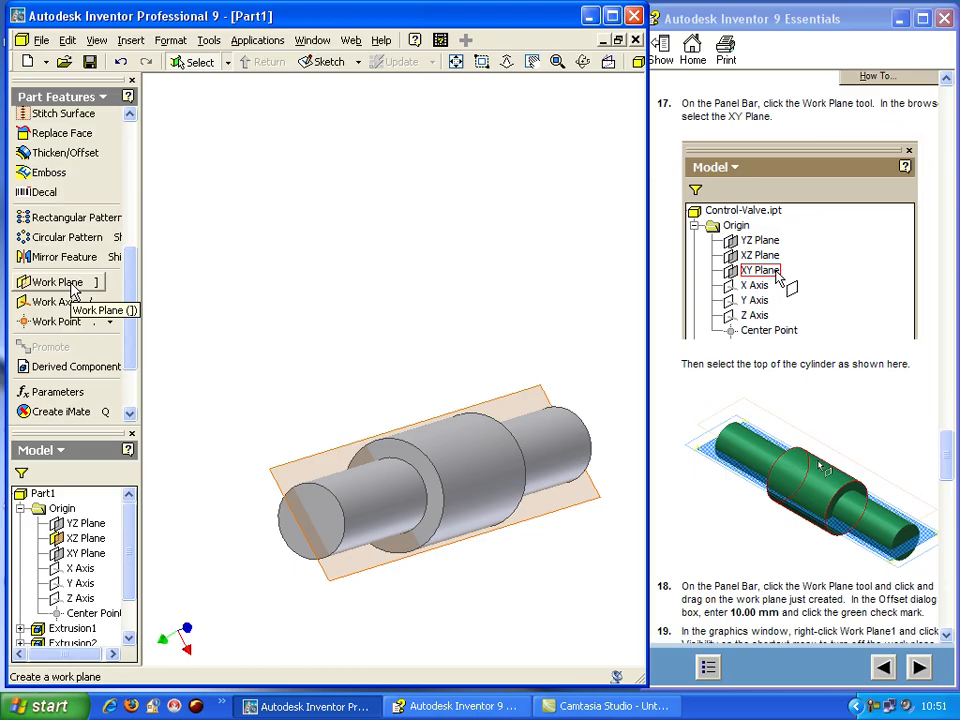
click(72, 290)
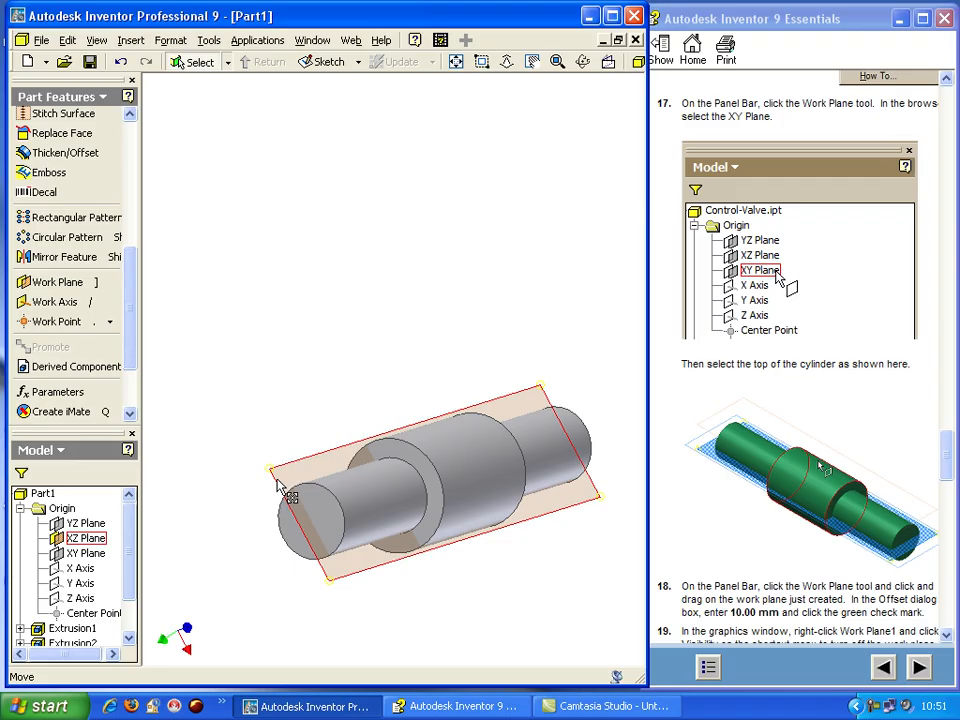
- Following exercise step 18, create a work plane offset -10 mm from the XZ origin plane
click(696, 525)
scroll(693, 530, down, 10)
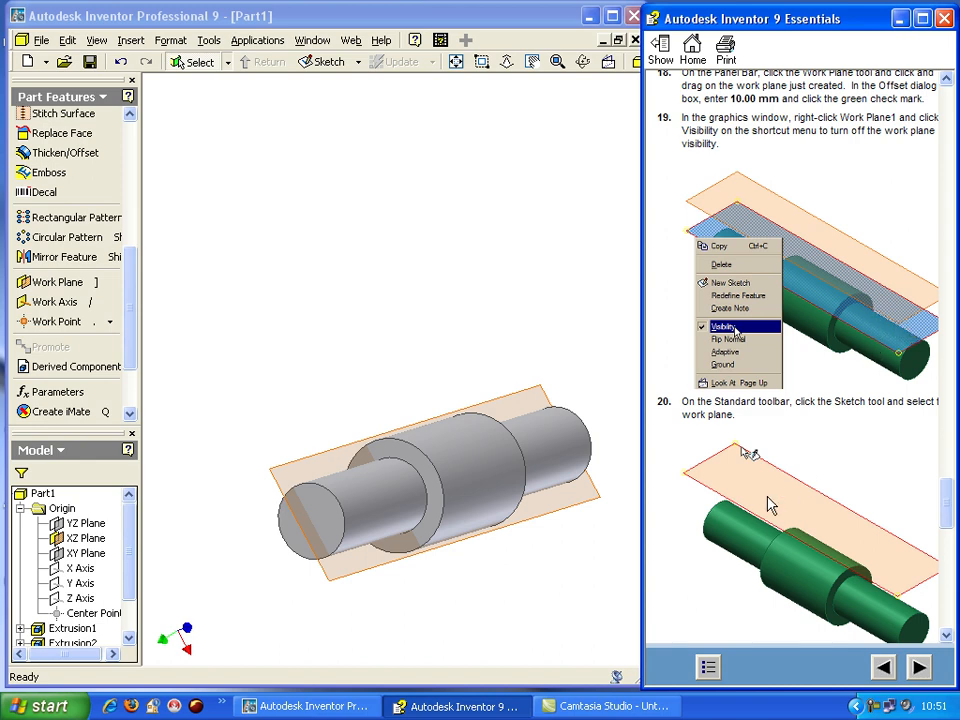
scroll(825, 165, up, 3)
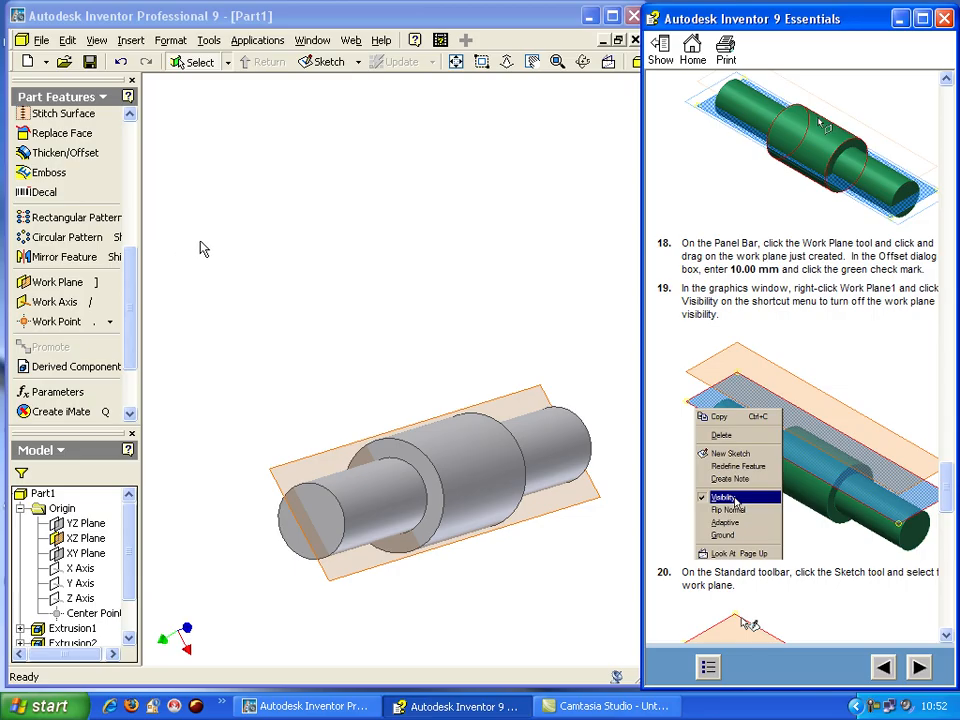
click(583, 62)
drag(435, 349, 399, 333)
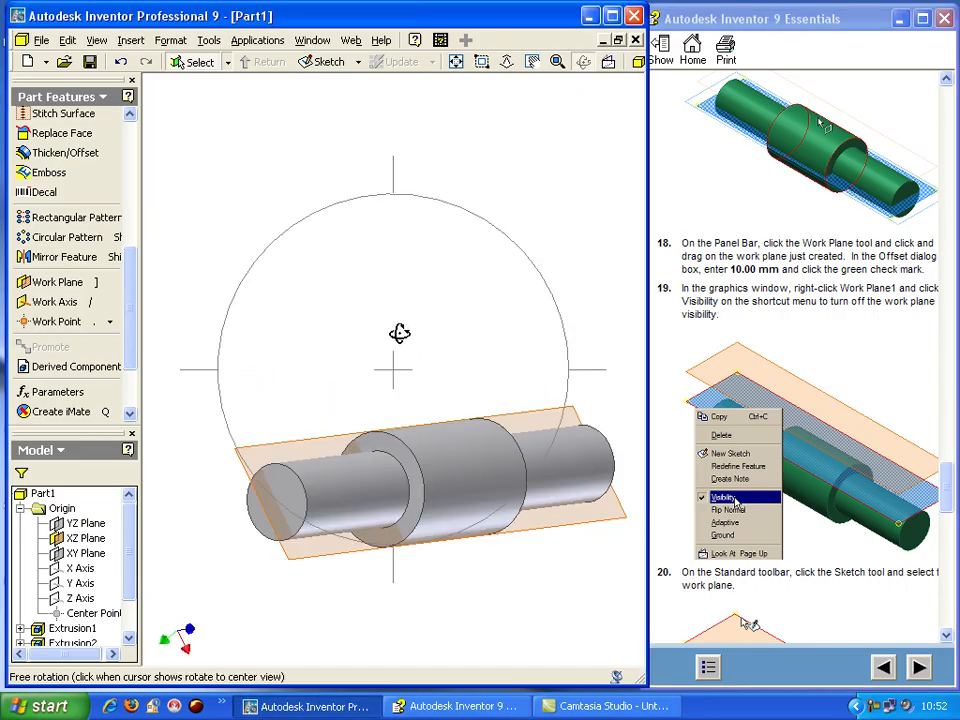
key(Escape)
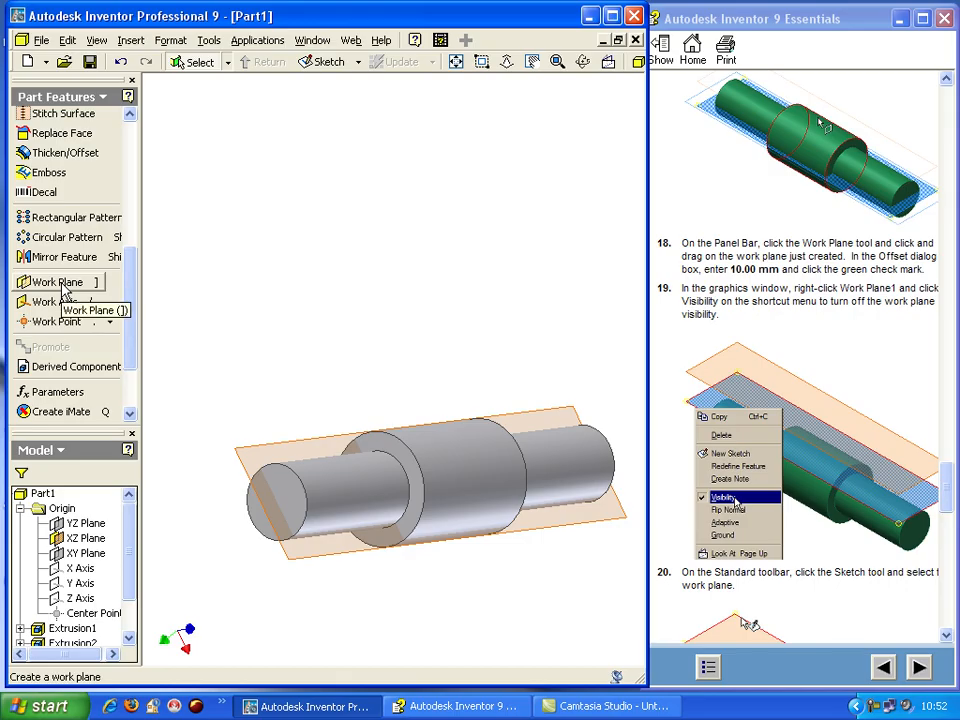
click(60, 283)
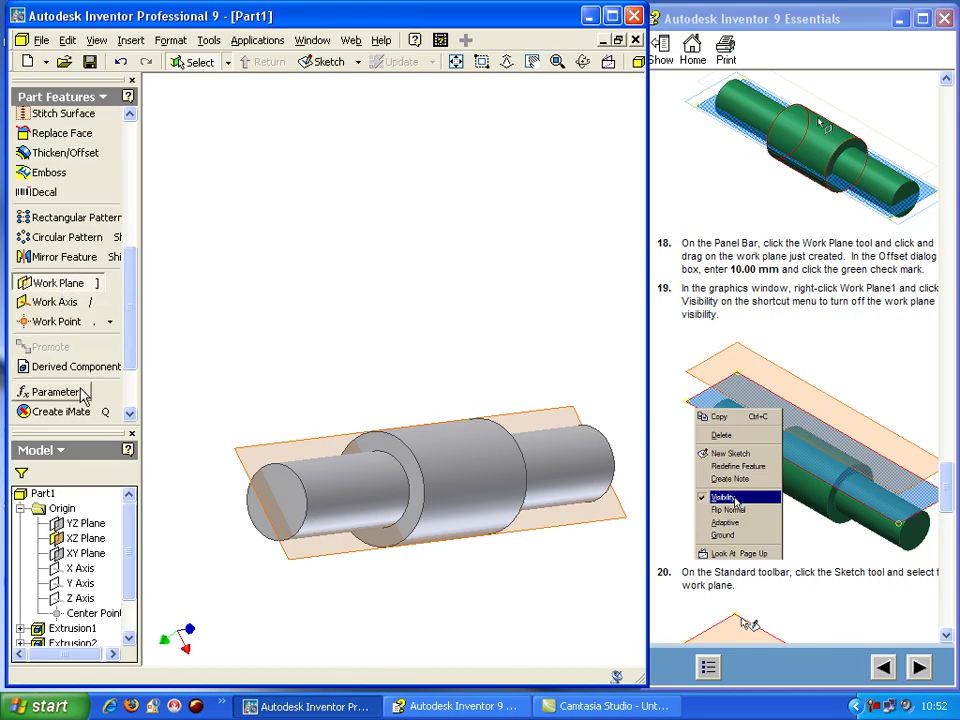
click(247, 458)
drag(247, 458, 300, 411)
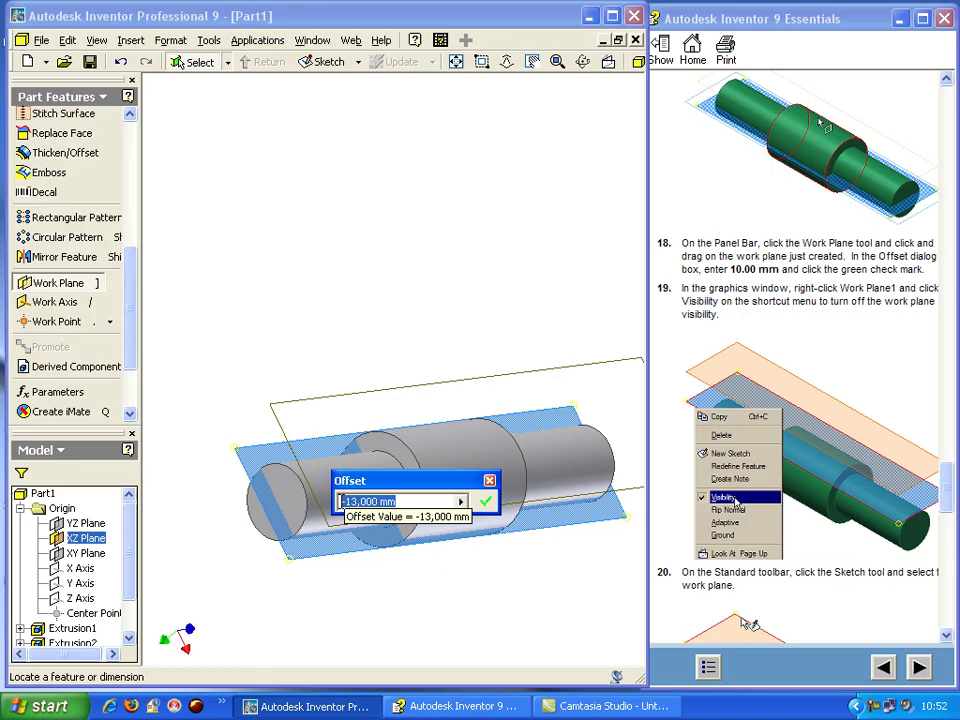
drag(340, 501, 356, 501)
text(13)
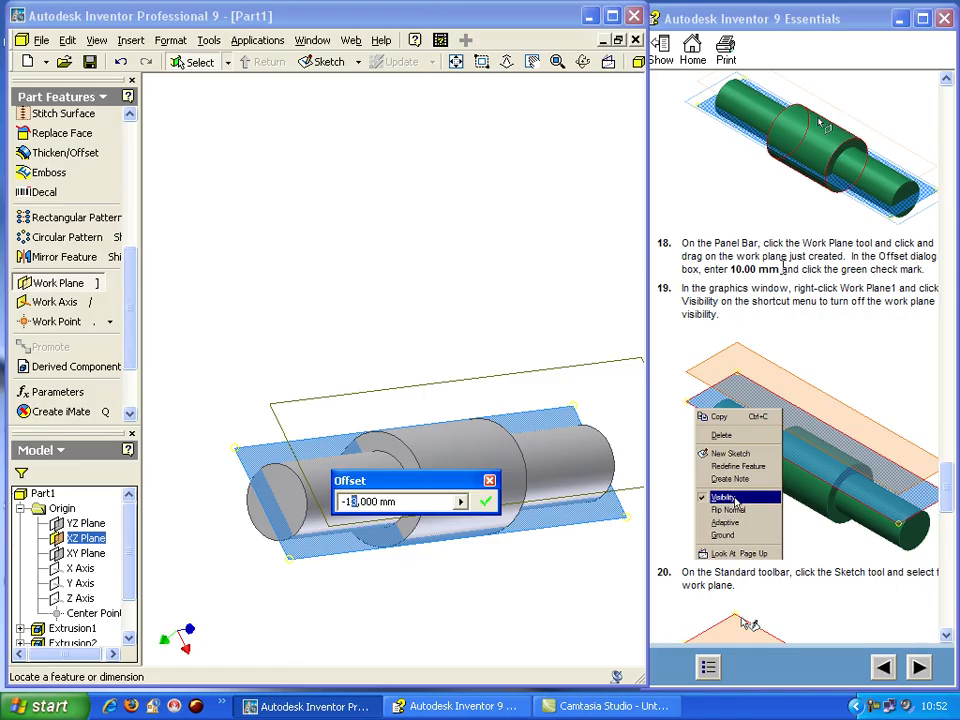
text(0)
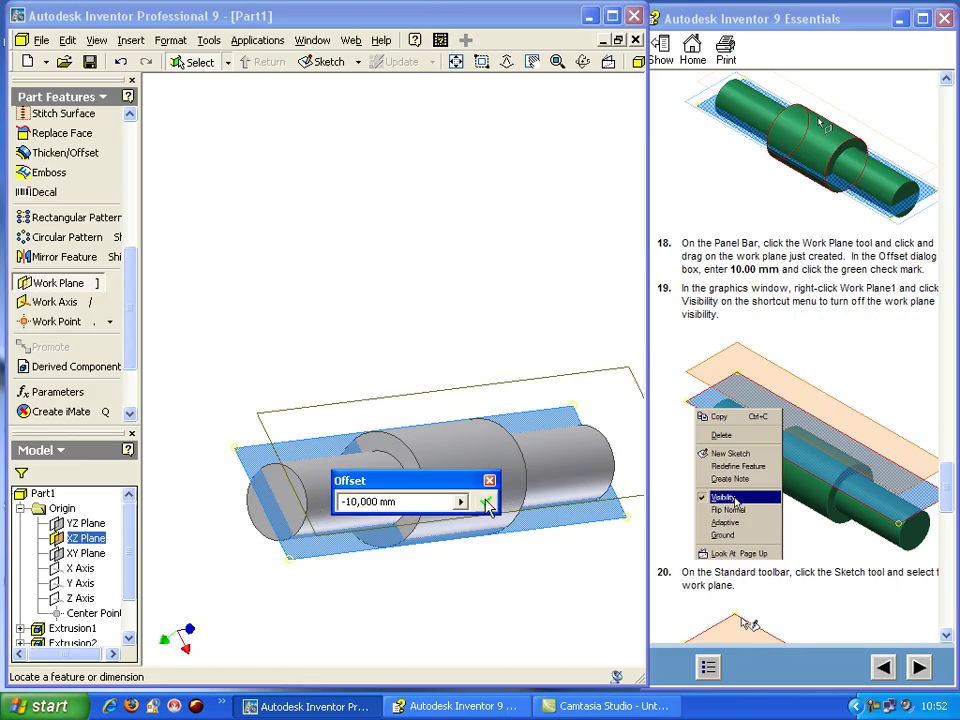
click(486, 503)
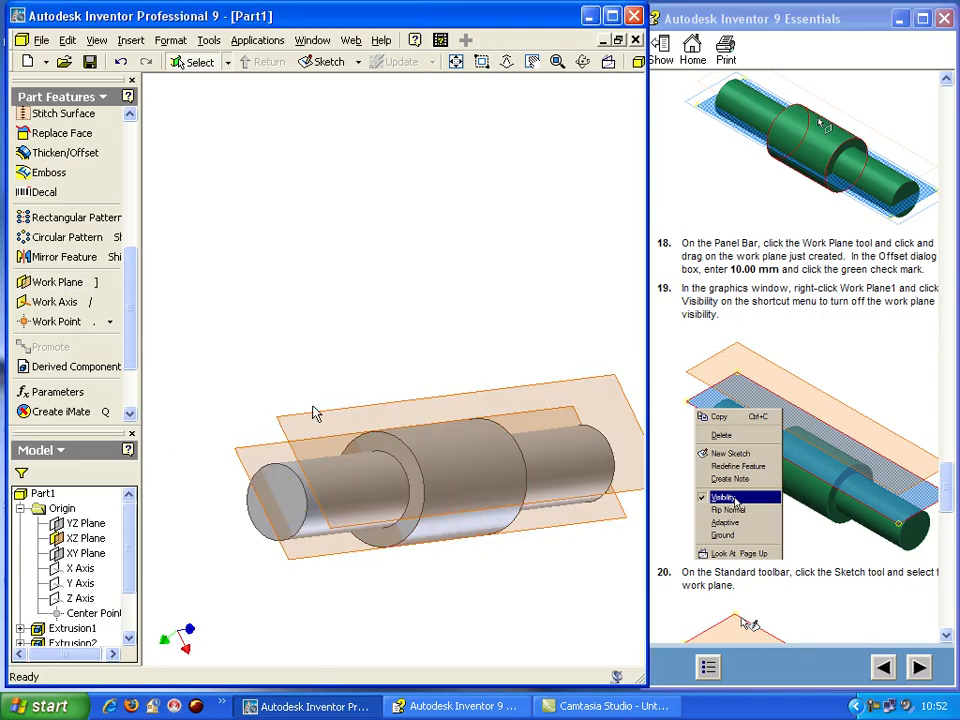
- Compare the new offset work plane with the exercise's work plane instructions and illustrations in steps 16 to 19
click(583, 61)
drag(263, 338, 321, 322)
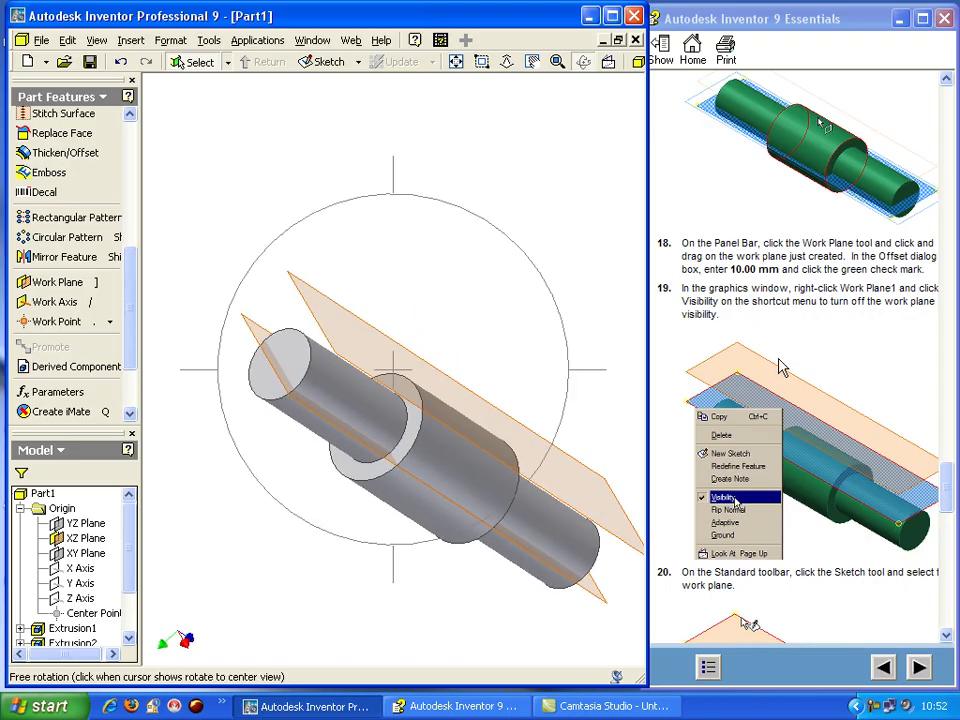
click(819, 369)
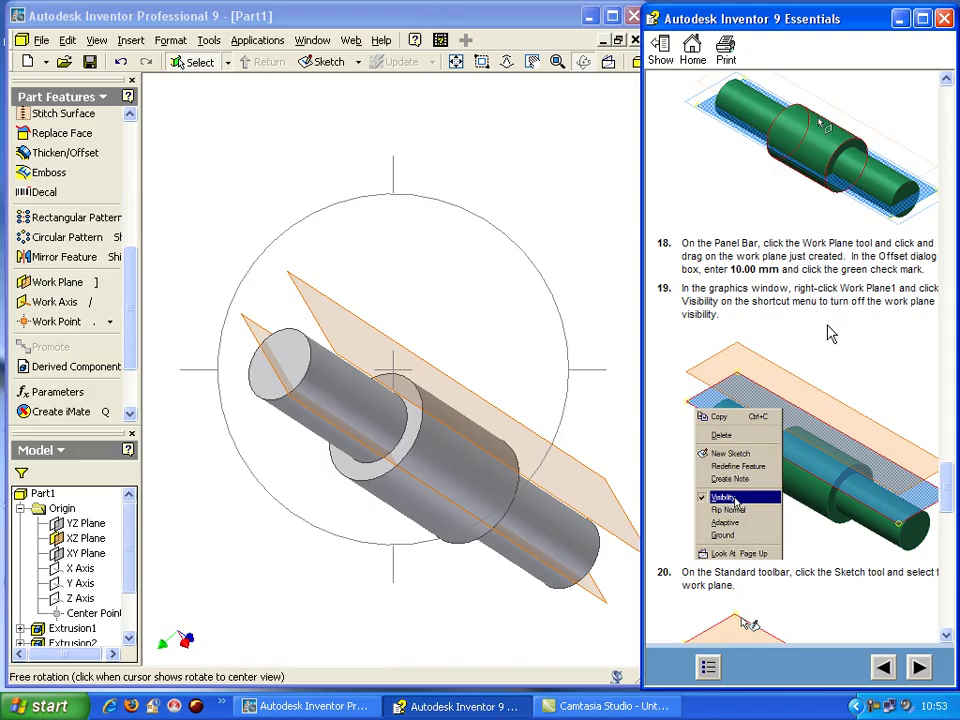
scroll(828, 333, up, 10)
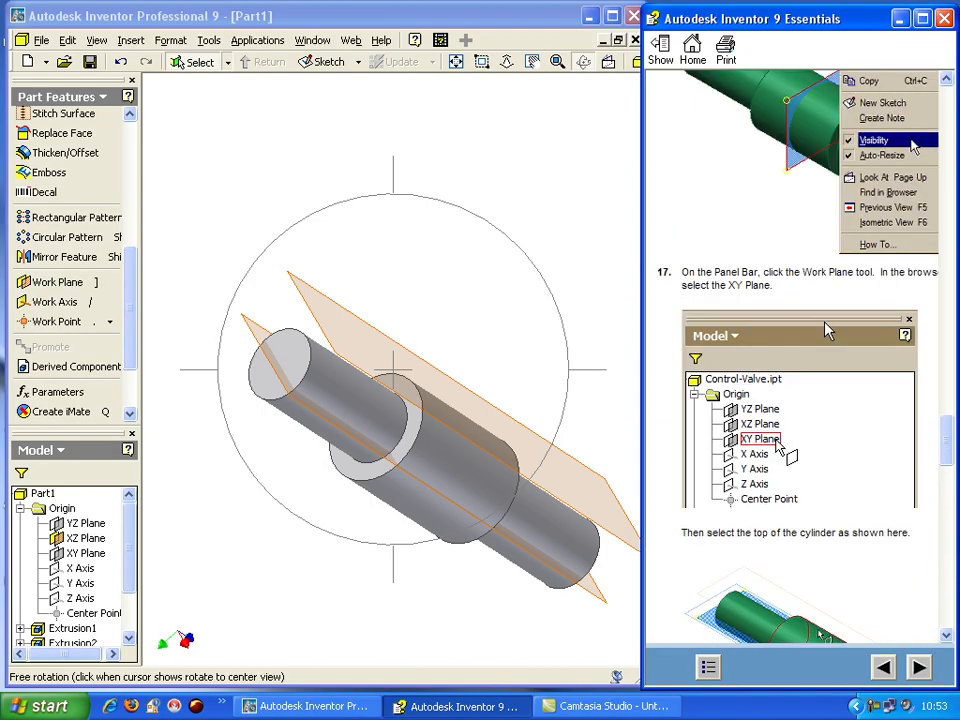
scroll(828, 333, up, 6)
scroll(828, 333, down, 4)
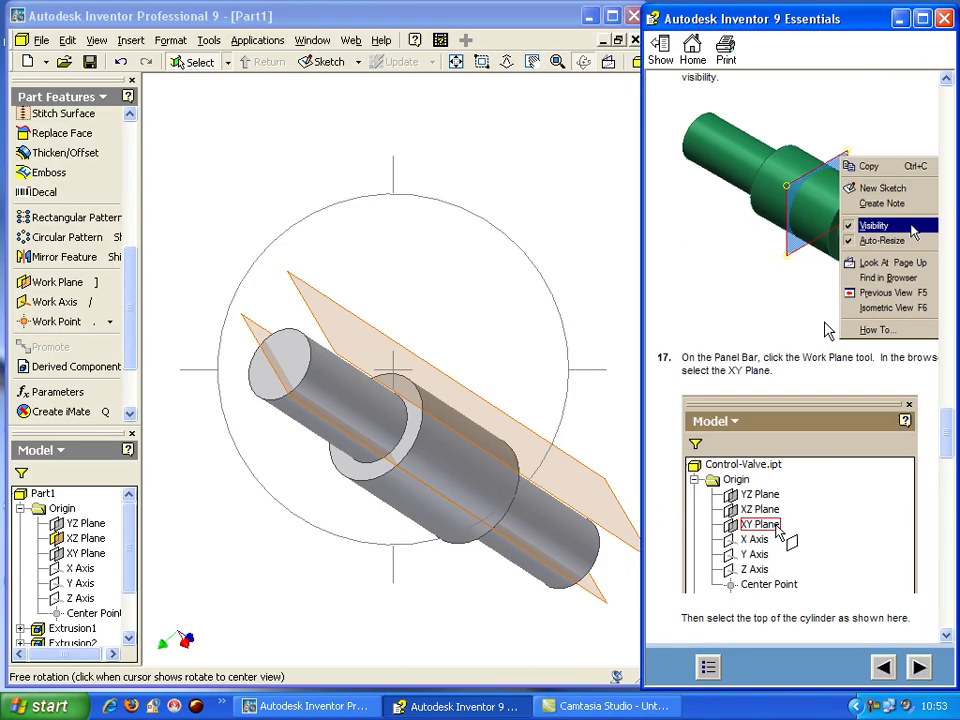
scroll(828, 331, down, 5)
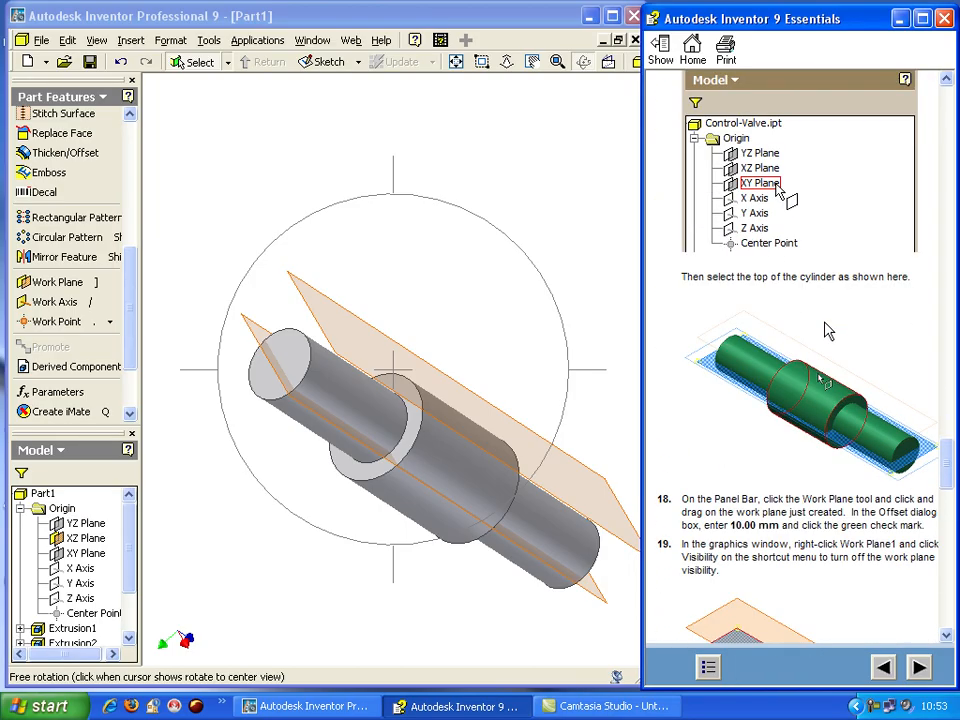
scroll(828, 331, down, 3)
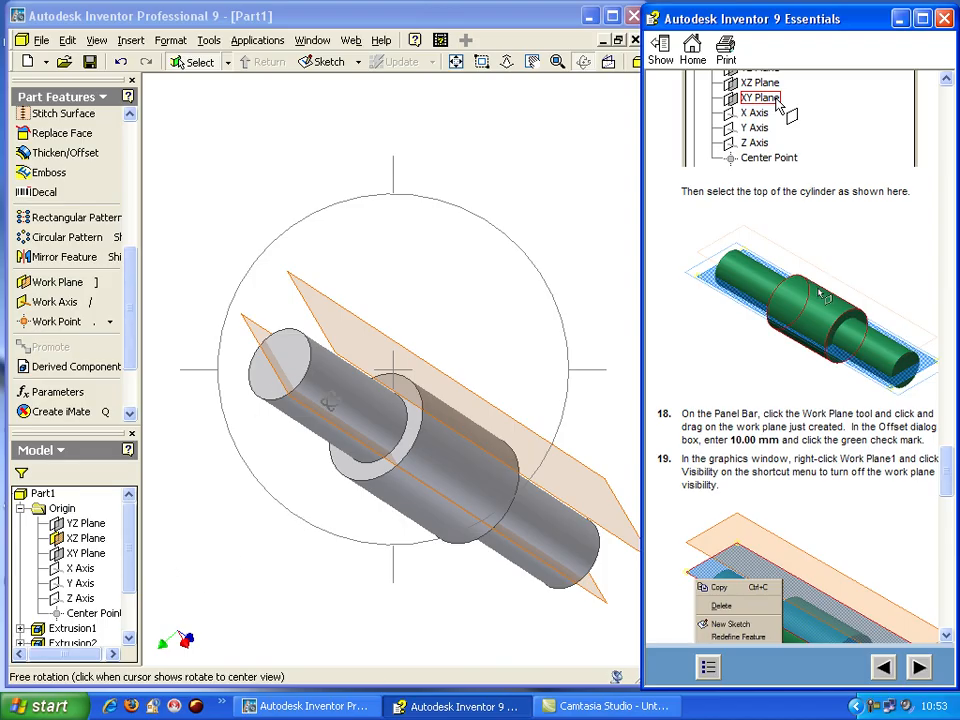
click(480, 328)
key(Escape)
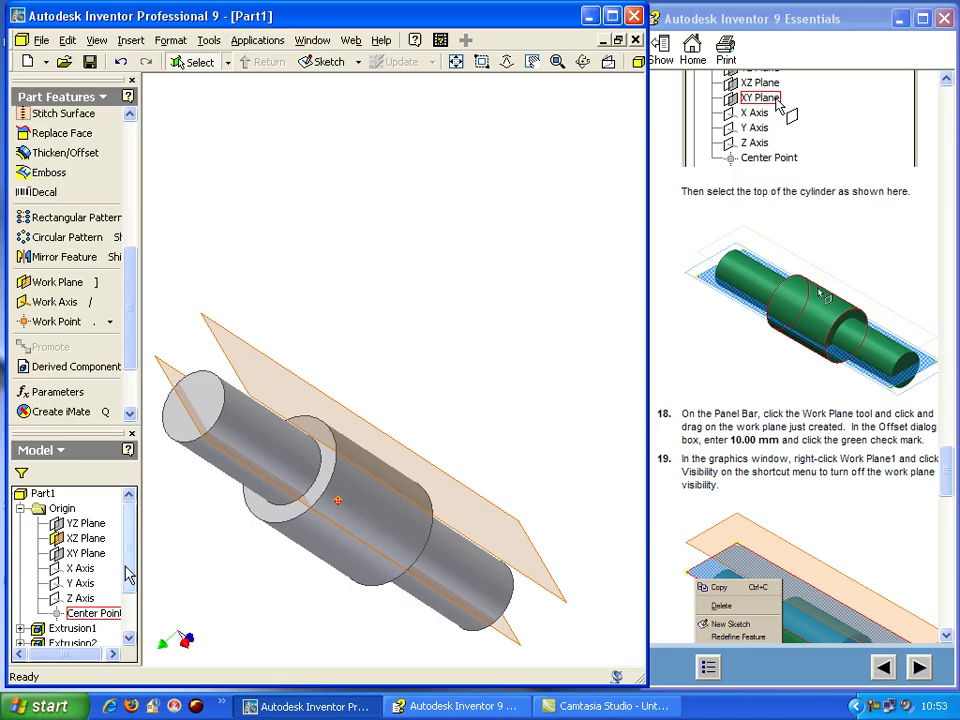
- Edit the offset dimension of Work Plane1 to -15 mm
scroll(115, 610, down, 2)
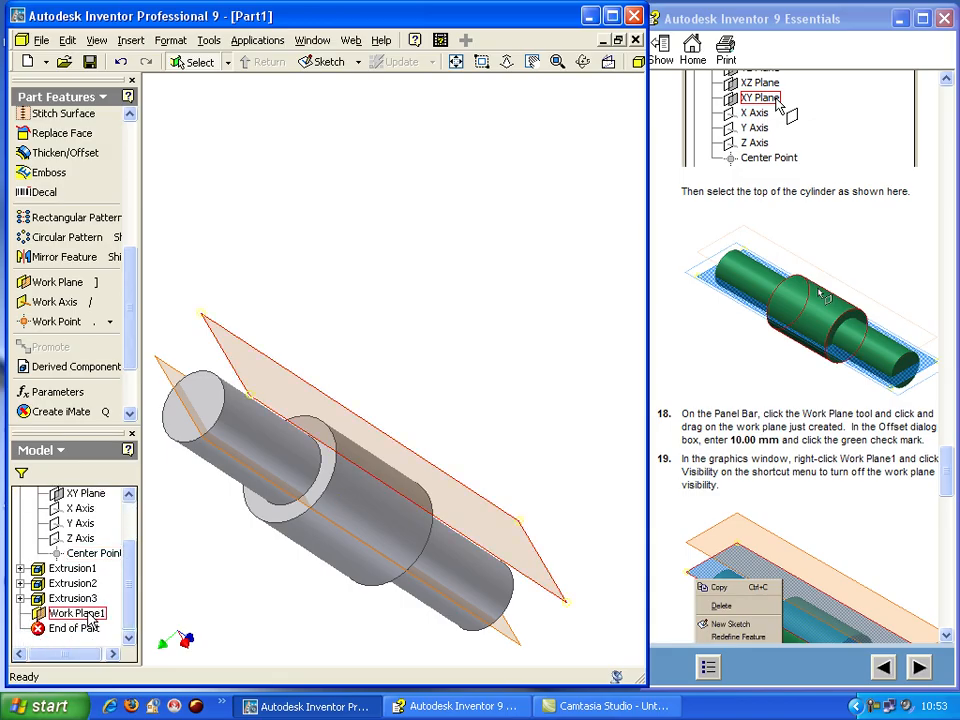
right_click(100, 617)
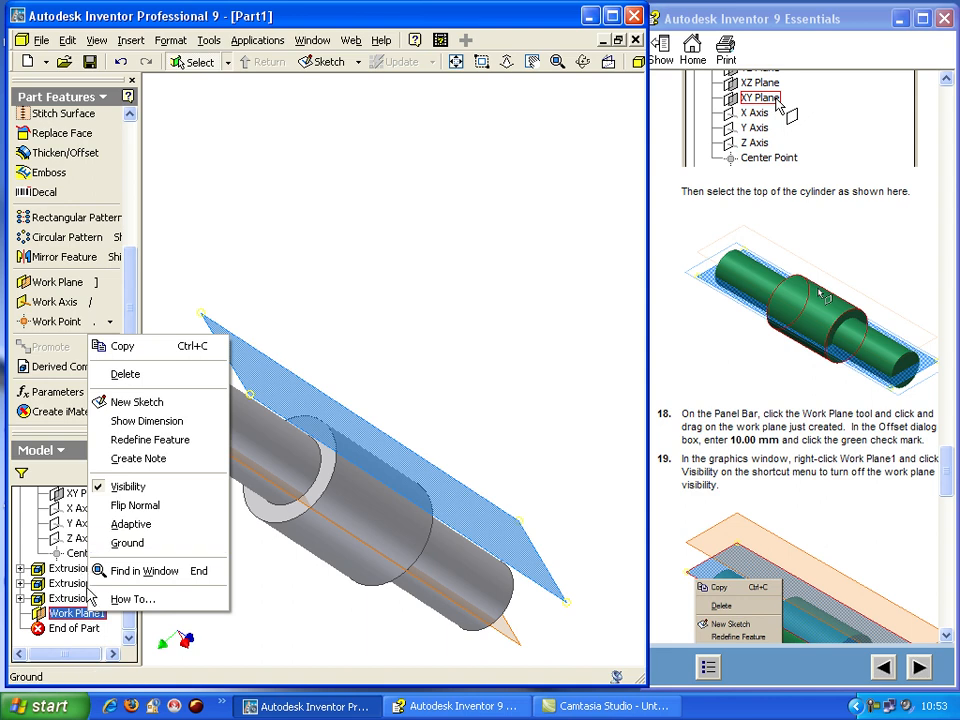
click(513, 268)
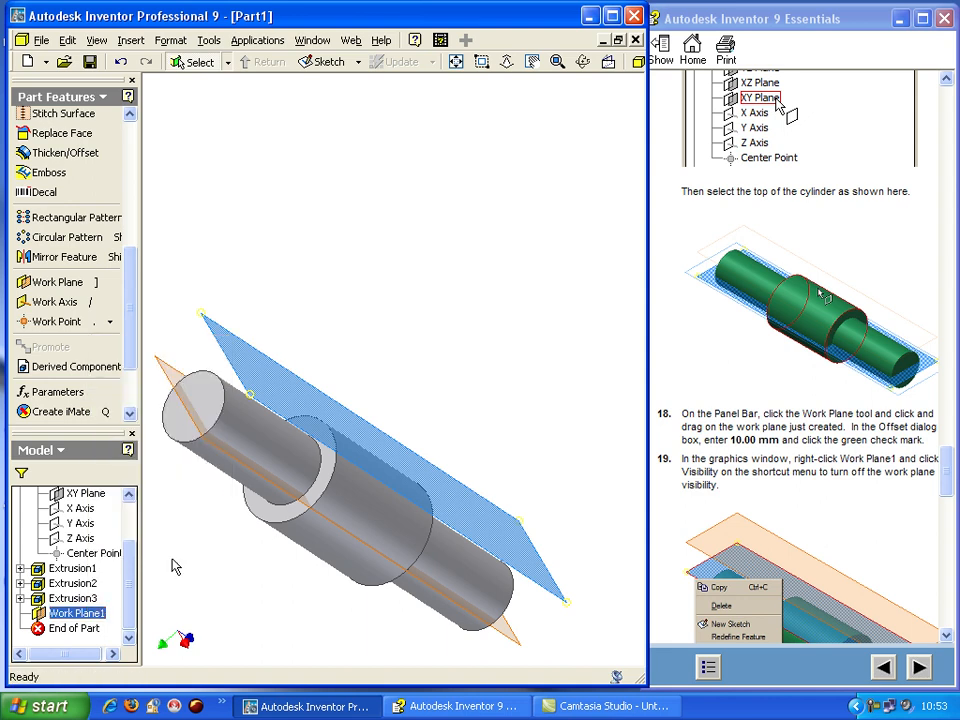
right_click(89, 618)
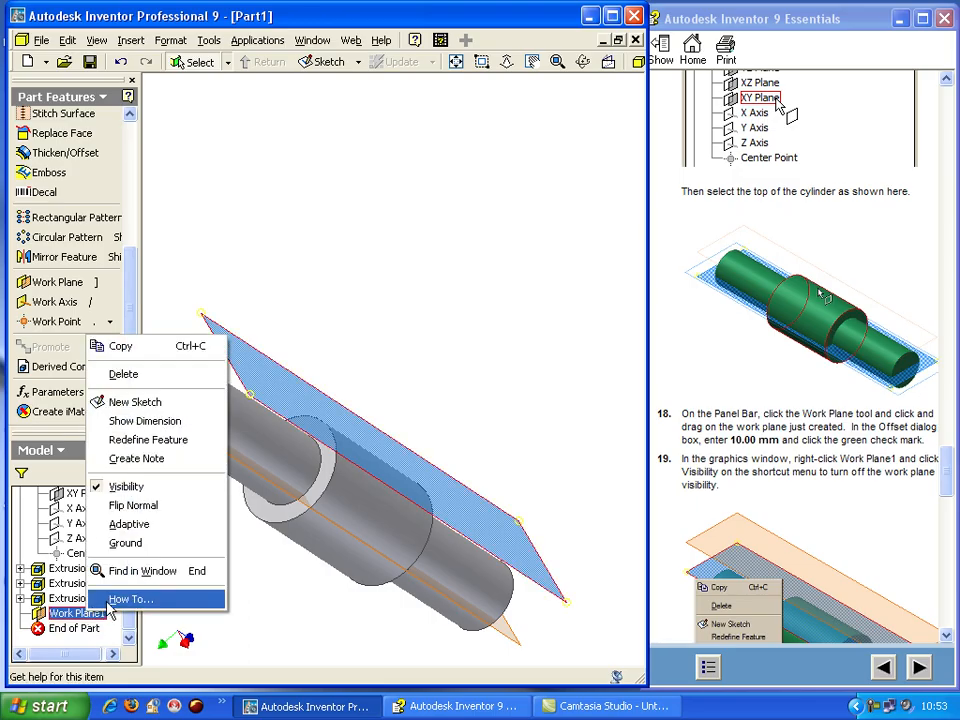
click(46, 614)
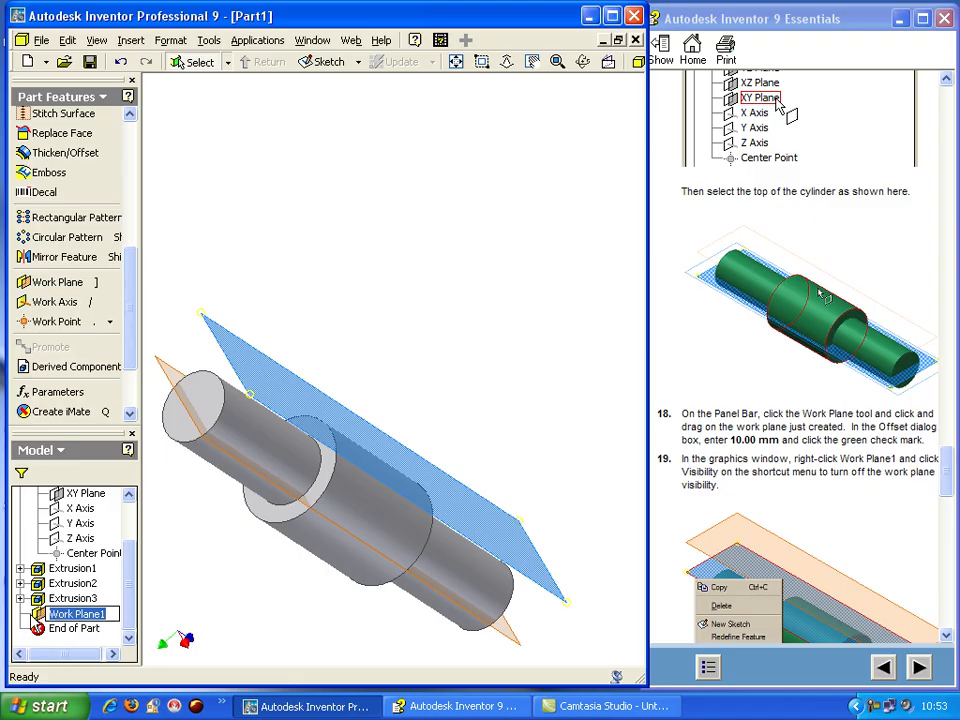
click(44, 621)
right_click(45, 617)
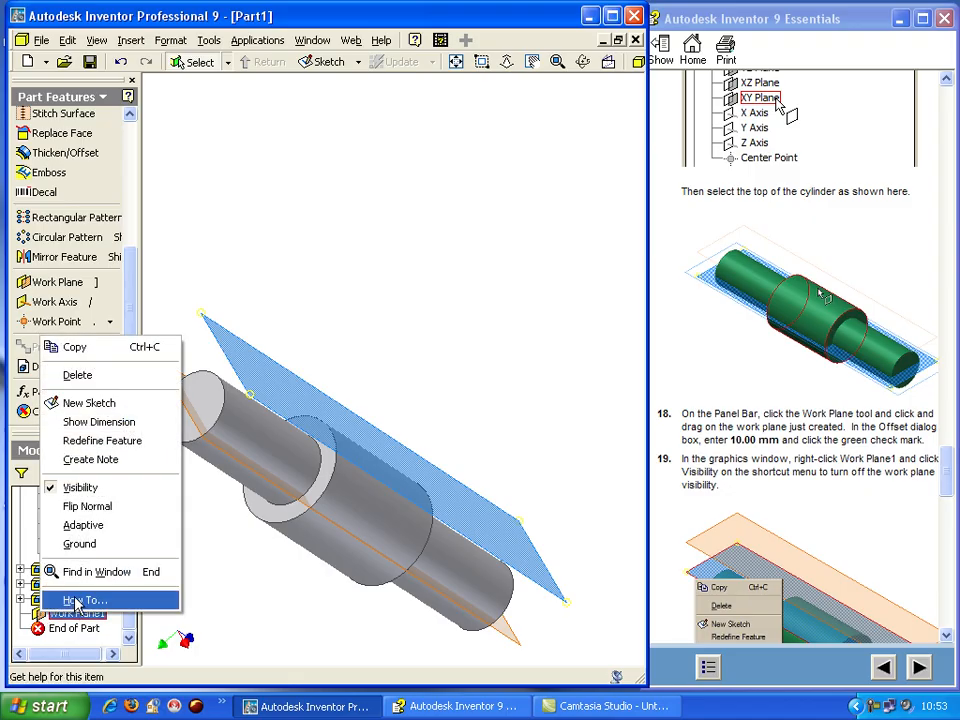
click(98, 422)
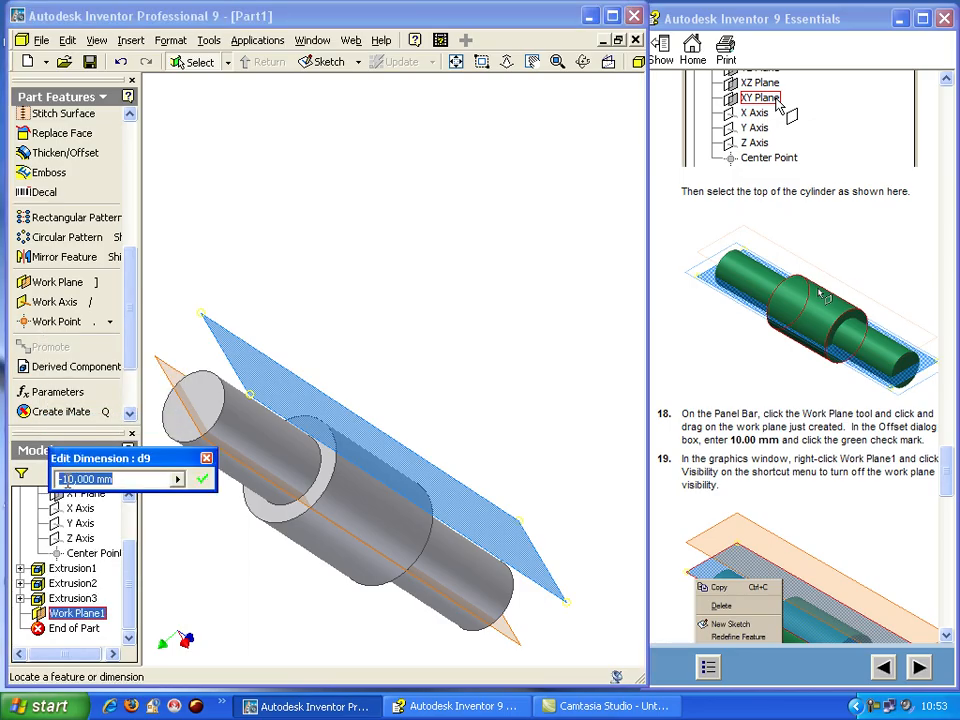
click(66, 479)
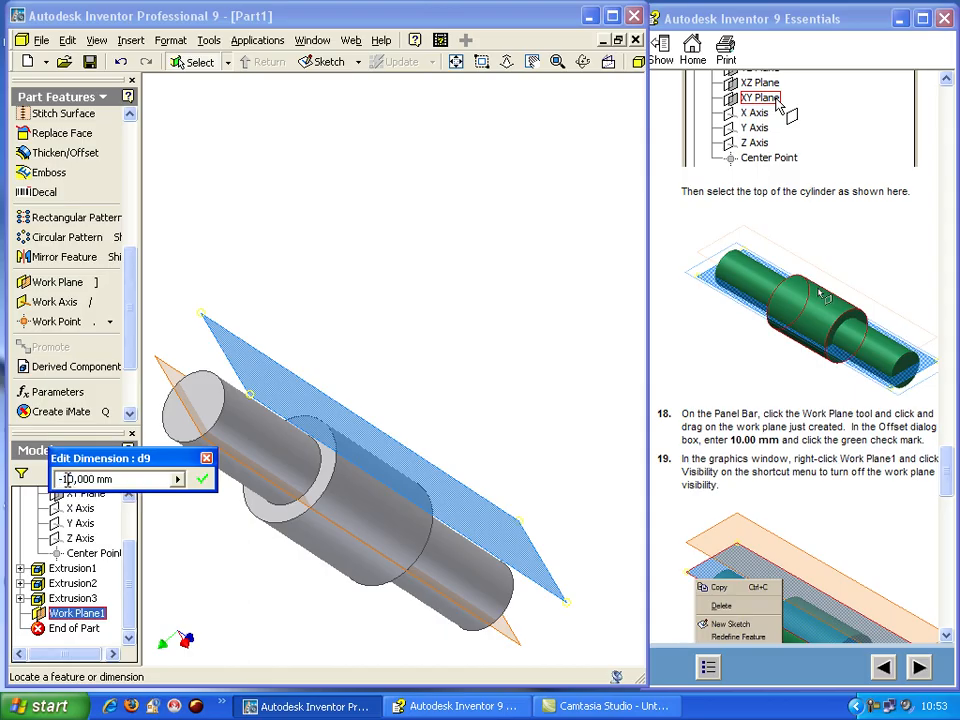
key(Delete)
text(5)
click(202, 481)
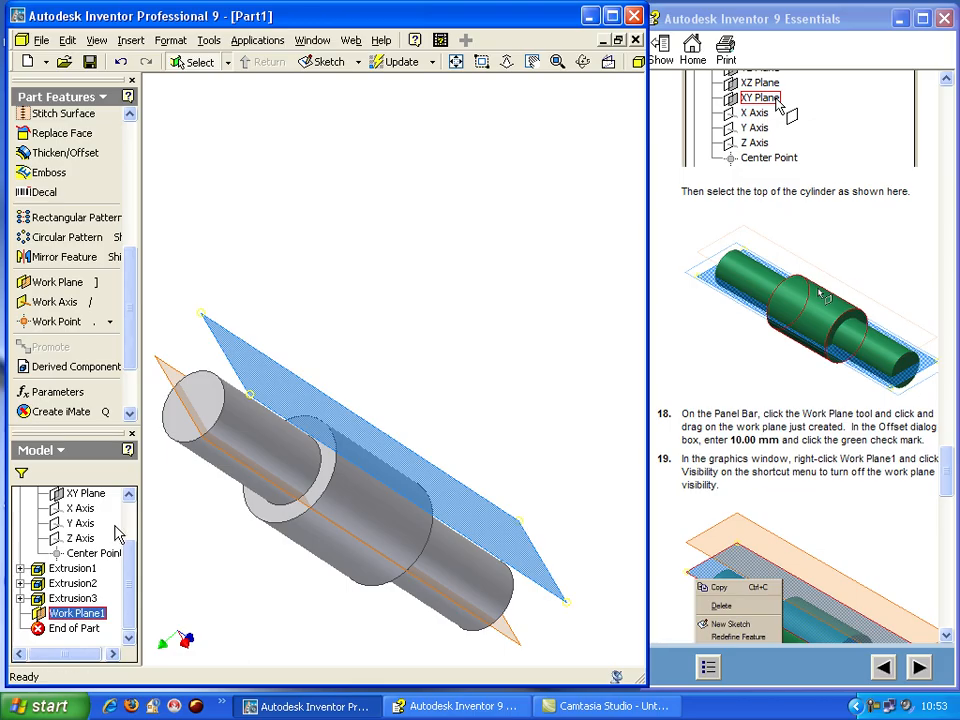
click(252, 561)
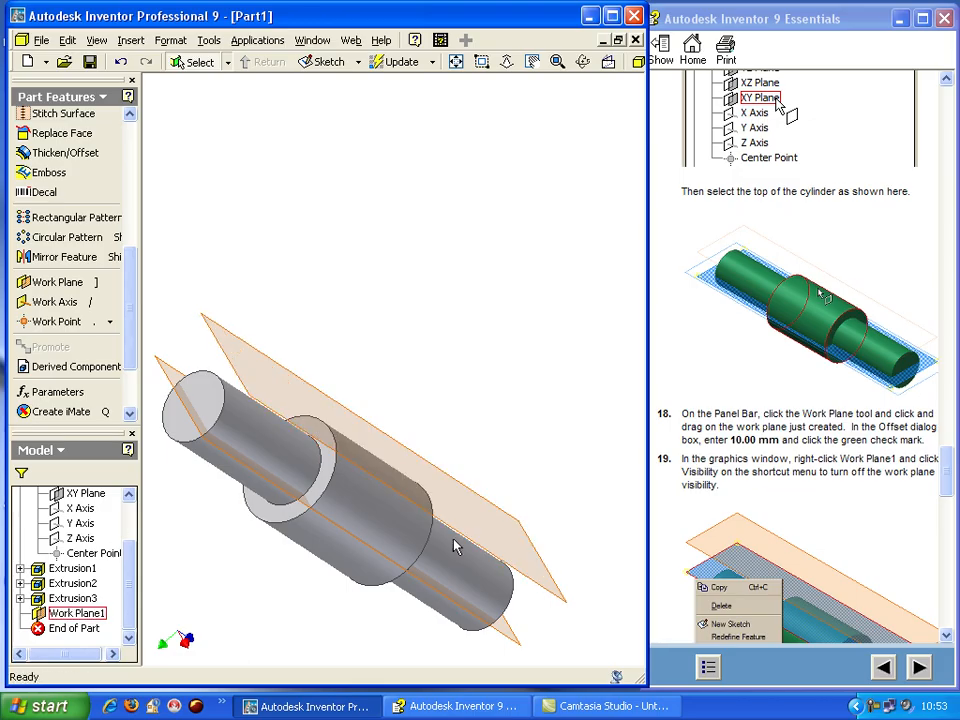
- Set the offset dimension of Work Plane1 to -12 mm
click(584, 63)
drag(343, 538, 252, 380)
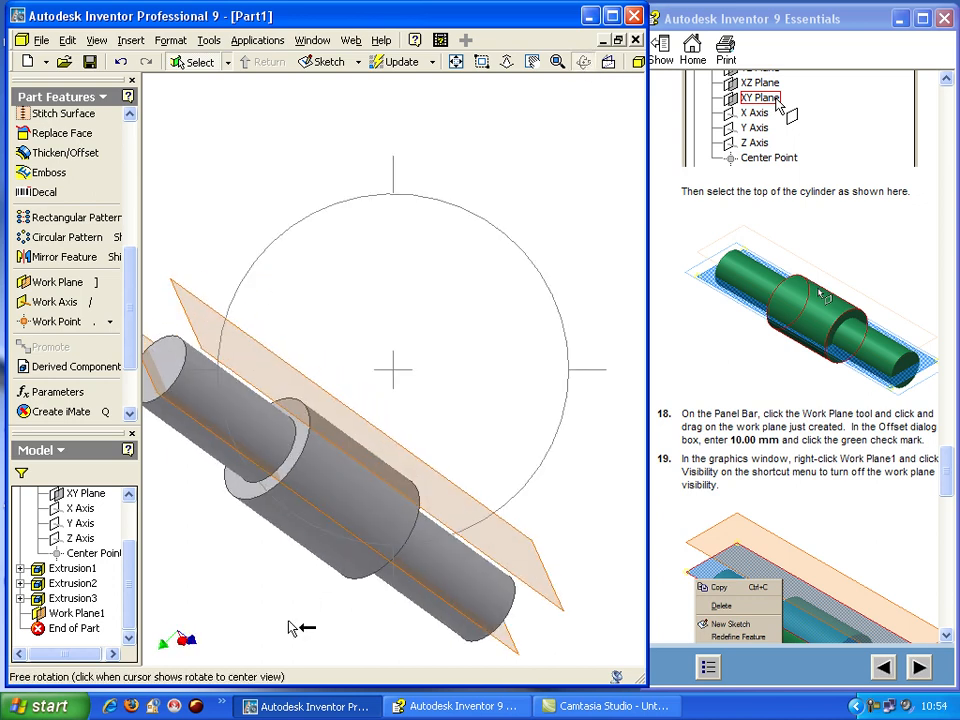
right_click(75, 615)
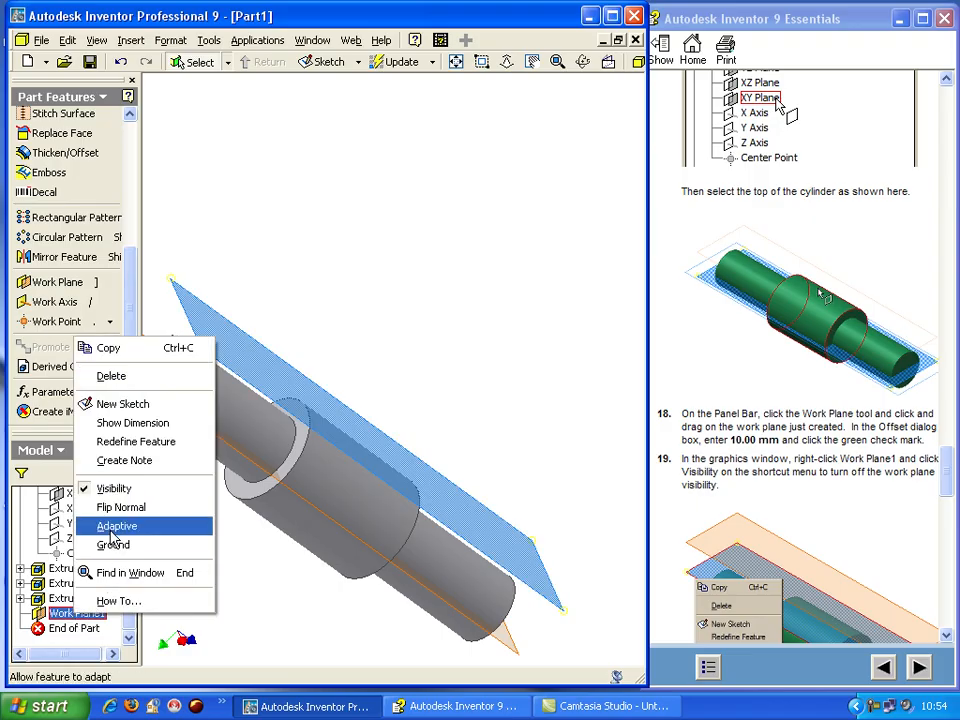
click(130, 423)
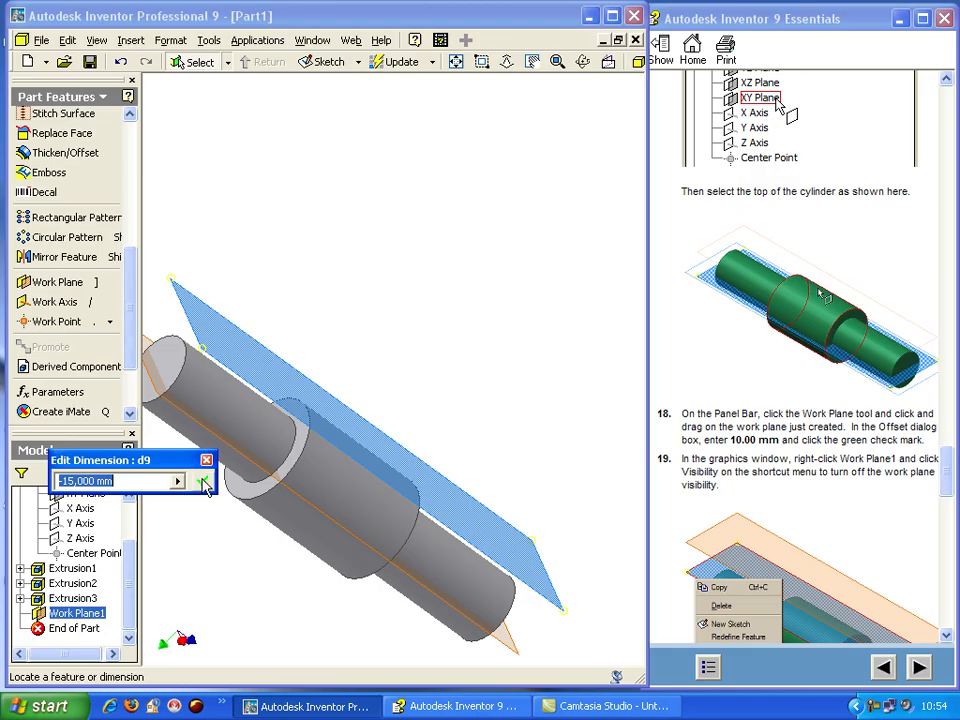
click(69, 480)
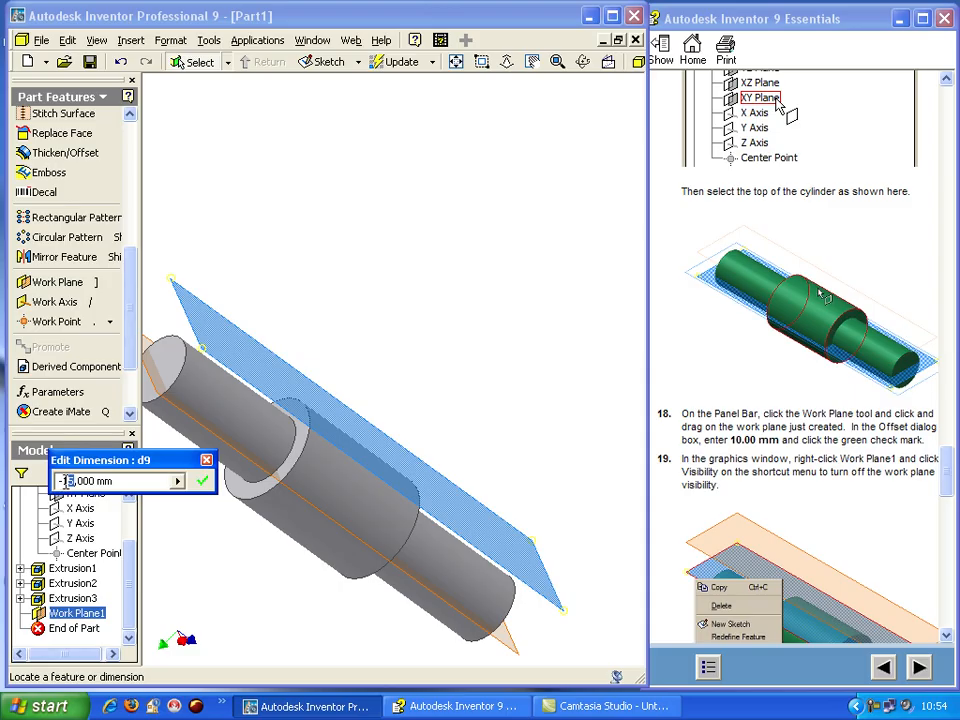
key(BackSpace)
text(2)
click(201, 481)
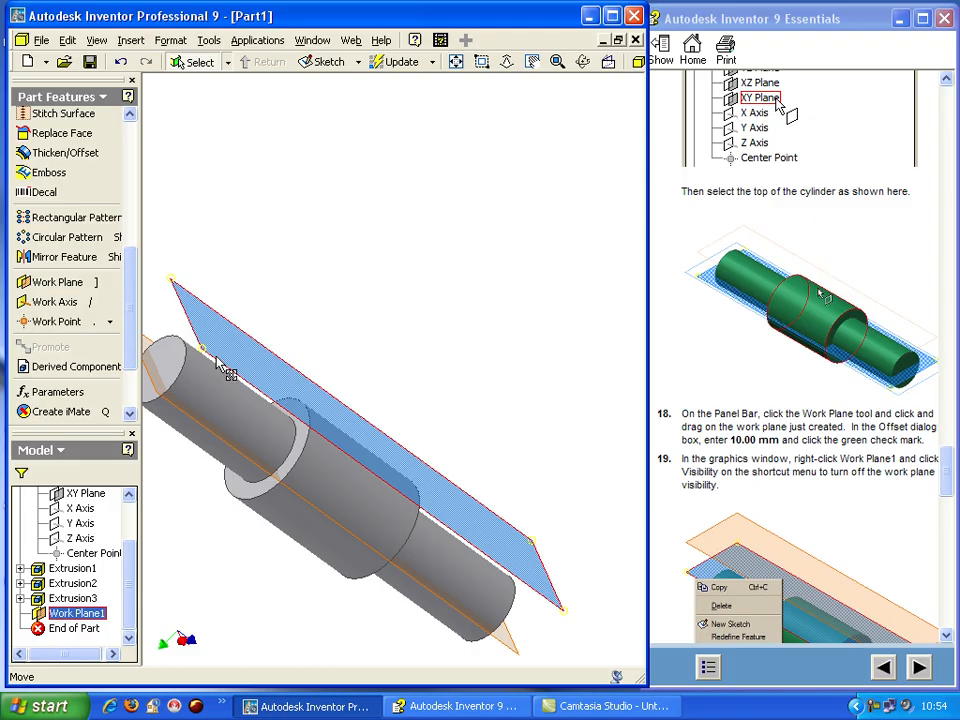
- Delete Work Plane1, keeping the XZ origin plane and the extruded cylinders
scroll(242, 418, down, 1)
scroll(242, 418, up, 3)
click(576, 65)
drag(294, 431, 372, 478)
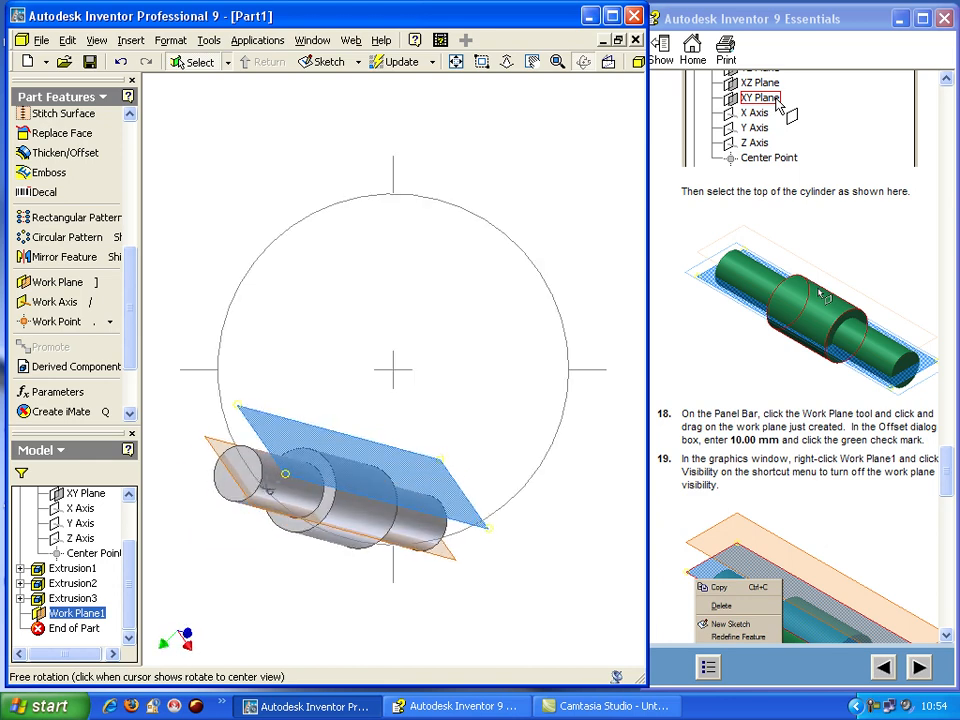
key(Escape)
right_click(84, 624)
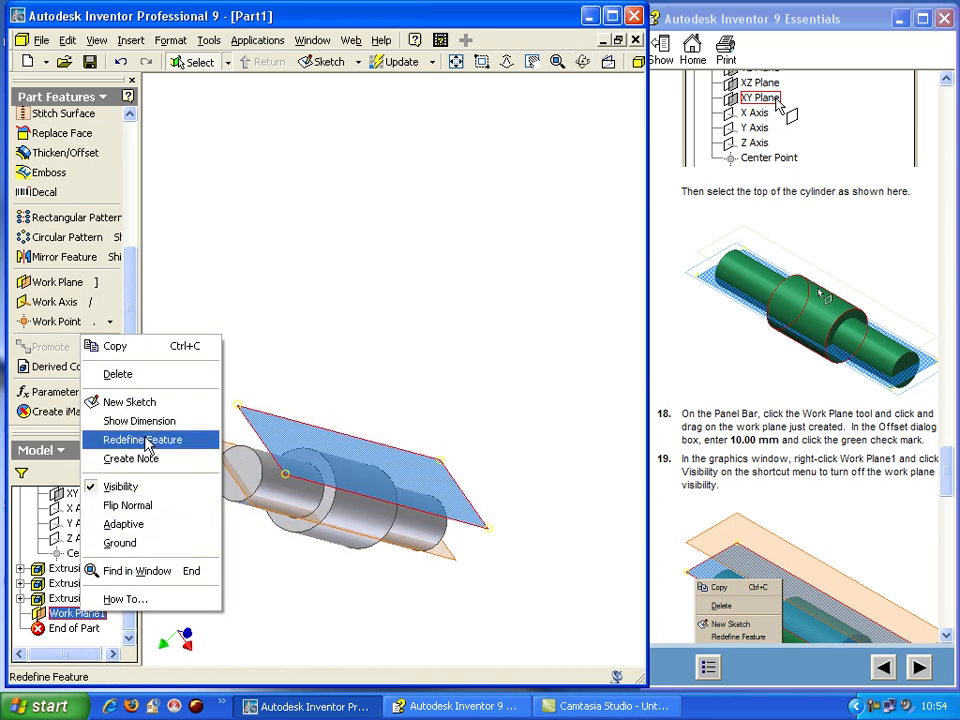
click(130, 376)
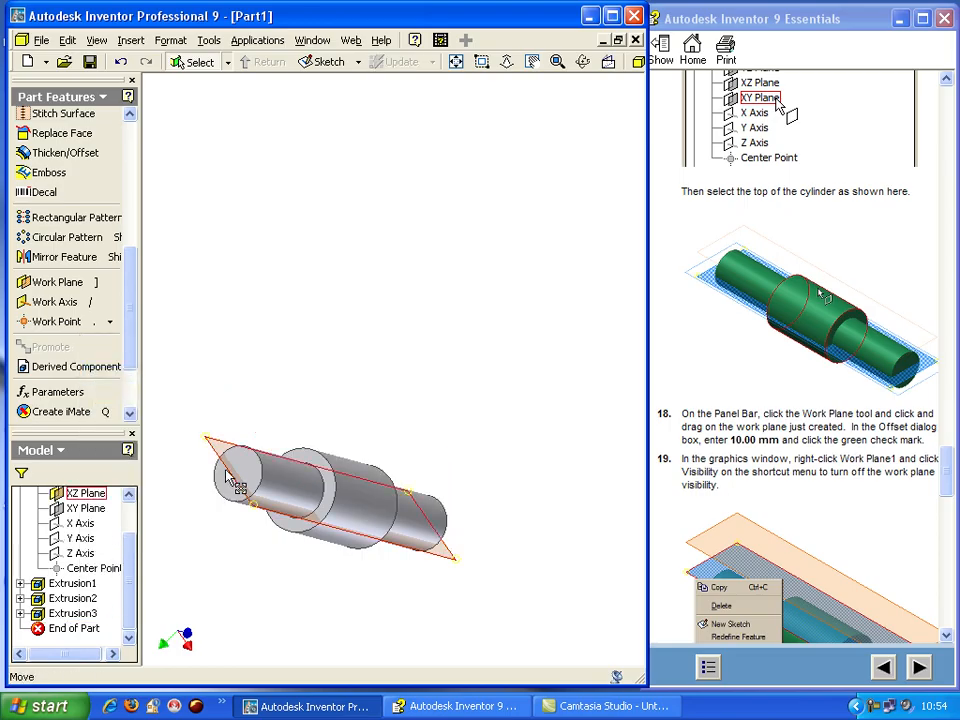
- Create a new work plane offset -15 mm from the XZ origin plane
click(87, 290)
drag(216, 450, 250, 392)
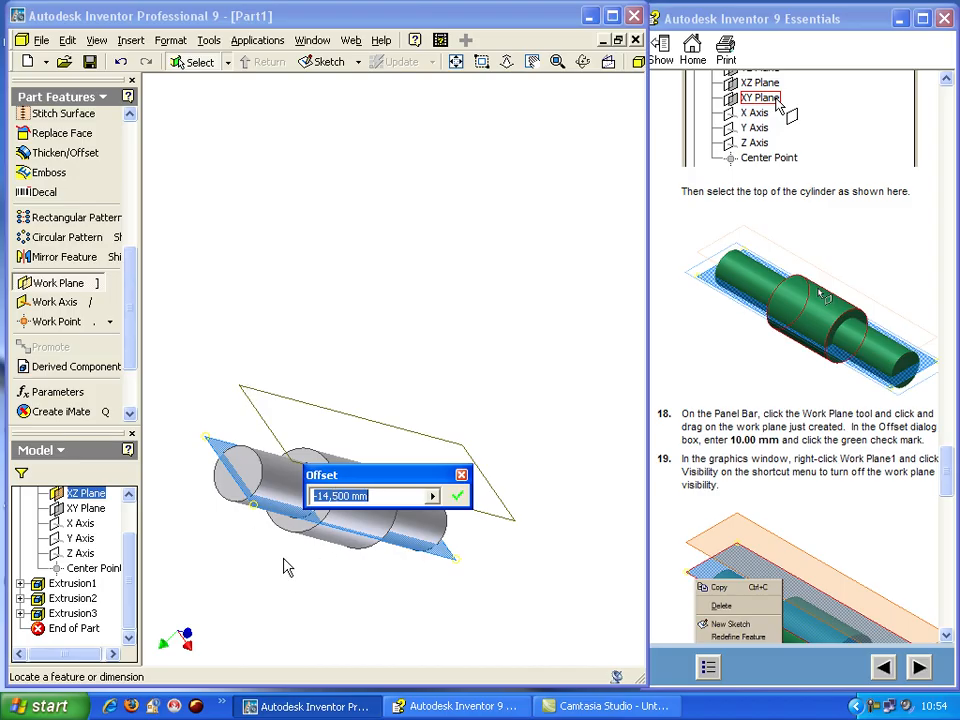
click(323, 495)
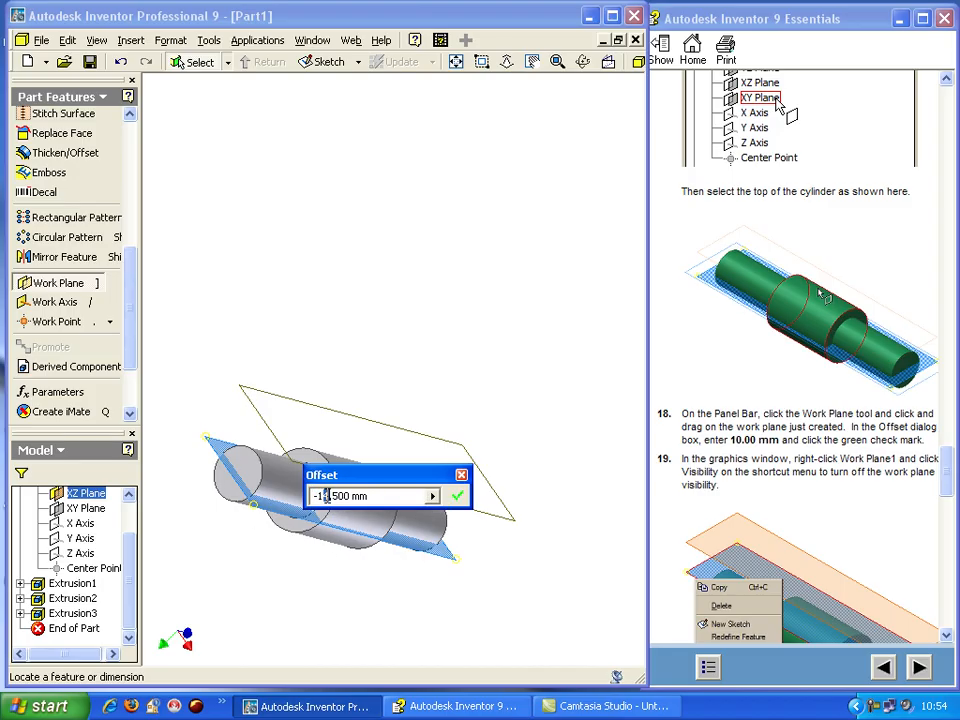
key(BackSpace)
text(5)
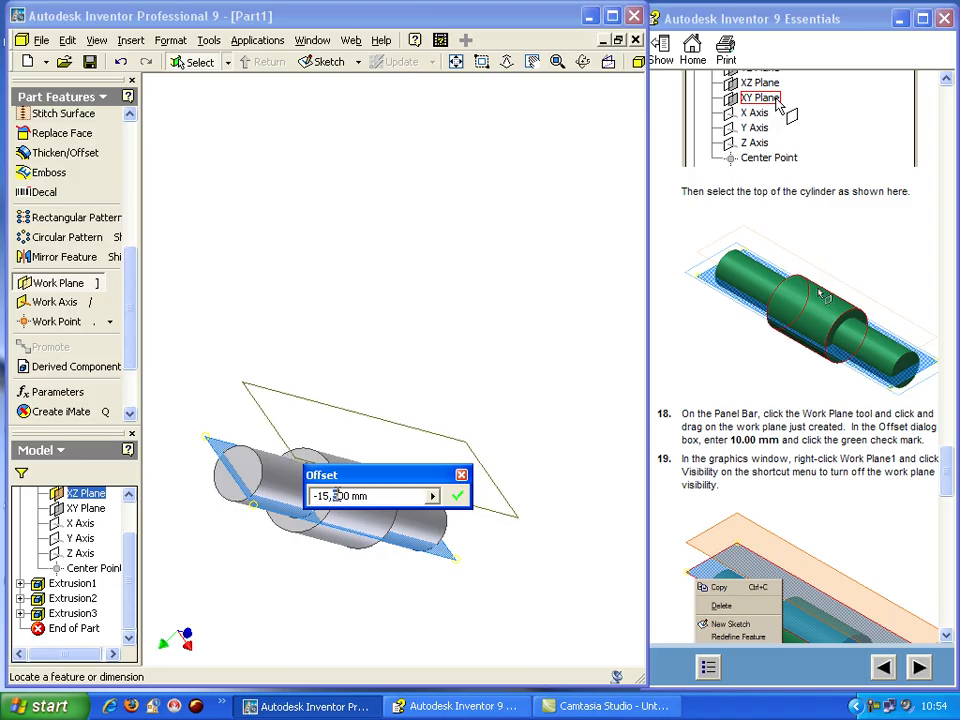
click(337, 495)
key(BackSpace)
text(0)
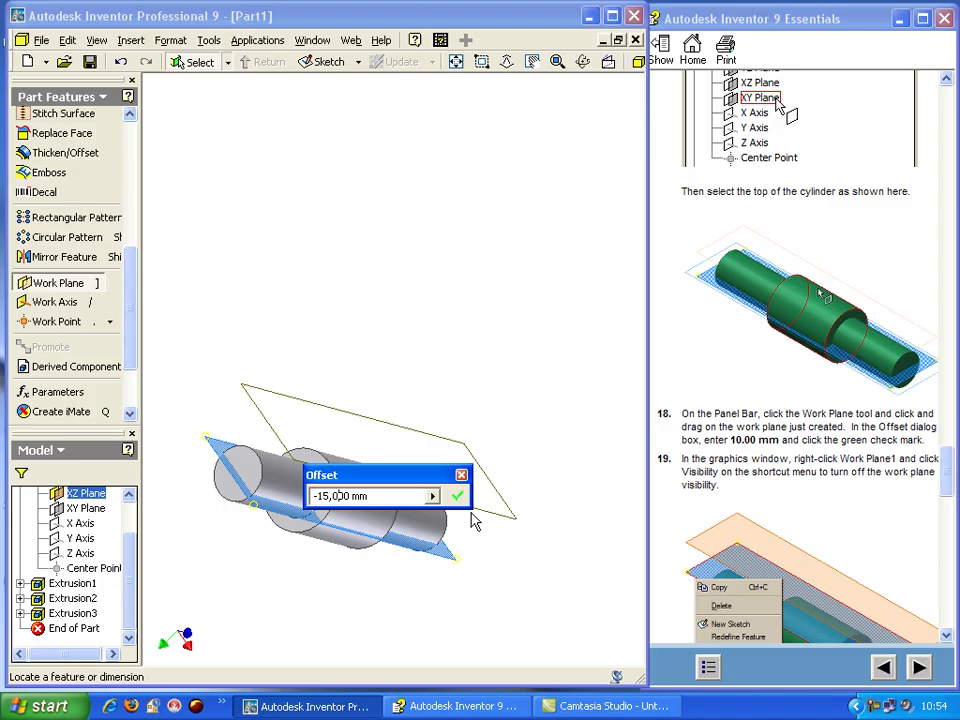
click(457, 495)
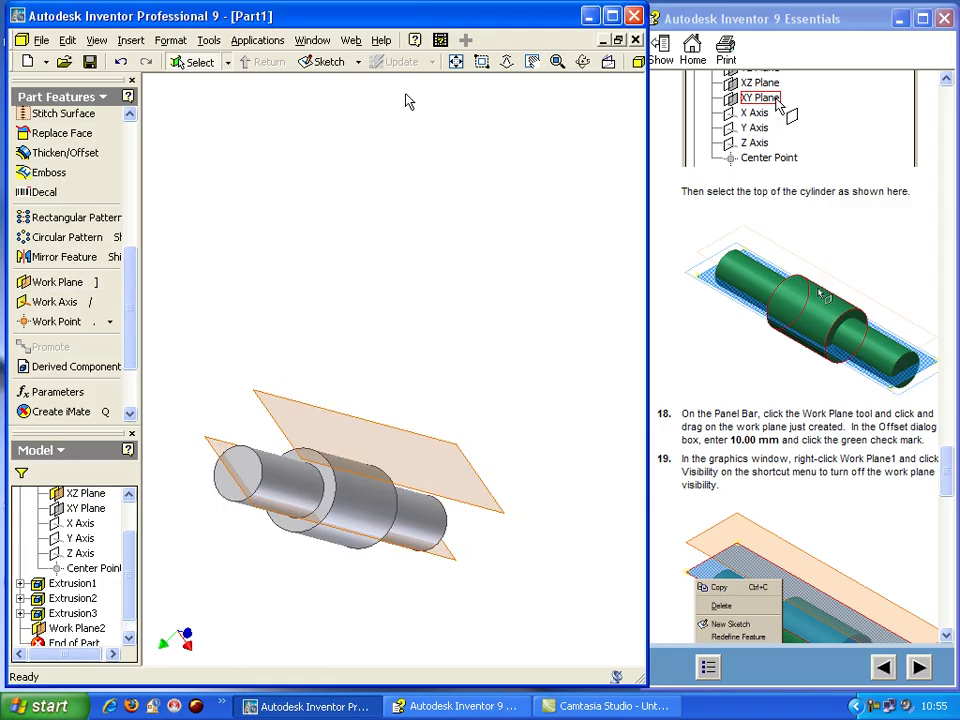
- Examine the new work plane against the cylinder and read exercise steps 19 to 23 on sketching on it
click(587, 64)
drag(293, 500, 243, 436)
click(851, 527)
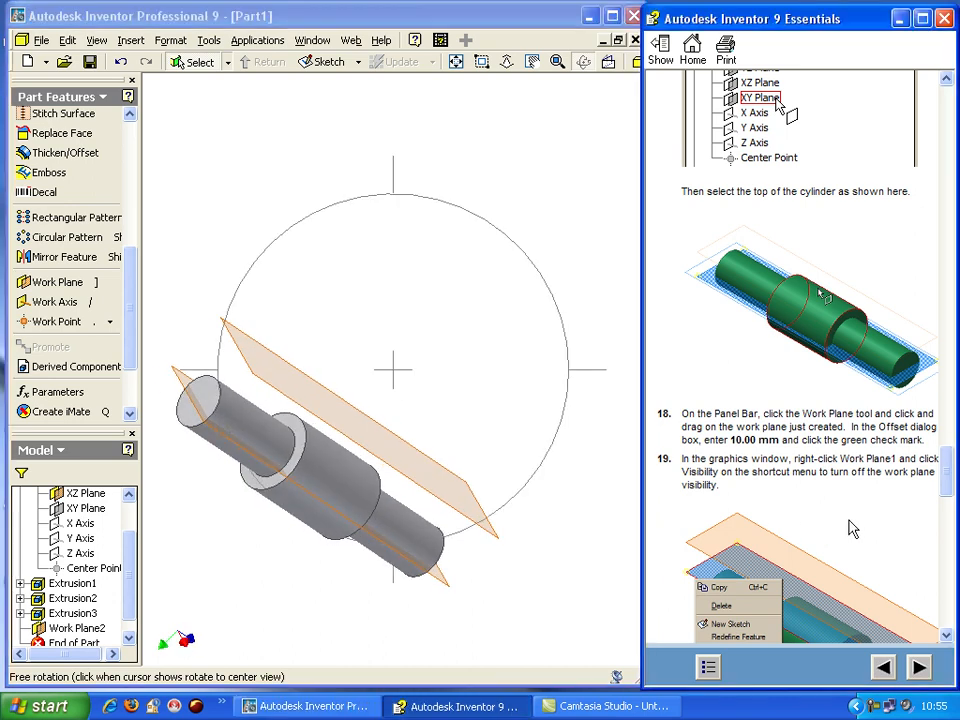
scroll(828, 528, down, 3)
scroll(777, 430, down, 5)
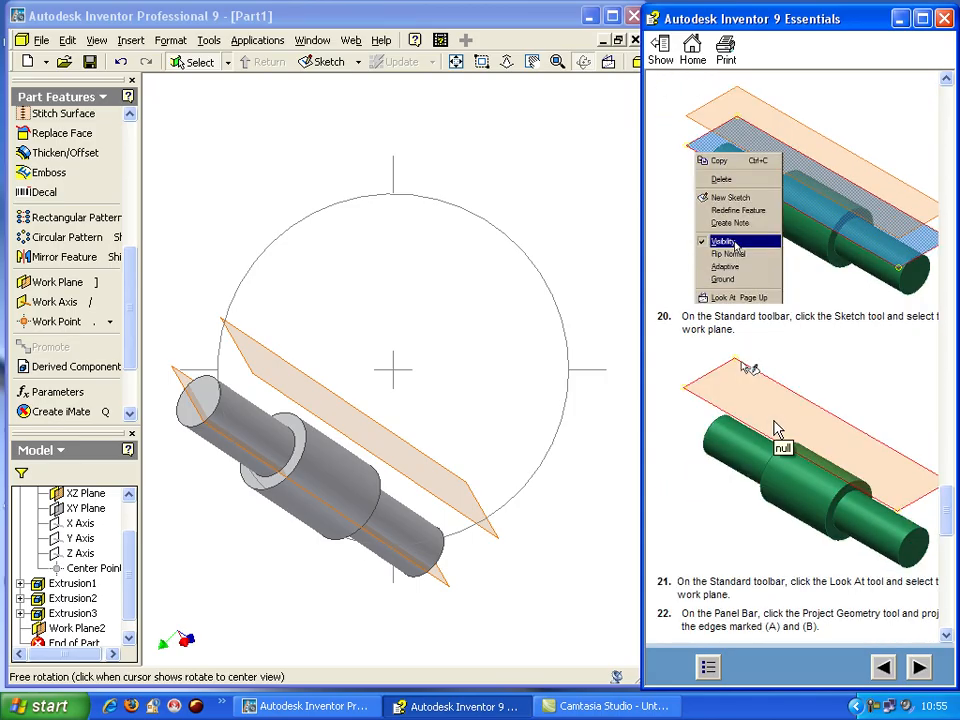
scroll(777, 430, down, 3)
scroll(777, 430, down, 3)
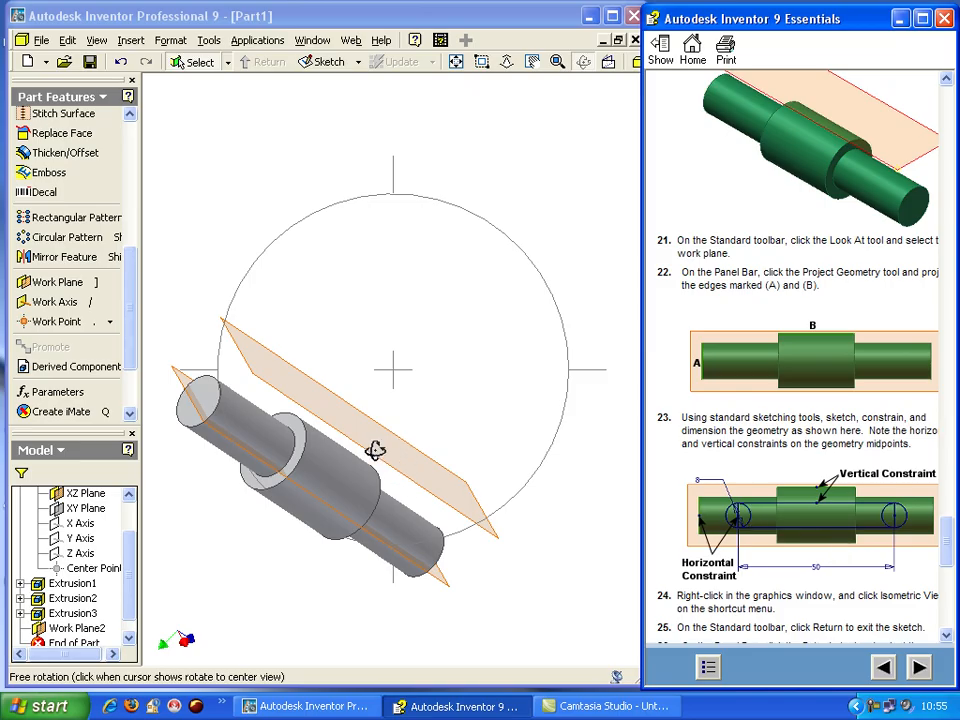
- Start a new sketch on the offset work plane and look at it face-on, with the whole shaft in view
click(388, 302)
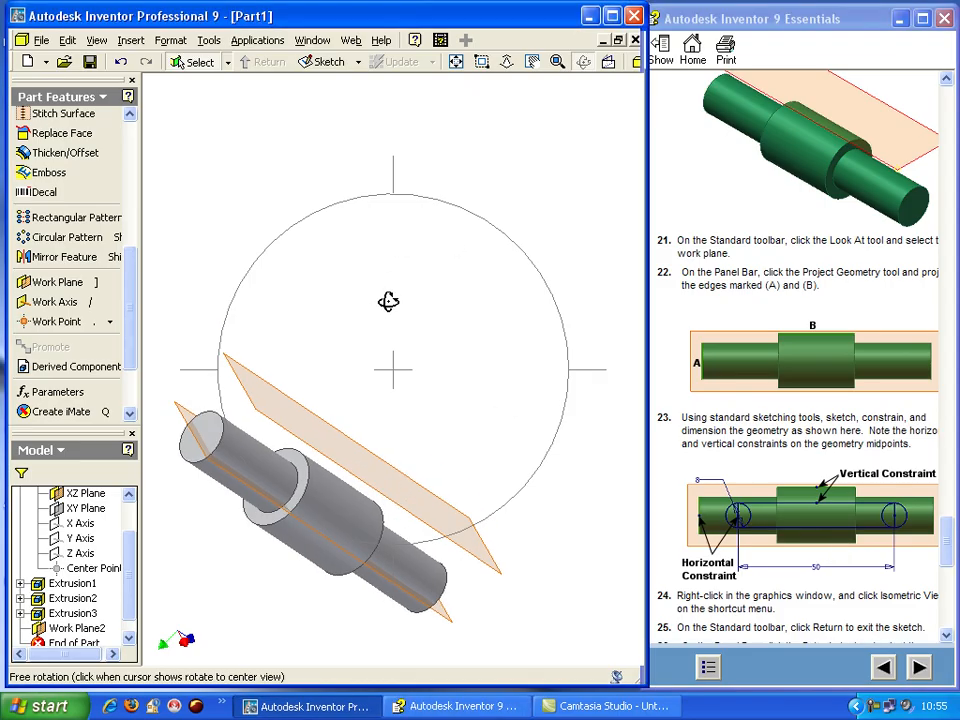
key(Escape)
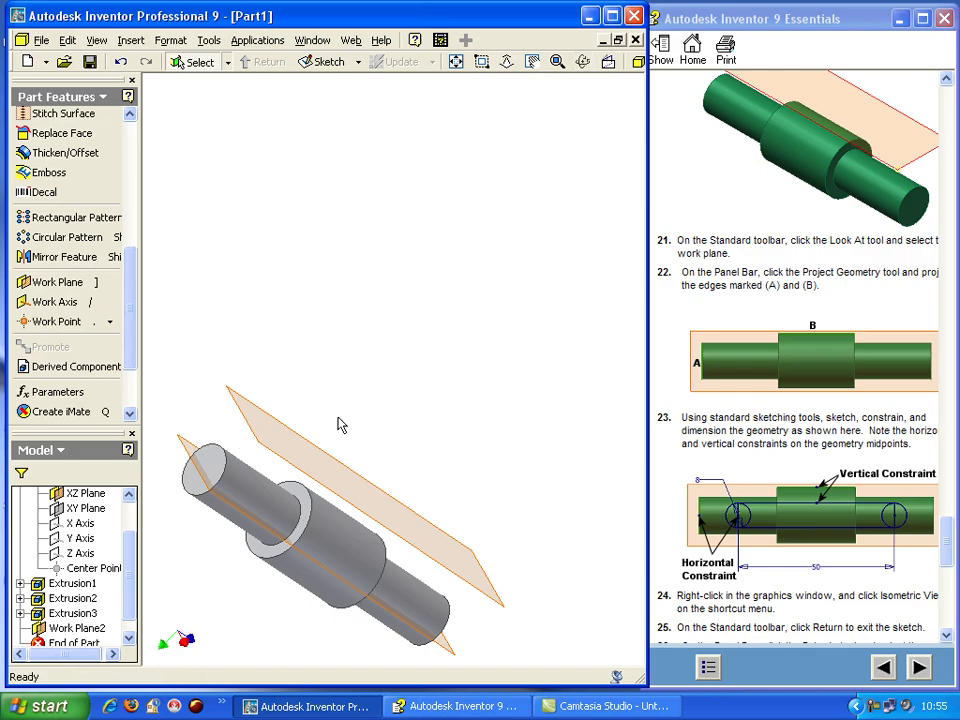
key(F2)
drag(362, 413, 446, 242)
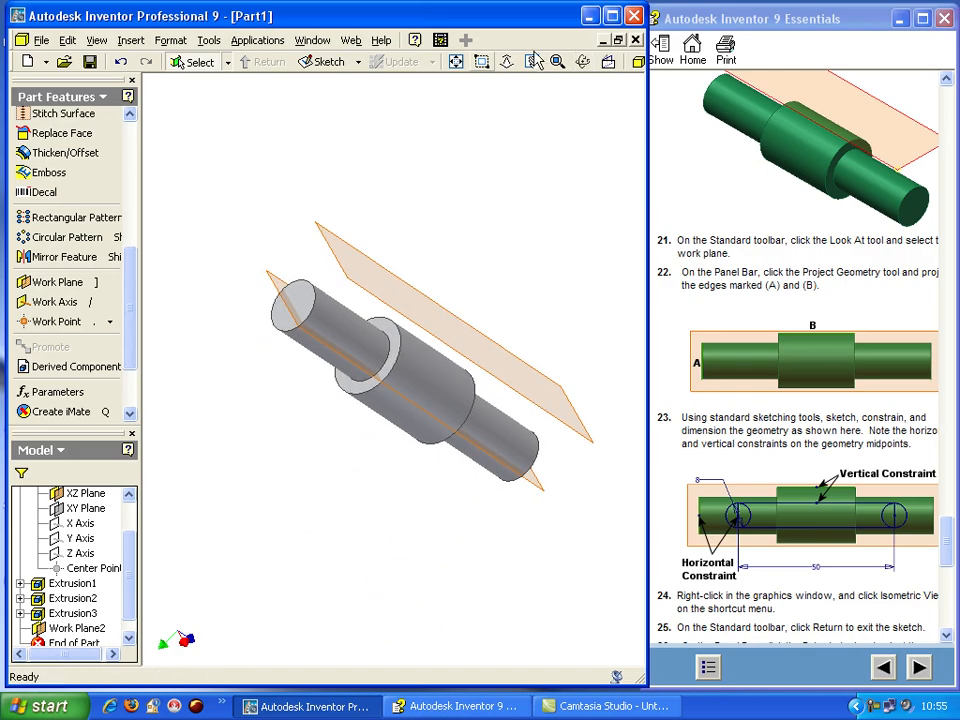
click(329, 62)
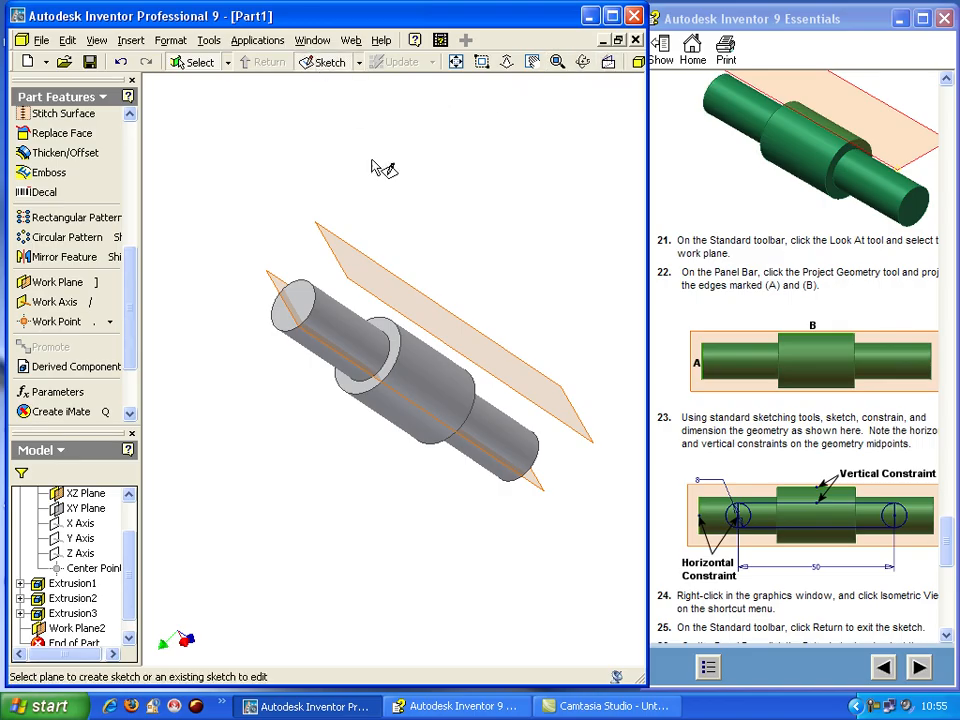
click(398, 316)
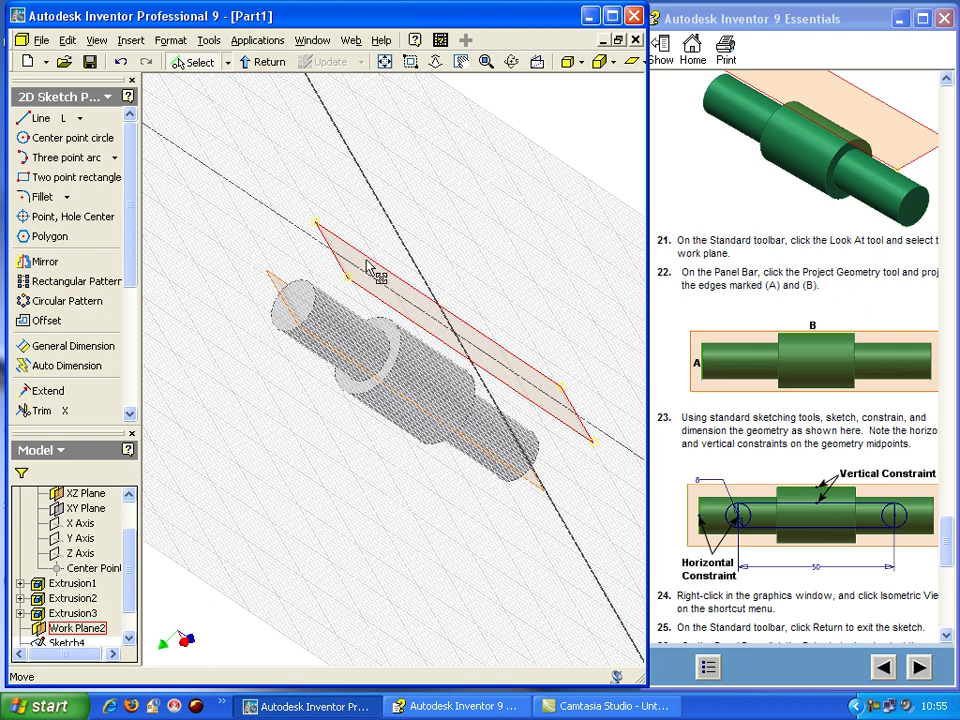
click(537, 61)
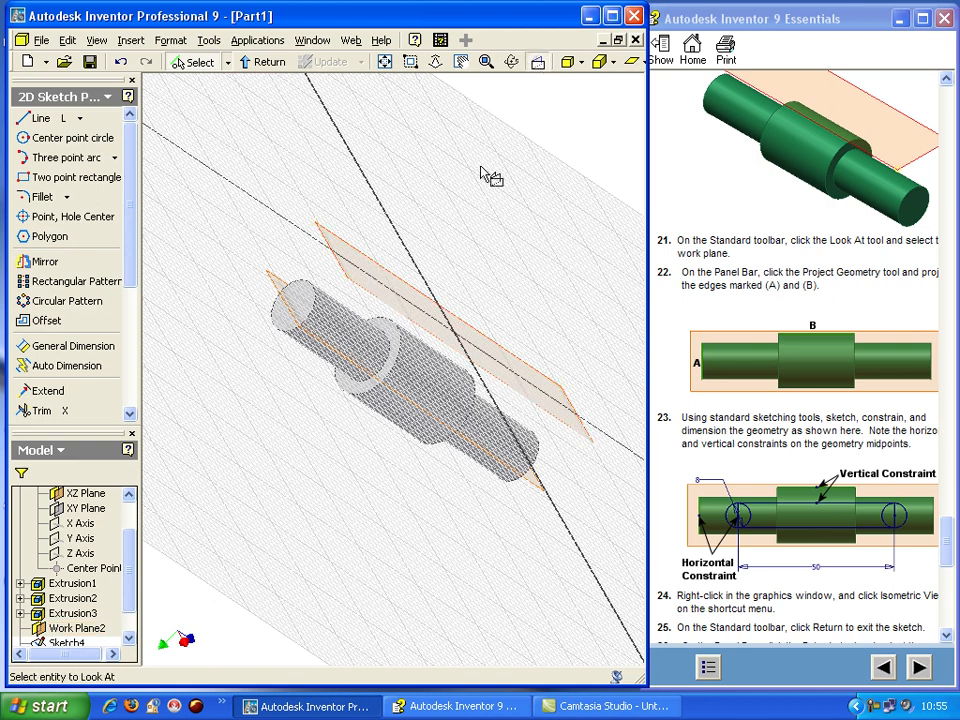
click(371, 295)
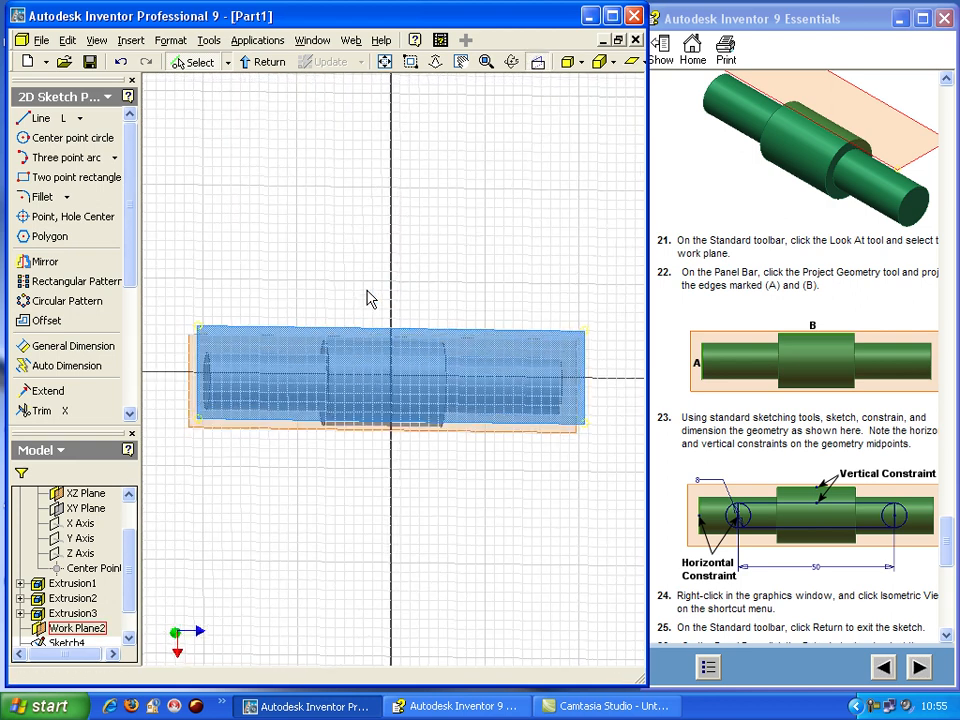
scroll(366, 402, up, 3)
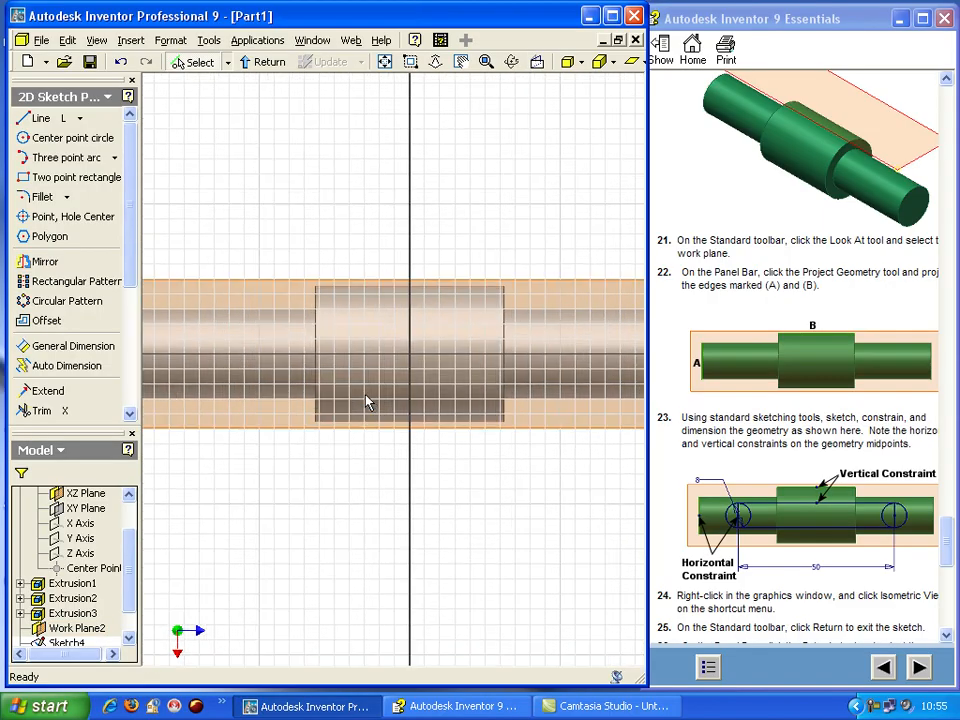
scroll(366, 402, down, 1)
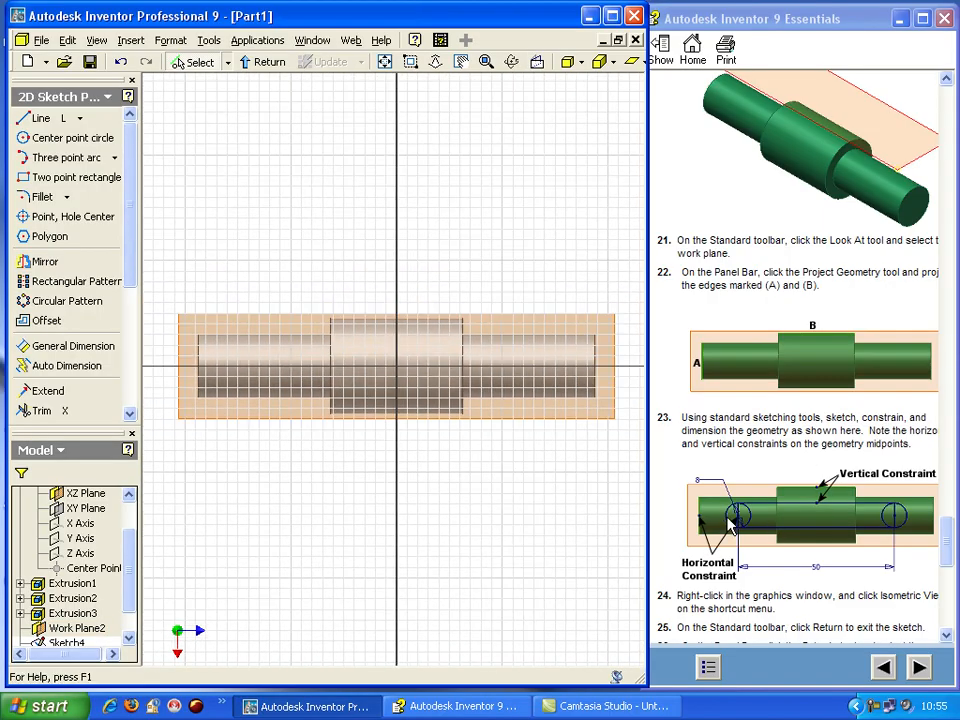
- Sketch two circles of about 4.1 mm radius on the shaft's centreline, one near each end, about 52 mm apart
click(75, 137)
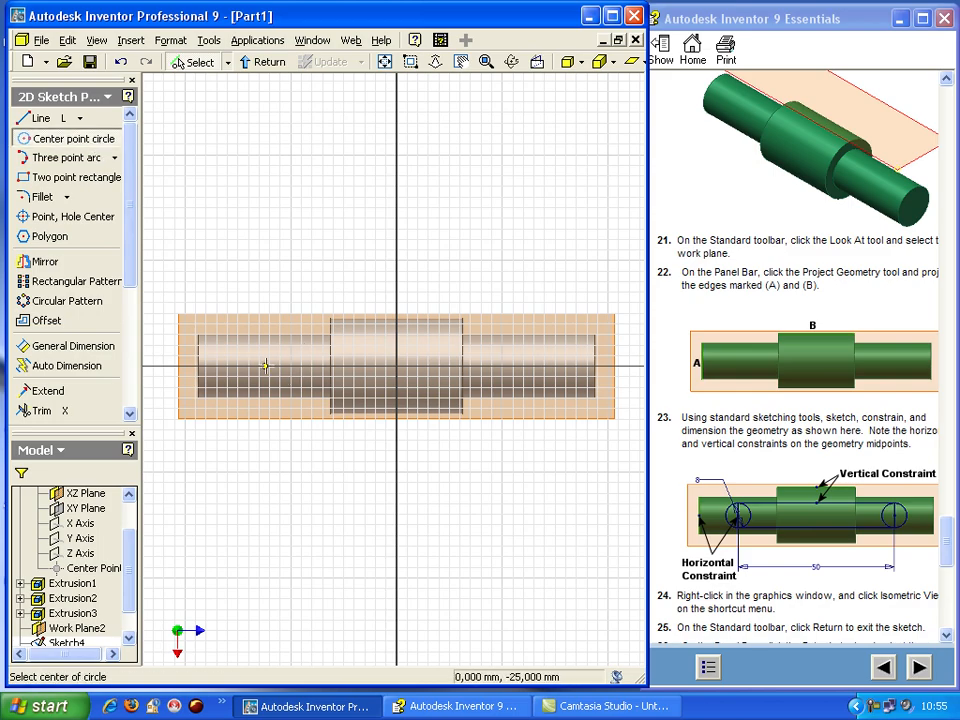
click(265, 366)
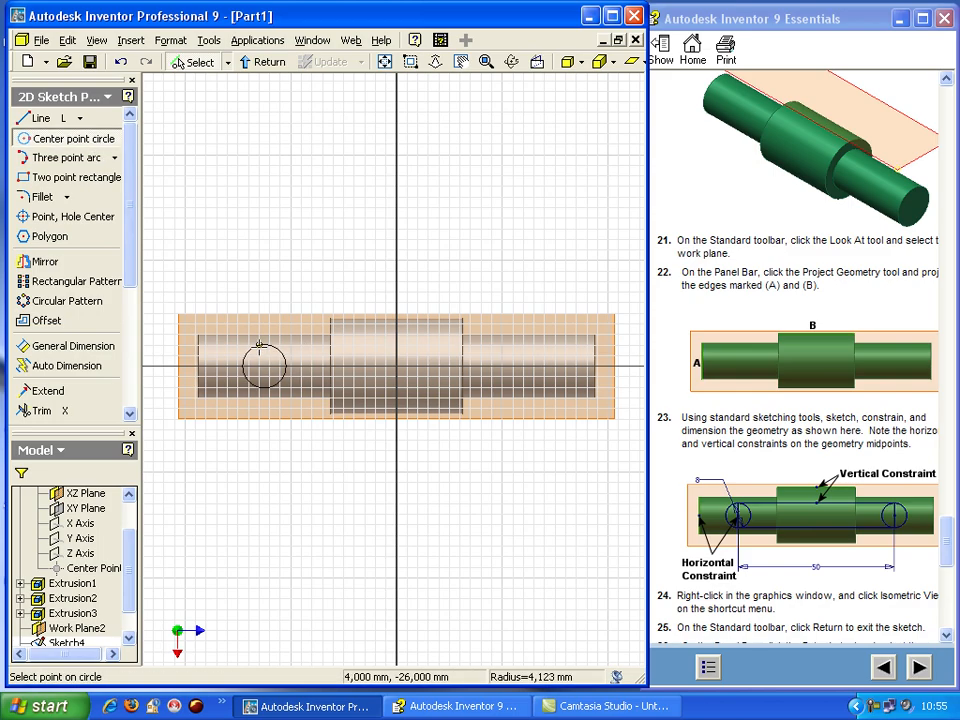
click(259, 346)
click(540, 365)
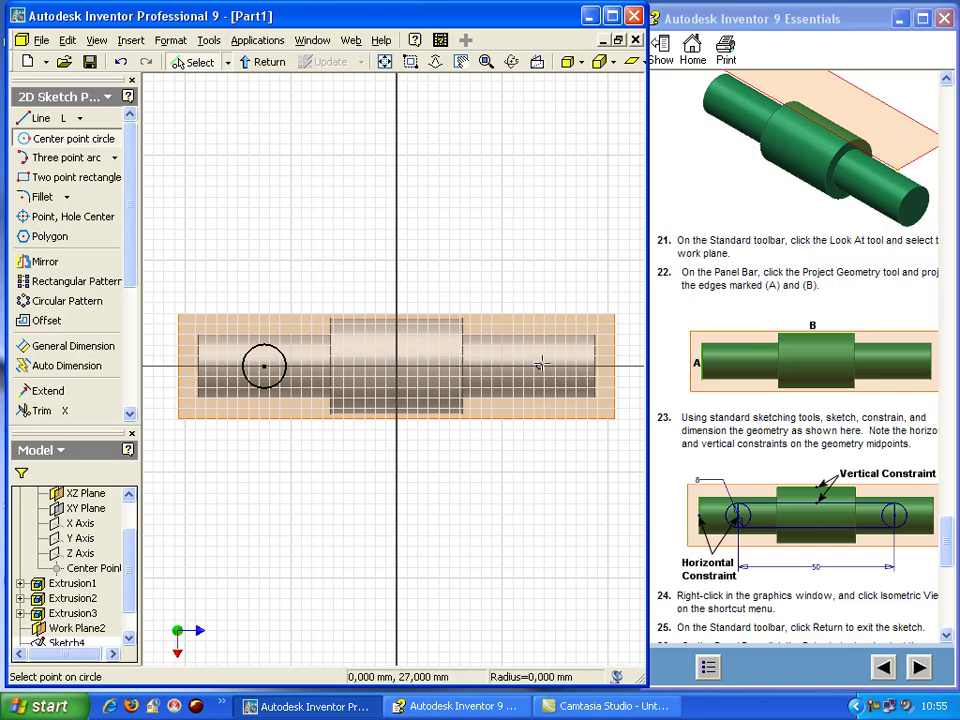
click(535, 345)
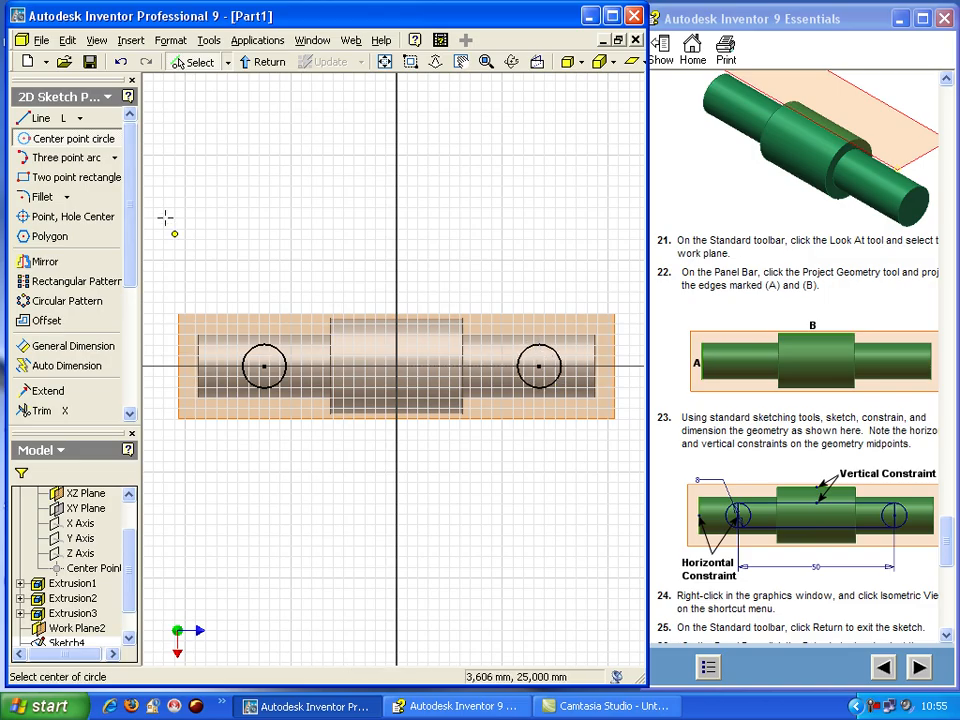
- Connect the two circles with parallel lines about 52 mm long along their upper and lower edges to outline a slot
click(37, 118)
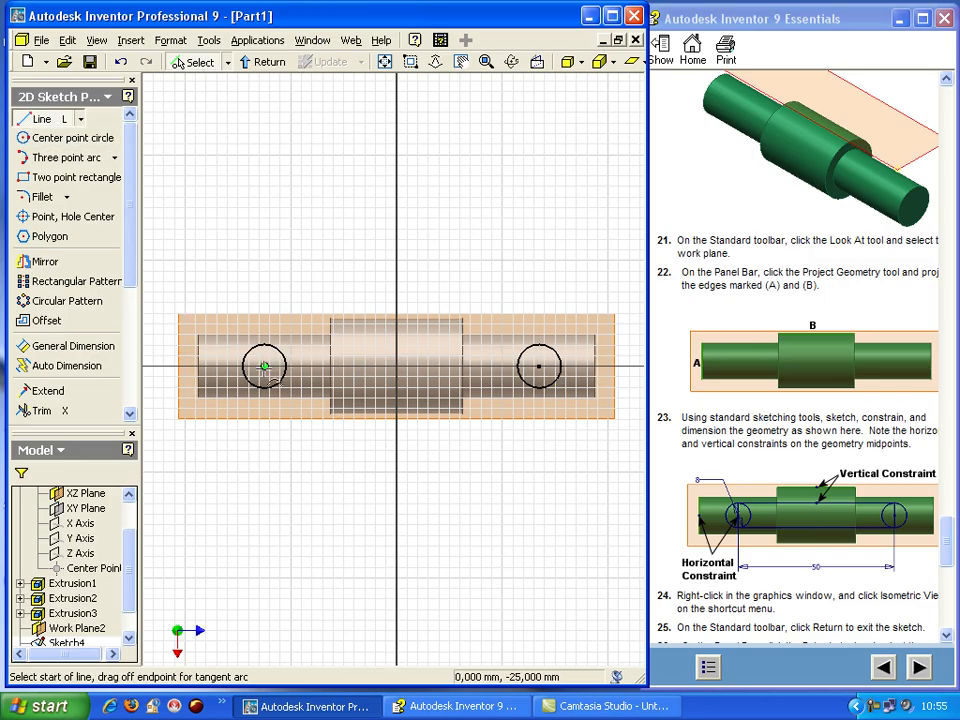
click(264, 345)
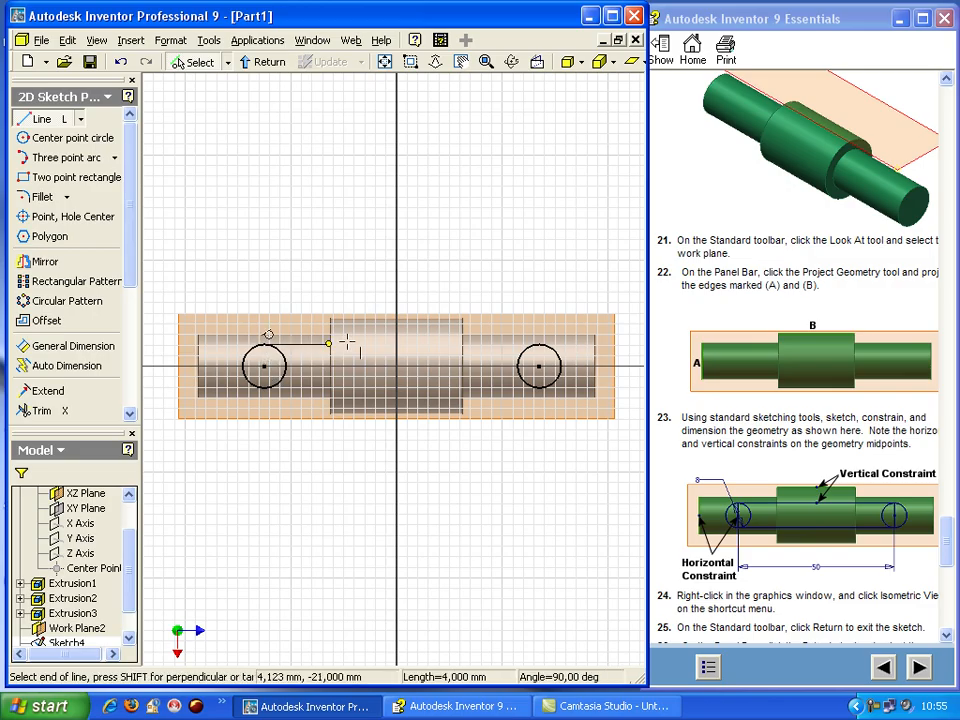
click(540, 345)
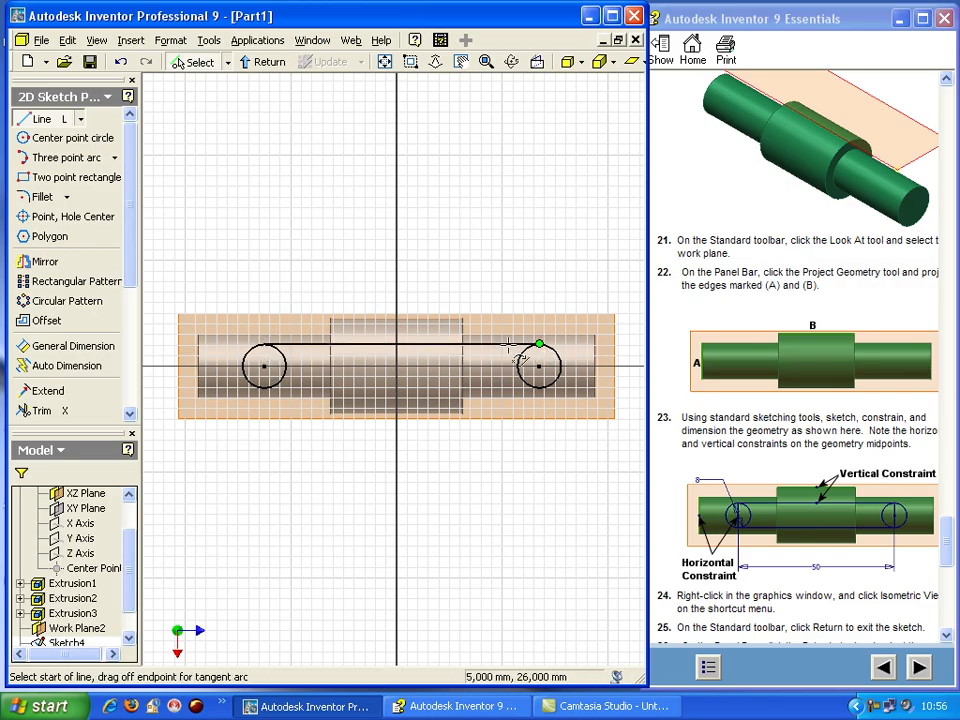
click(263, 388)
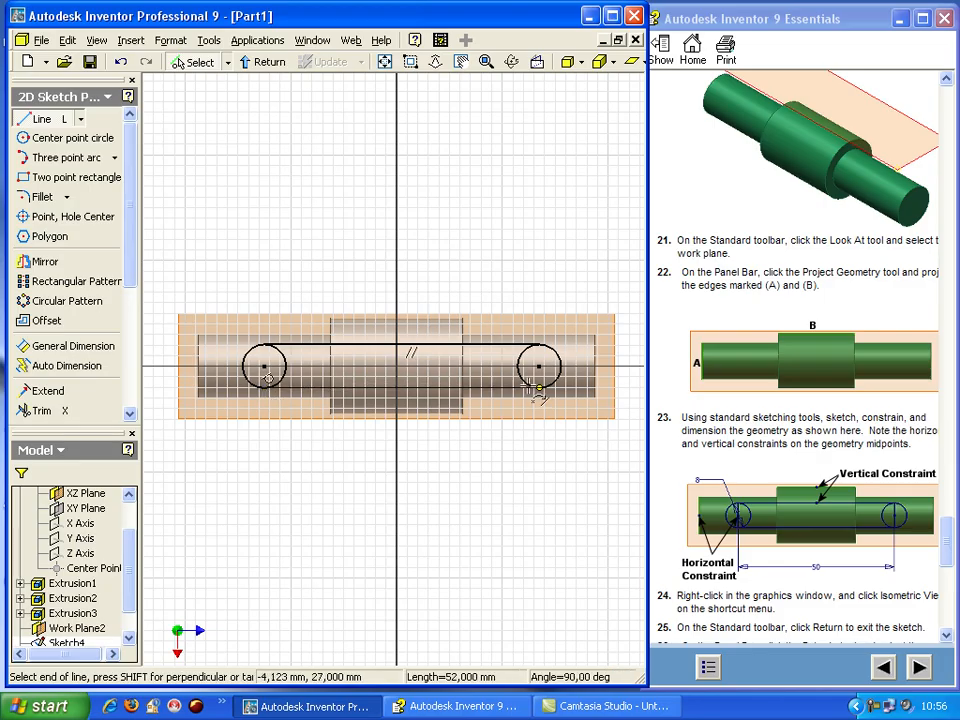
click(540, 387)
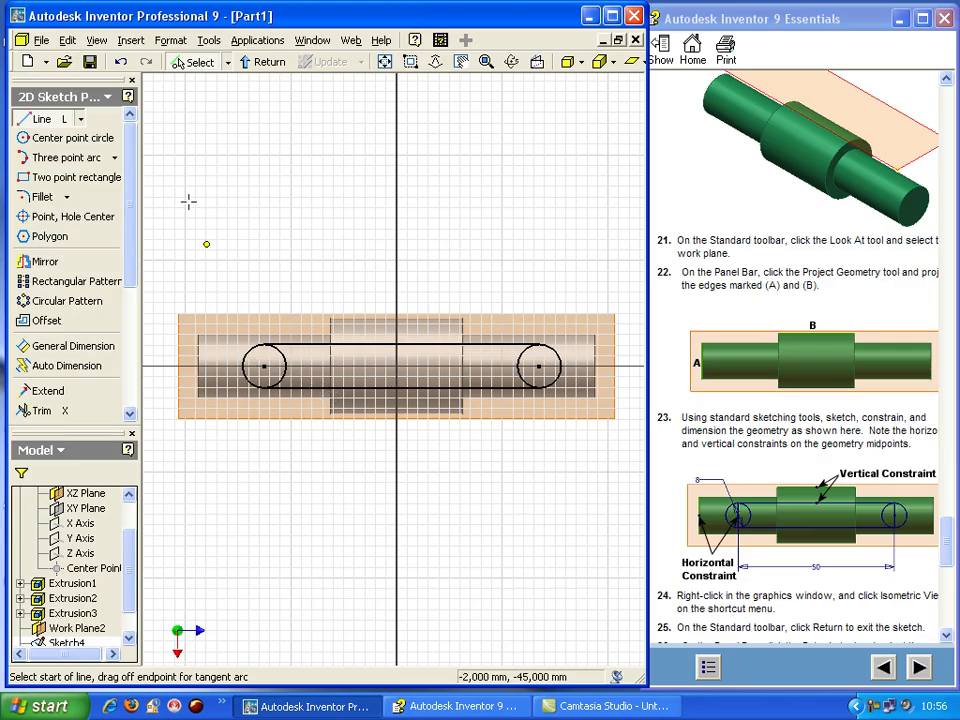
- Dimension the diameter of both circles as 8 mm
click(72, 345)
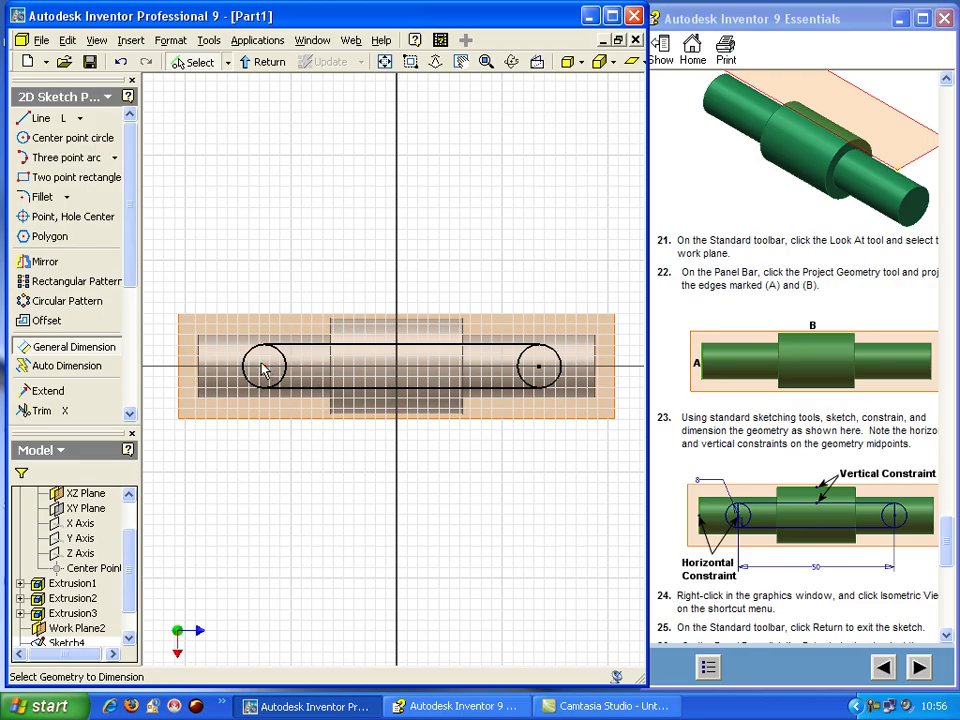
click(265, 370)
click(233, 285)
double_click(231, 229)
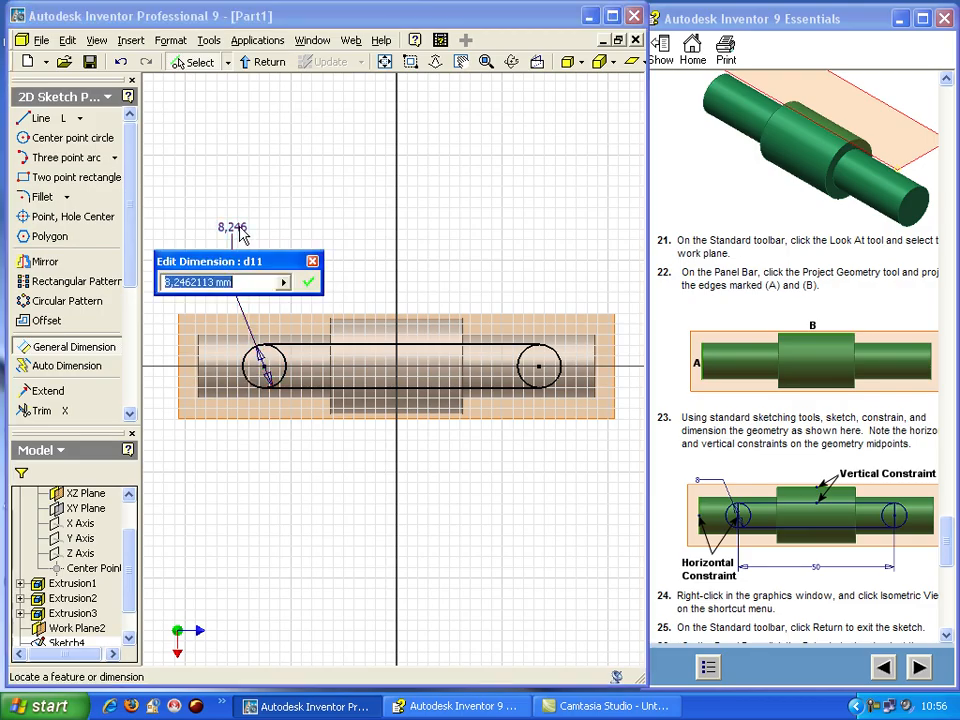
text(8)
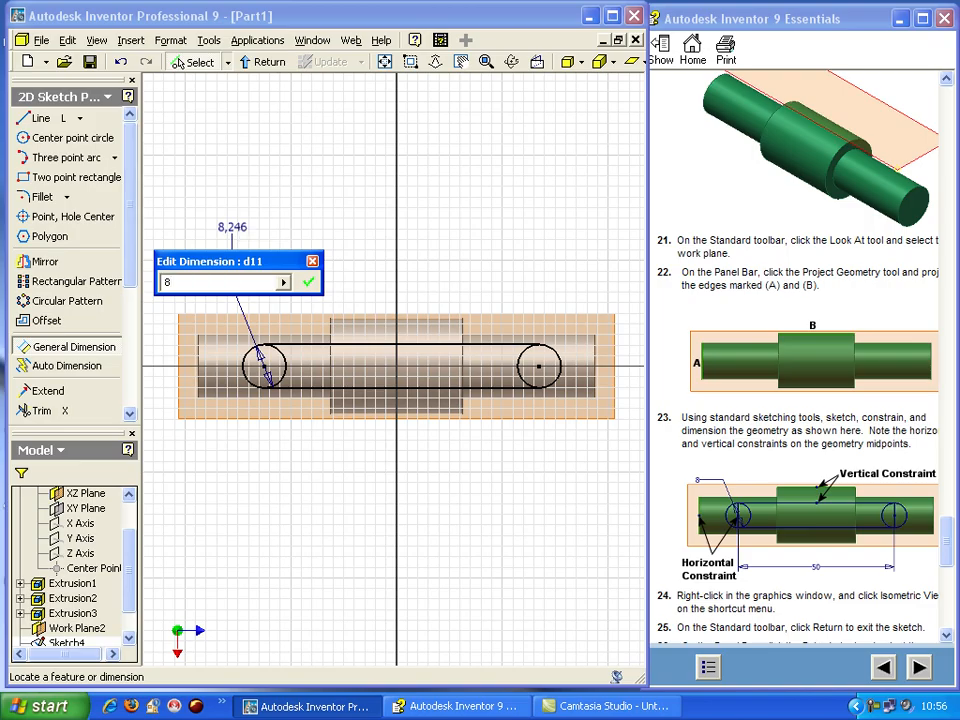
key(Return)
click(560, 366)
click(556, 228)
click(620, 279)
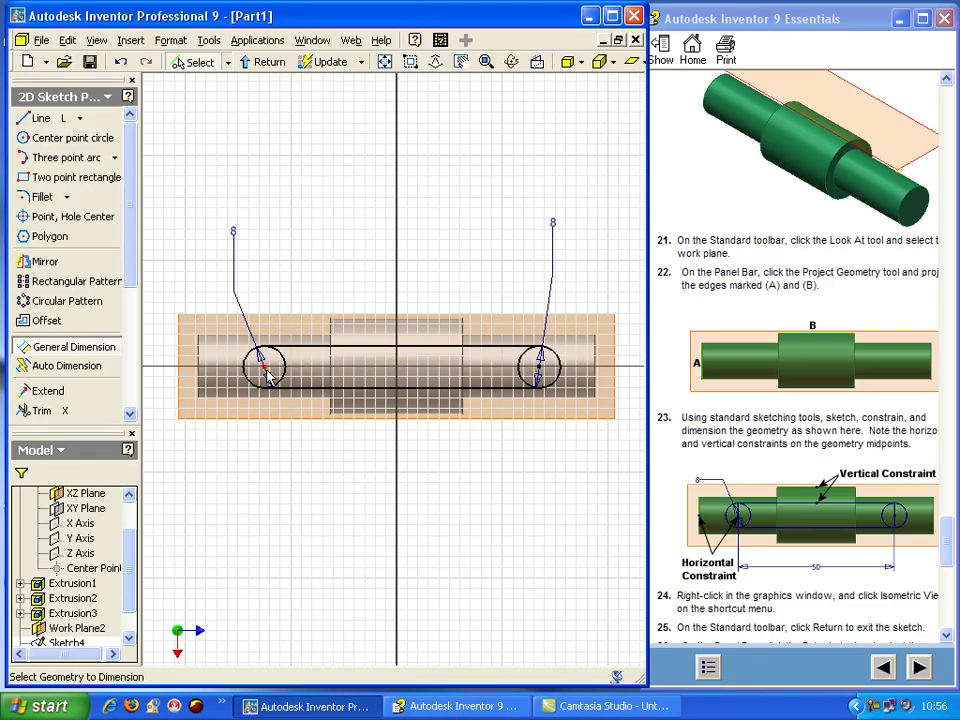
- Dimension the distance between the two circle centres as 50 mm
click(266, 371)
click(538, 367)
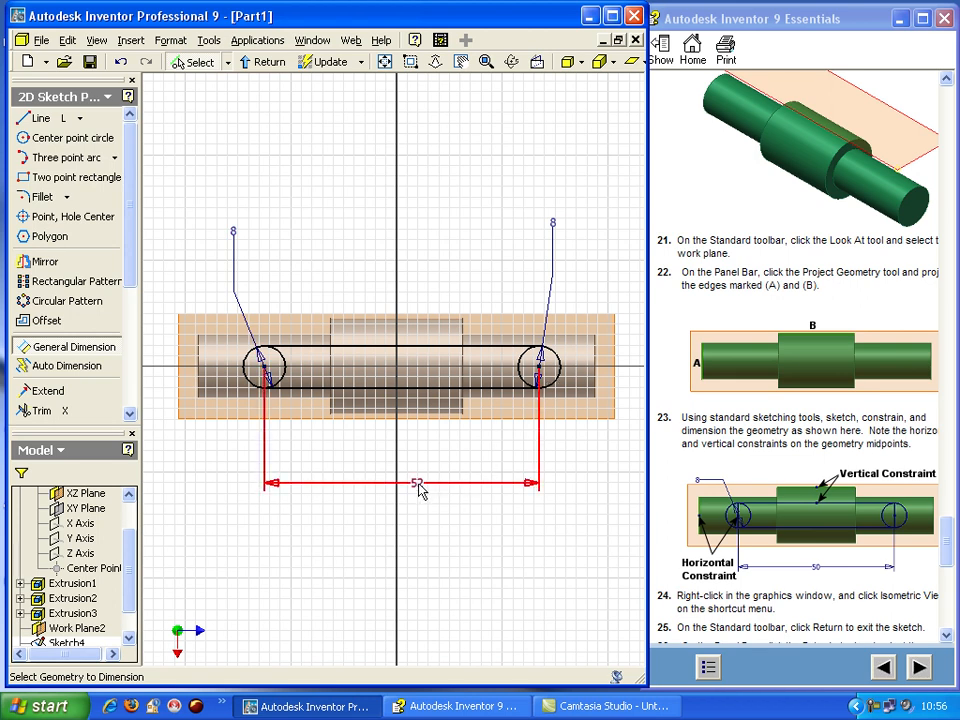
click(420, 488)
text(50)
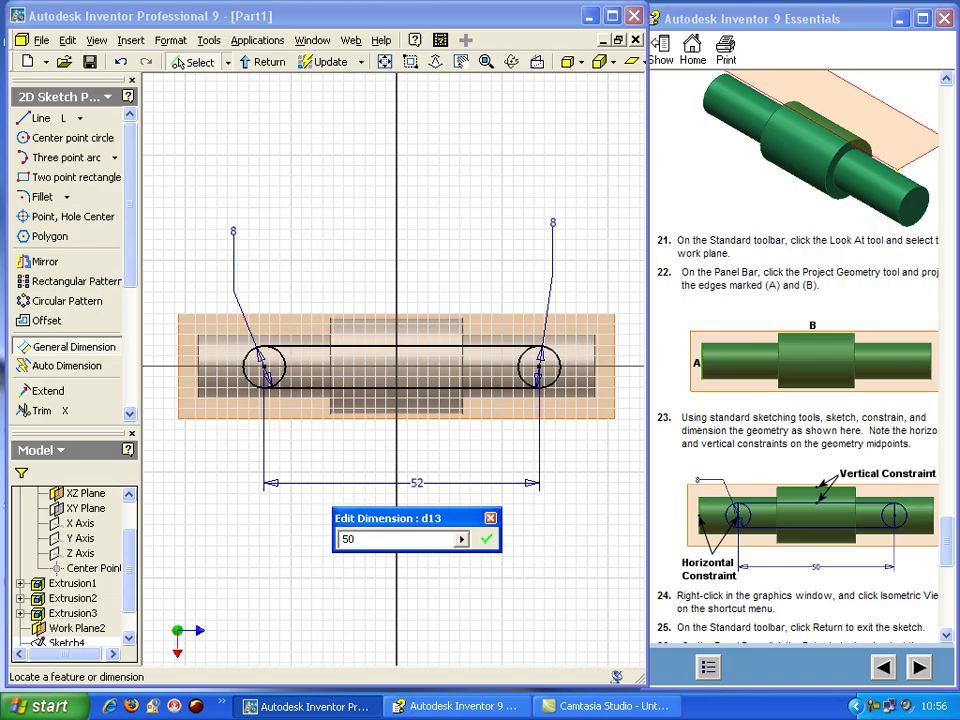
key(Return)
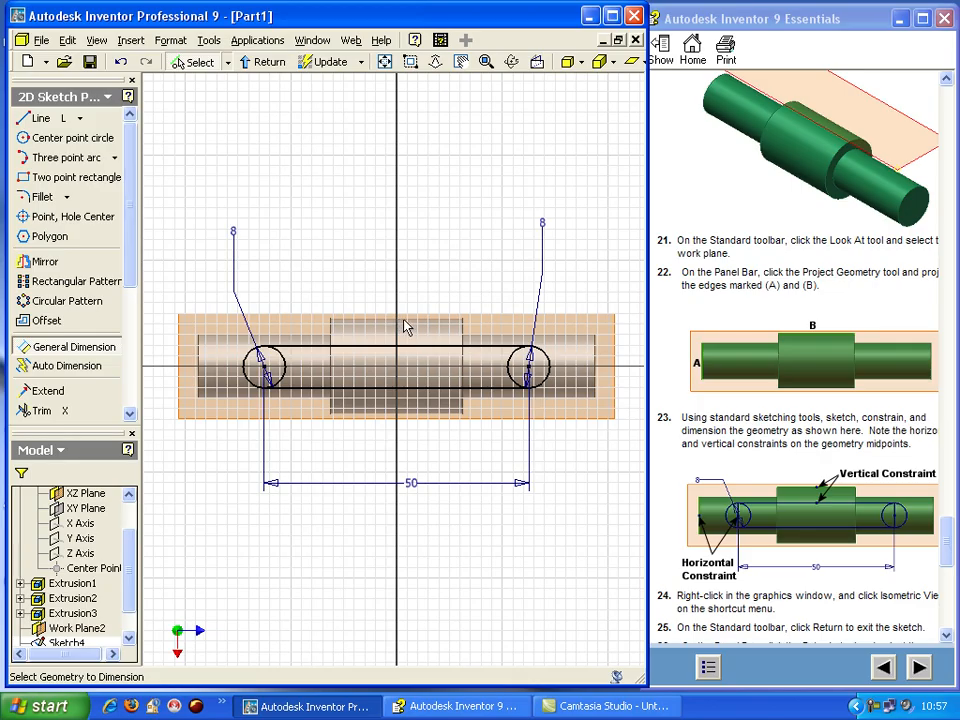
- Project the upper edge of the shaft's larger middle cylinder into the slot sketch
drag(134, 201, 134, 323)
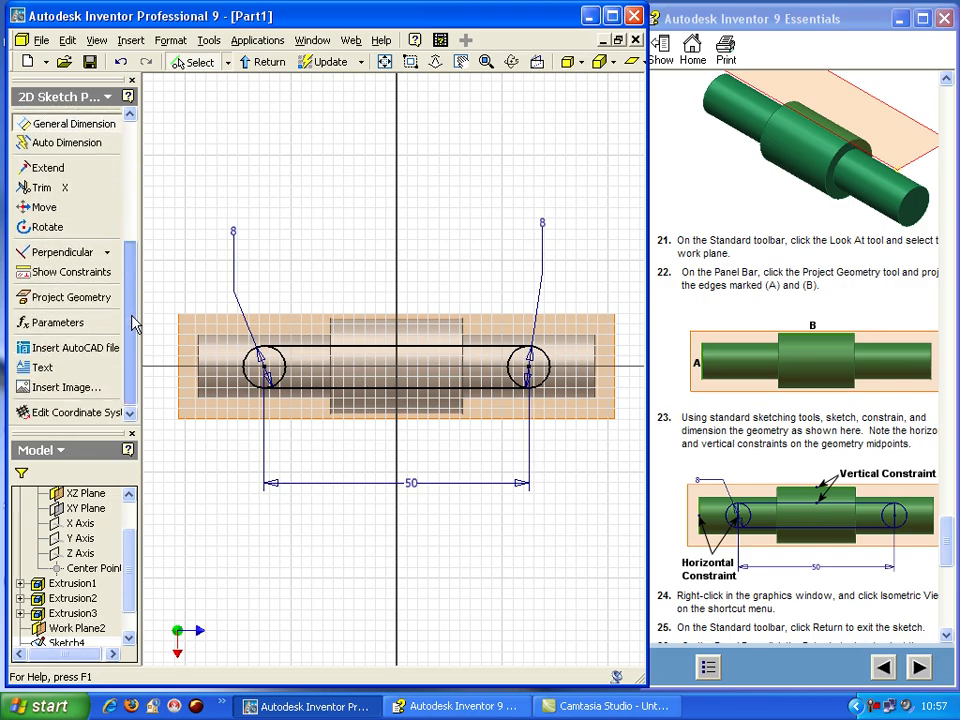
click(70, 300)
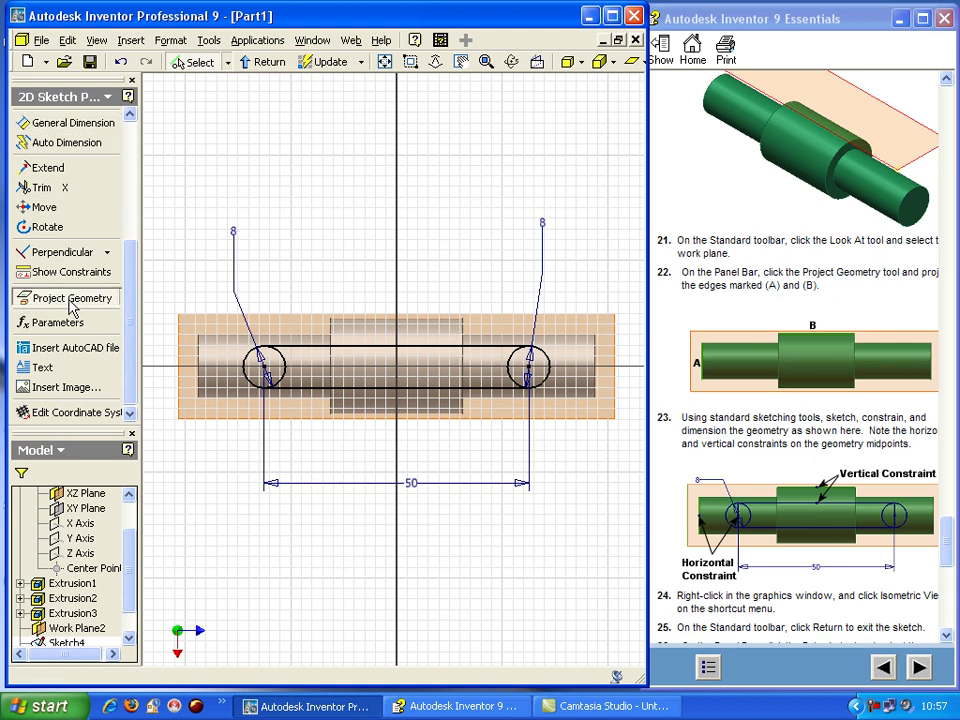
click(403, 327)
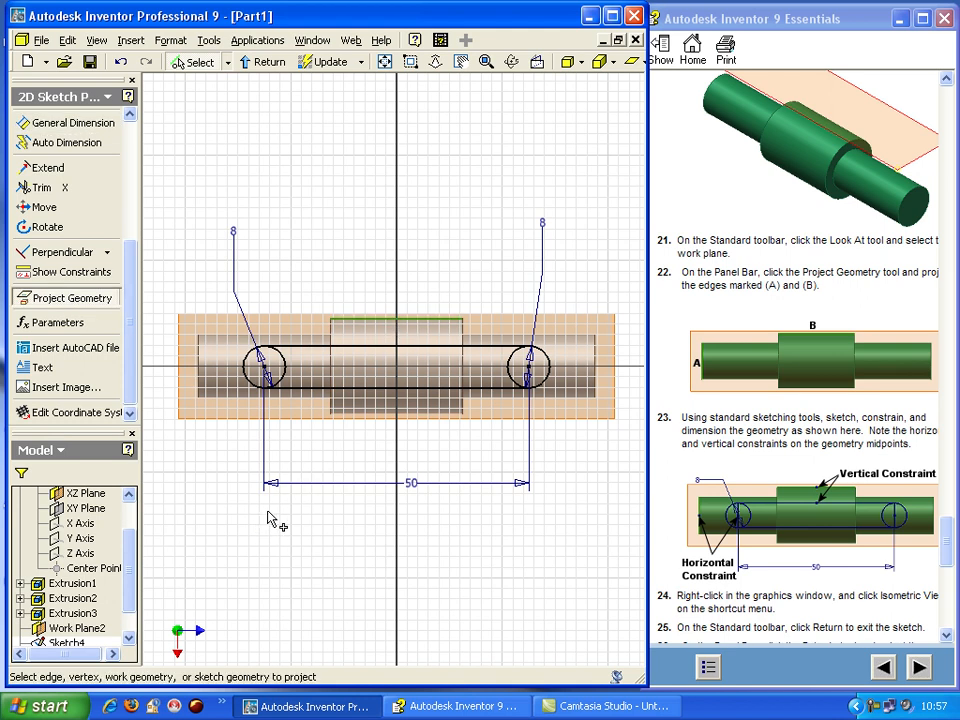
key(Escape)
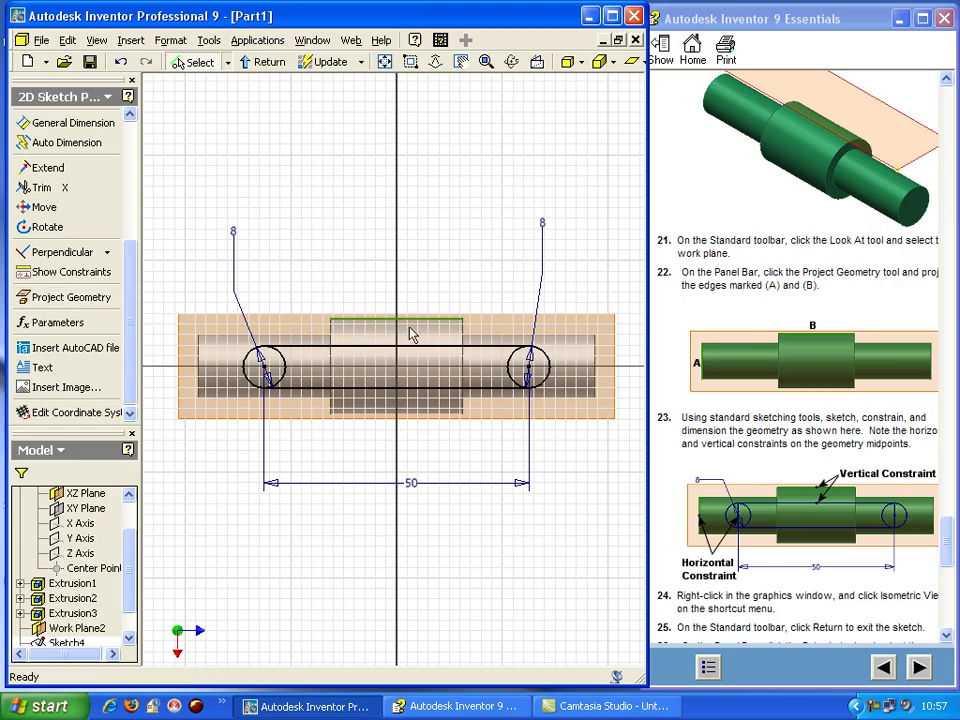
- Try a vertical constraint between the midpoints of the projected edge and the slot's upper line, and undo it
scroll(133, 214, up, 5)
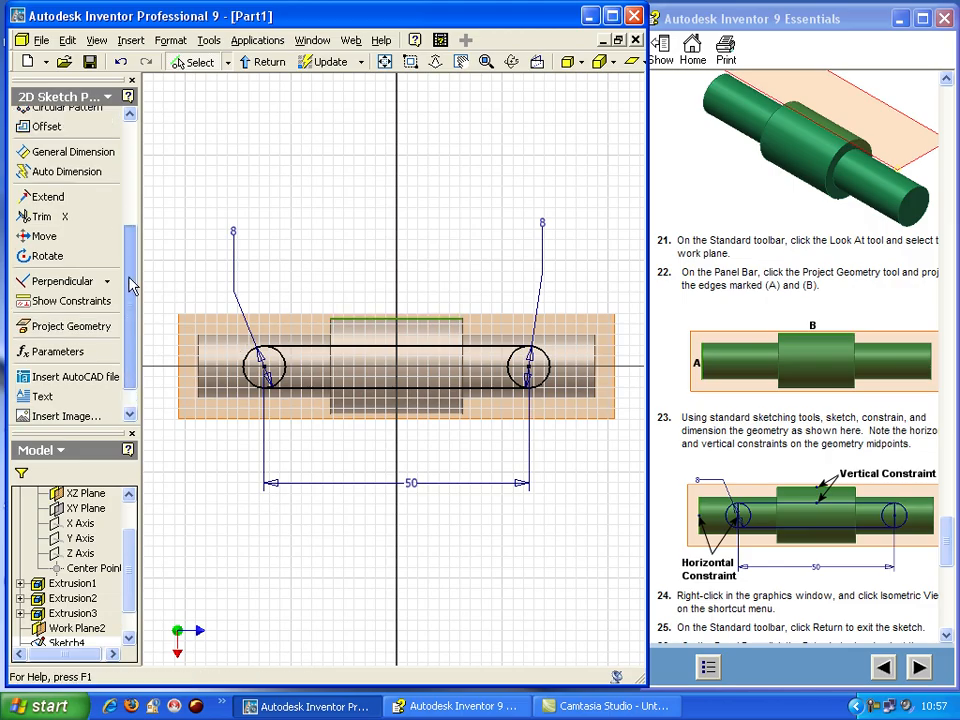
drag(131, 183, 131, 164)
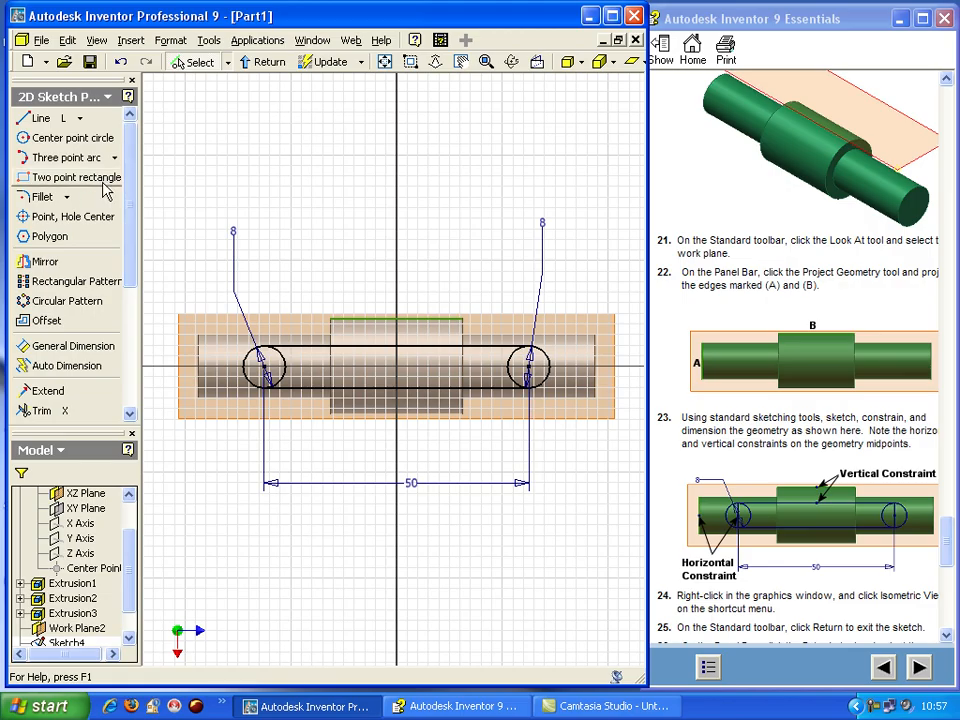
drag(132, 248, 132, 311)
click(108, 357)
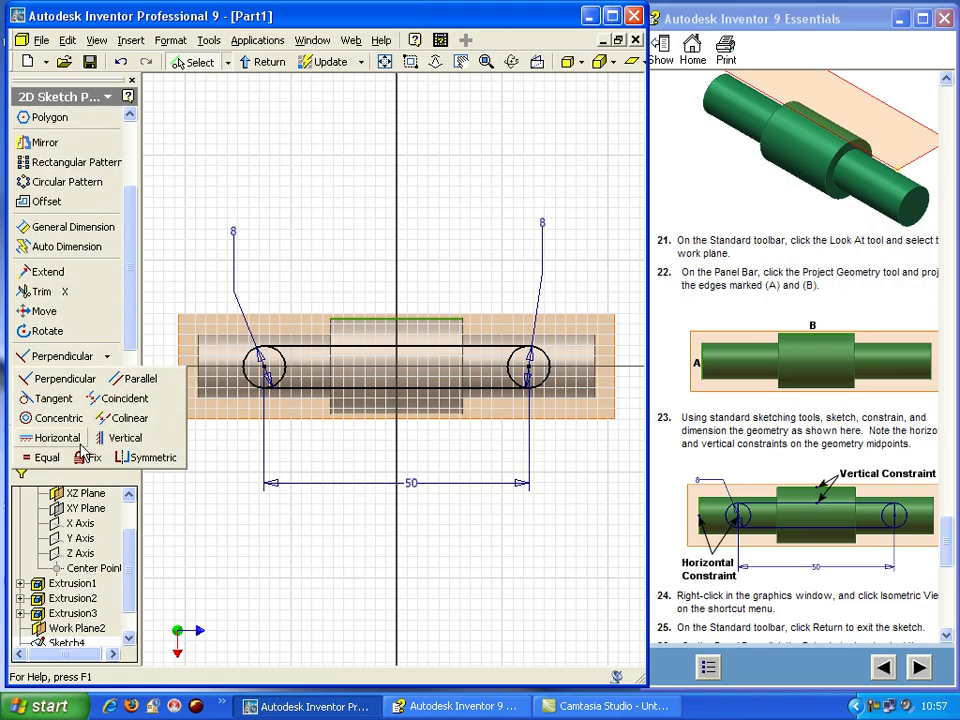
click(113, 445)
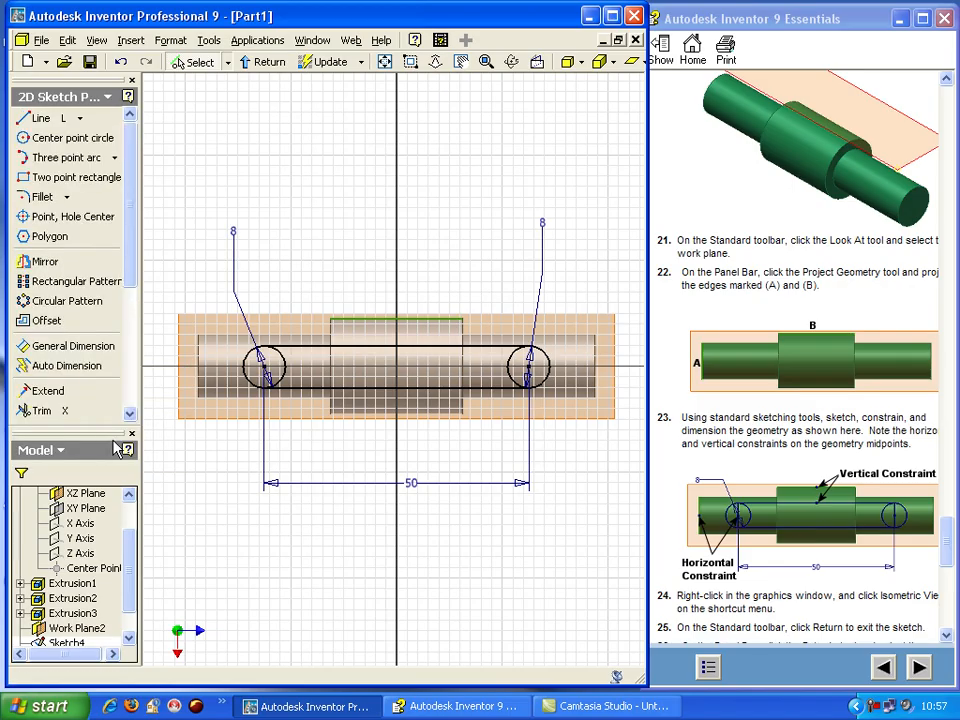
click(400, 325)
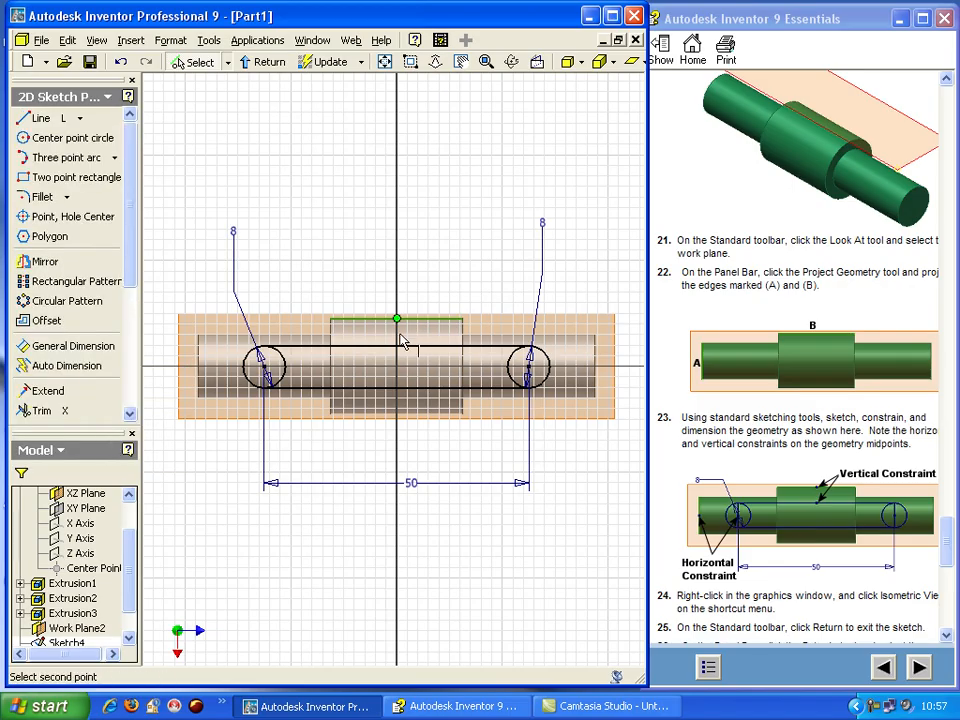
click(399, 348)
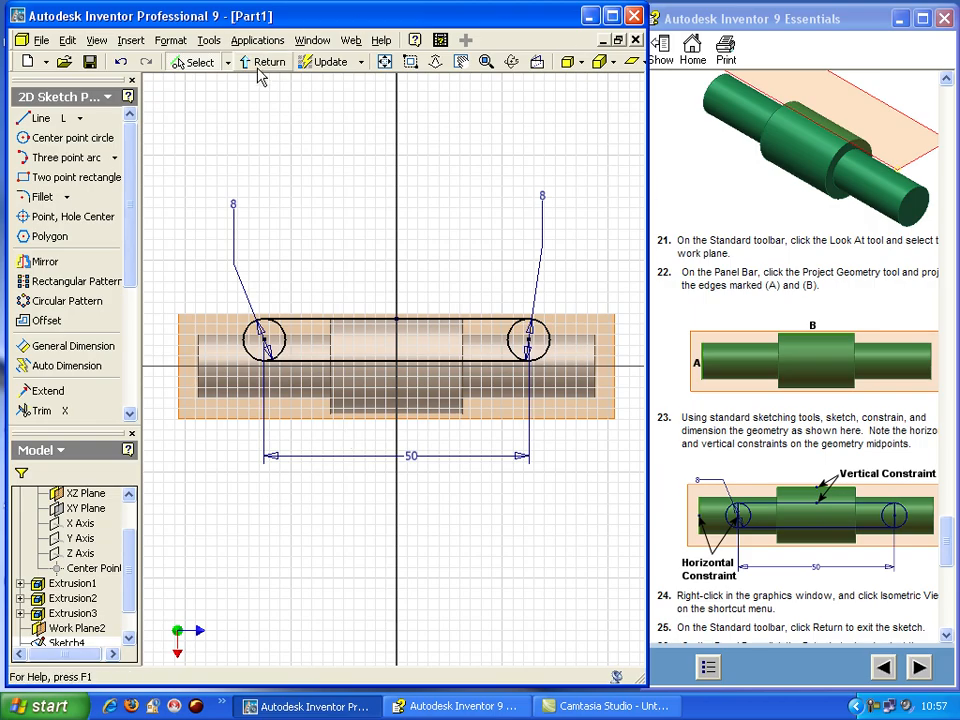
click(122, 64)
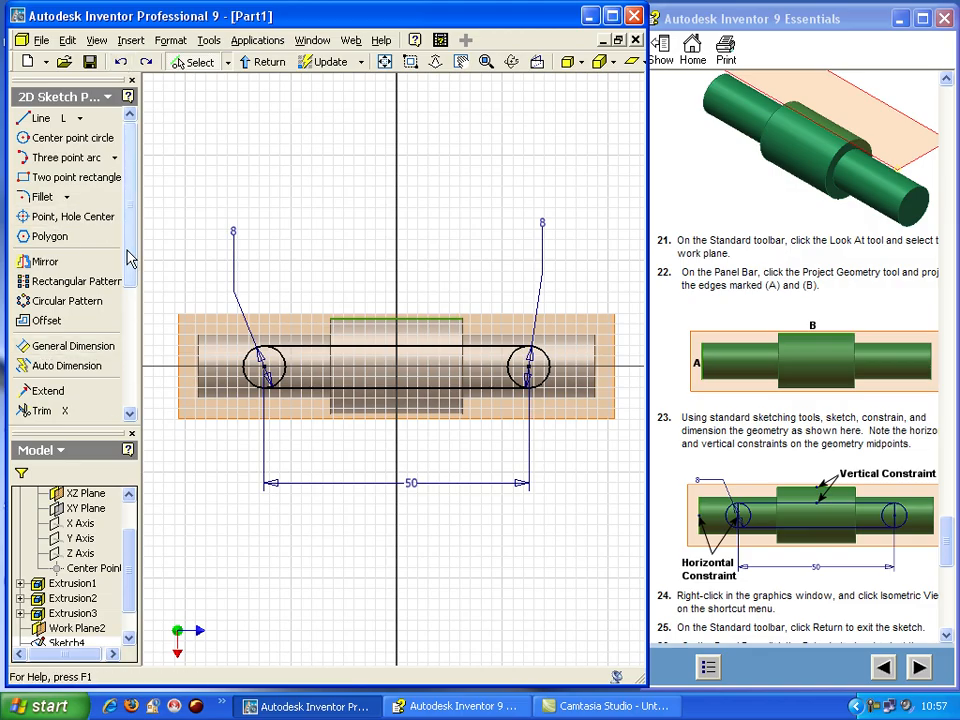
- Apply a horizontal constraint between the midpoint of the projected edge and the midpoint of the slot's upper line
scroll(125, 260, down, 3)
click(78, 333)
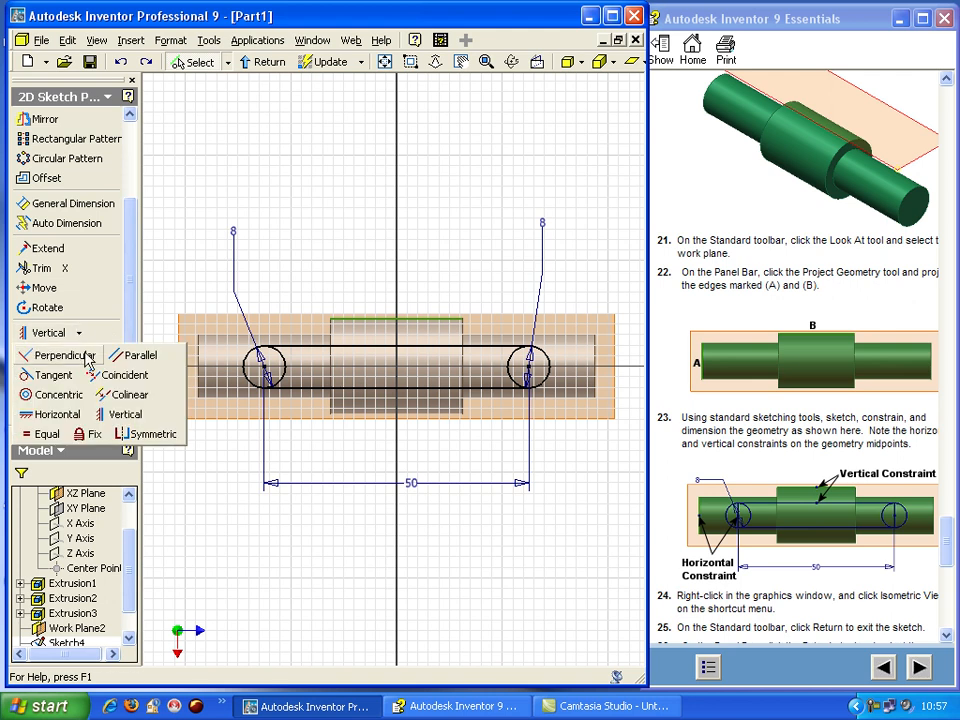
click(62, 415)
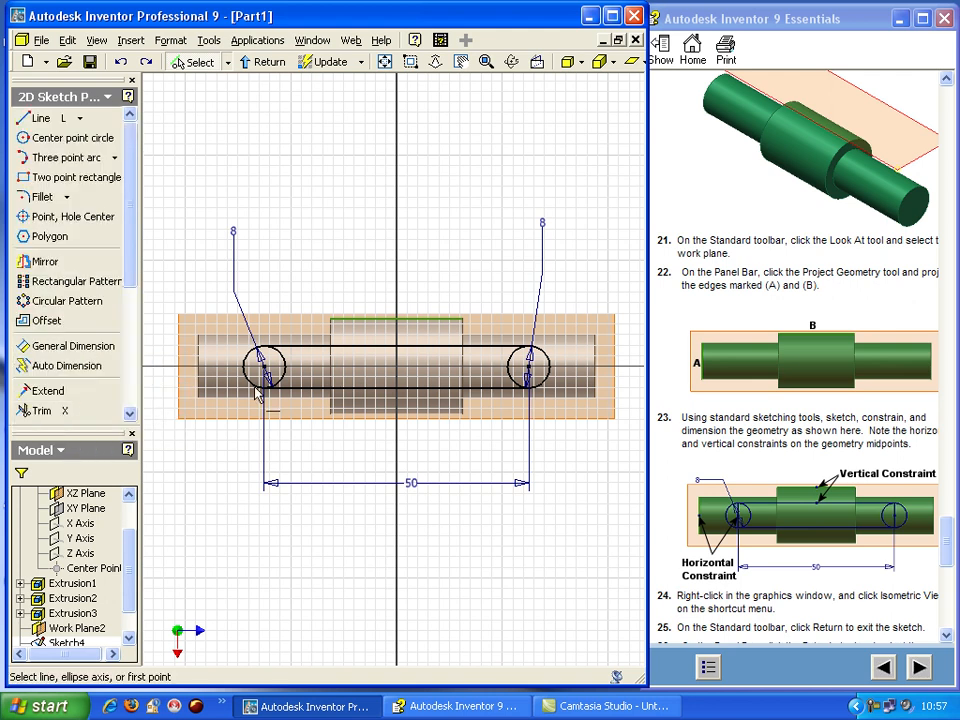
click(397, 319)
click(398, 346)
scroll(421, 591, down, 1)
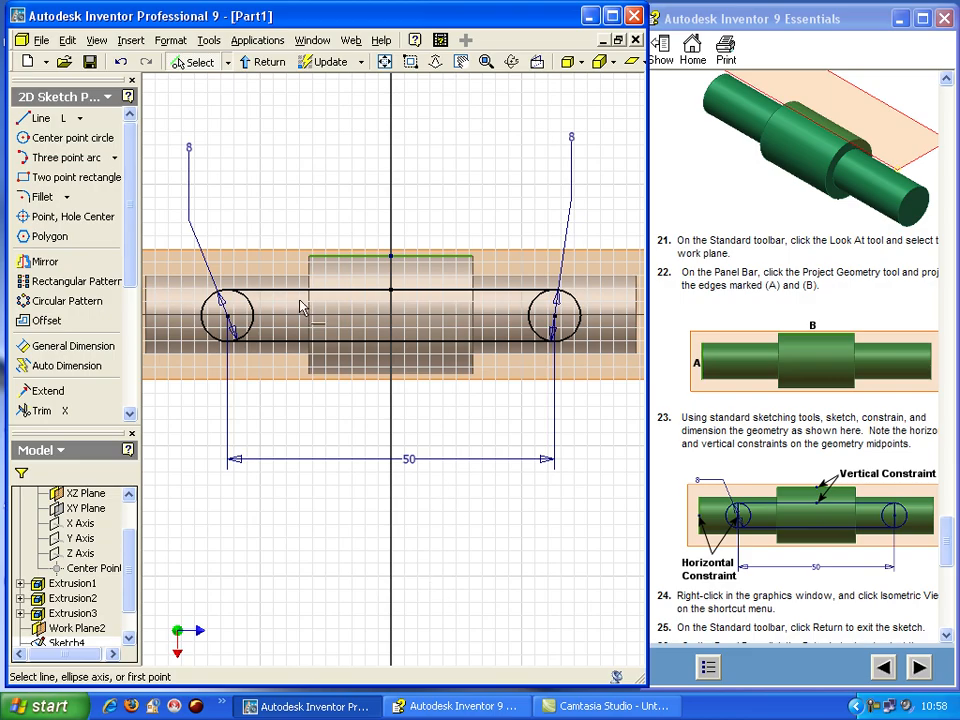
- Finish the slot sketch and show the part in isometric view
click(789, 588)
scroll(789, 588, down, 5)
scroll(790, 585, down, 2)
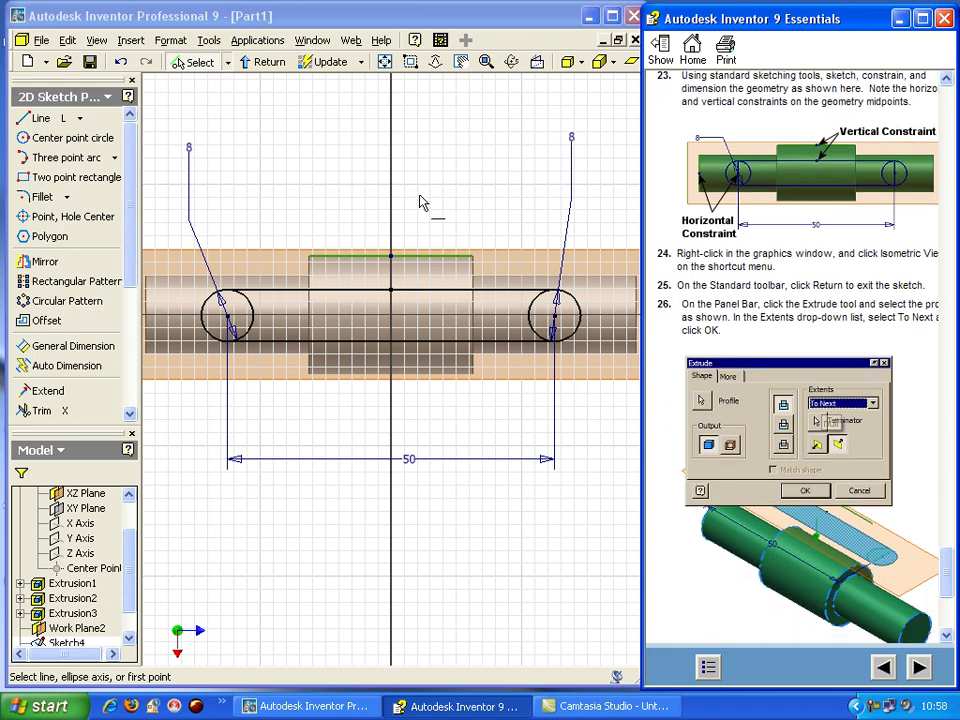
click(262, 62)
right_click(255, 125)
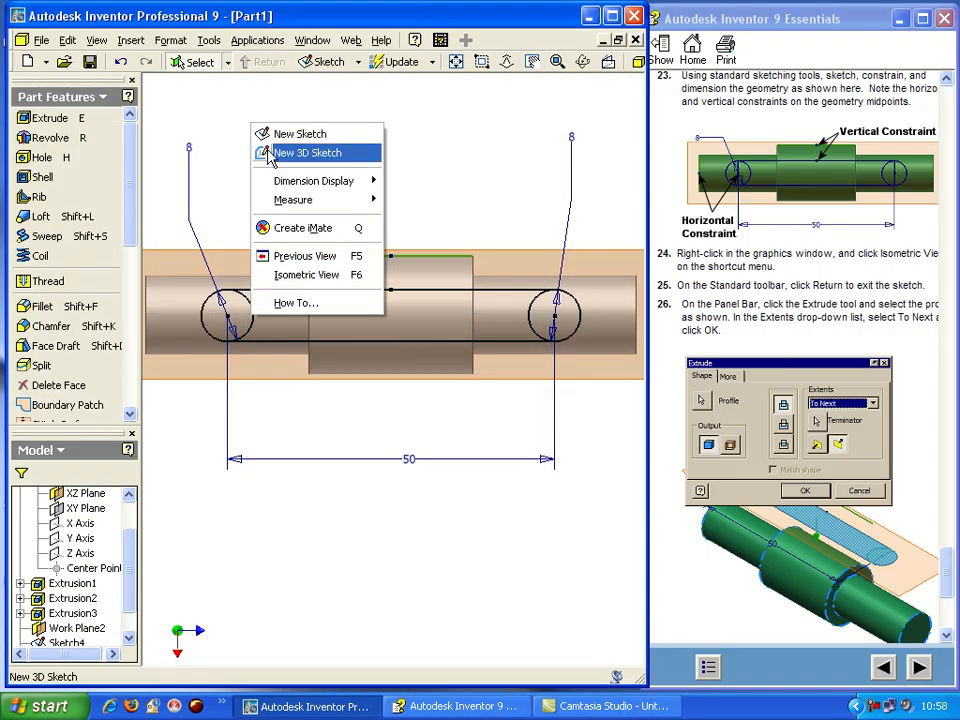
click(293, 275)
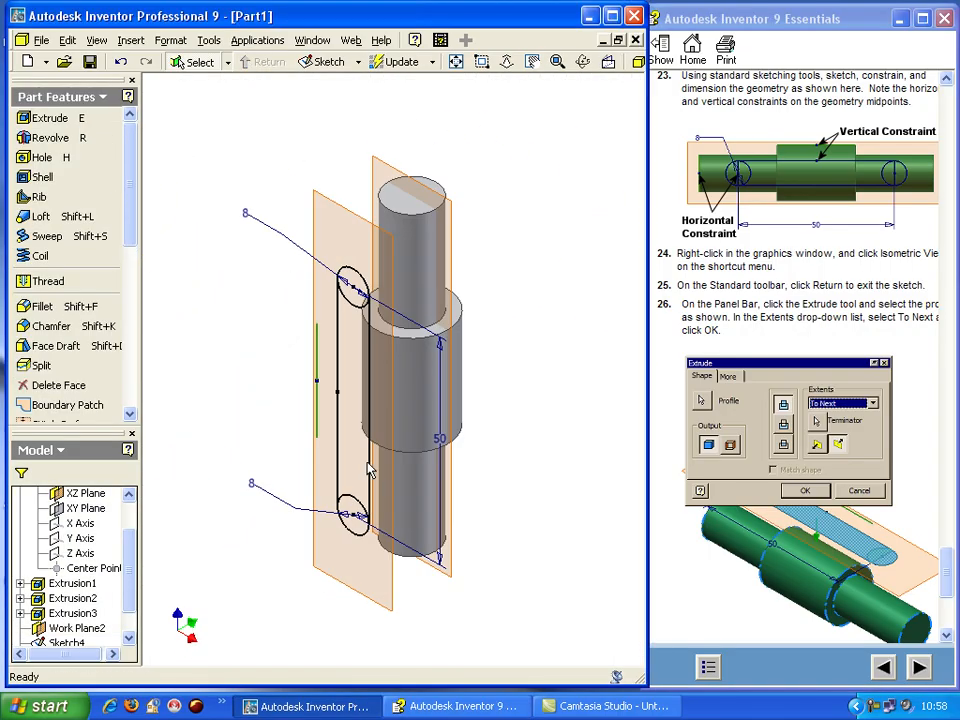
- Extrude the whole slot profile, both circles and the area between them, onto the shaft with the To Next extent
click(37, 119)
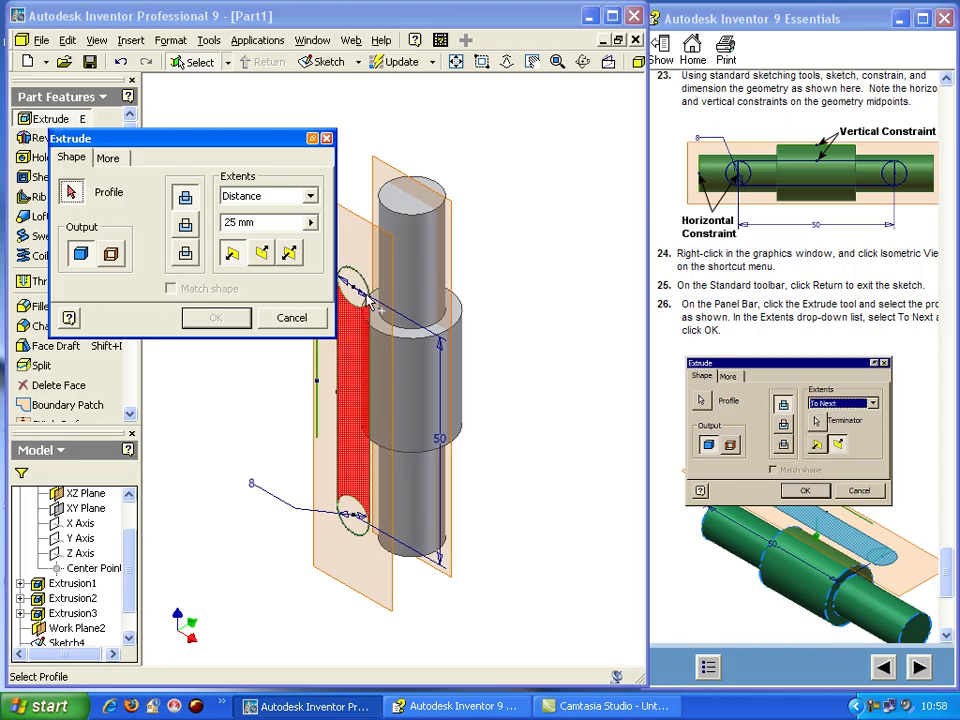
click(353, 294)
click(357, 420)
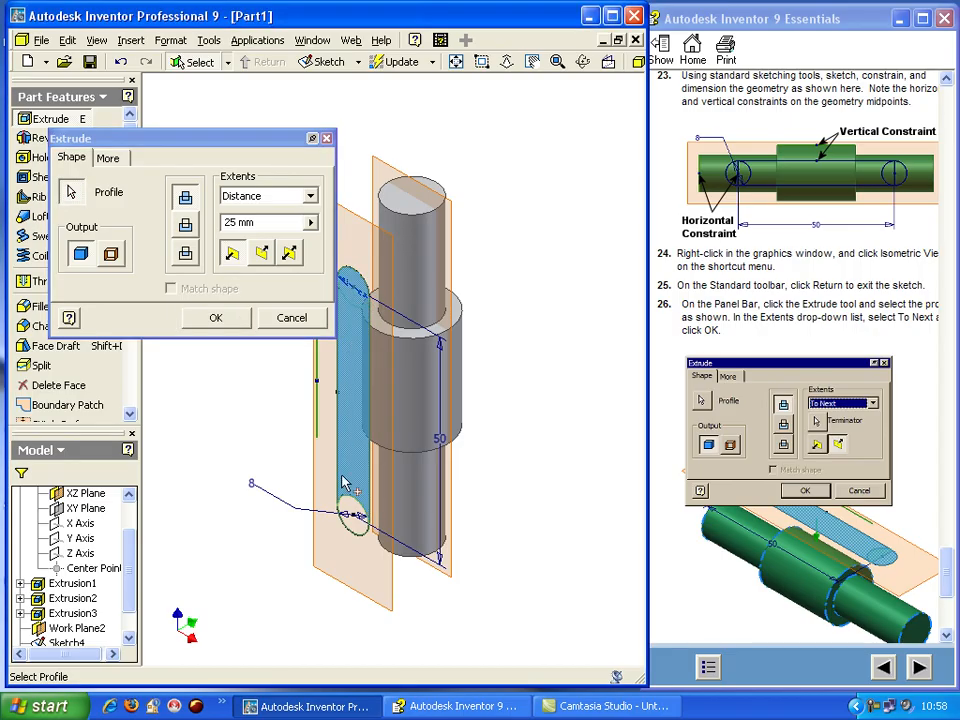
click(352, 525)
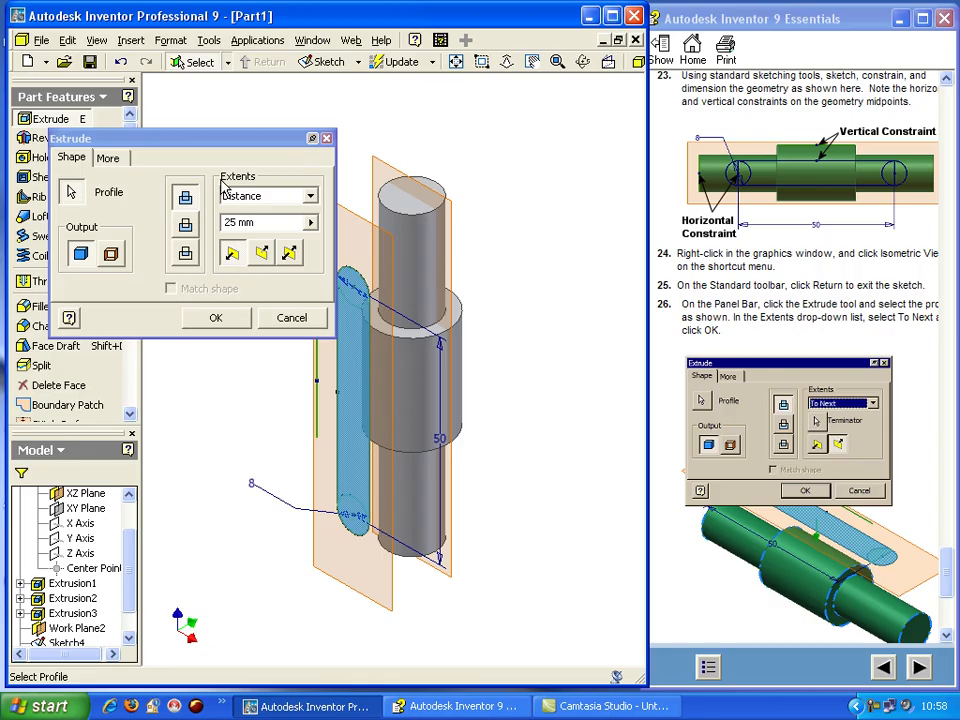
click(311, 197)
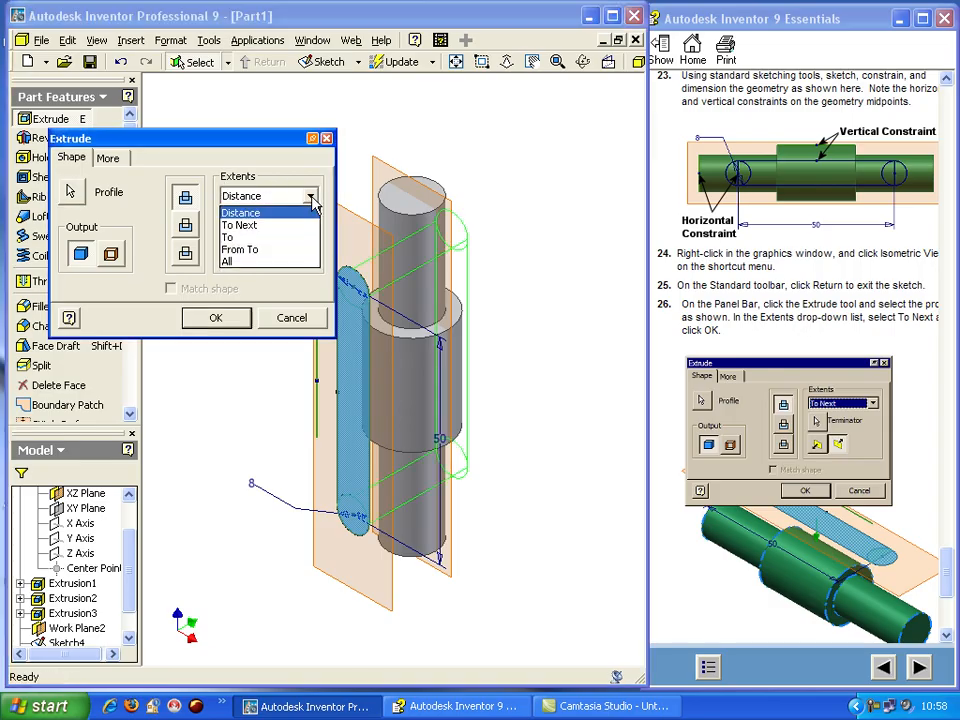
click(249, 226)
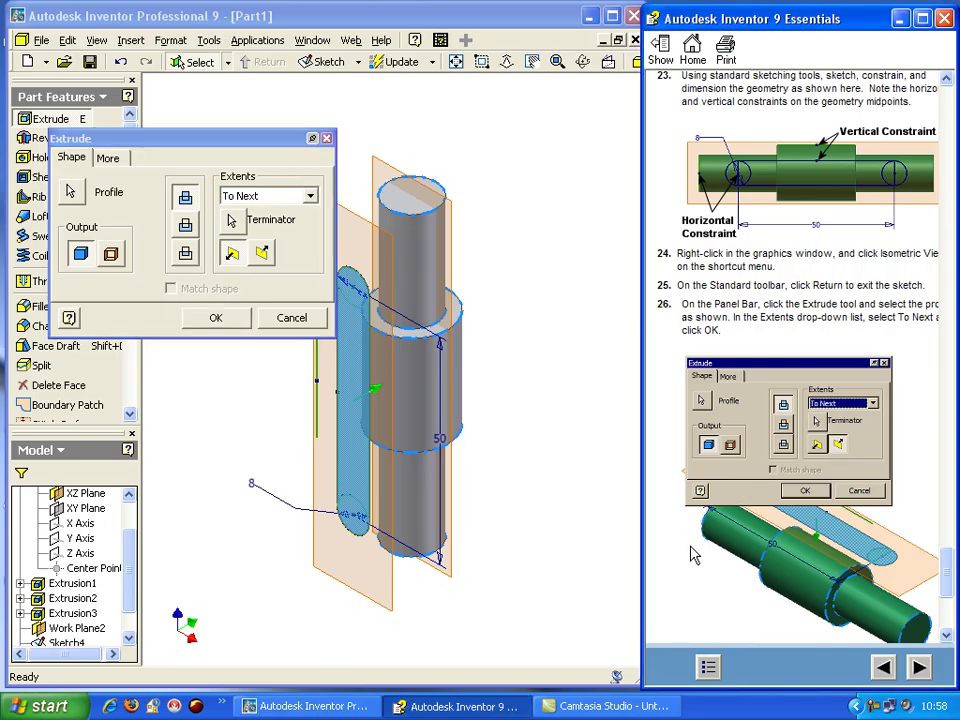
scroll(690, 553, down, 5)
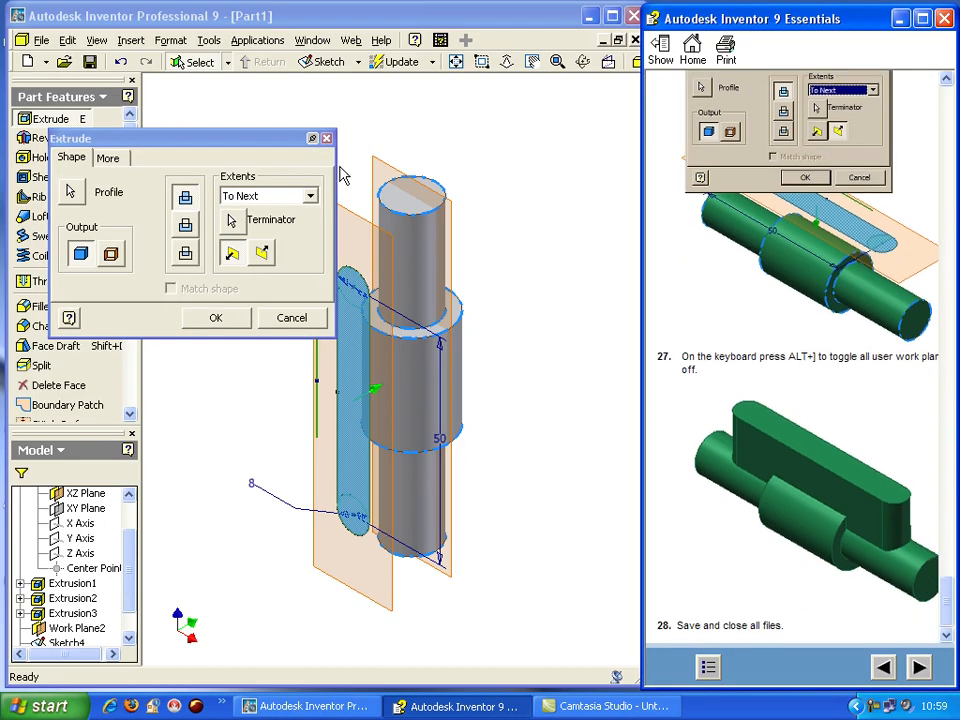
click(229, 321)
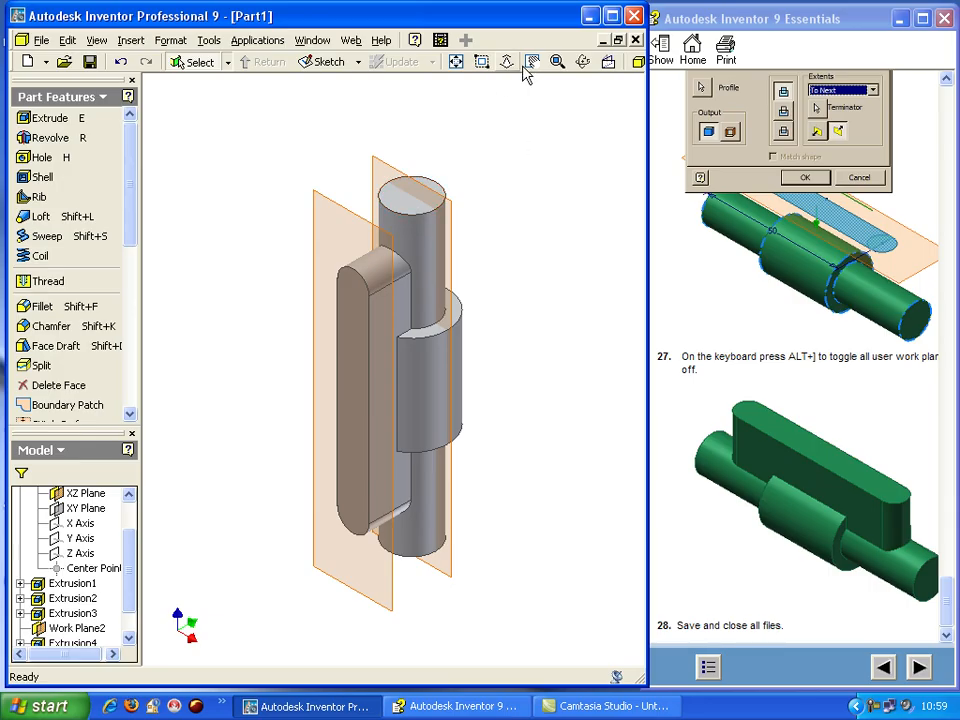
click(583, 62)
drag(279, 335, 251, 298)
key(Escape)
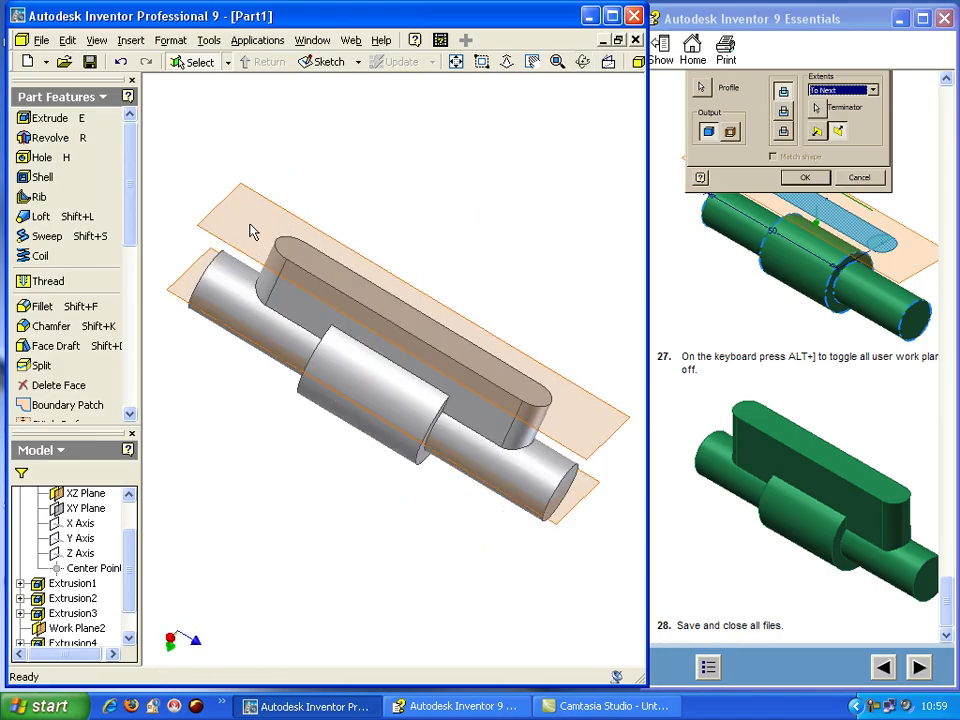
- Create a new part file from the metric Standard (mm).ipt template
click(43, 41)
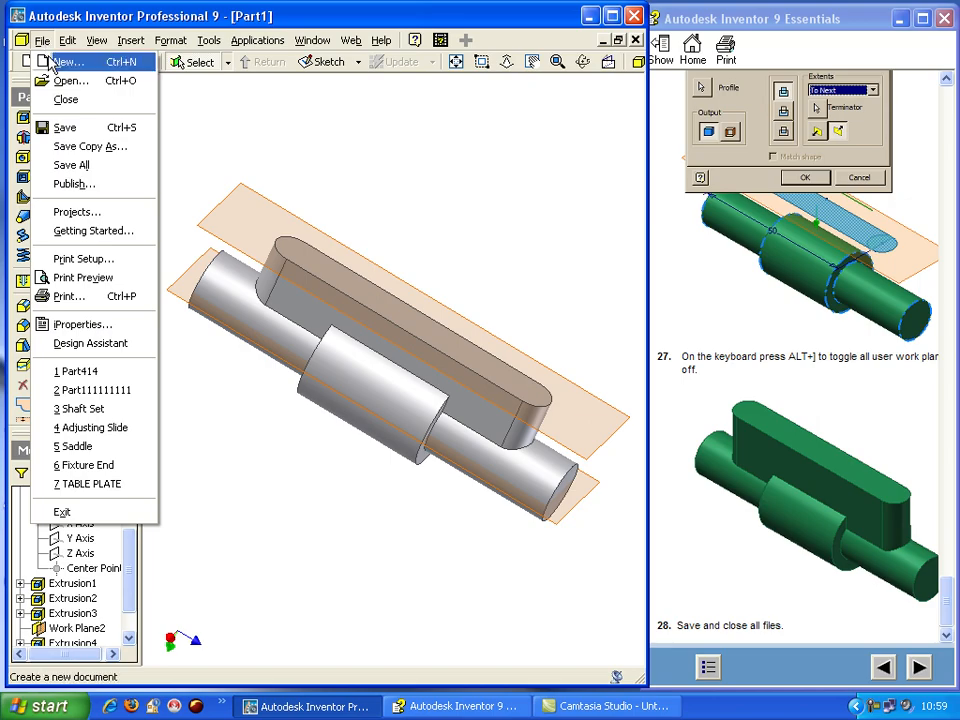
click(68, 61)
click(330, 203)
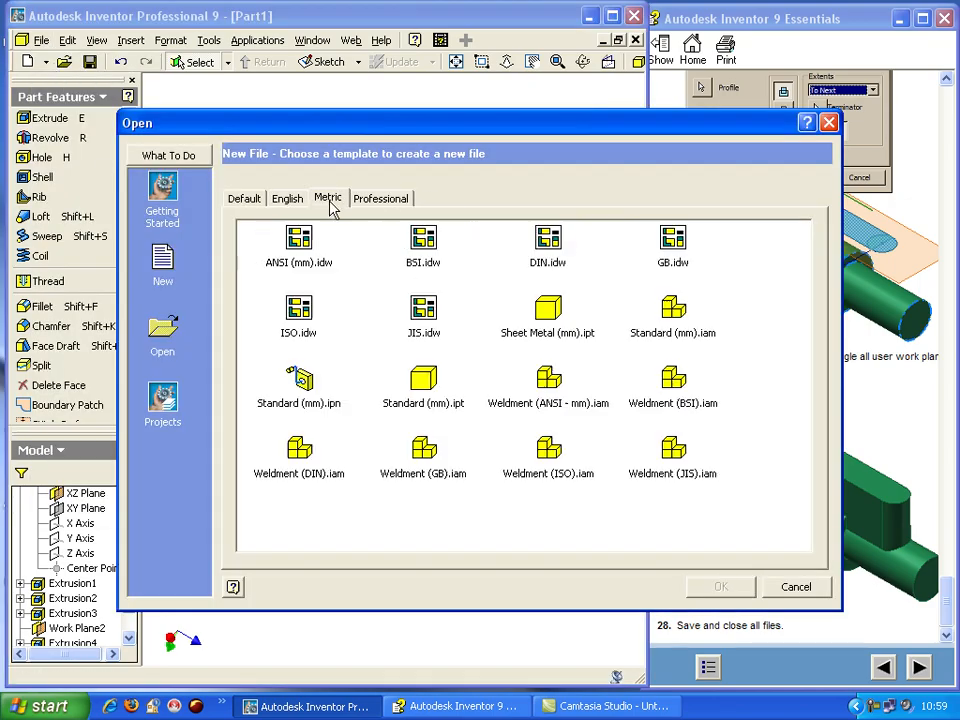
click(423, 380)
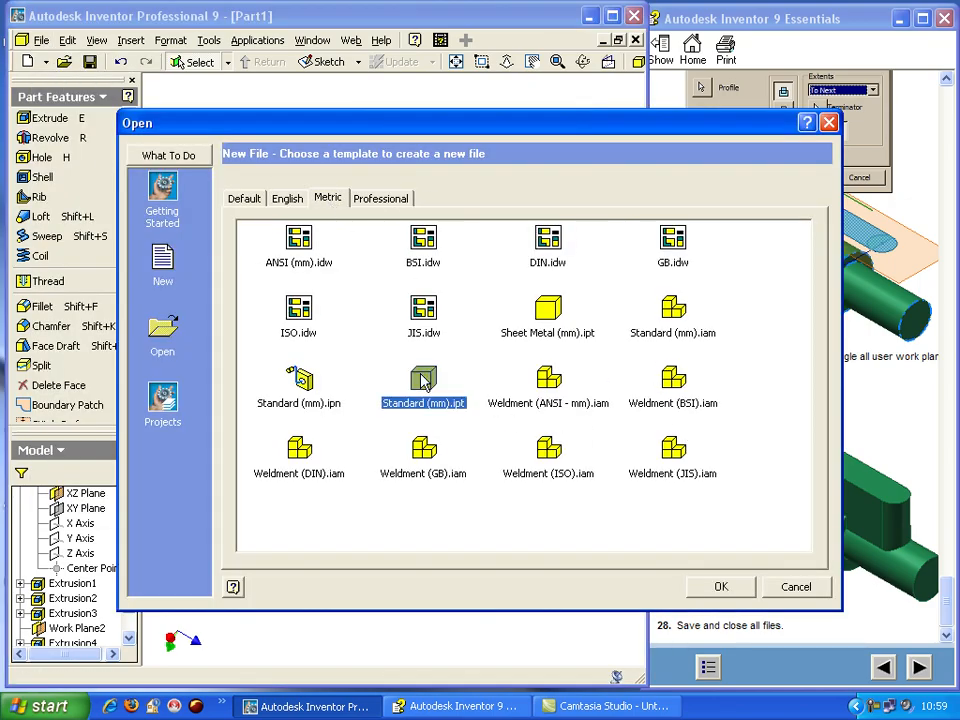
click(720, 586)
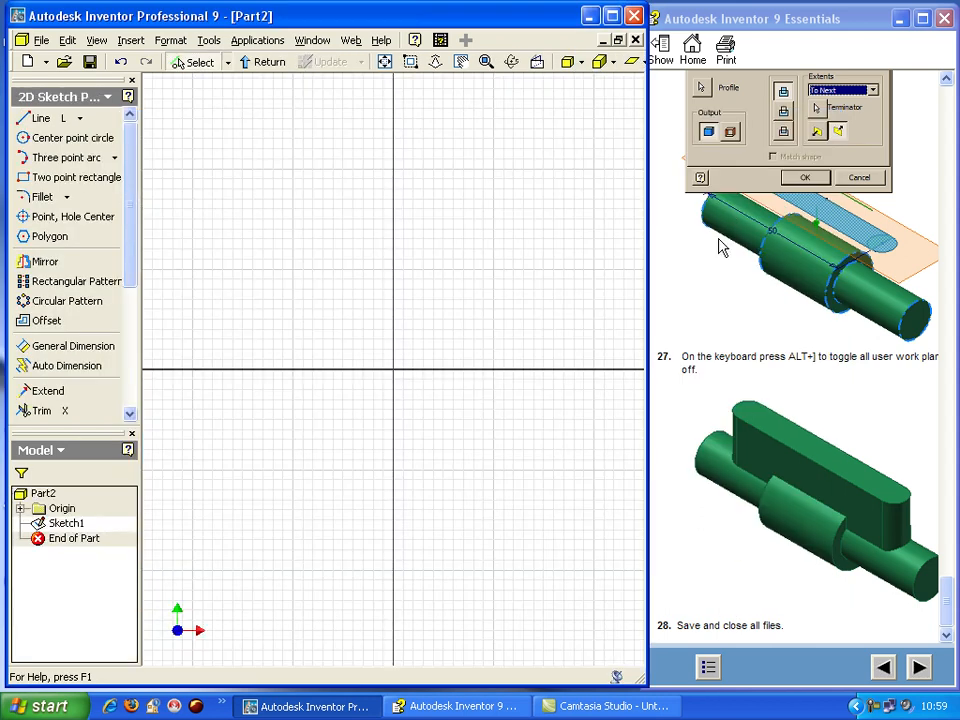
- Switch to the Autodesk Inventor 9 Essentials guide and open the Work Axes exercise
click(692, 124)
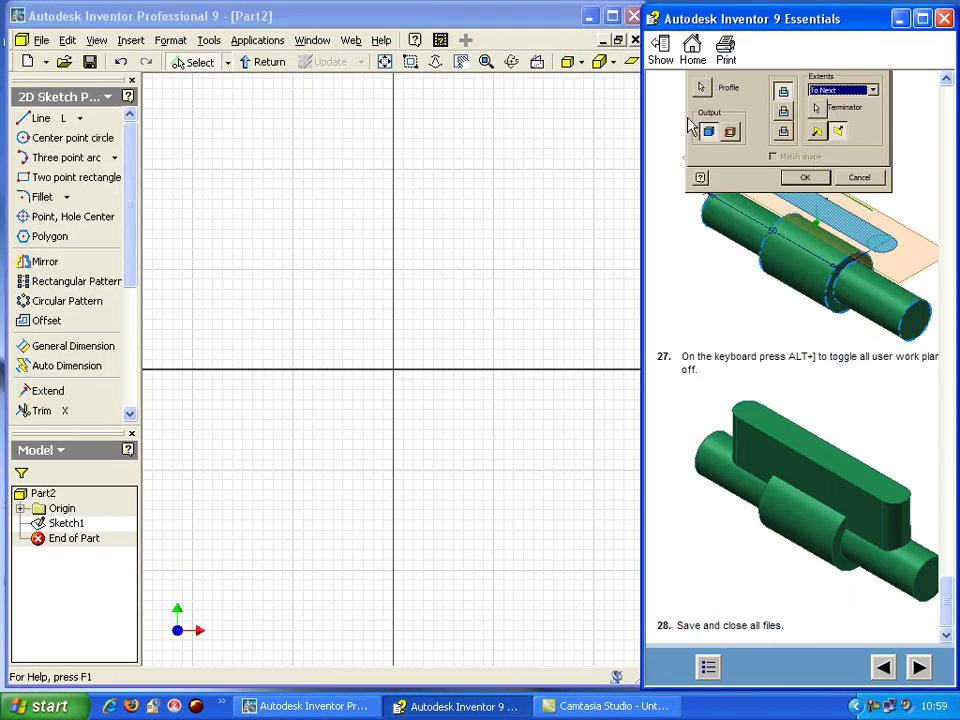
click(664, 55)
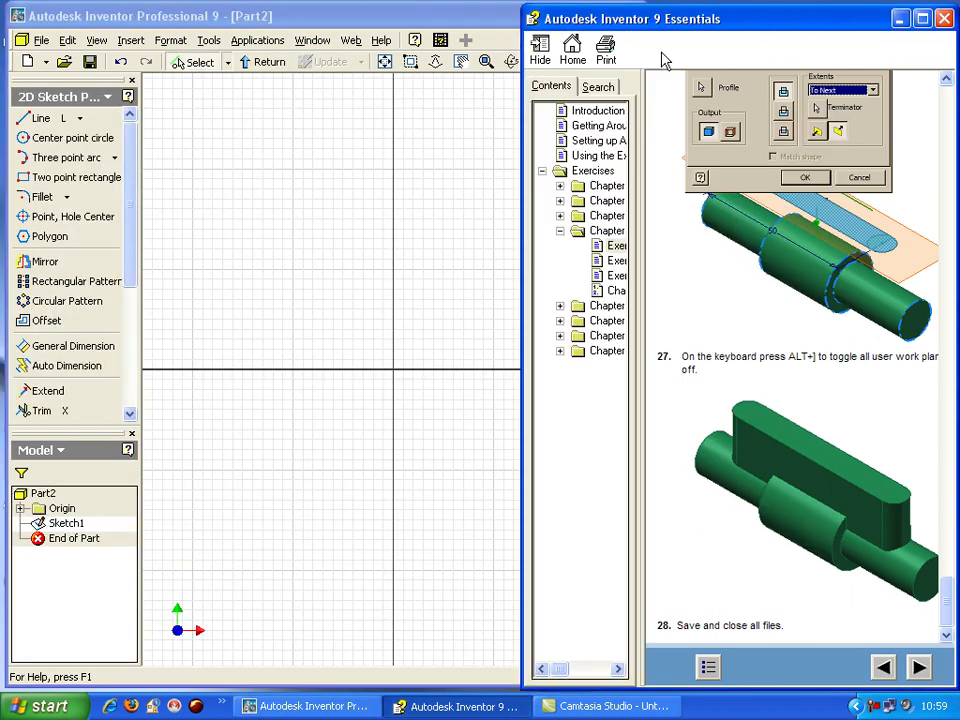
click(616, 262)
click(734, 447)
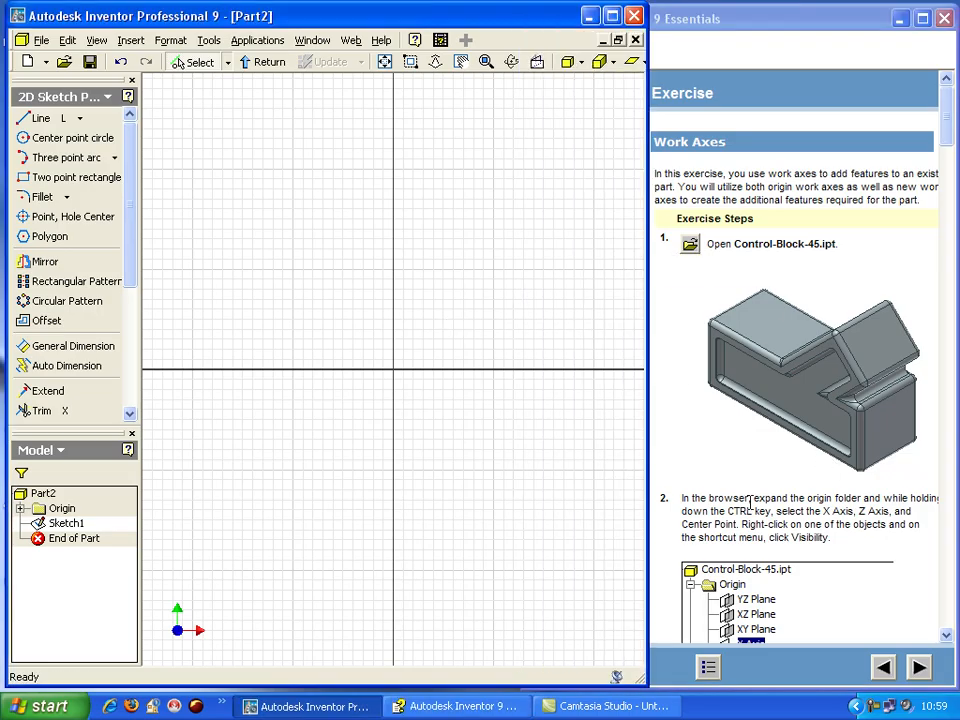
- Bring step 4's dimensioned sketch figure into view in the Work Axes exercise guide and collapse the guide's contents pane
scroll(765, 527, down, 8)
scroll(765, 527, down, 9)
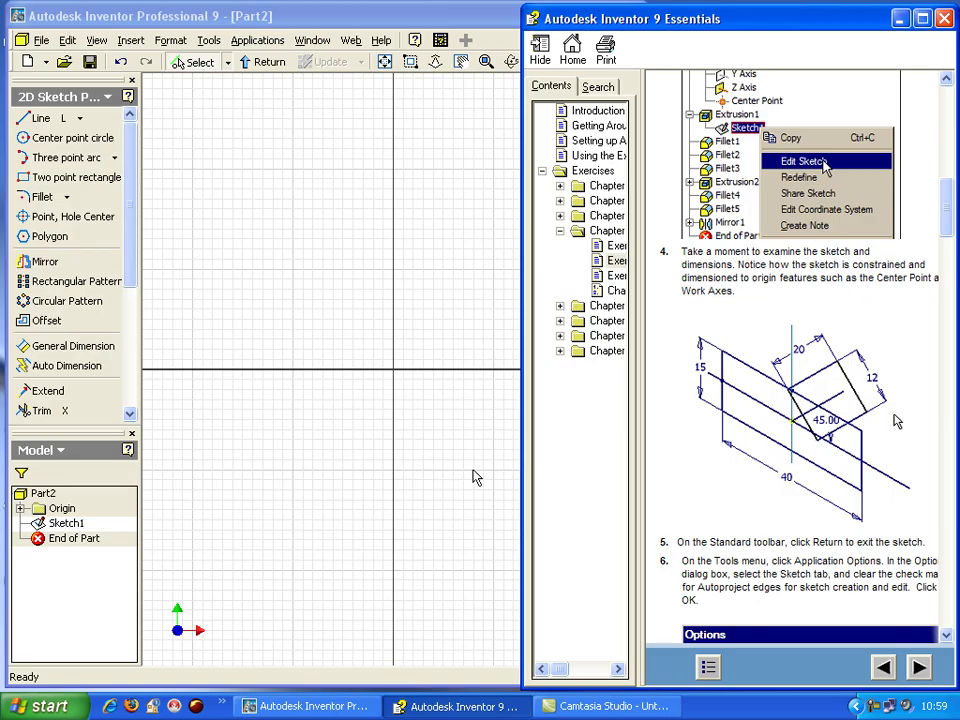
click(540, 50)
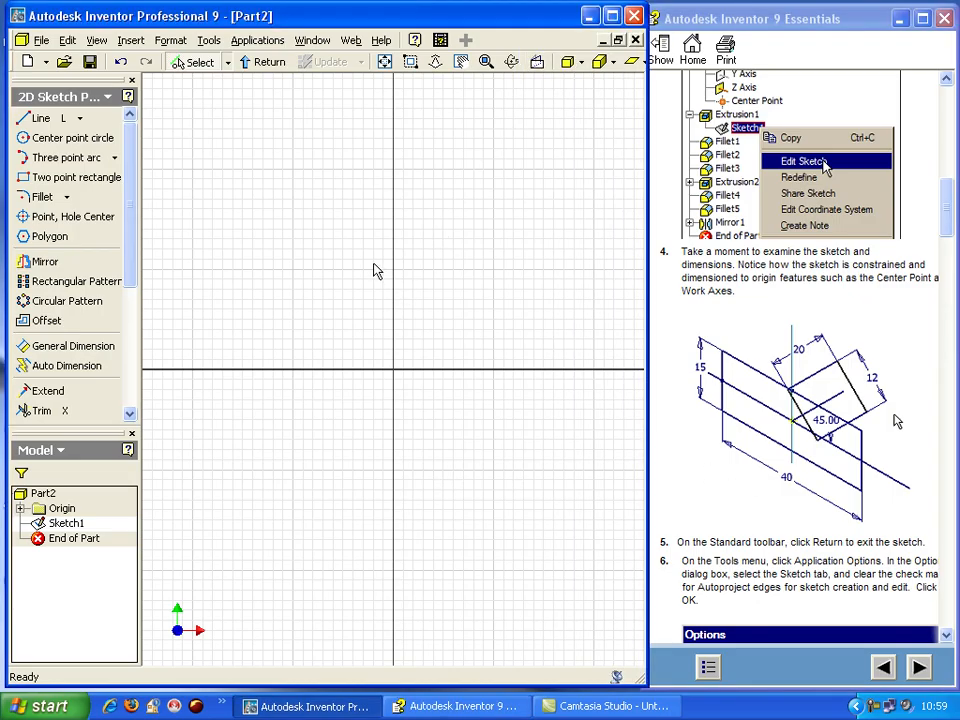
- Sketch a two-point rectangle around the sketch origin, about 20 mm high, in the Inventor part
click(70, 177)
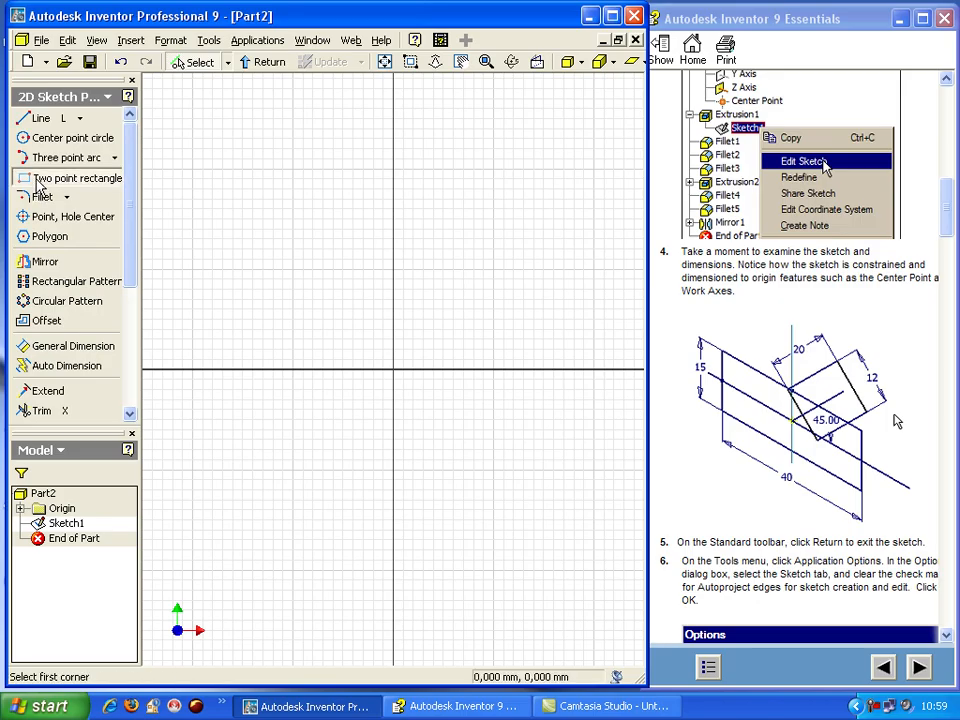
click(273, 320)
click(493, 420)
- Draw a vertical line from the midpoint of the rectangle's upper edge past the lower edge and trim off the overhang
click(36, 119)
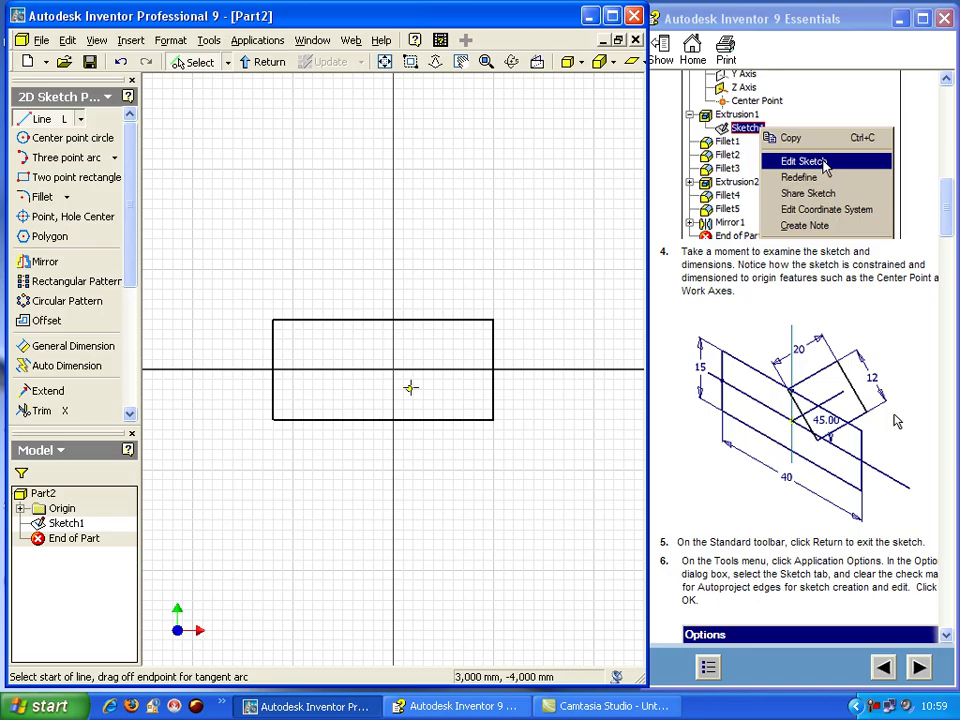
click(383, 320)
click(383, 443)
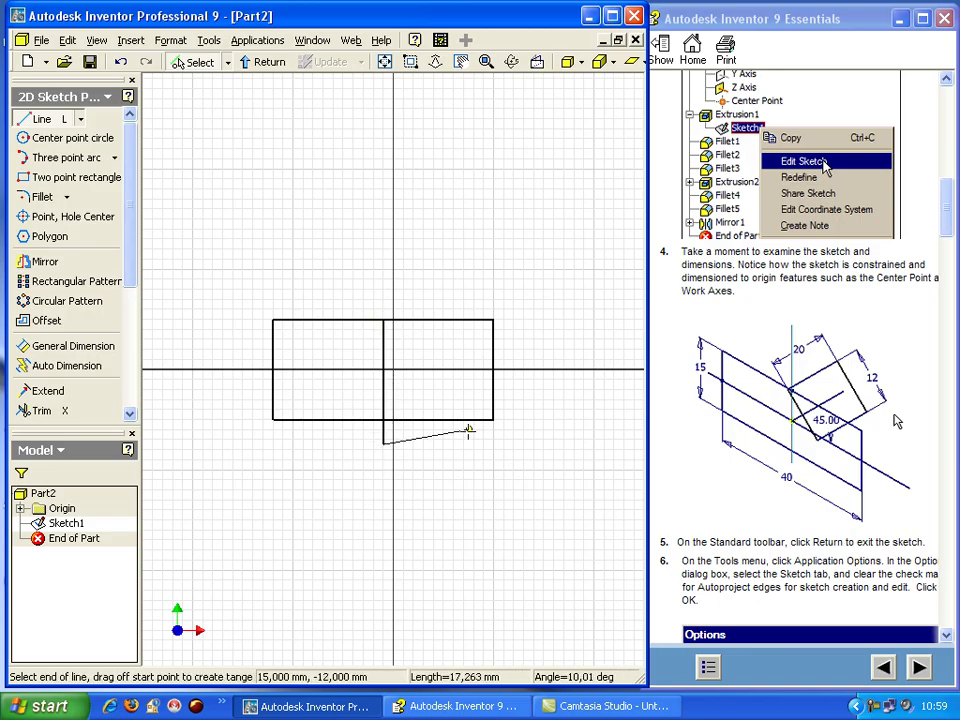
key(Escape)
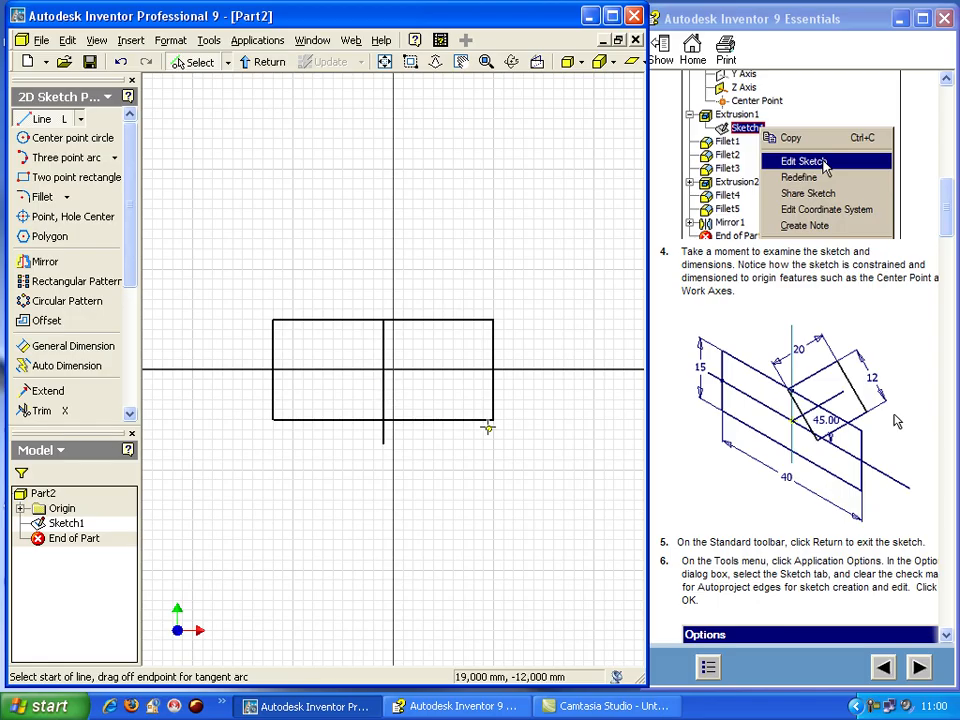
key(Escape)
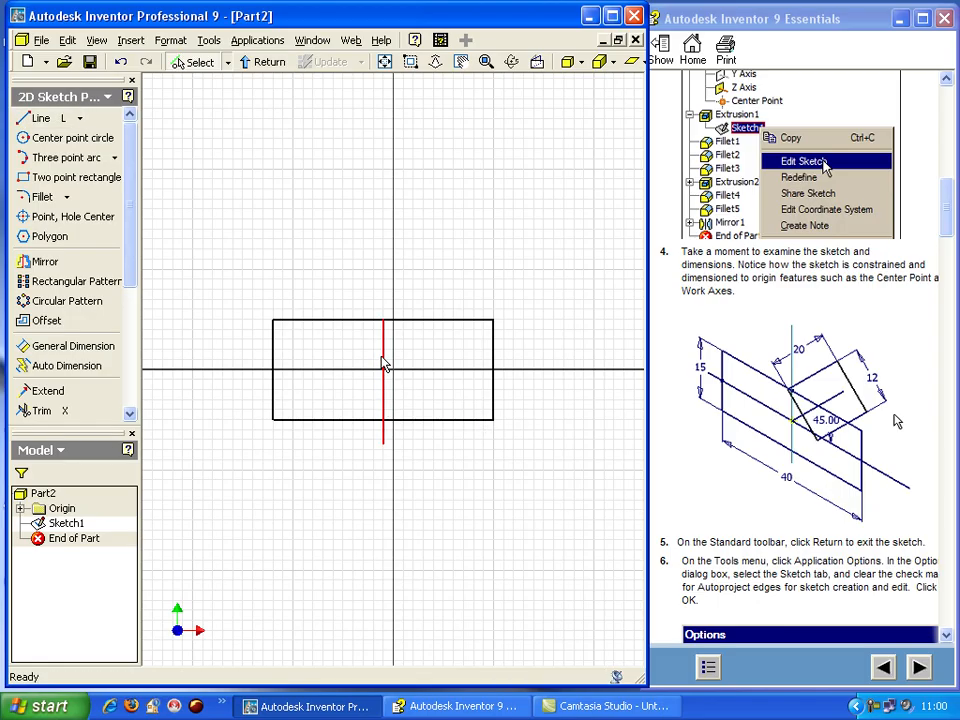
drag(126, 279, 131, 295)
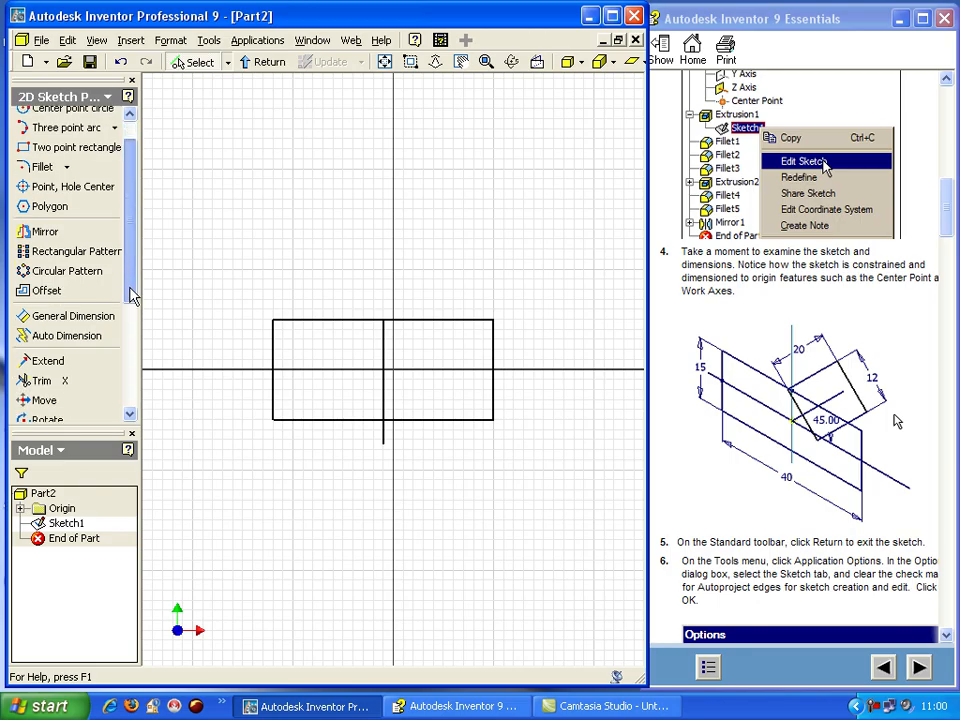
click(58, 380)
click(385, 440)
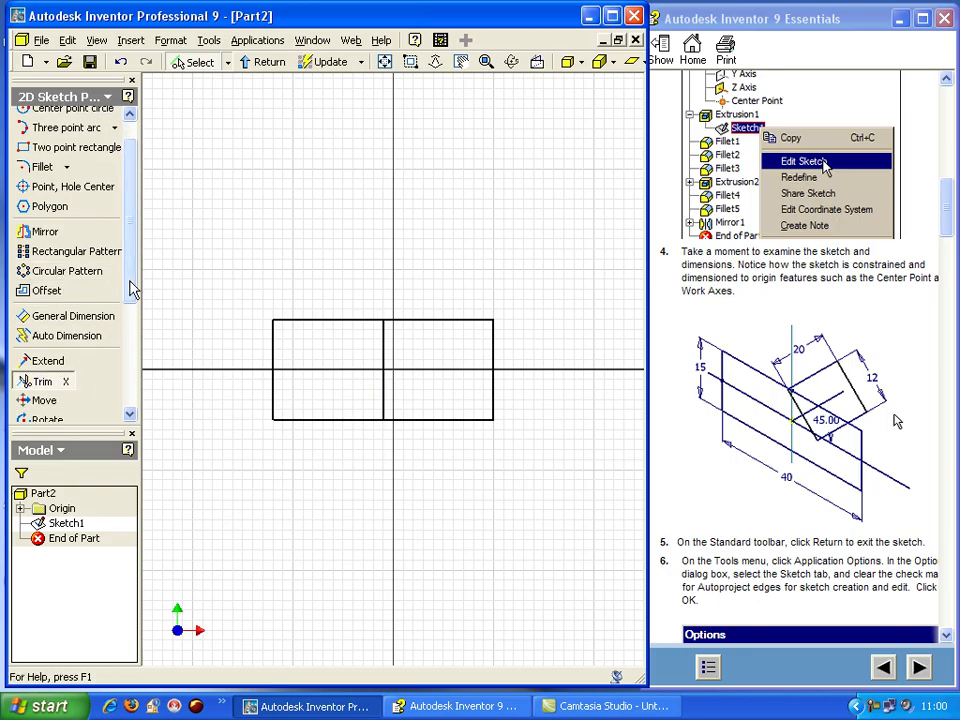
- Draw a horizontal line between the midpoints of the rectangle's two short sides
drag(133, 289, 133, 253)
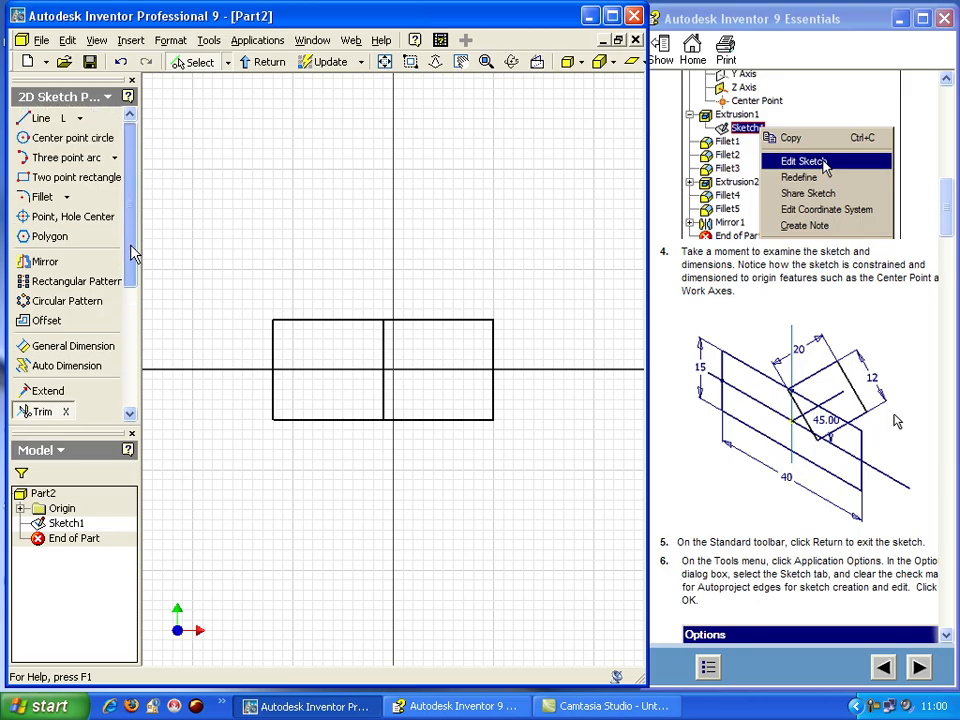
click(24, 123)
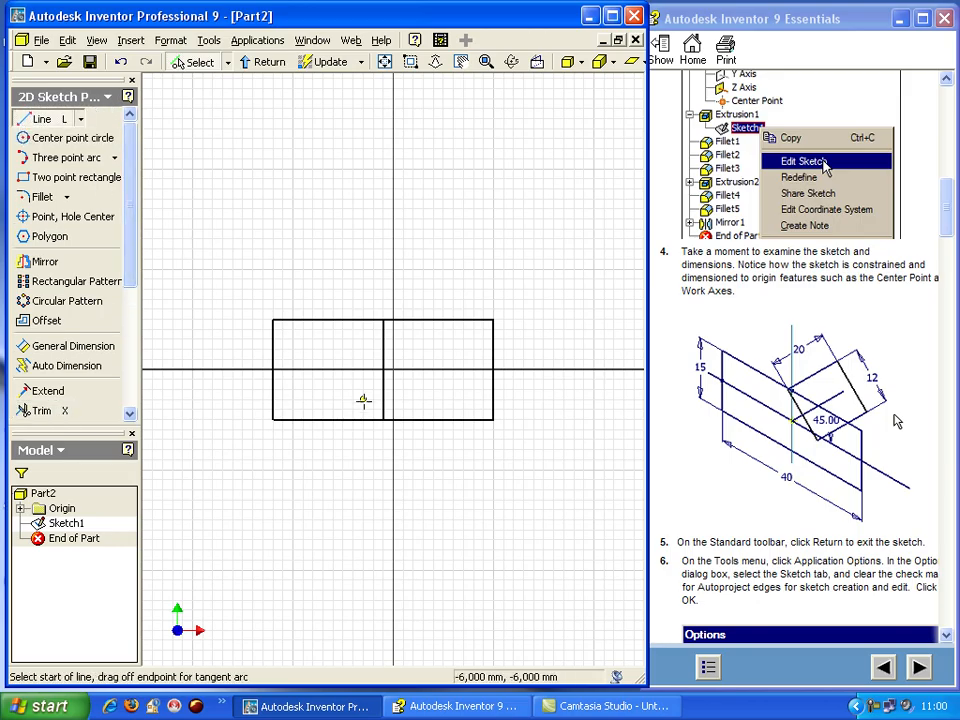
click(272, 370)
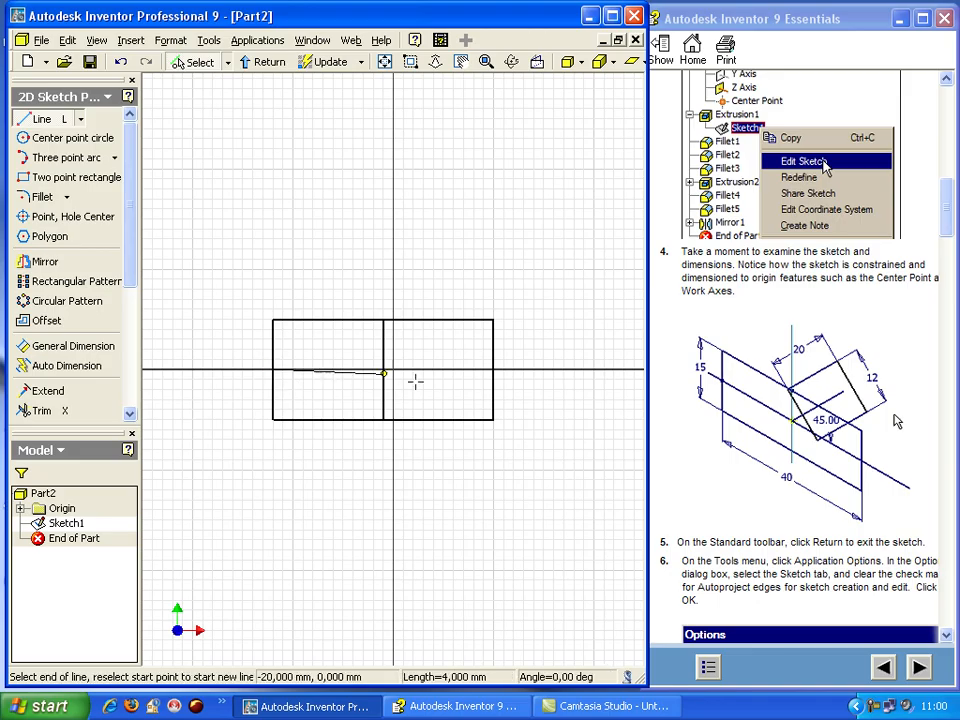
double_click(493, 370)
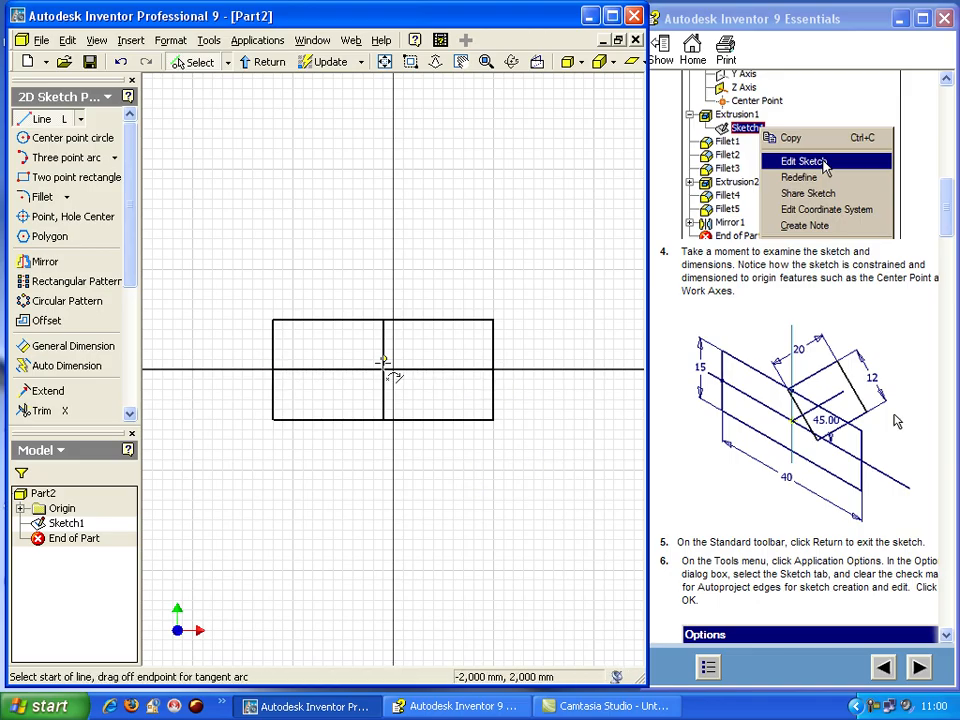
- Draw a line at about 45 degrees from the crossing of the two midlines up past the rectangle's upper edge
scroll(400, 400, up, 2)
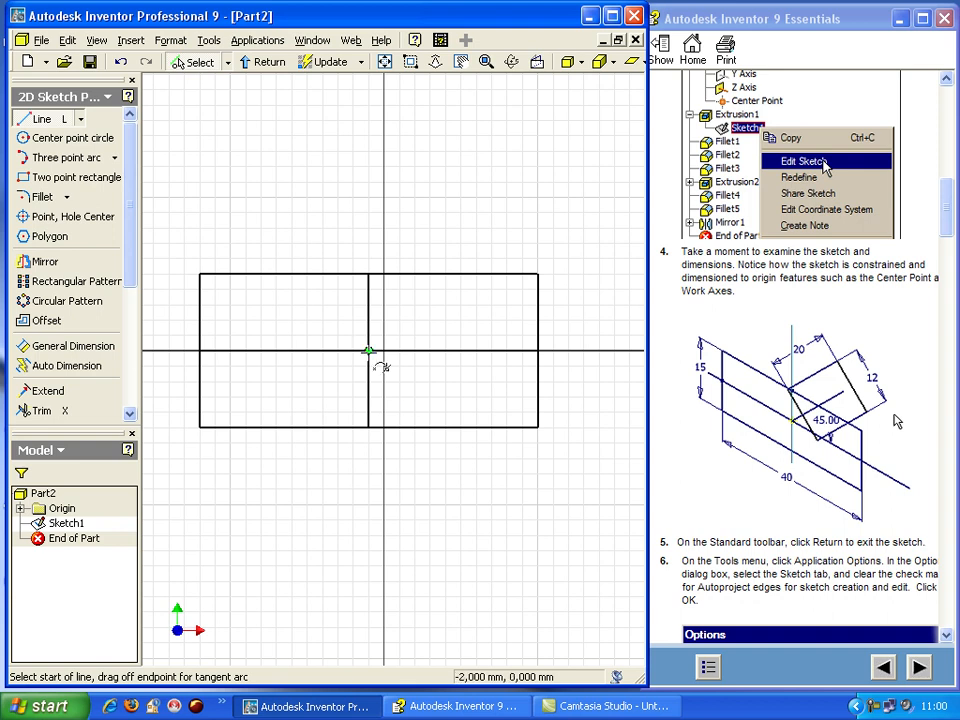
click(40, 119)
click(368, 350)
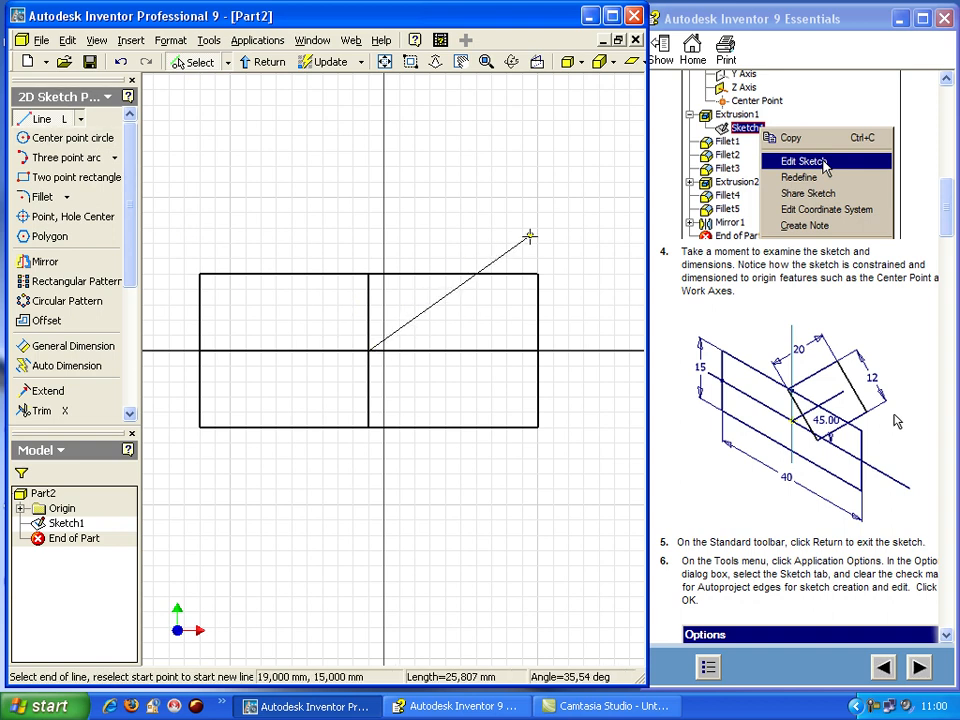
click(530, 190)
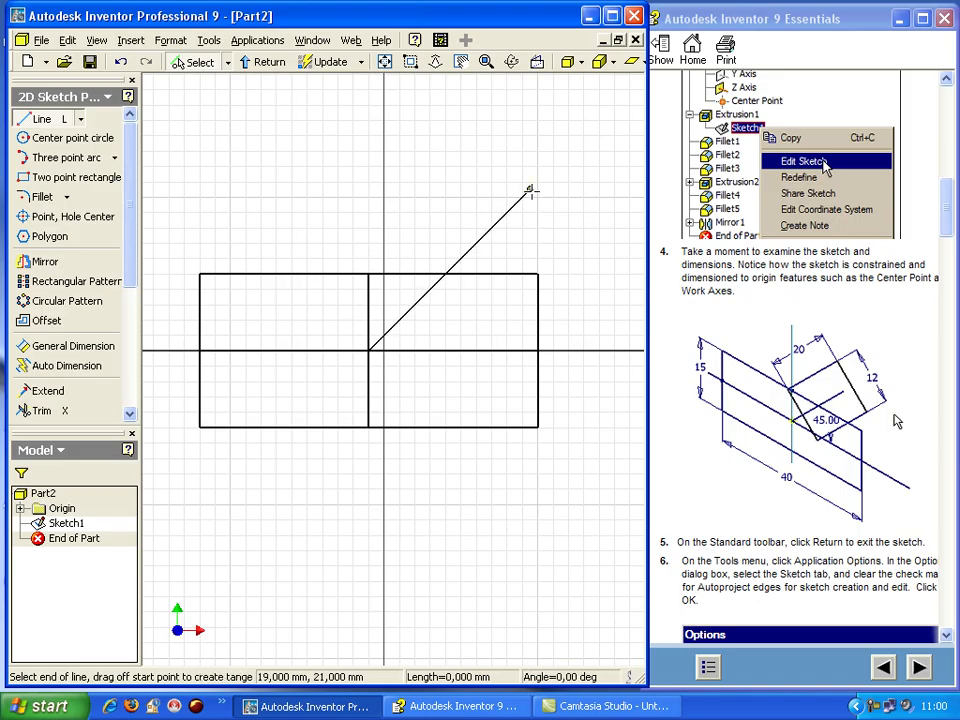
key(Escape)
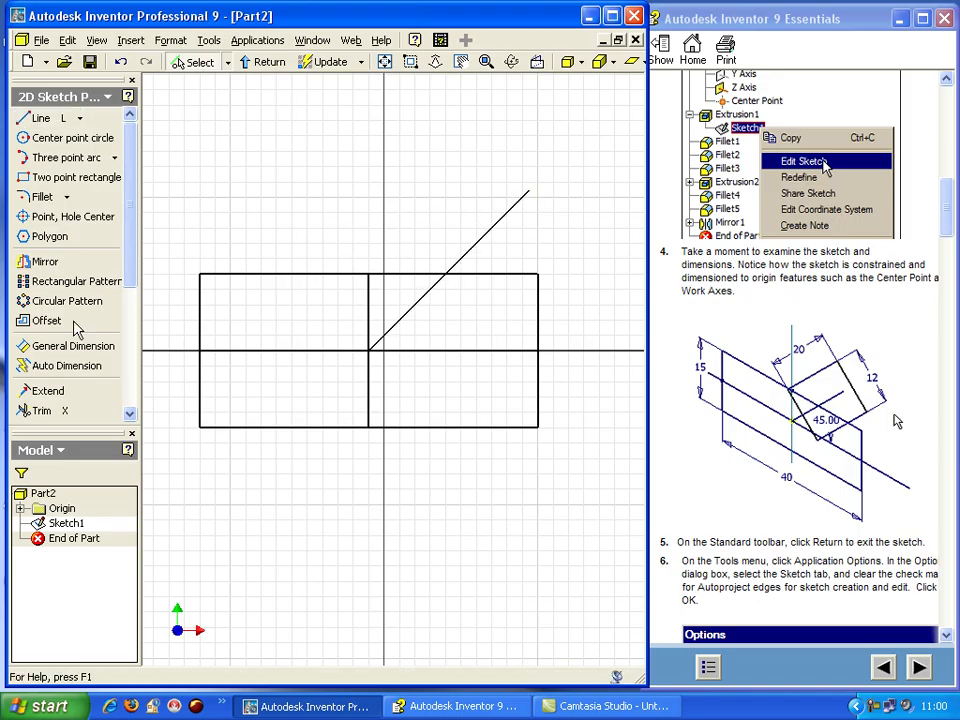
- Dimension the rectangle with a height of 15 mm and a width of 40 mm
click(73, 346)
click(202, 344)
click(168, 345)
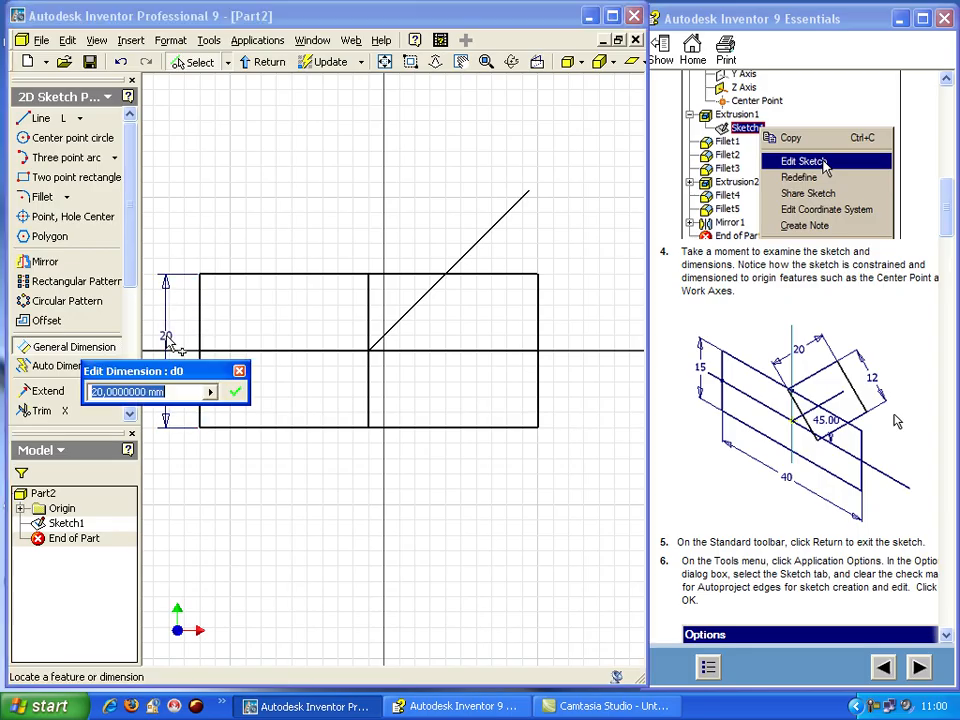
text(15)
key(Return)
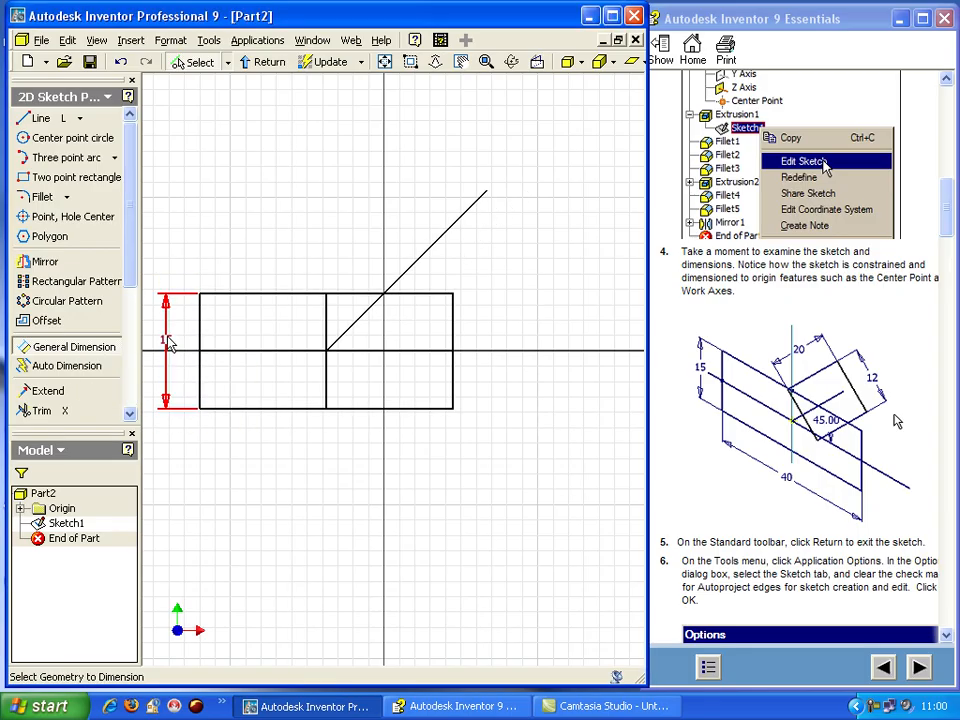
click(290, 408)
click(305, 457)
text(40)
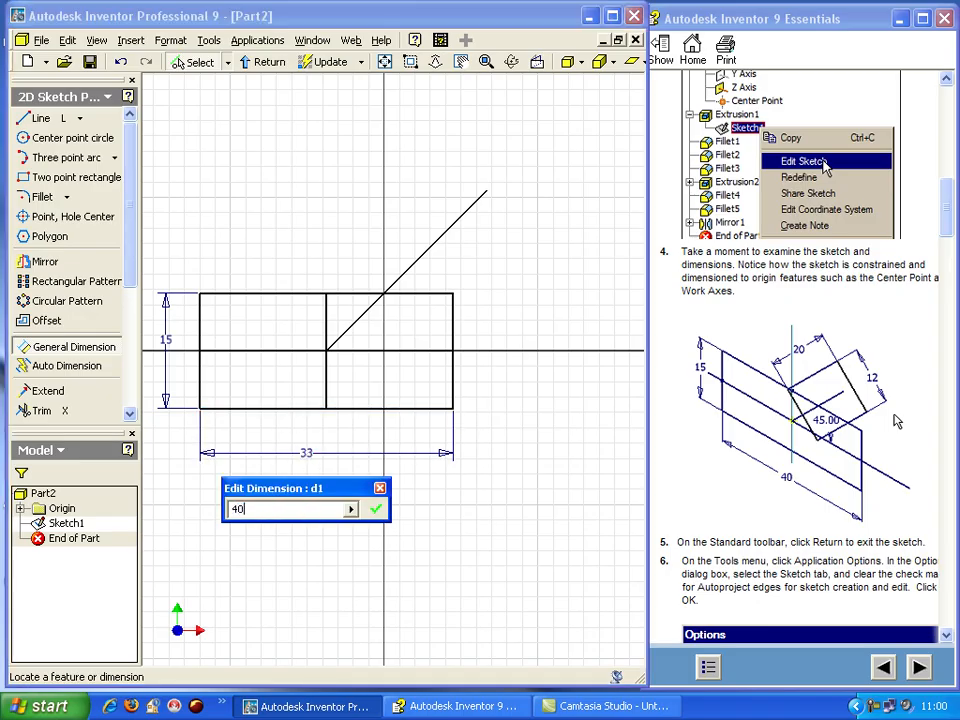
key(Return)
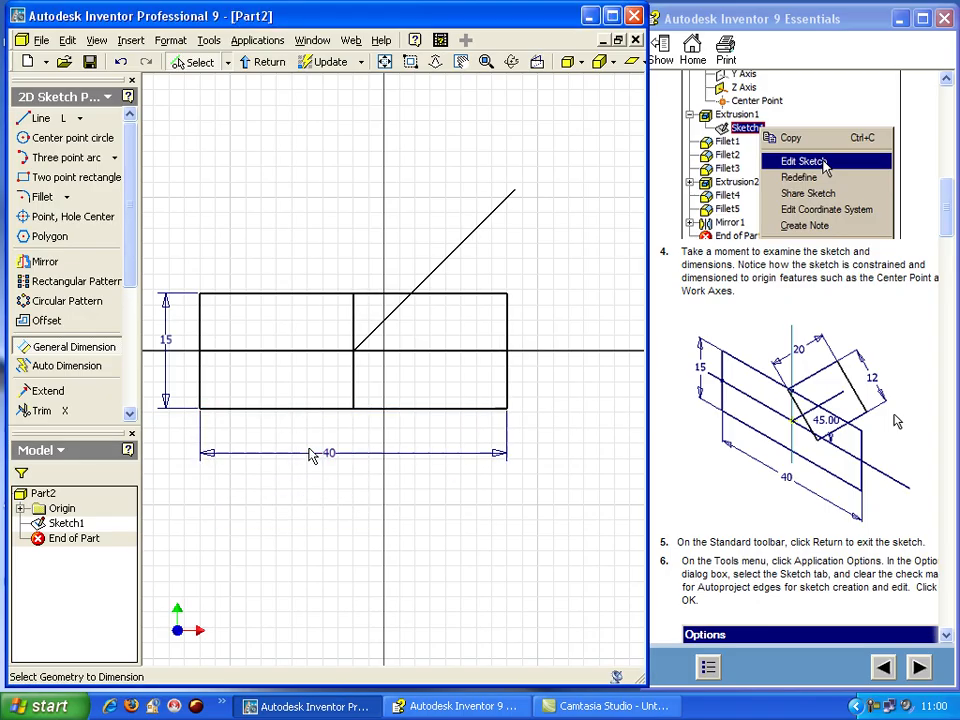
- Dimension the angle between the slanted line and the horizontal midline
mouse_move(351, 360)
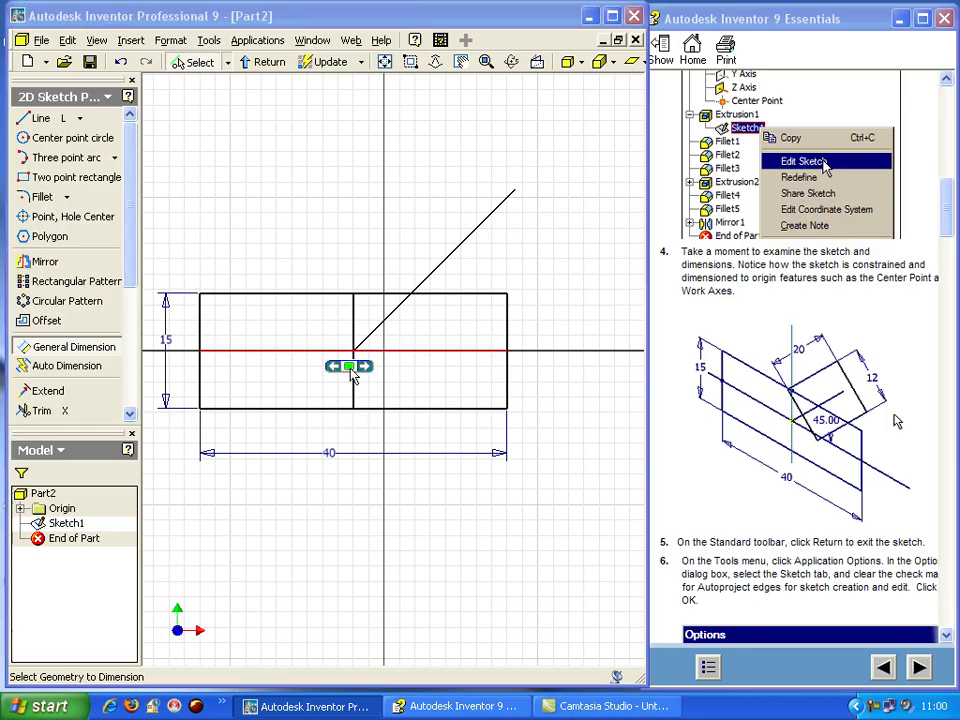
click(404, 302)
click(414, 349)
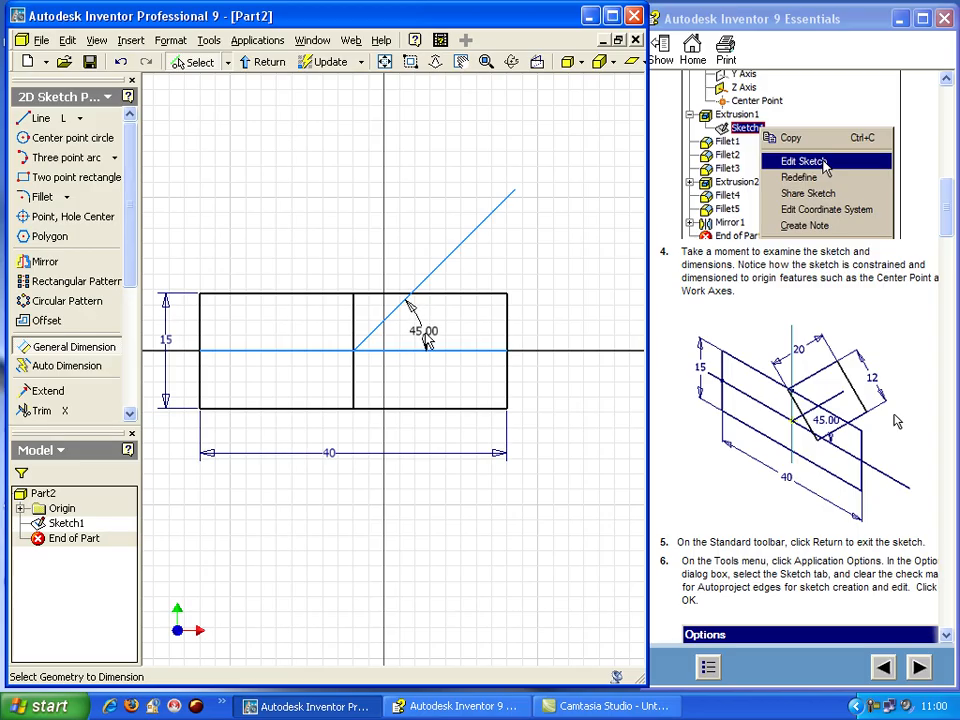
click(428, 337)
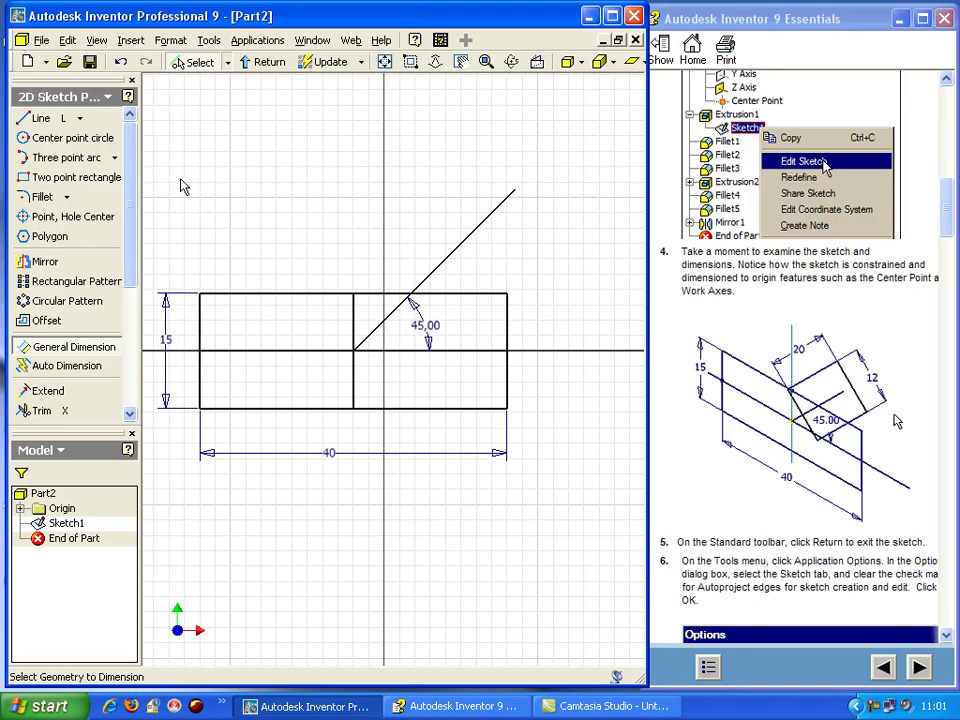
- Sketch a three-point rectangle about 22 mm long around the slanted line, with its first side perpendicular to that line
drag(138, 154, 167, 155)
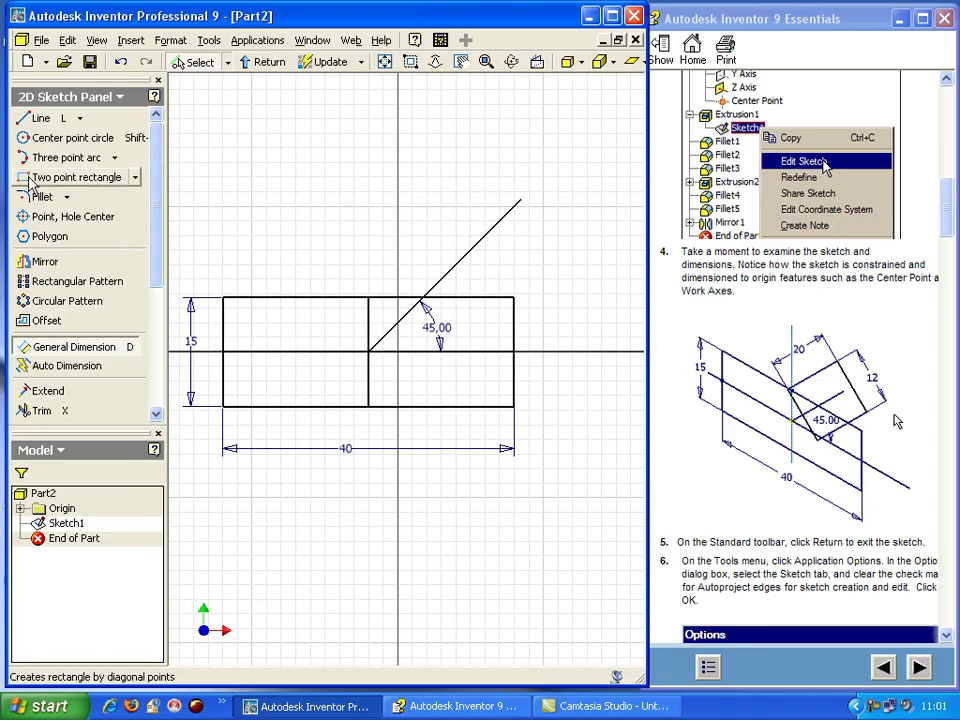
click(136, 180)
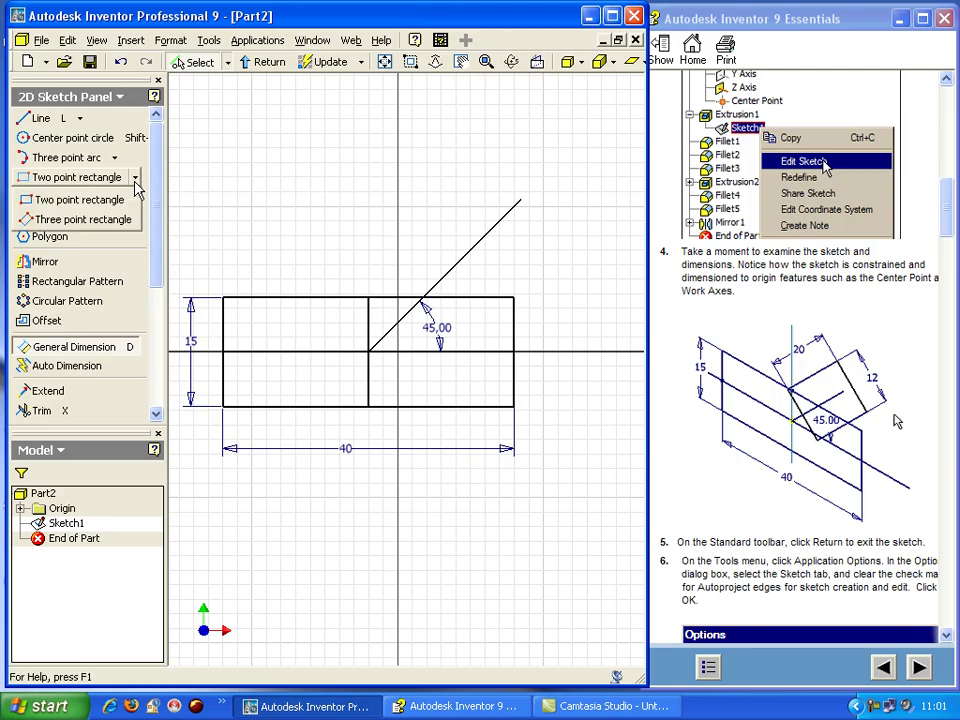
click(74, 221)
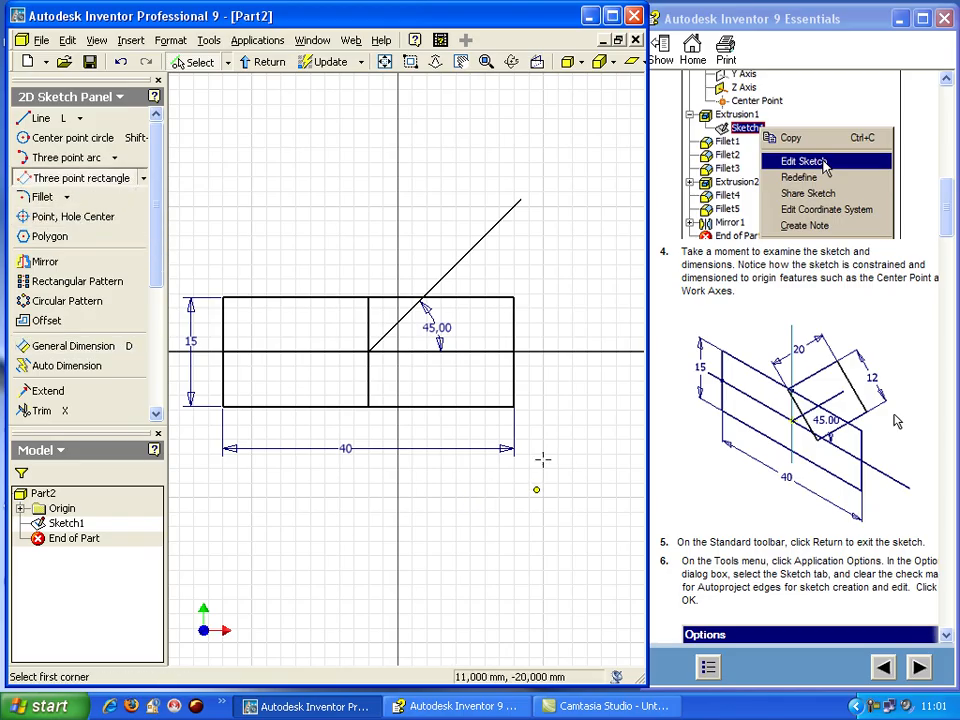
click(348, 286)
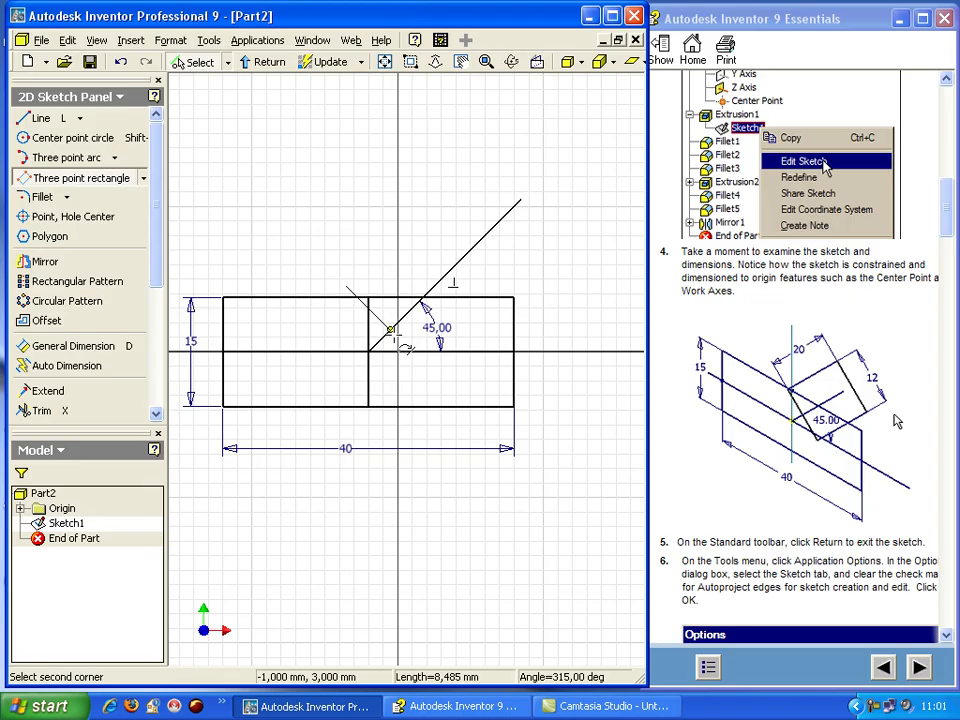
click(432, 374)
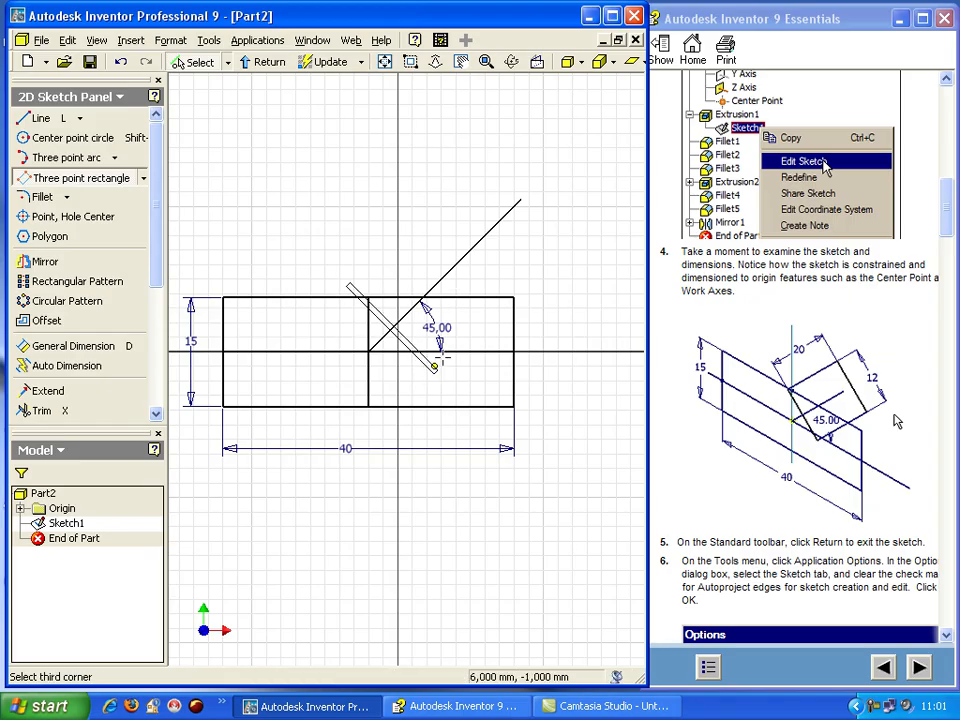
click(521, 235)
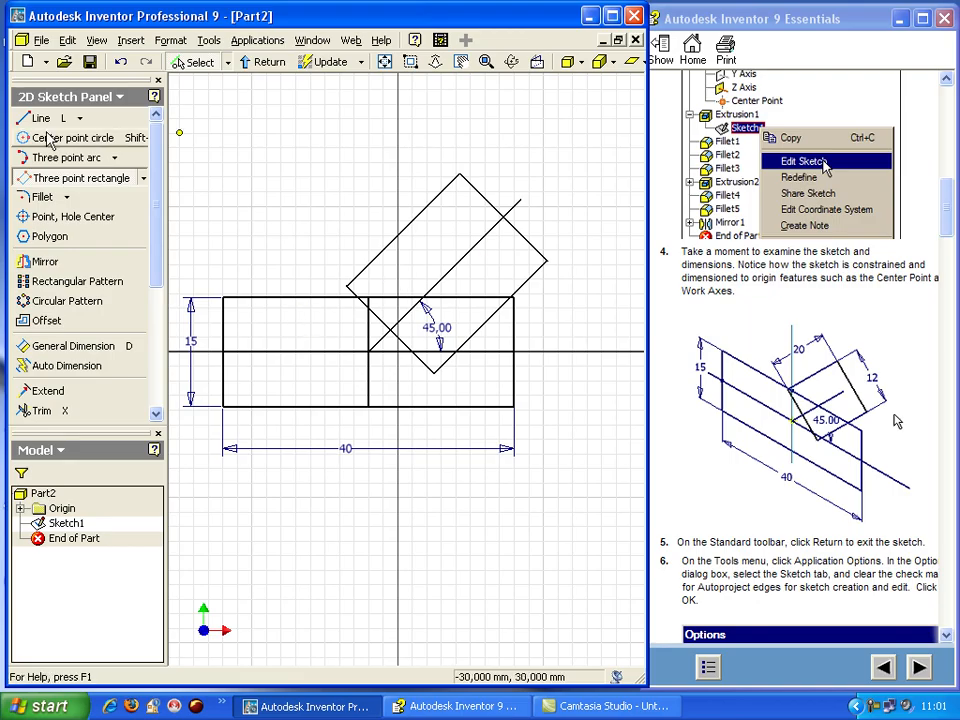
- Add an aligned dimension to the tilted rectangle's upper long side and set it to 20 mm
click(70, 350)
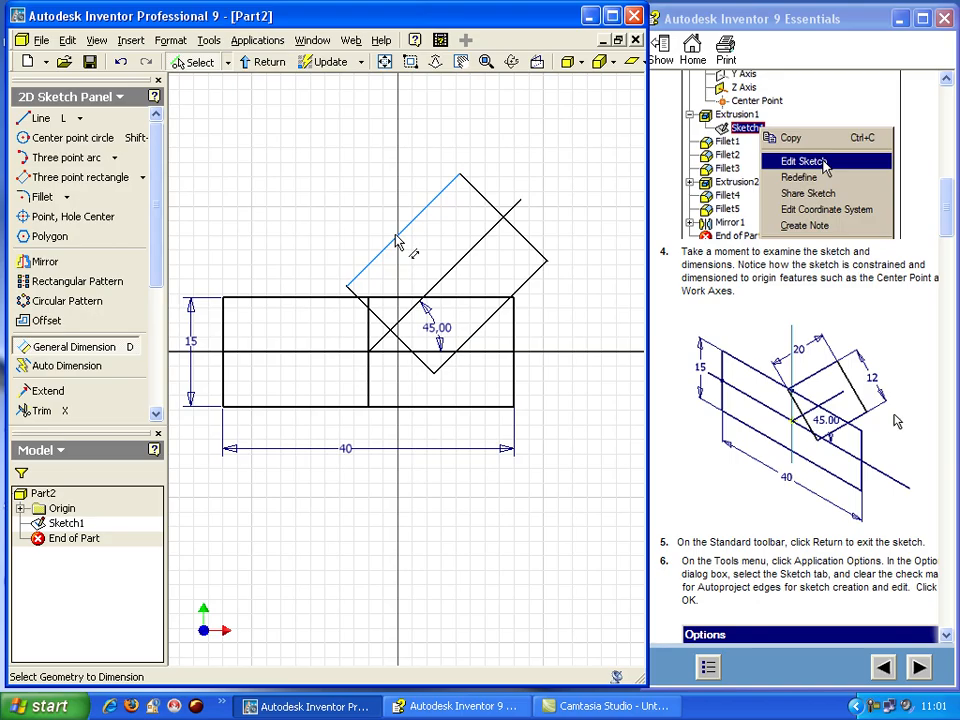
key(Escape)
click(126, 342)
click(397, 247)
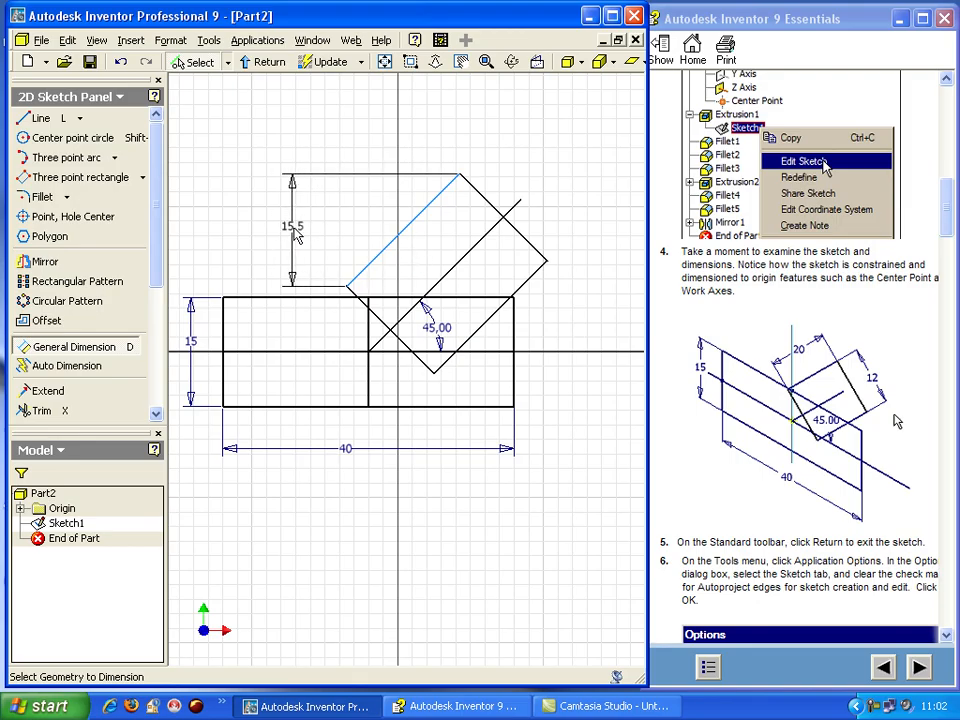
right_click(296, 233)
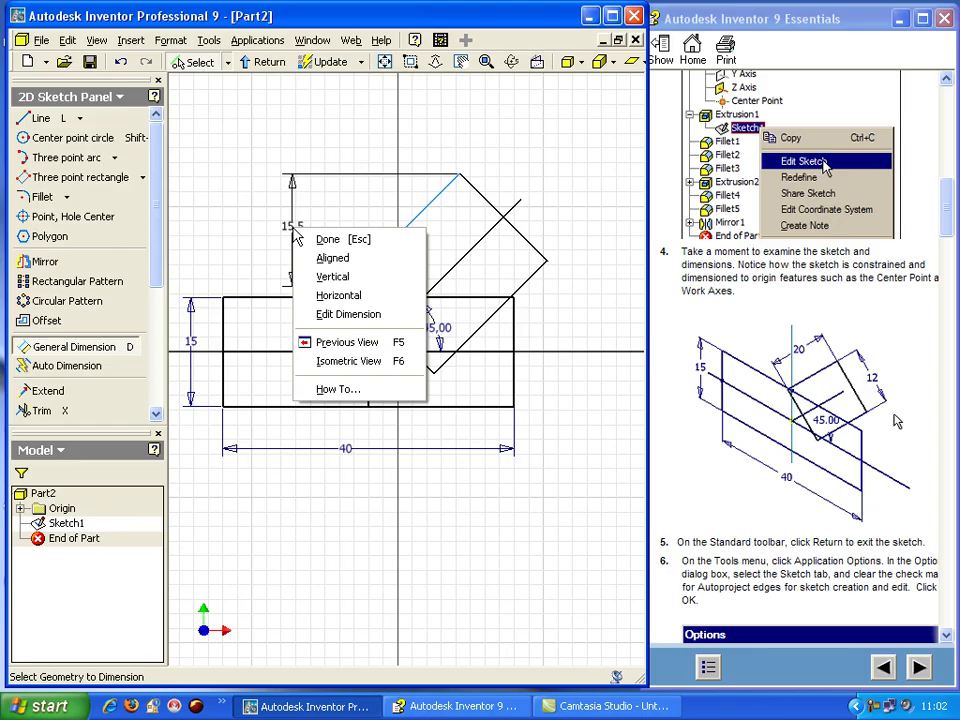
click(340, 260)
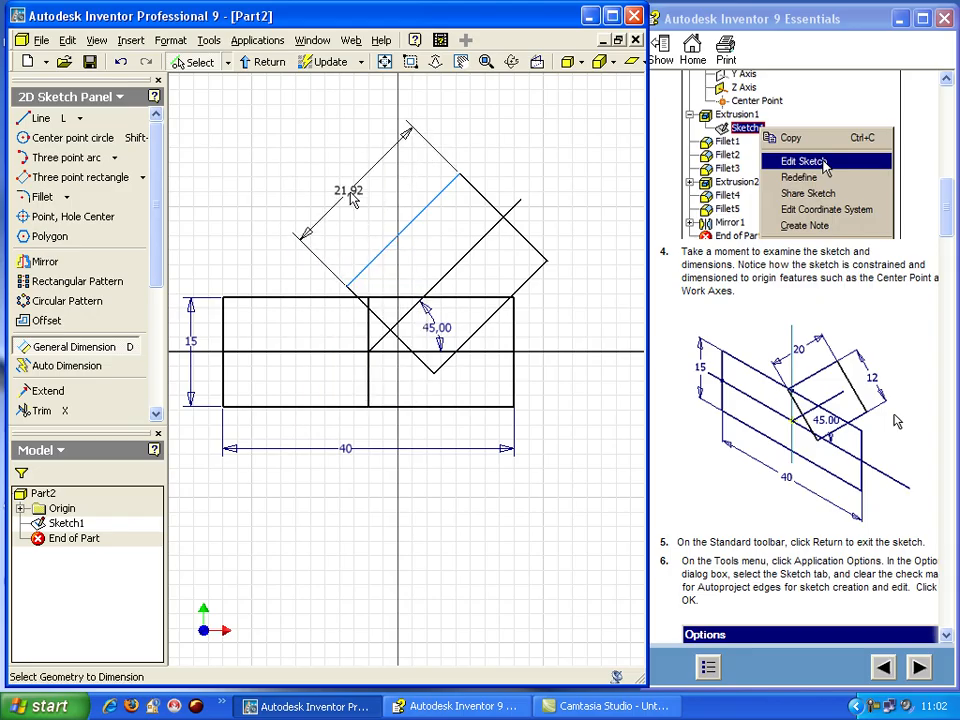
click(352, 195)
text(2)
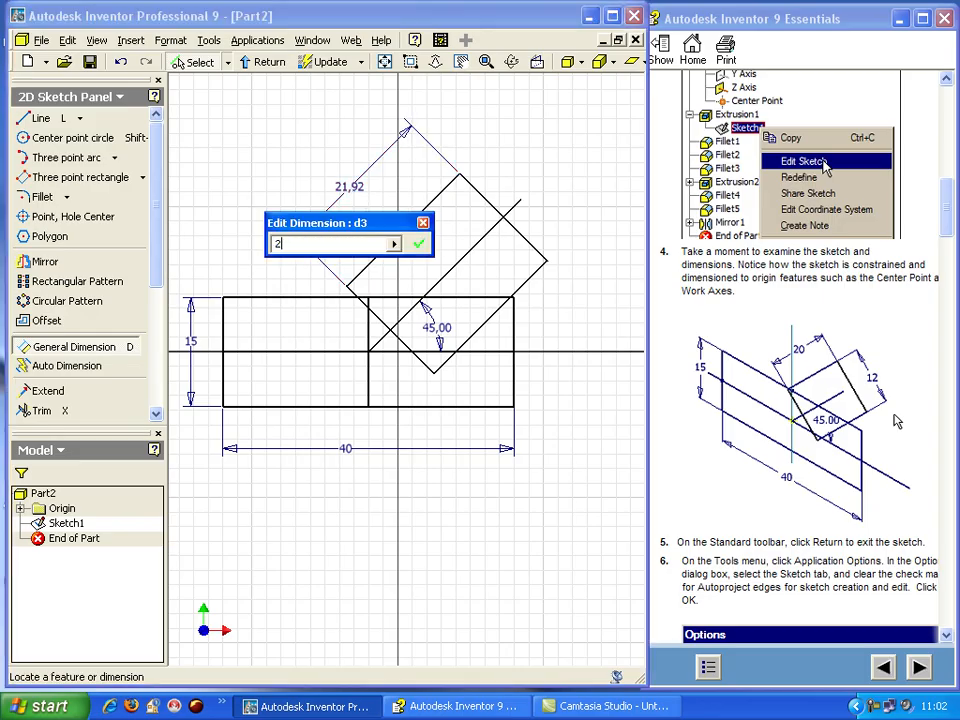
text(0)
key(Return)
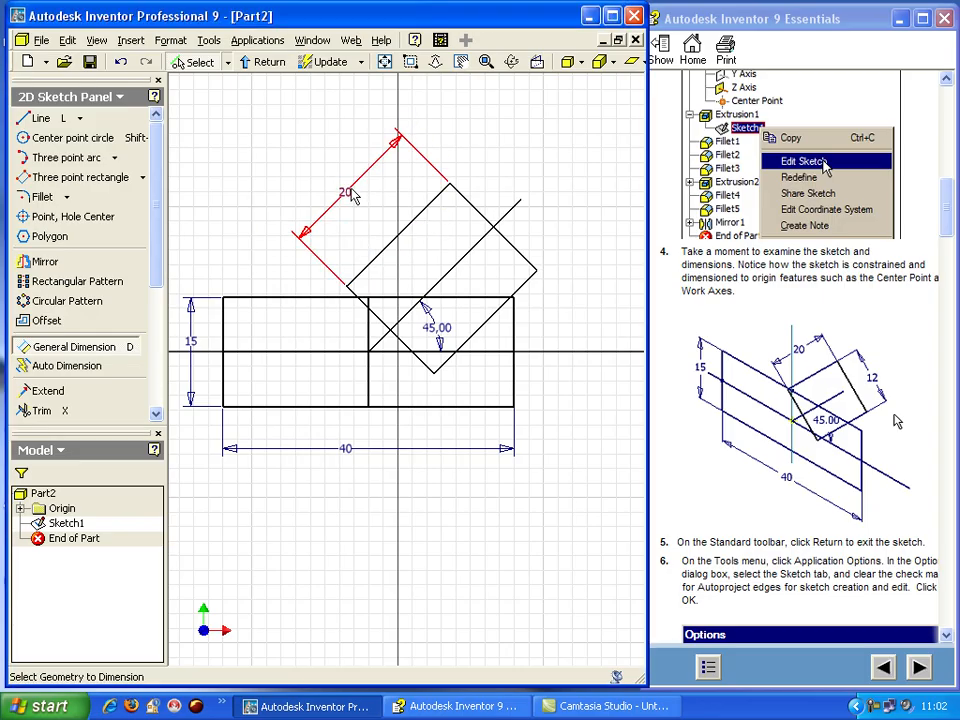
- Add an aligned dimension to the tilted rectangle's outer short side and set it to 12 mm
click(483, 218)
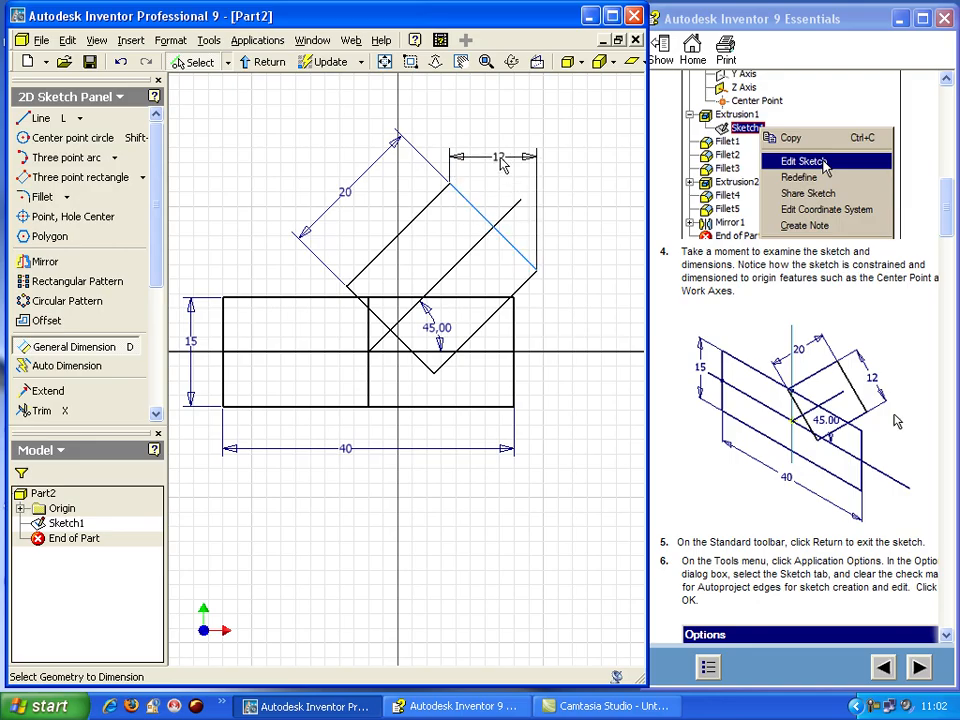
right_click(500, 158)
click(530, 190)
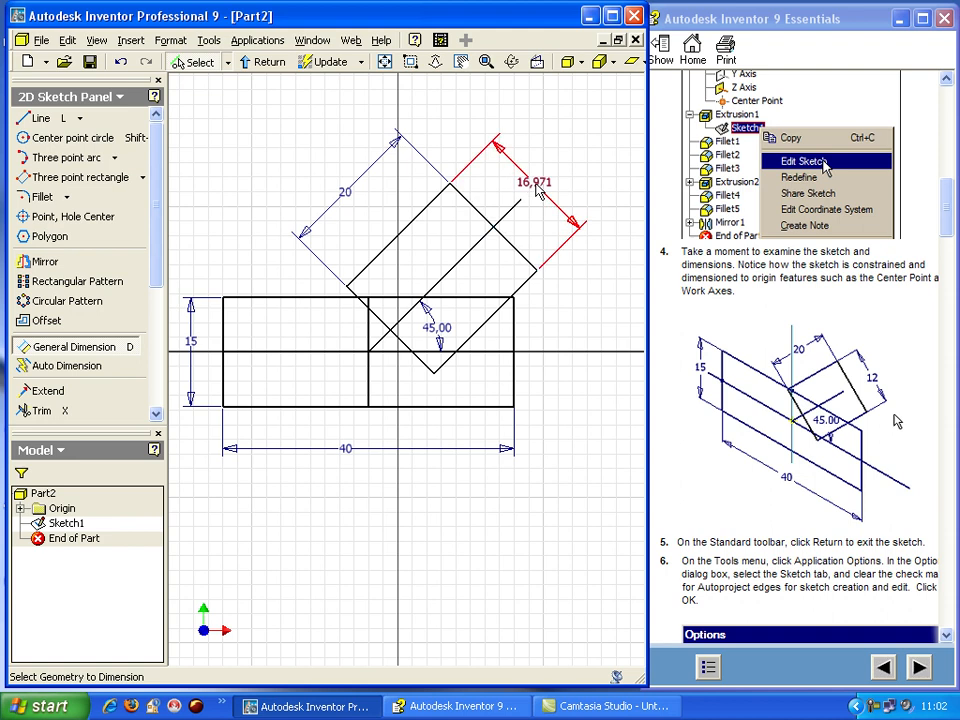
click(537, 190)
text(12)
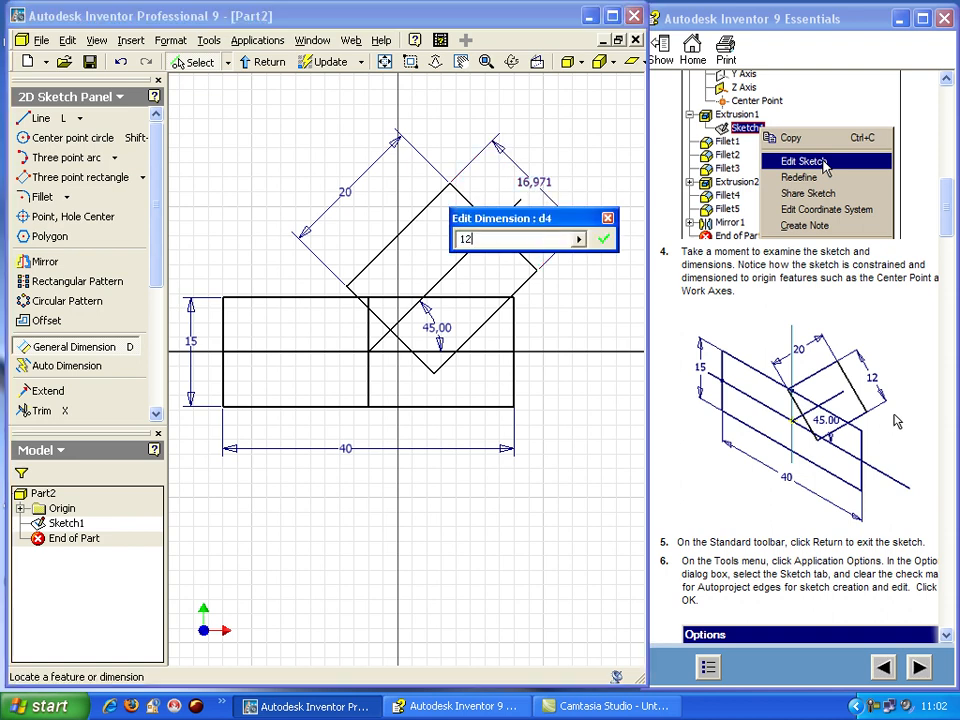
key(Return)
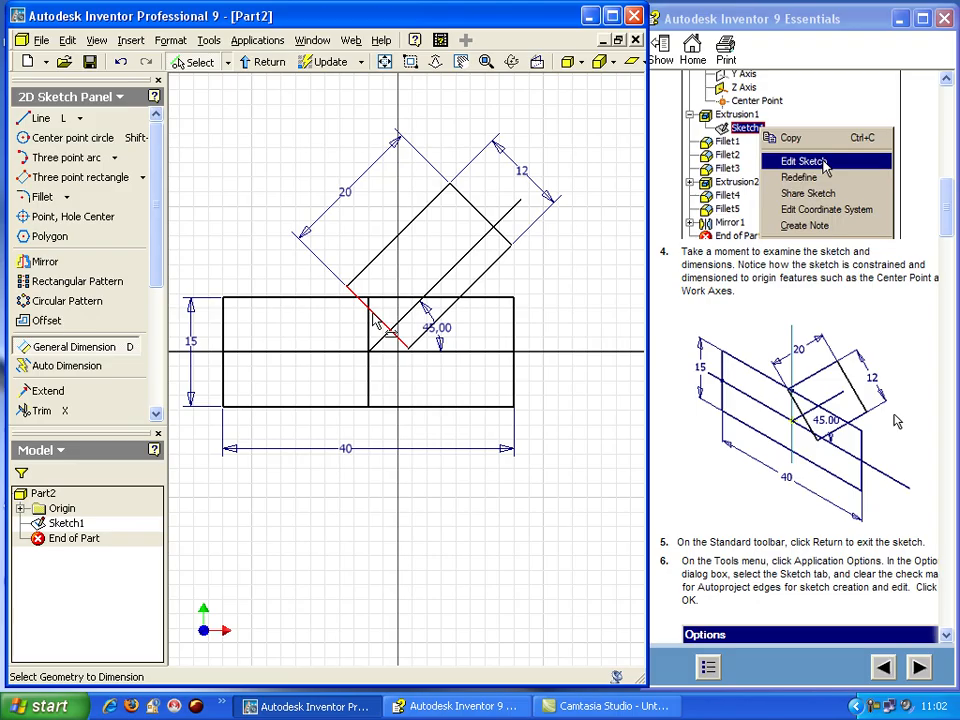
- Review the Work Axes exercise for the sketch's reference dimensions and the finished Control-Block-45 part
mouse_move(372, 315)
click(724, 508)
scroll(724, 508, down, 2)
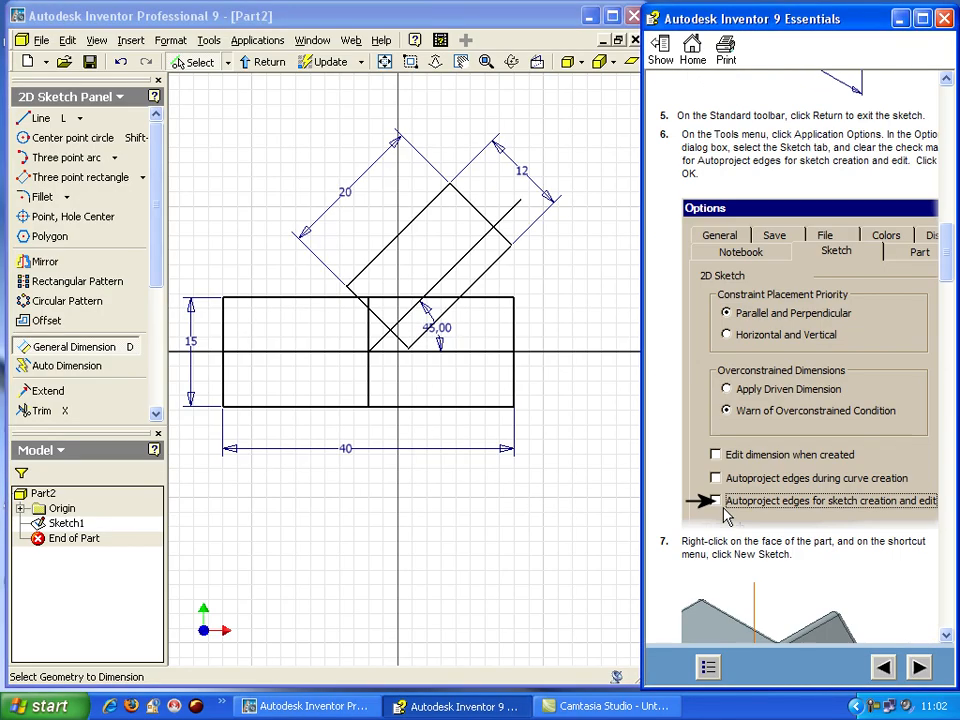
scroll(727, 514, down, 2)
scroll(727, 514, up, 8)
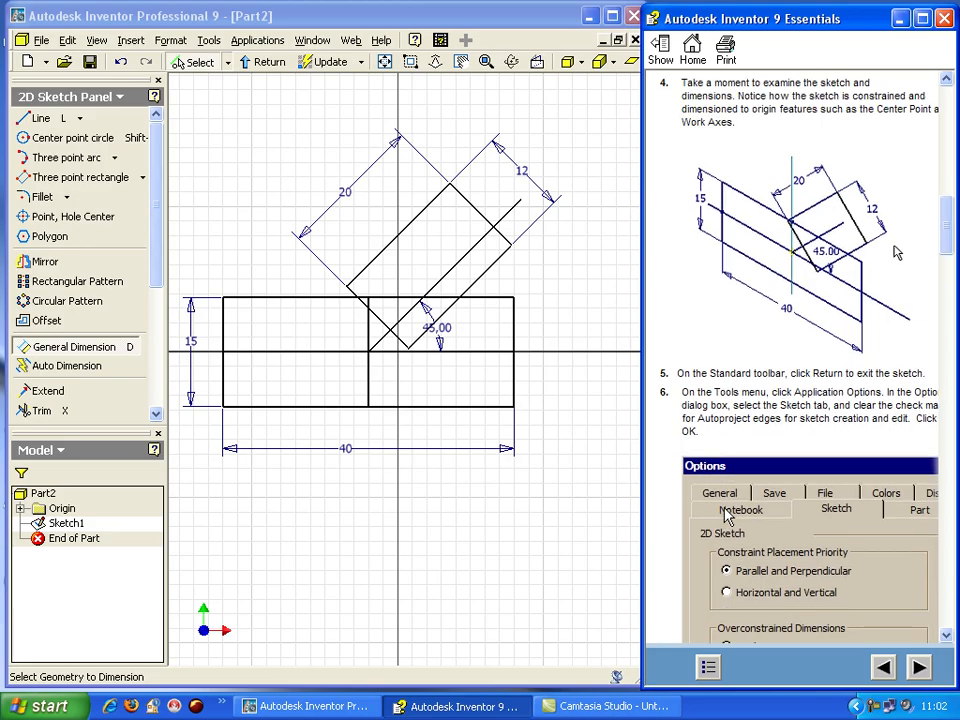
scroll(725, 517, up, 15)
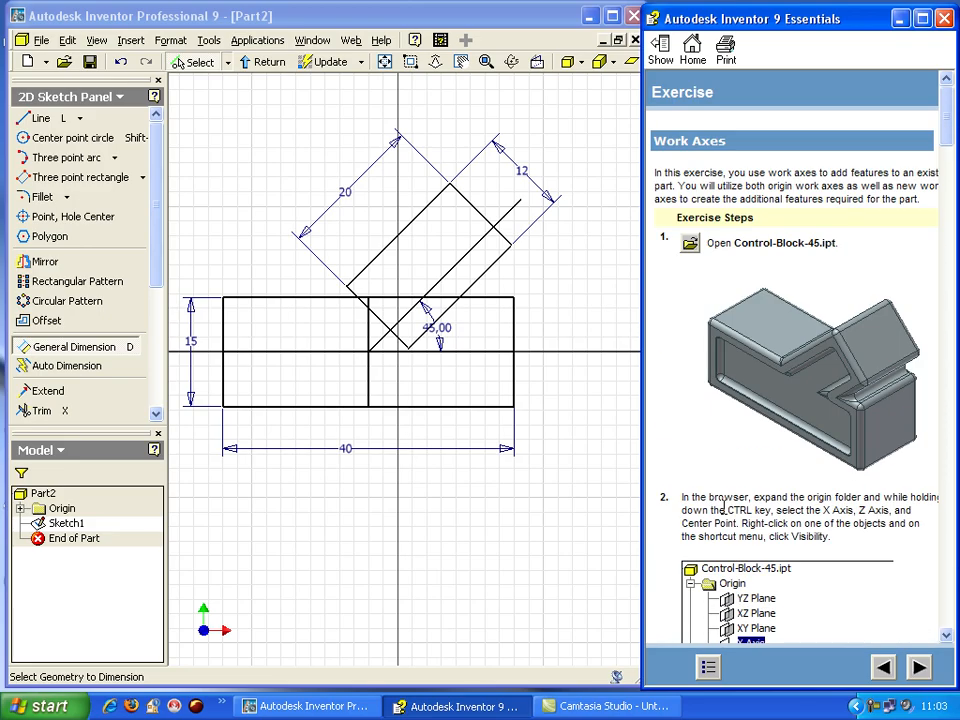
scroll(725, 517, down, 4)
scroll(724, 512, up, 2)
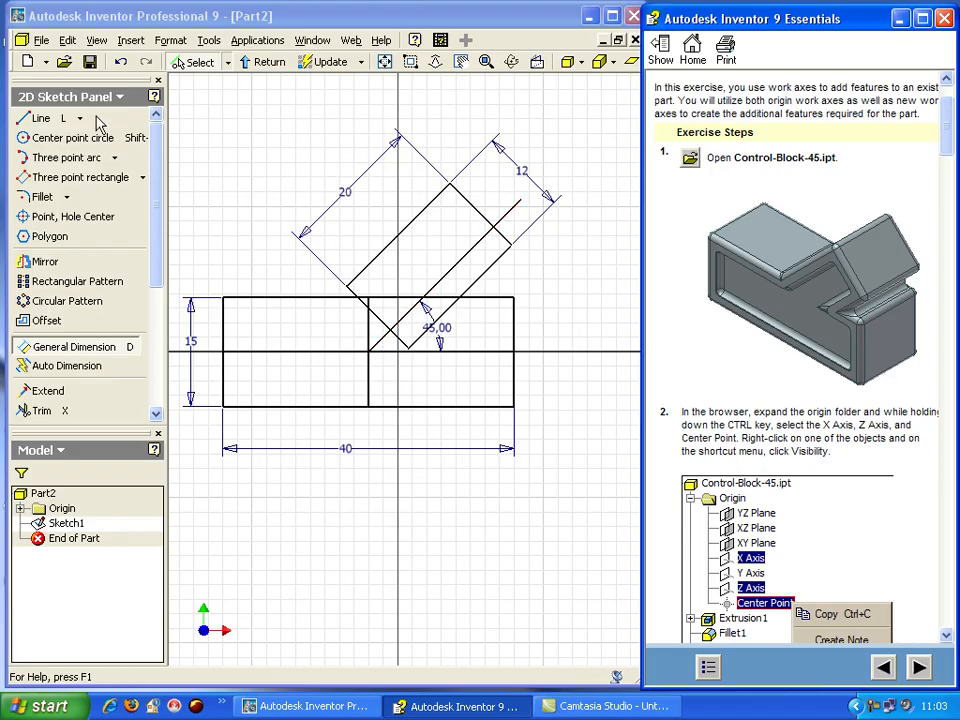
- Dimension the distance between the slanted line and the tilted rectangle's upper long side at 6 mm
click(114, 141)
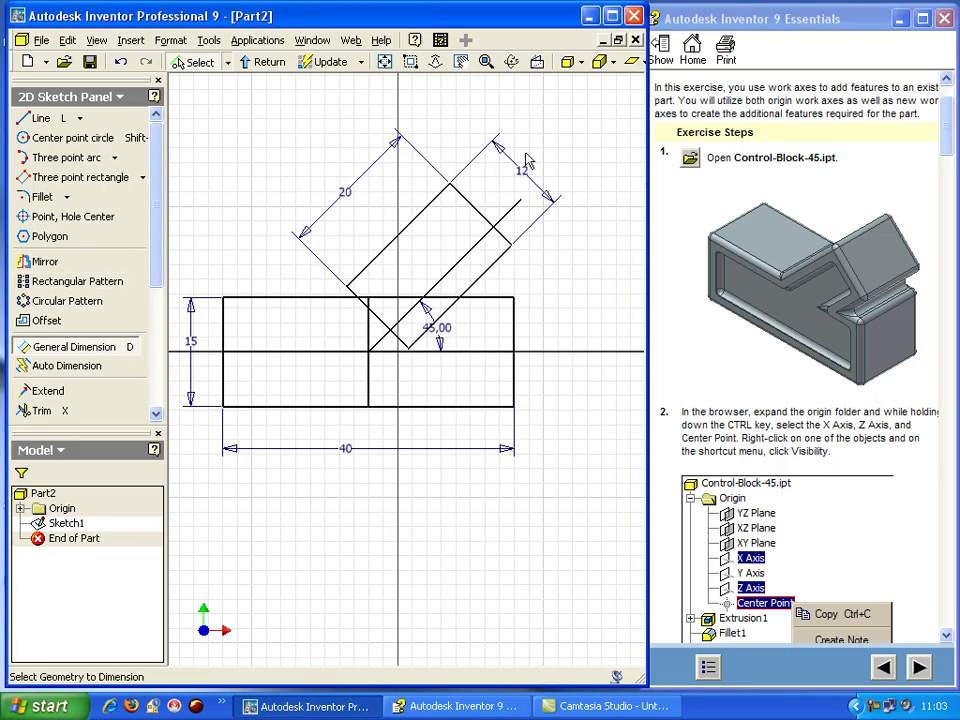
click(483, 240)
click(443, 192)
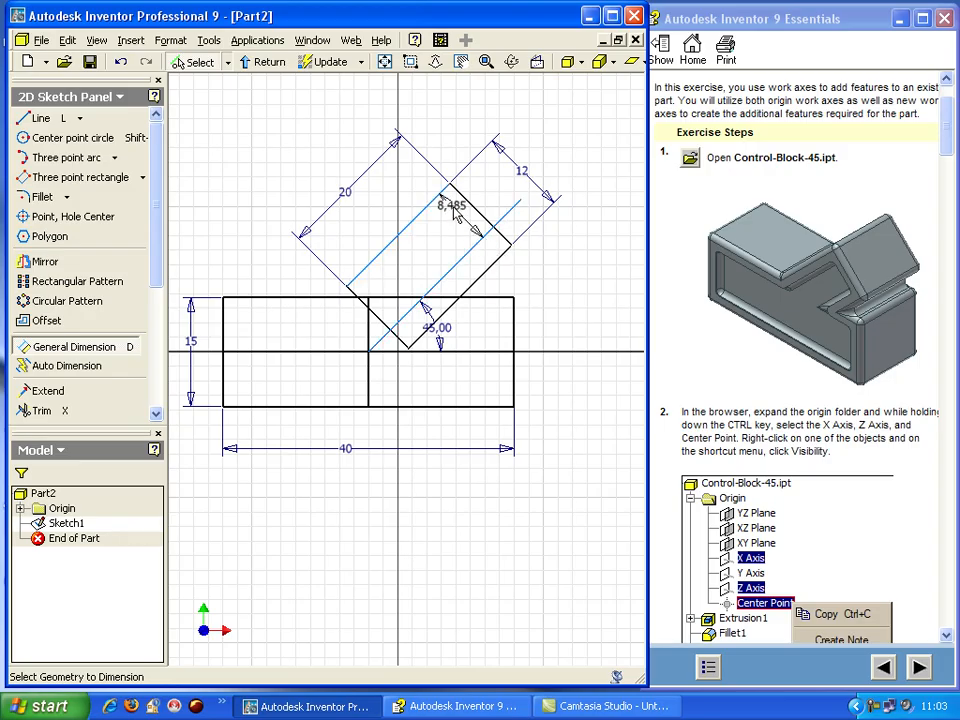
click(462, 225)
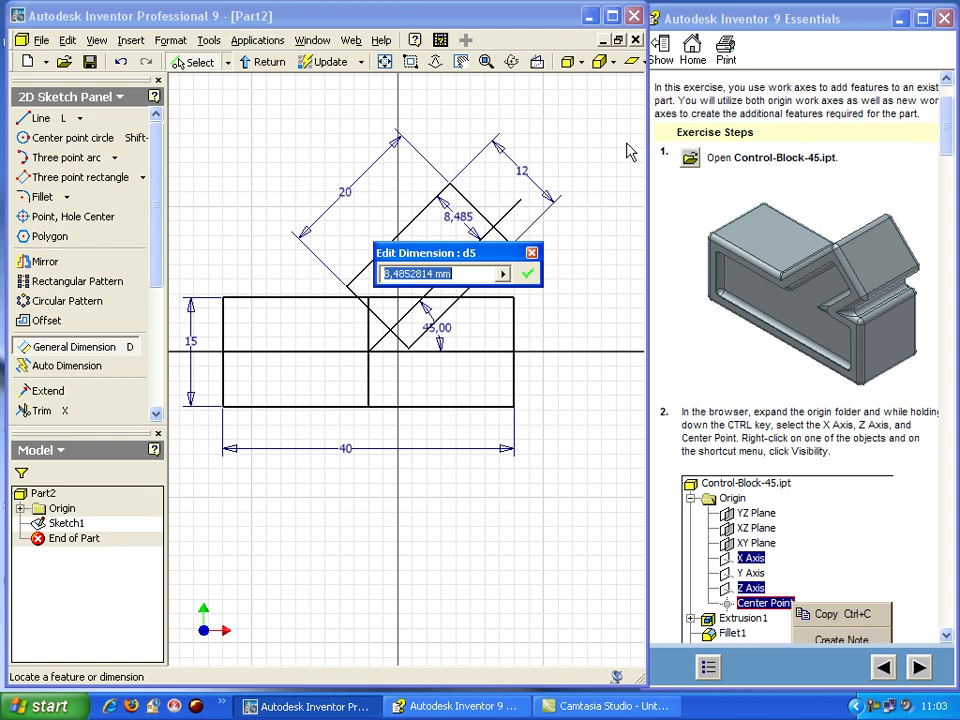
text(6)
key(Return)
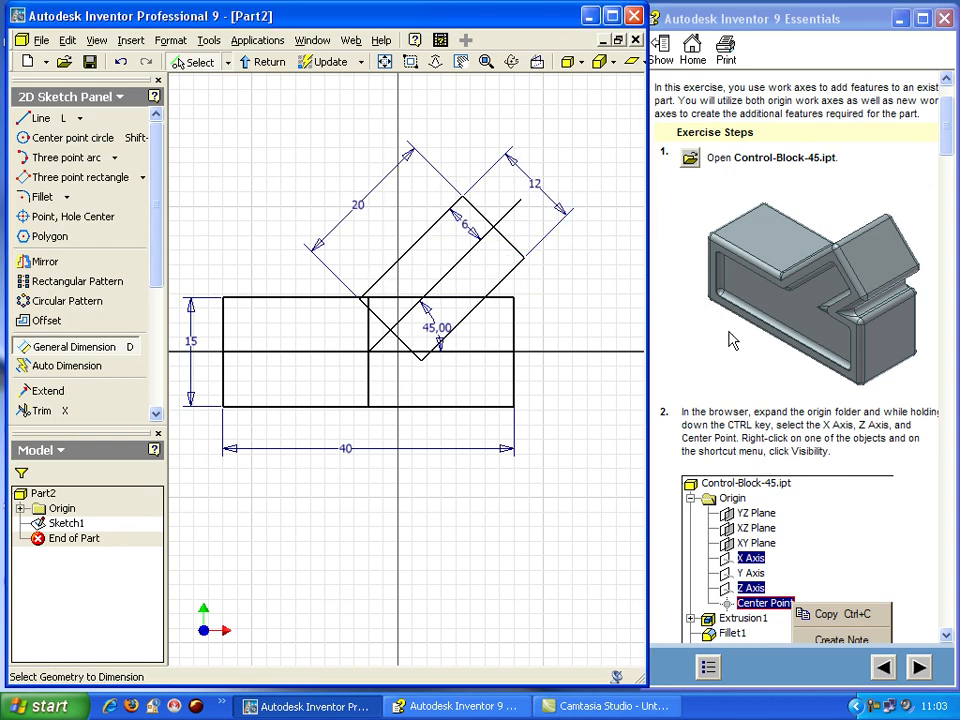
- Compare the sketch with the exercise's reference figure, and exit the sketch
scroll(853, 538, down, 10)
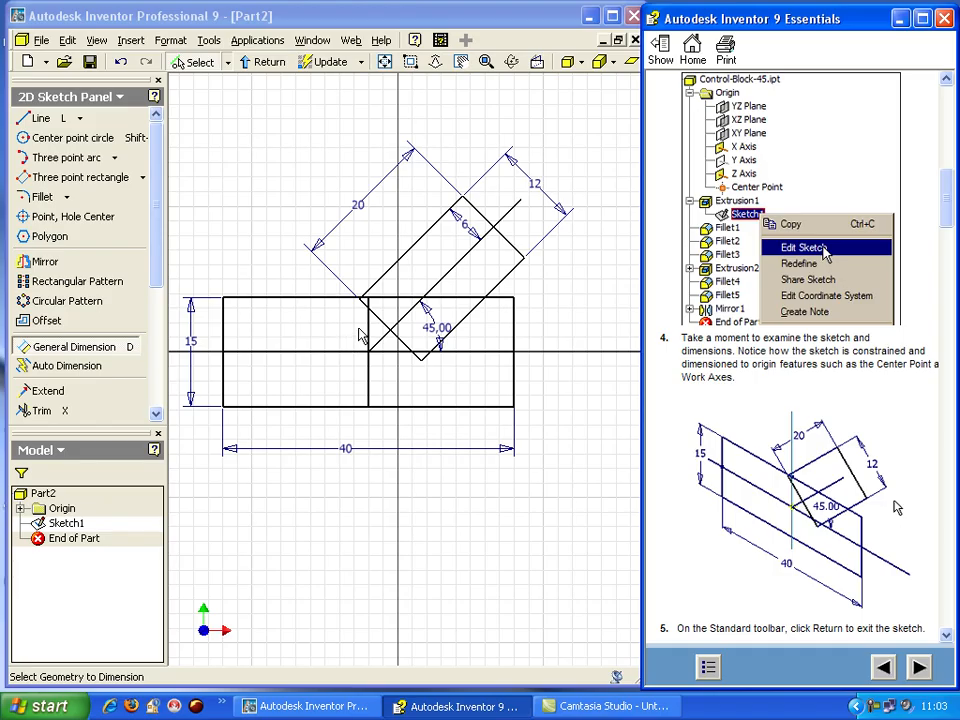
scroll(476, 410, up, 2)
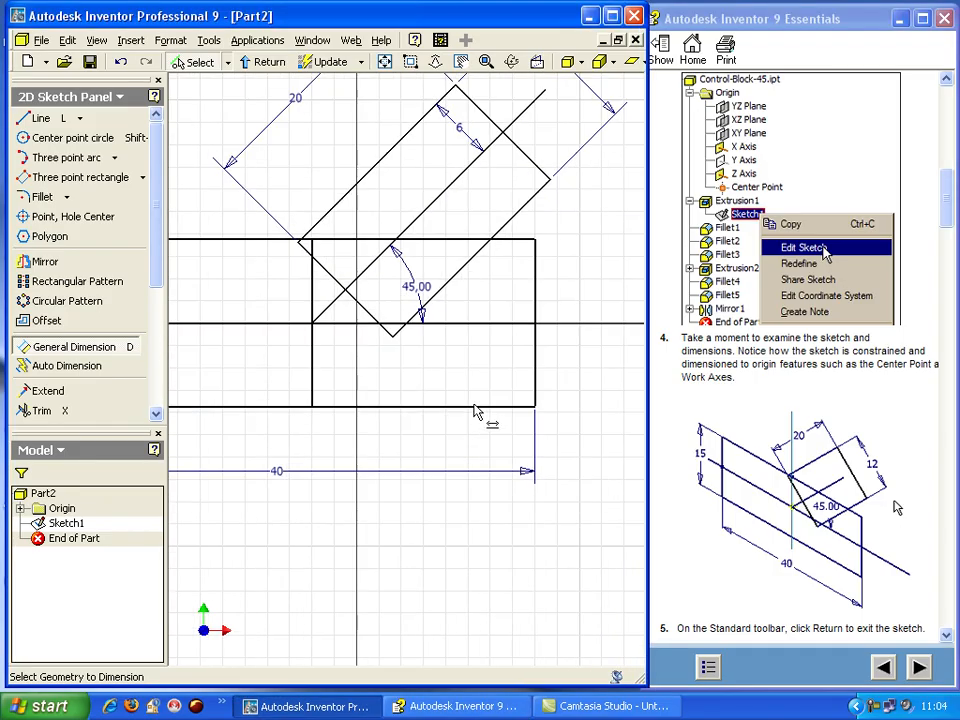
scroll(476, 410, down, 1)
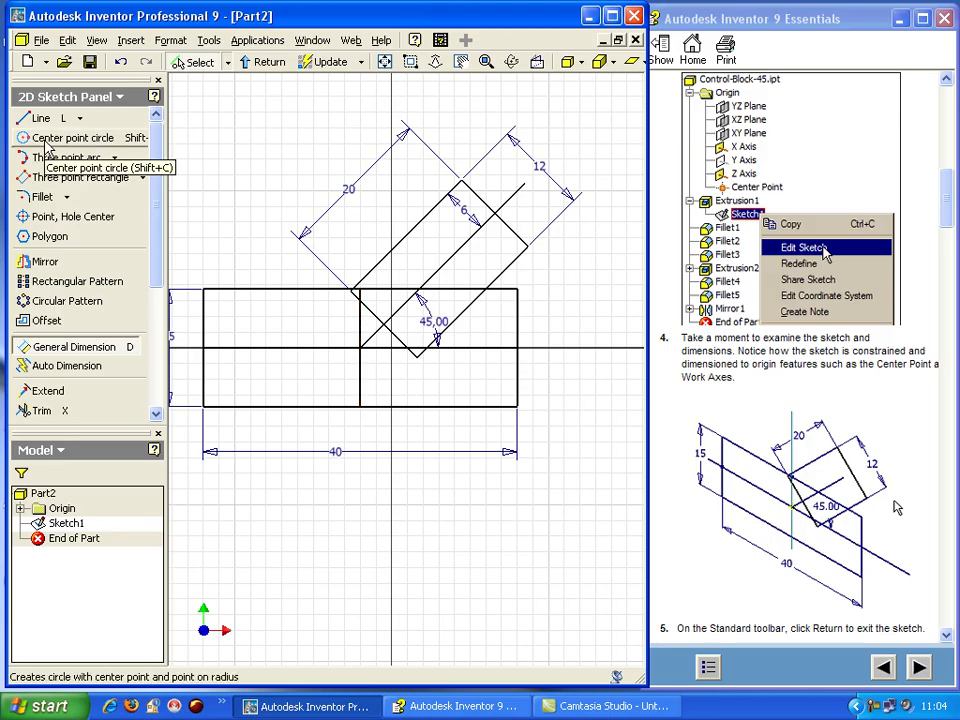
click(263, 64)
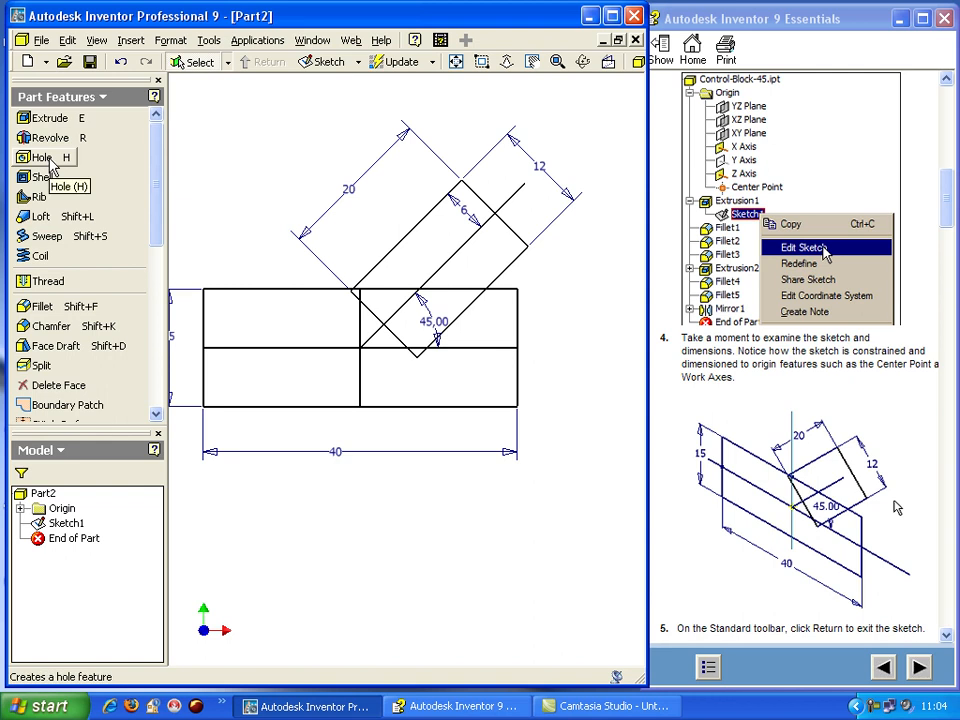
- Extrude all regions of the horizontal and tilted rectangles together as a solid with a distance of 15 mm
click(58, 120)
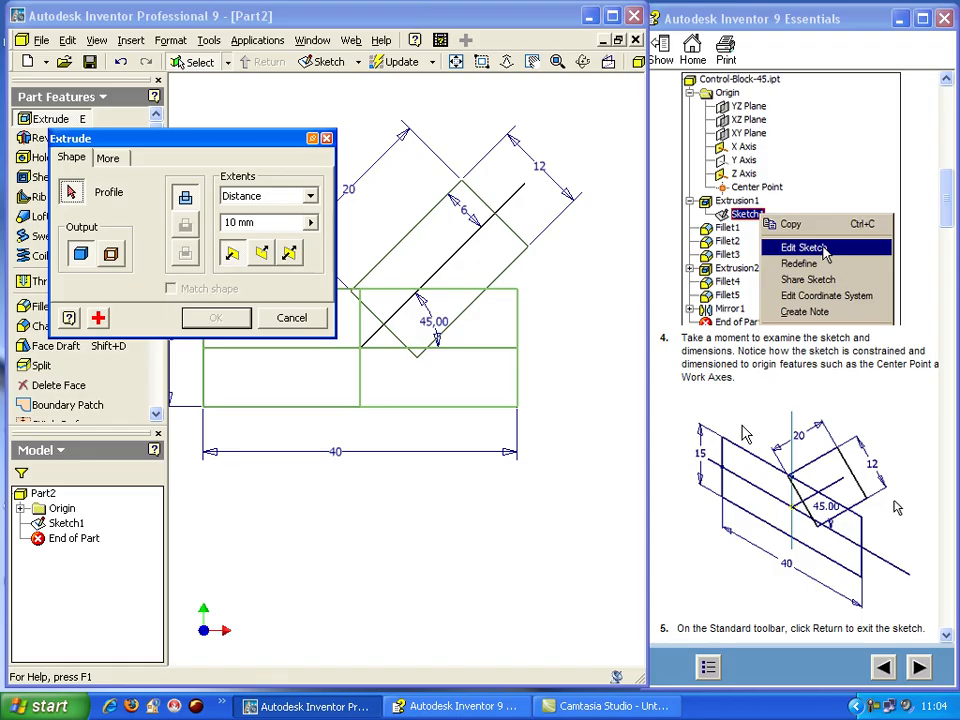
click(817, 192)
scroll(835, 208, up, 1)
scroll(838, 216, up, 6)
scroll(838, 216, down, 2)
scroll(838, 216, up, 2)
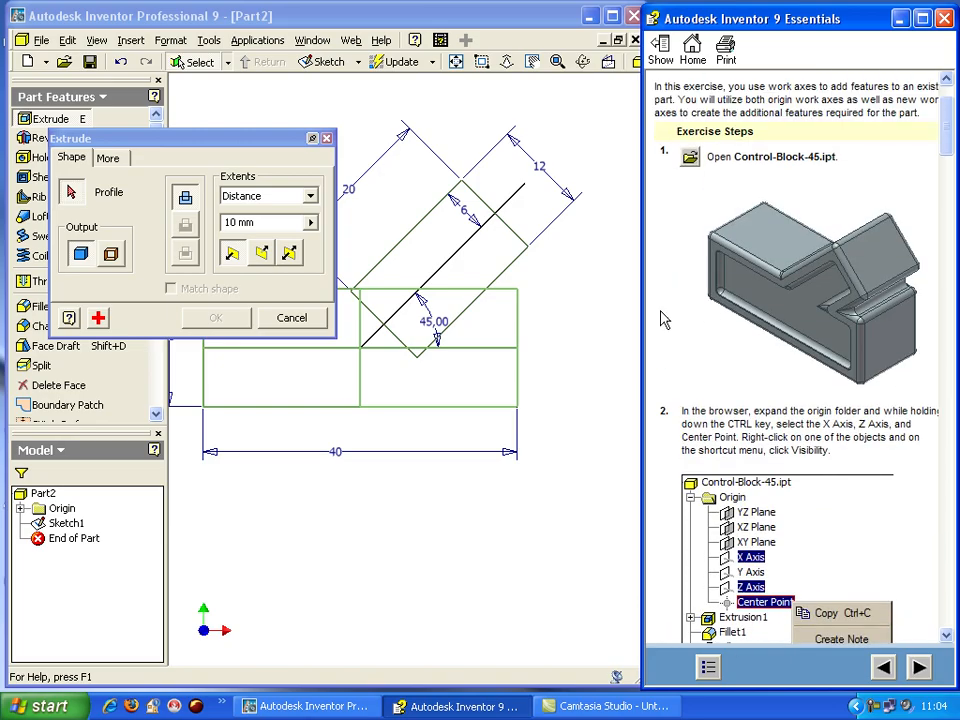
mouse_move(212, 140)
mouse_down()
mouse_move(158, 11)
mouse_move(153, 26)
mouse_up()
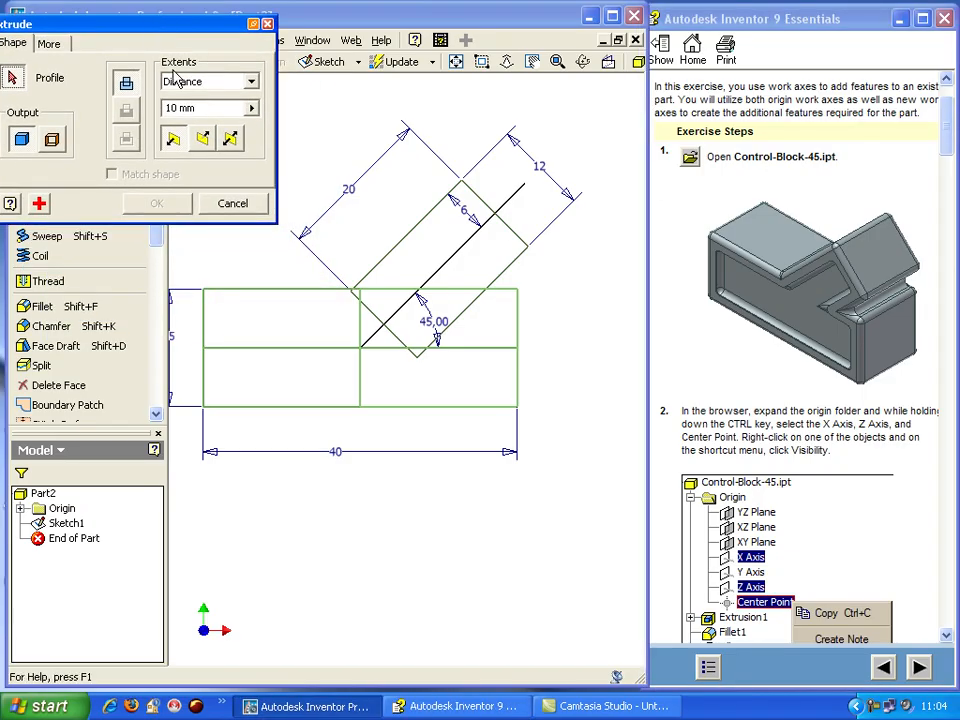
click(302, 378)
click(425, 382)
click(450, 273)
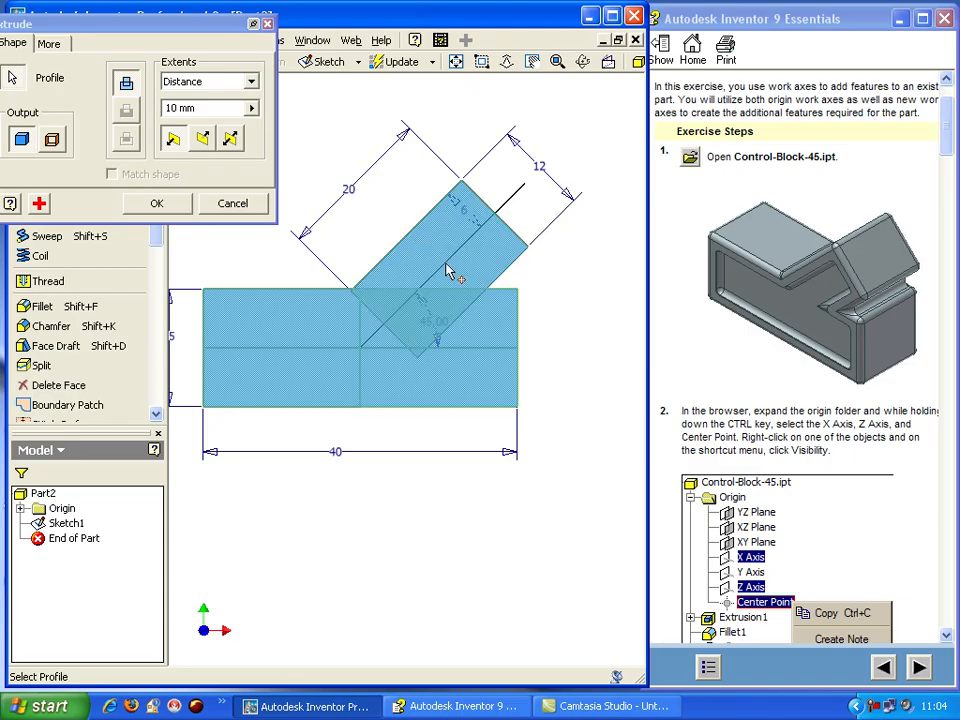
click(171, 108)
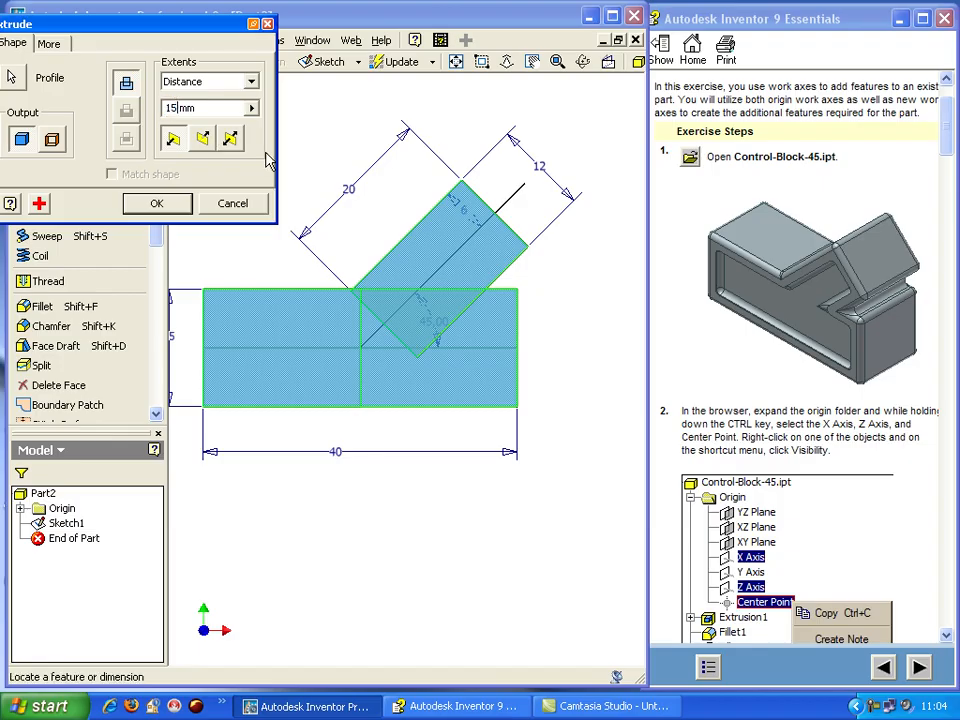
click(156, 203)
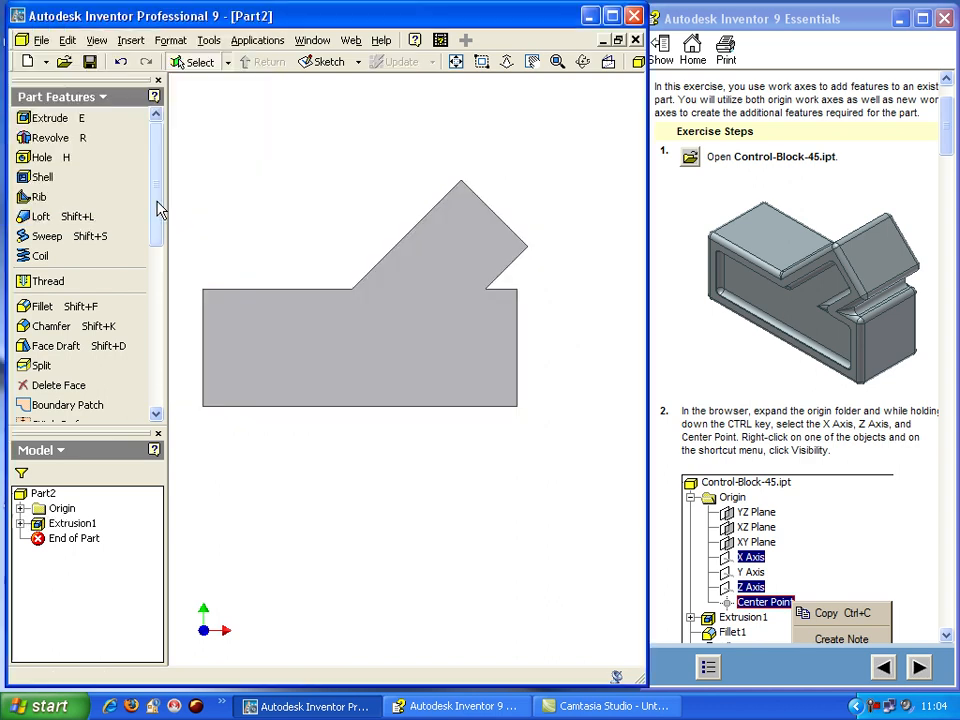
- Edit the block's extrusion and set its distance to 20 mm
right_click(292, 197)
click(349, 346)
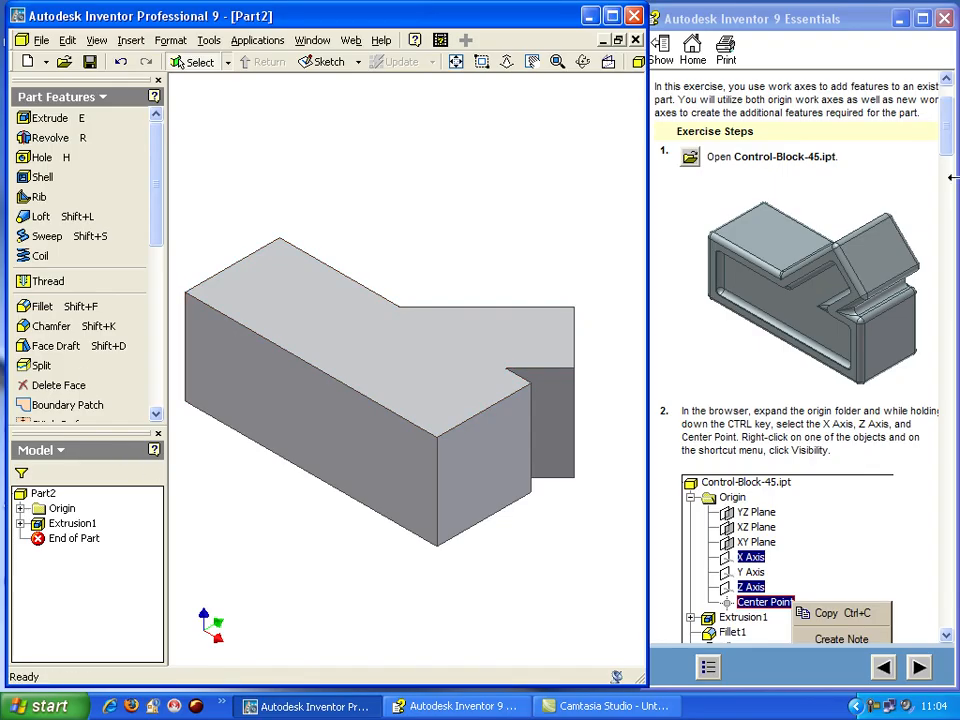
right_click(74, 522)
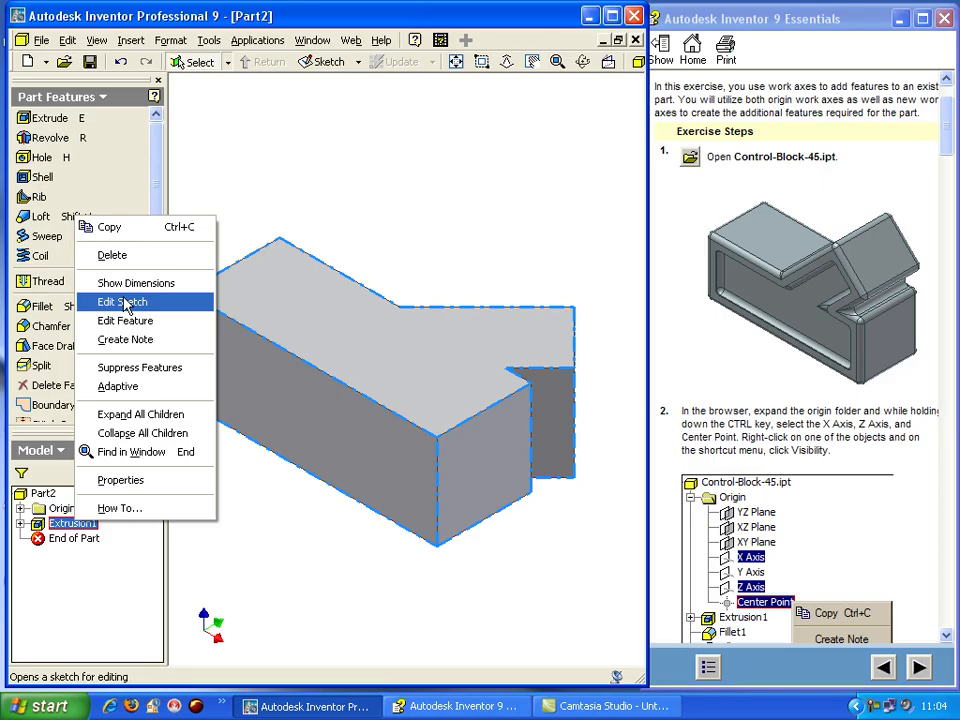
click(125, 321)
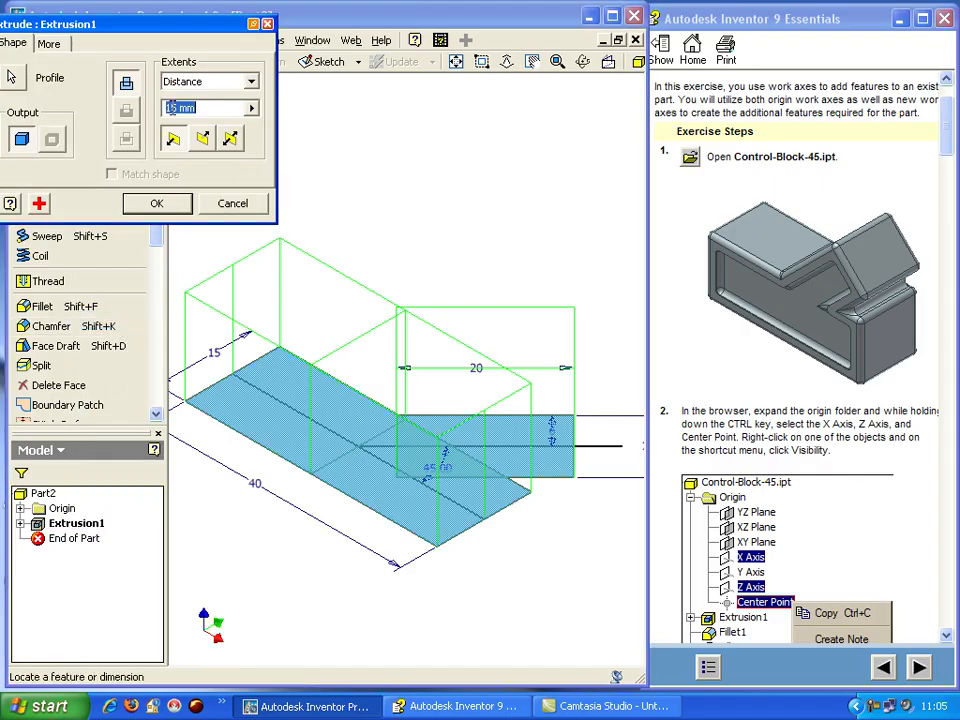
double_click(168, 108)
text(20)
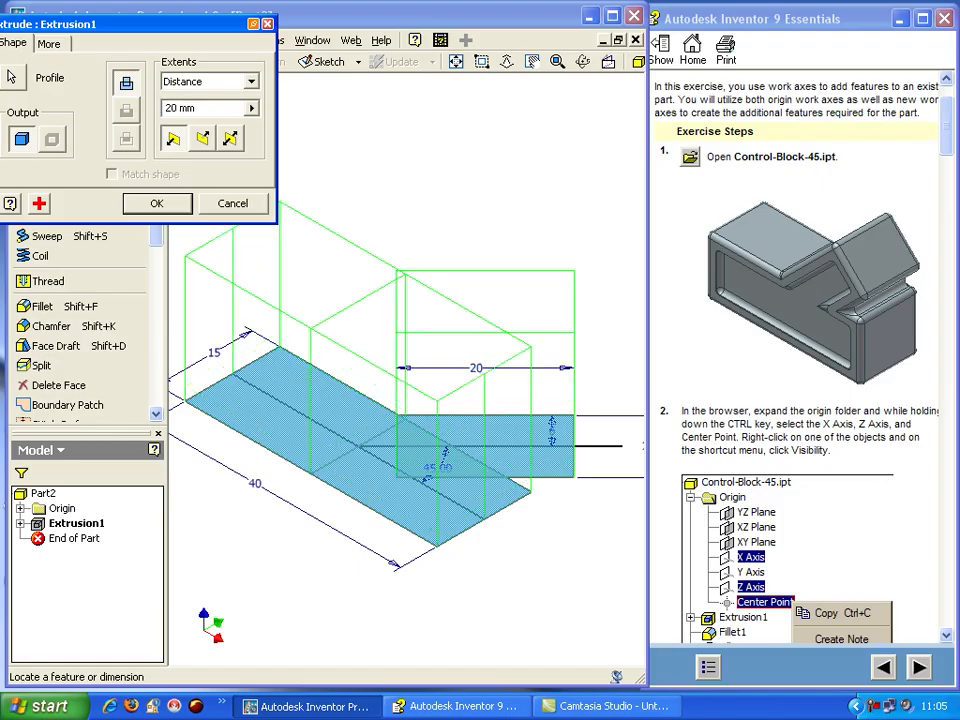
click(156, 203)
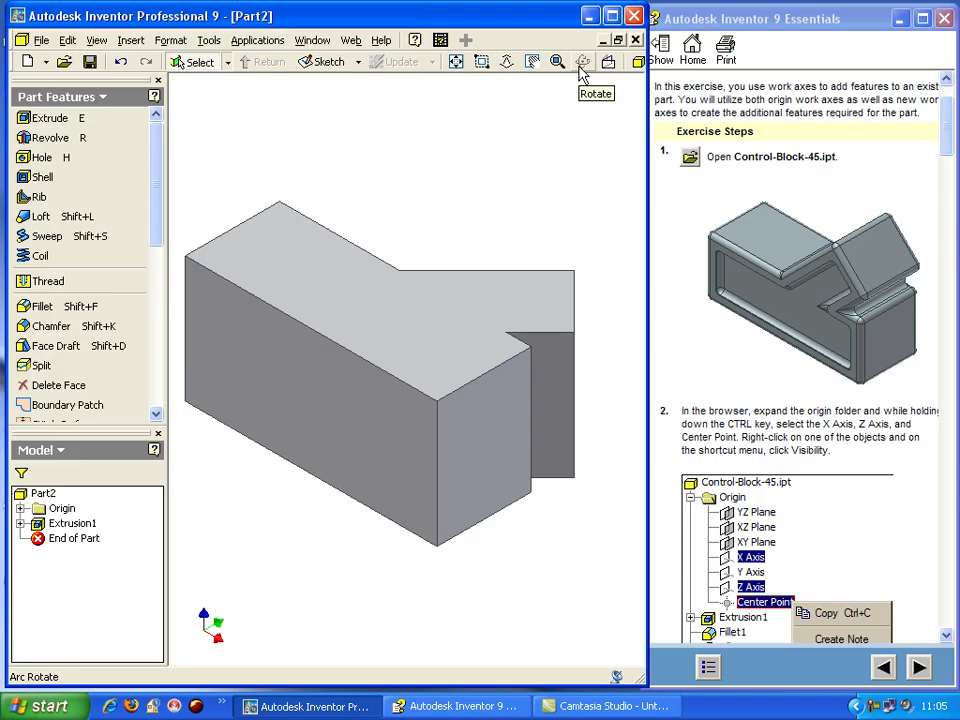
- Start a sketch on the block's upper Y-shaped face and offset its whole outline inward by about 2.5 mm
click(325, 66)
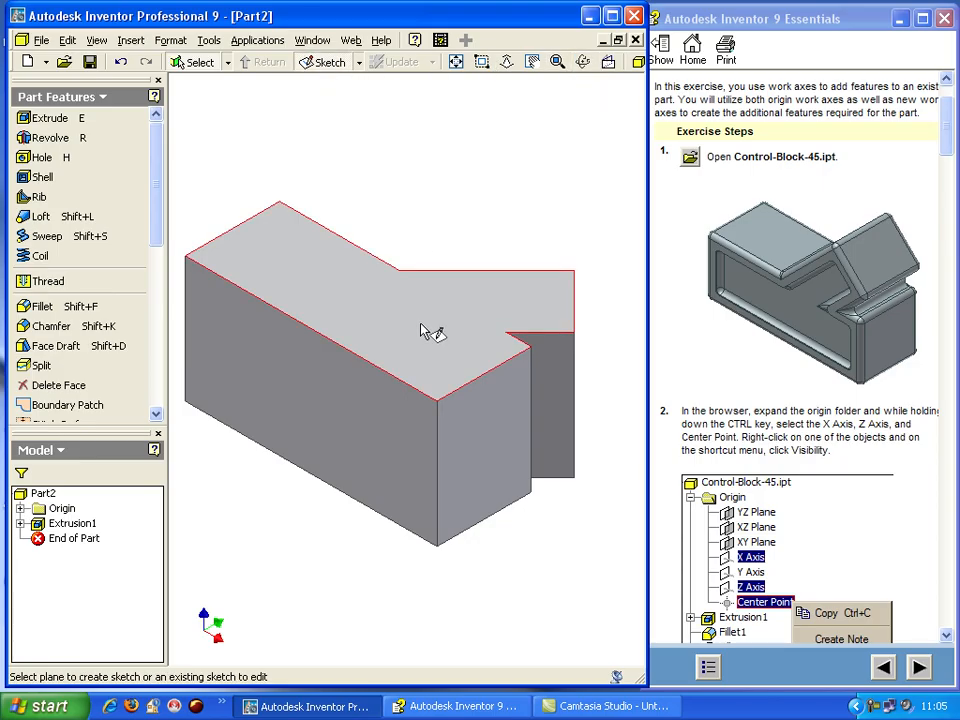
click(422, 332)
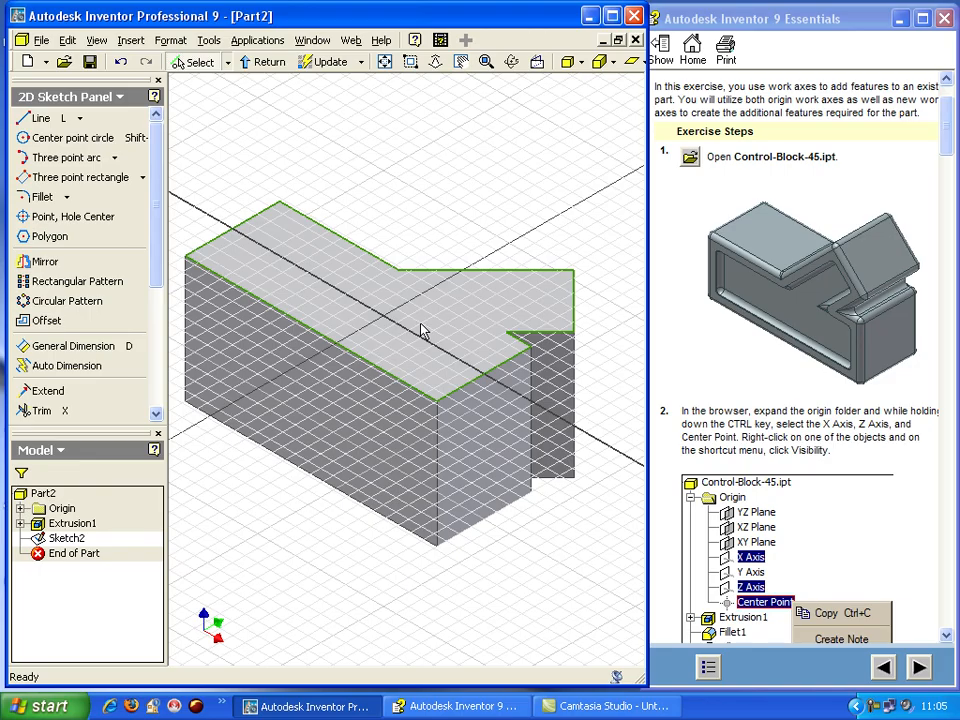
click(537, 62)
click(397, 297)
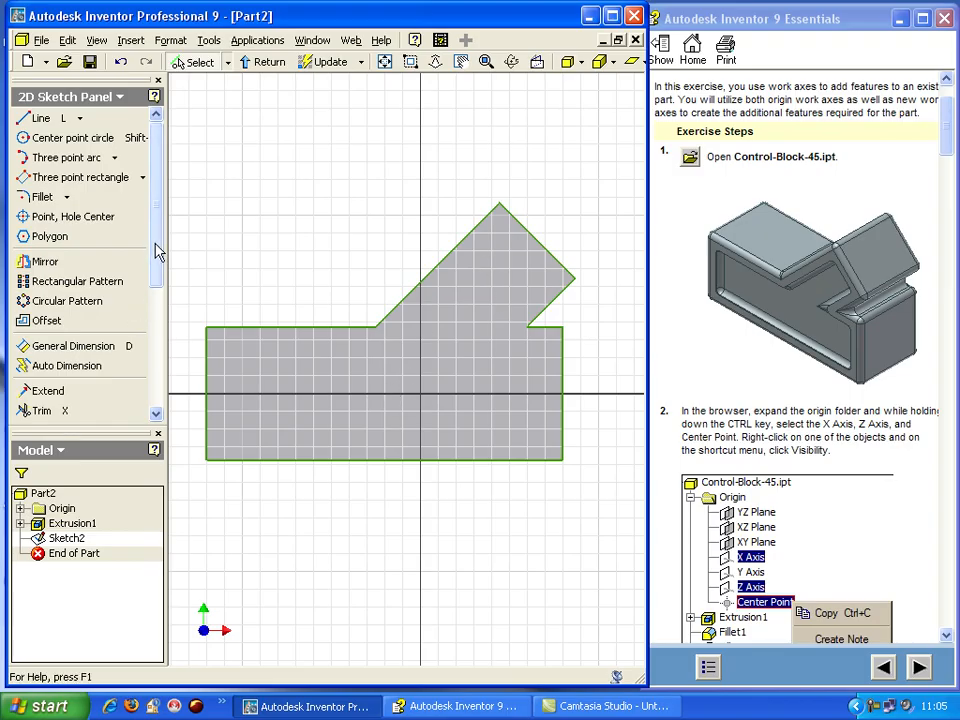
mouse_move(160, 250)
mouse_down()
mouse_move(160, 370)
mouse_move(156, 211)
mouse_up()
click(35, 321)
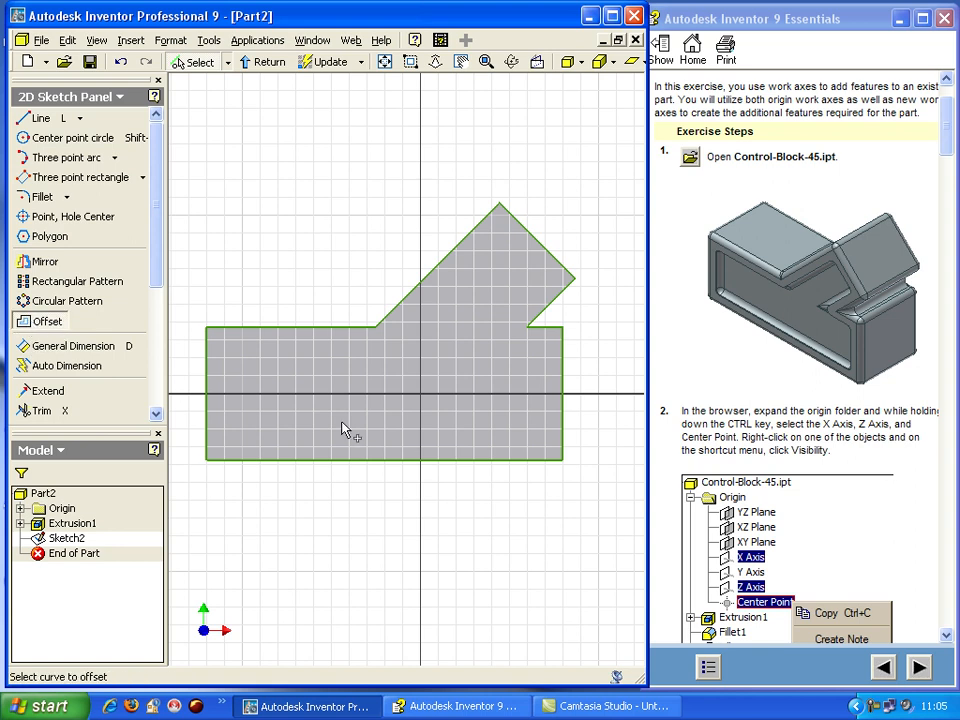
click(44, 325)
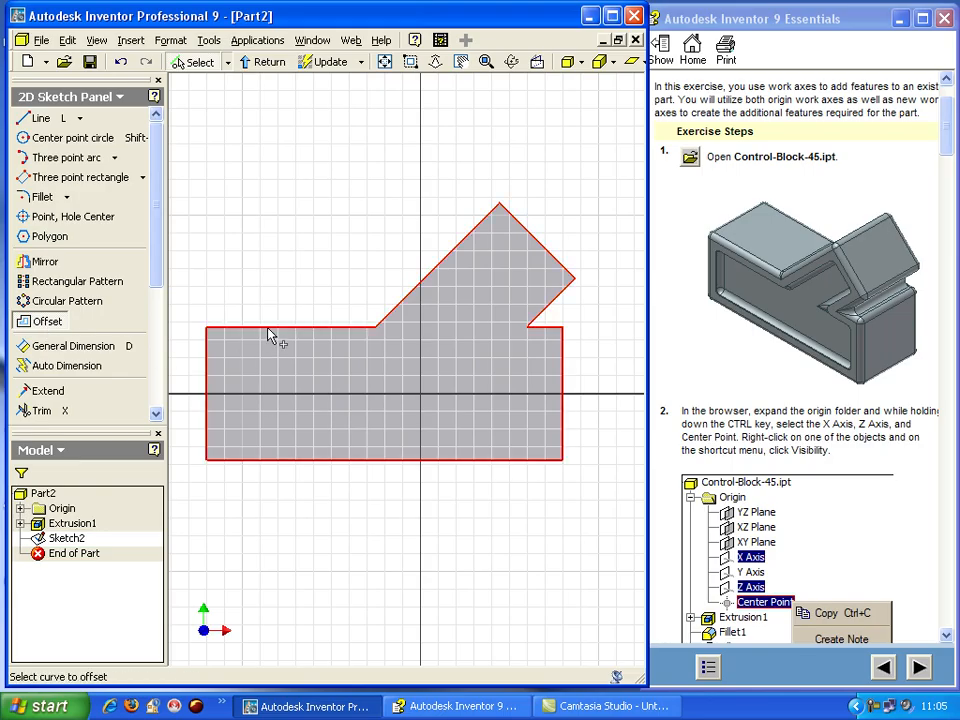
click(269, 336)
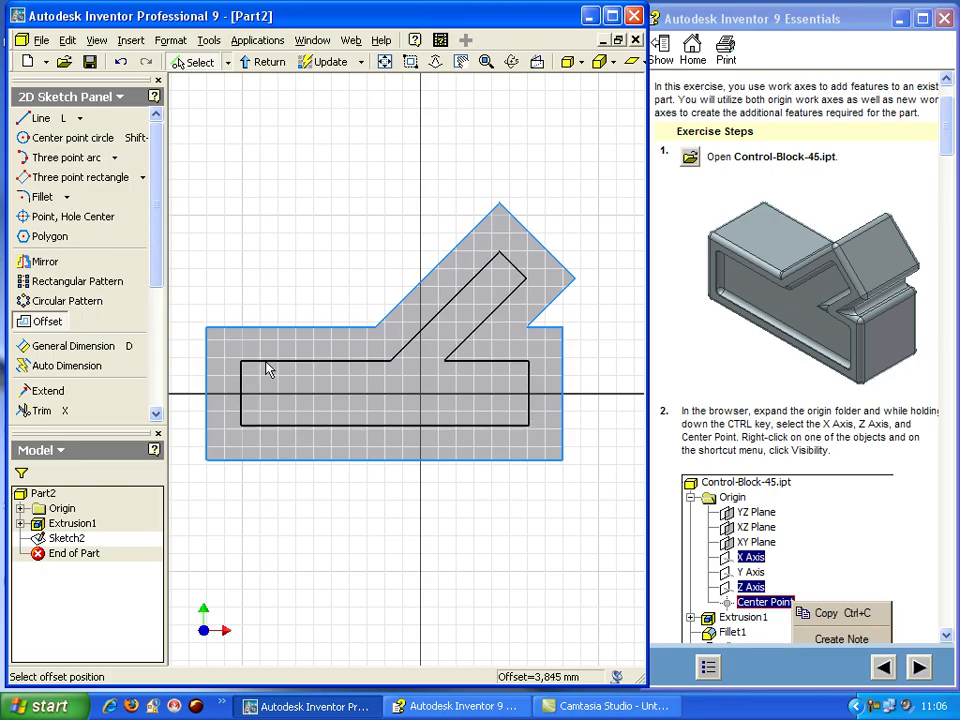
click(267, 357)
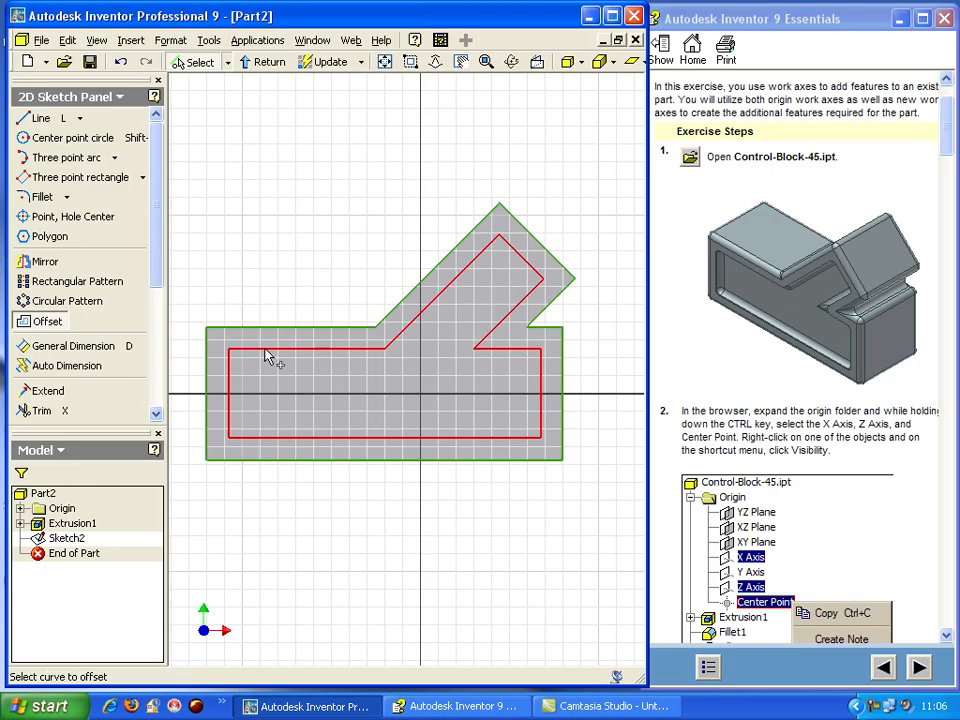
- Dimension the gap between the face's short left edge and the parallel offset line at 2.5 mm
click(72, 346)
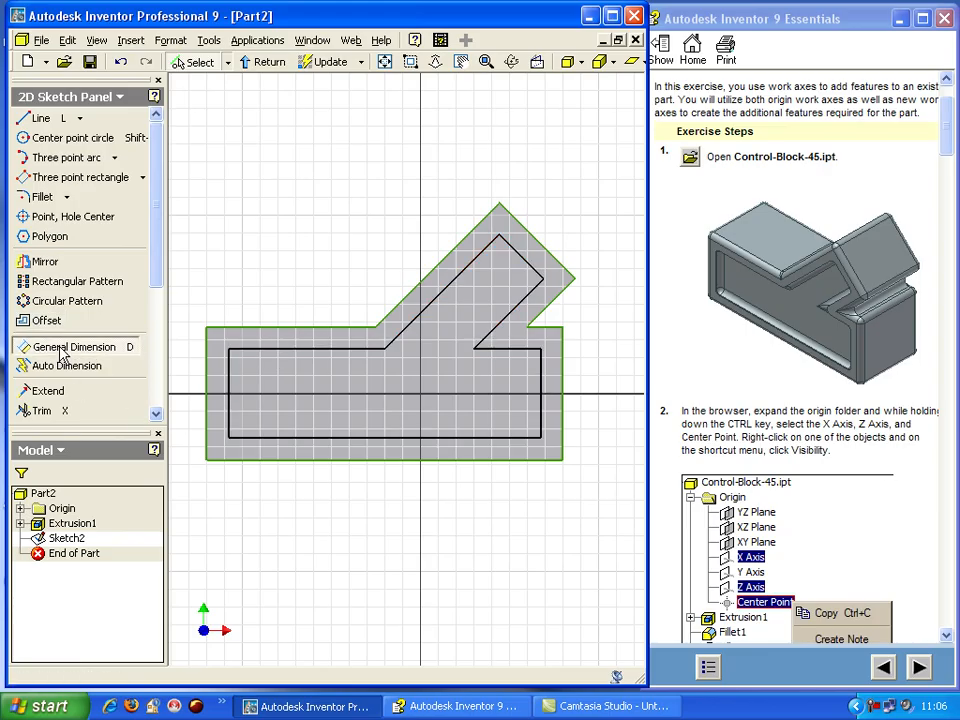
click(208, 400)
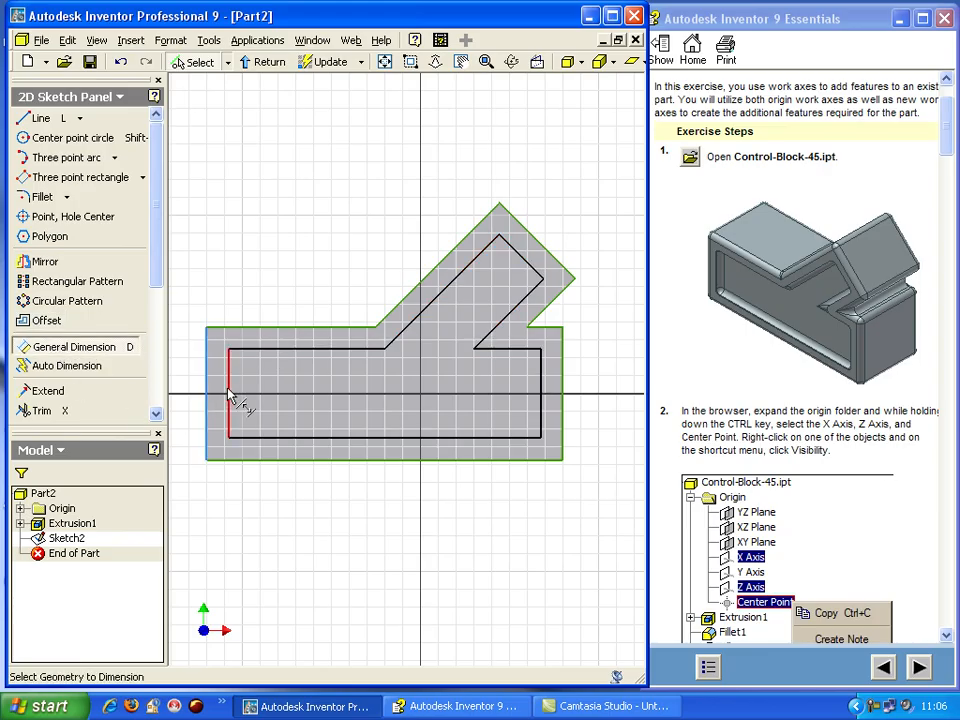
click(229, 397)
click(222, 392)
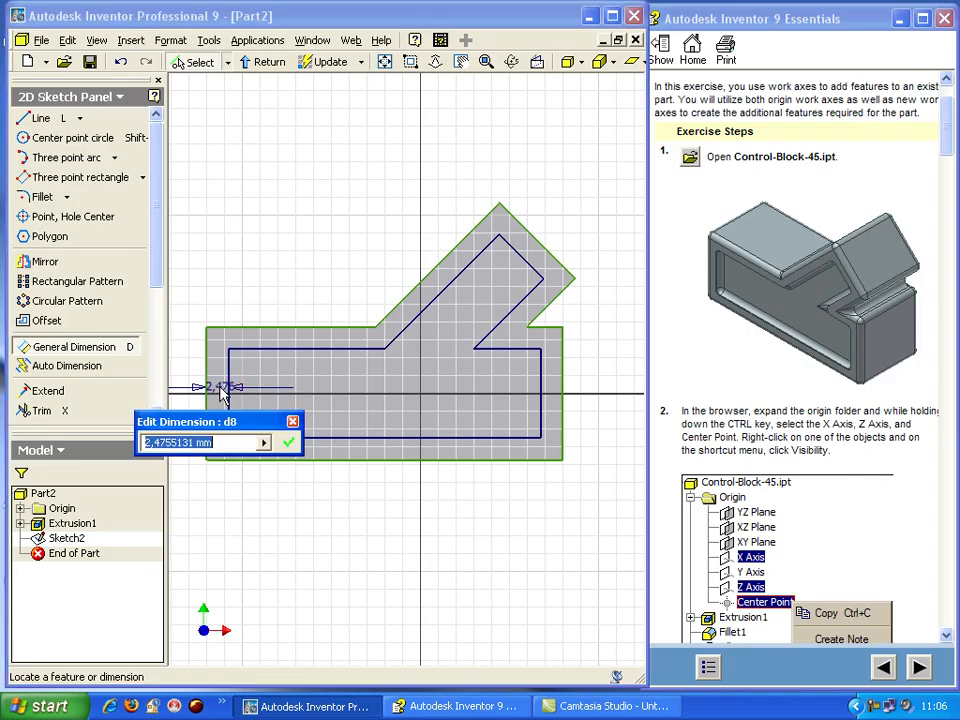
text(2.5)
key(Return)
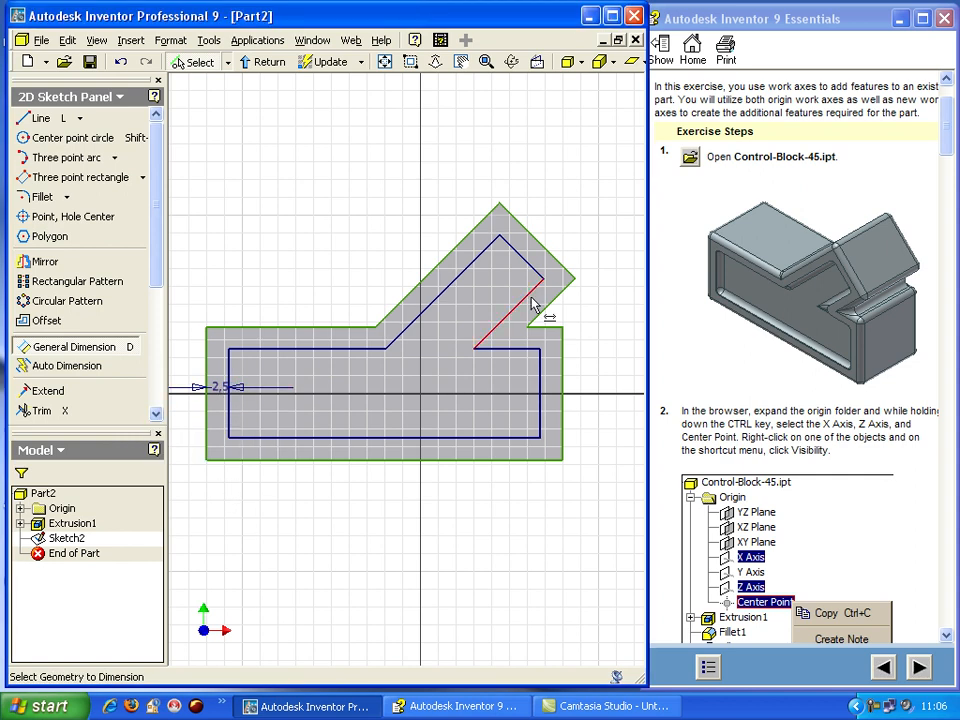
- Set the offset gap dimension to 3 mm, return to the isometric view and exit the sketch
double_click(217, 388)
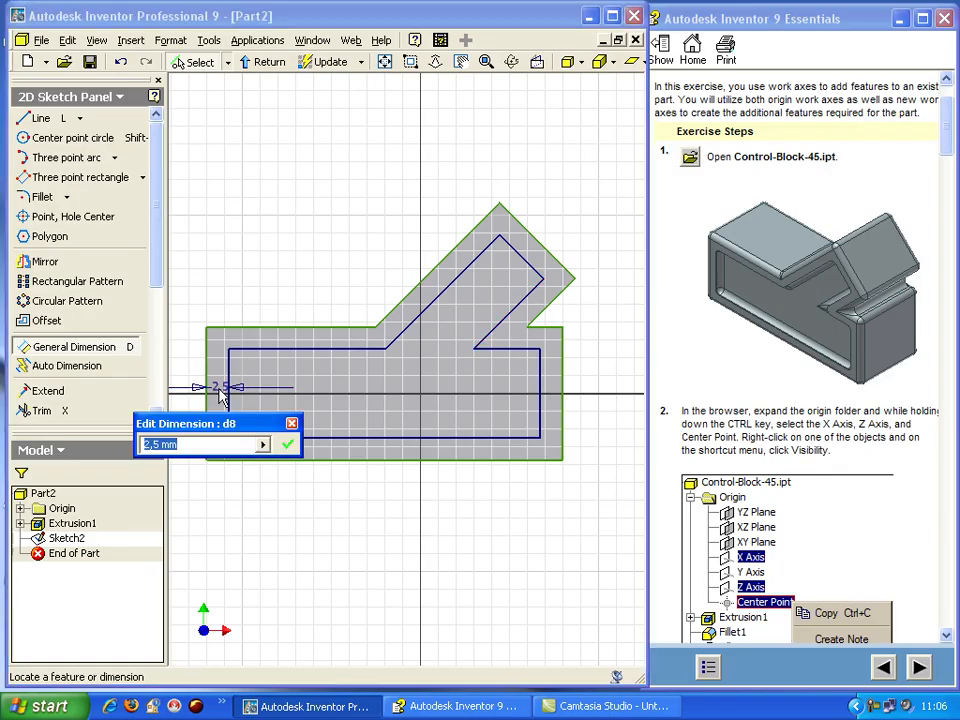
text(3)
key(Return)
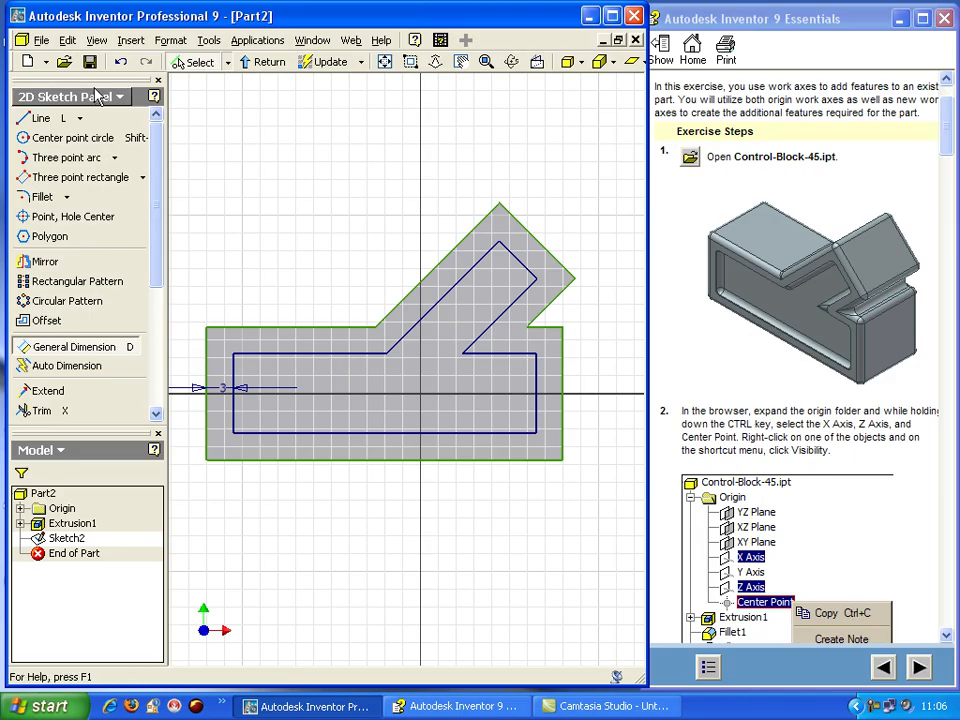
right_click(225, 149)
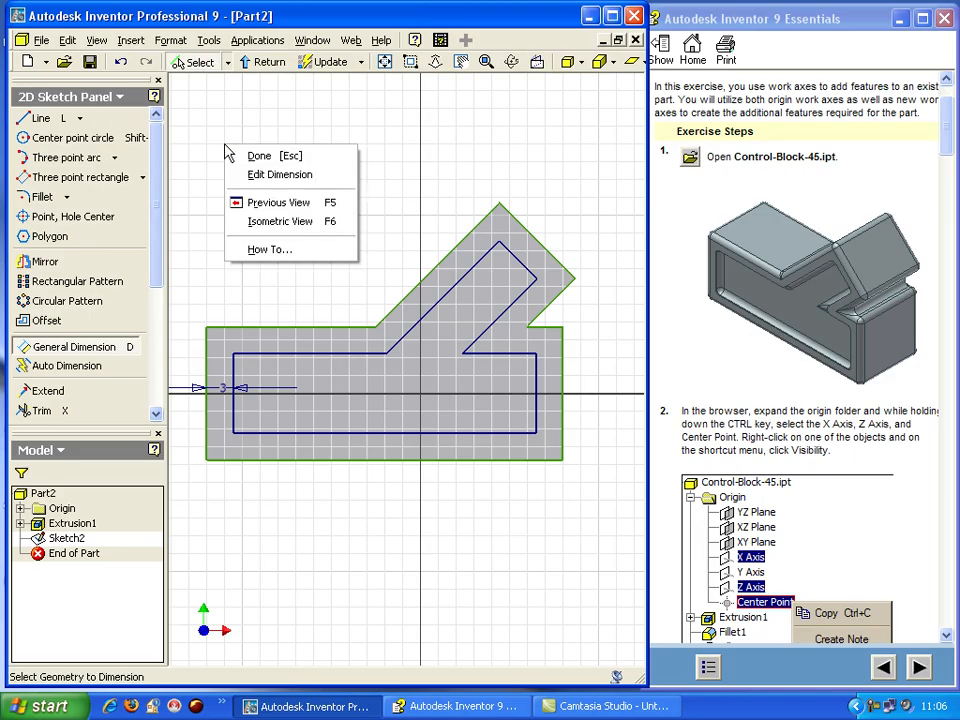
click(276, 222)
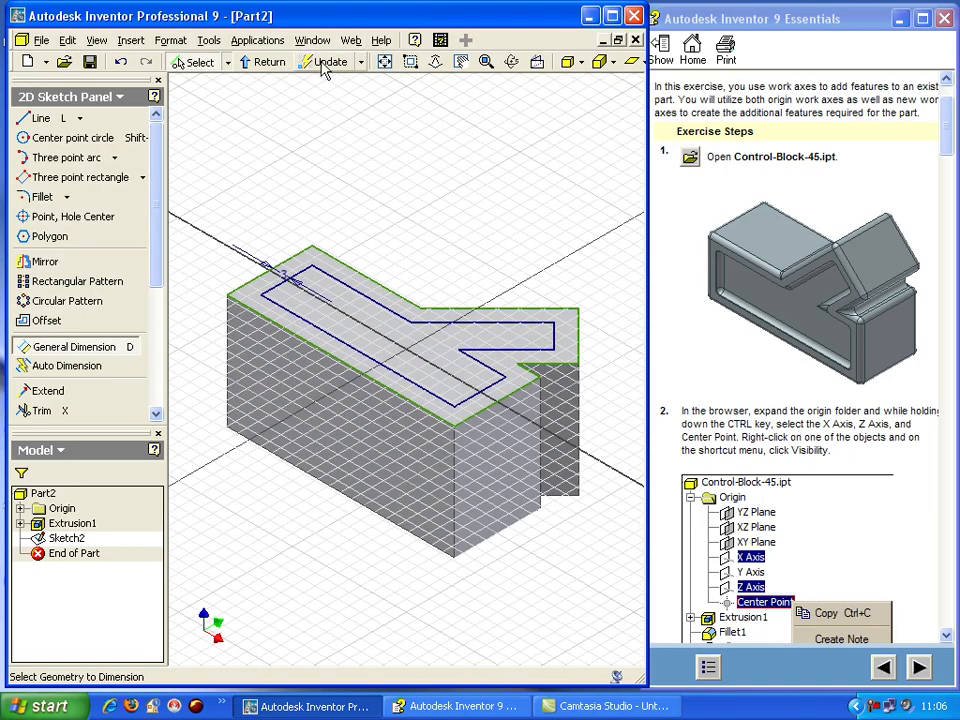
click(258, 61)
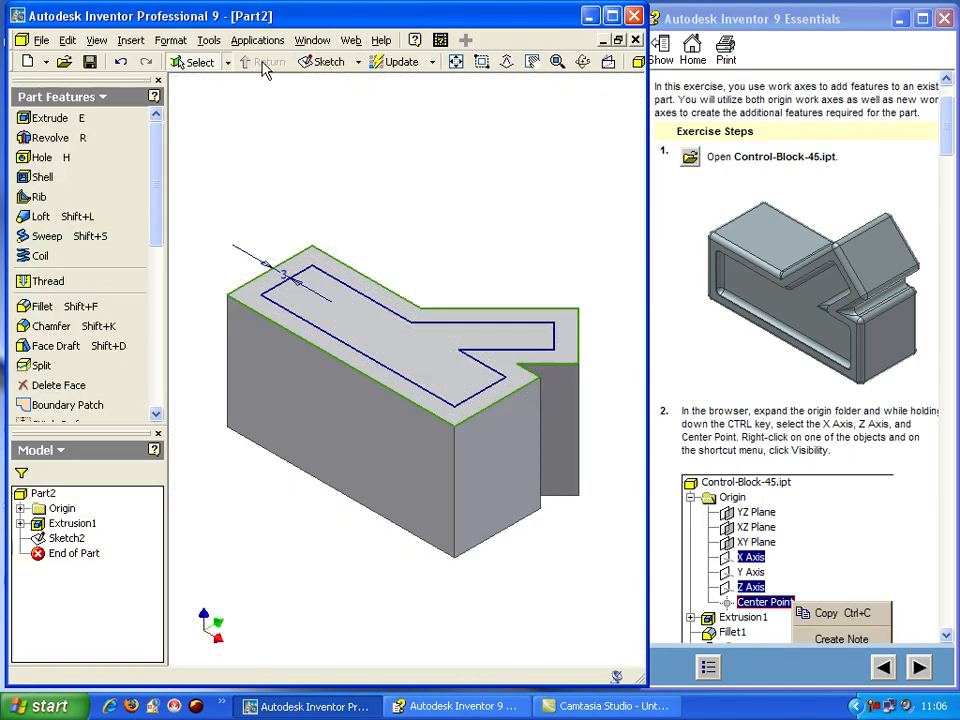
- Extrude the inner offset profile as a cut 2 mm deep into the block to form the pocket
click(48, 118)
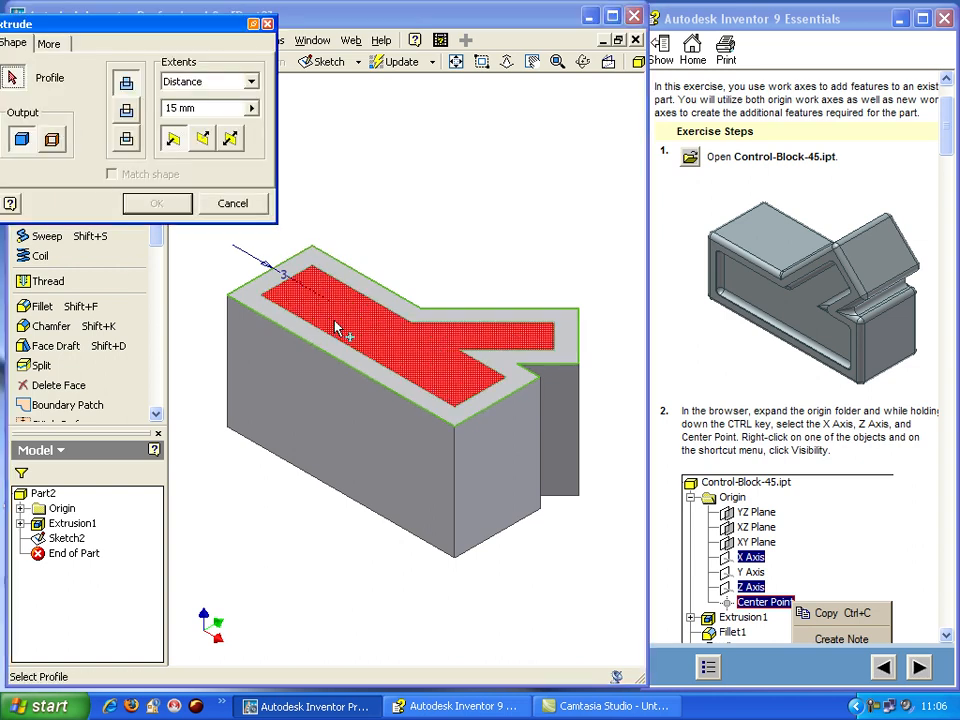
click(338, 332)
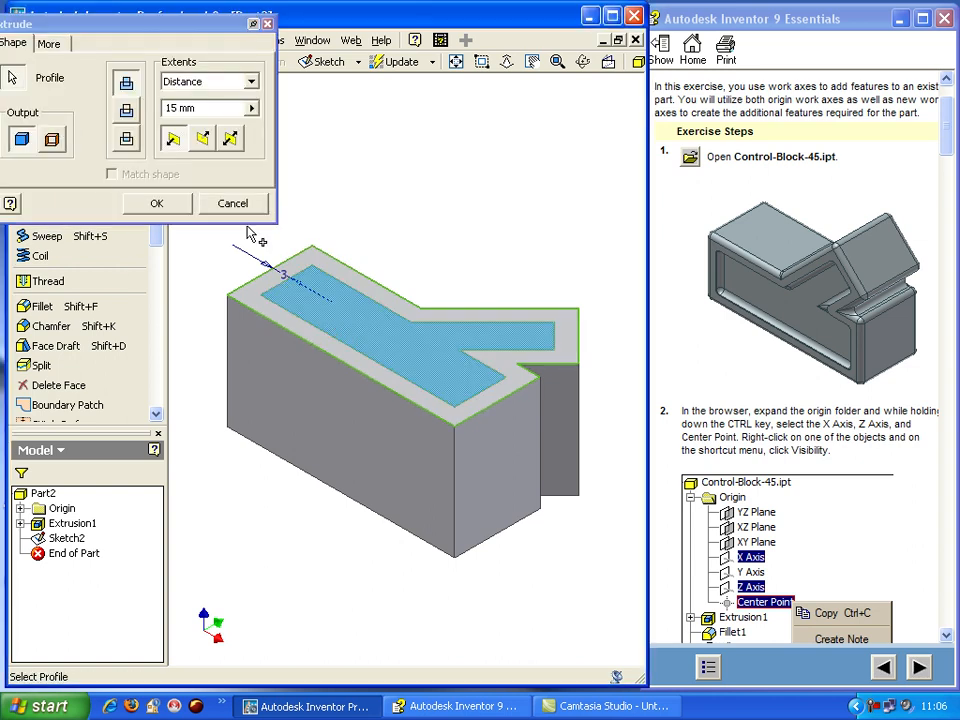
click(127, 111)
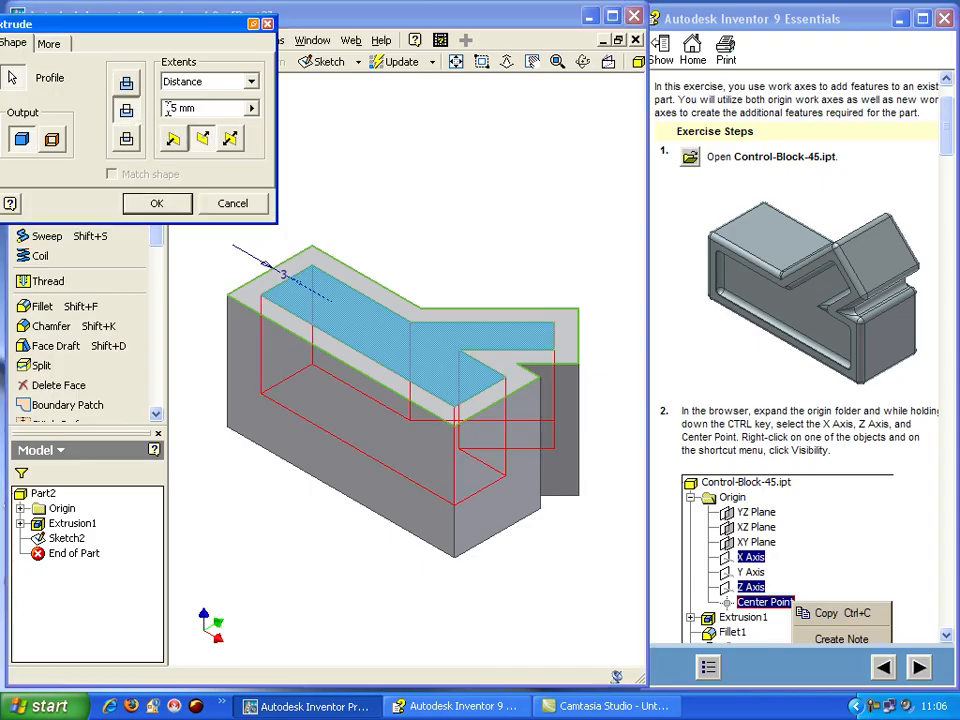
drag(177, 110, 166, 108)
text(2)
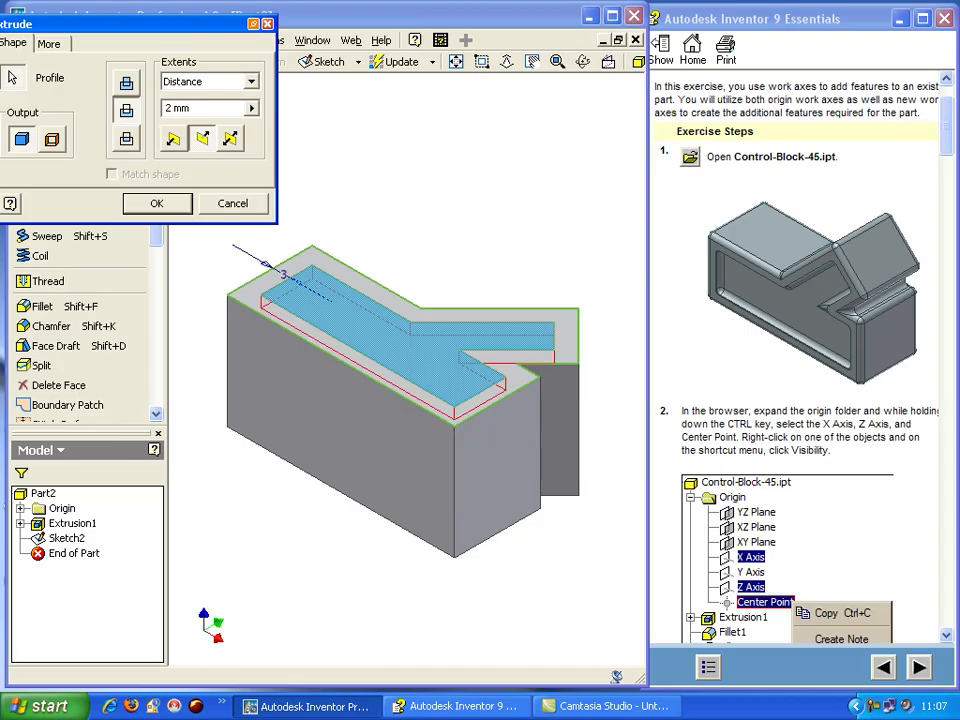
click(166, 206)
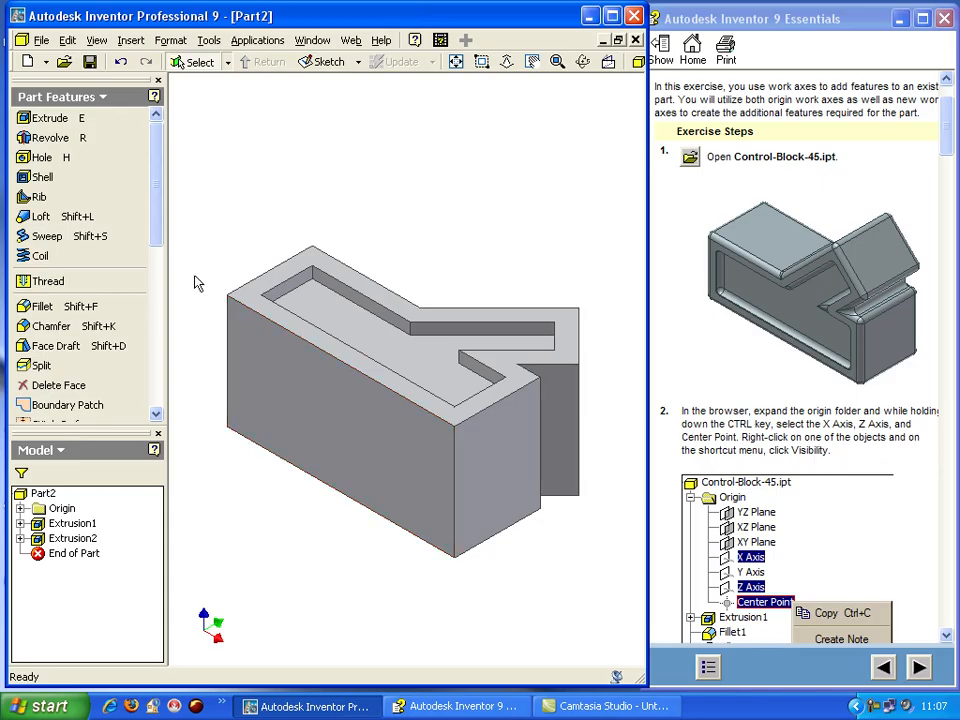
- Fillet all eight upper rim edges of the Y-shaped pocket with a constant radius of 1 mm
click(42, 306)
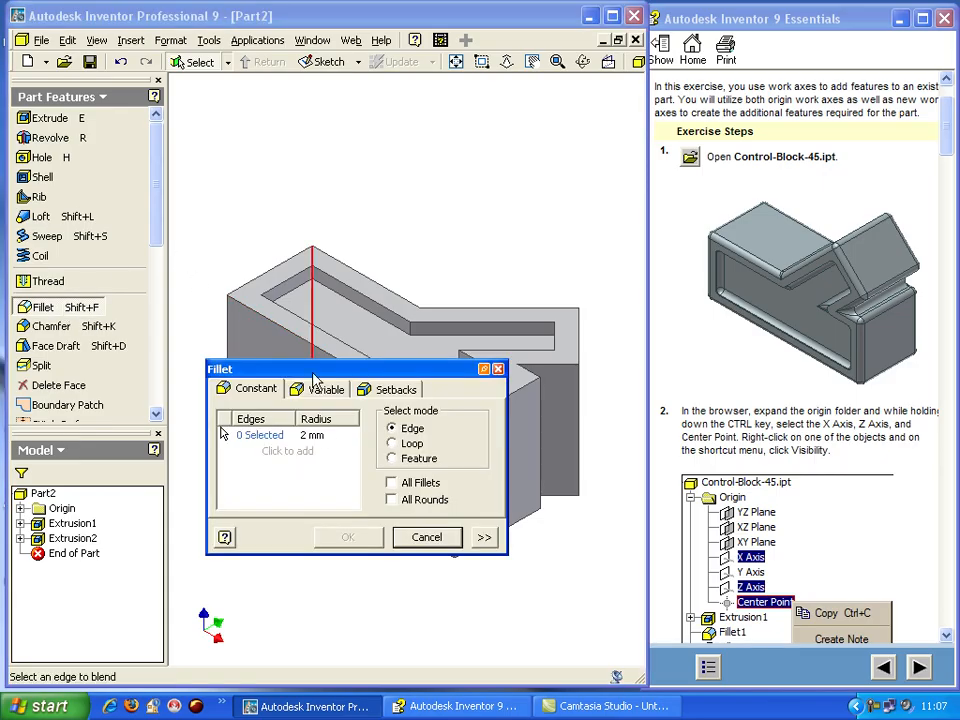
drag(320, 375, 225, 459)
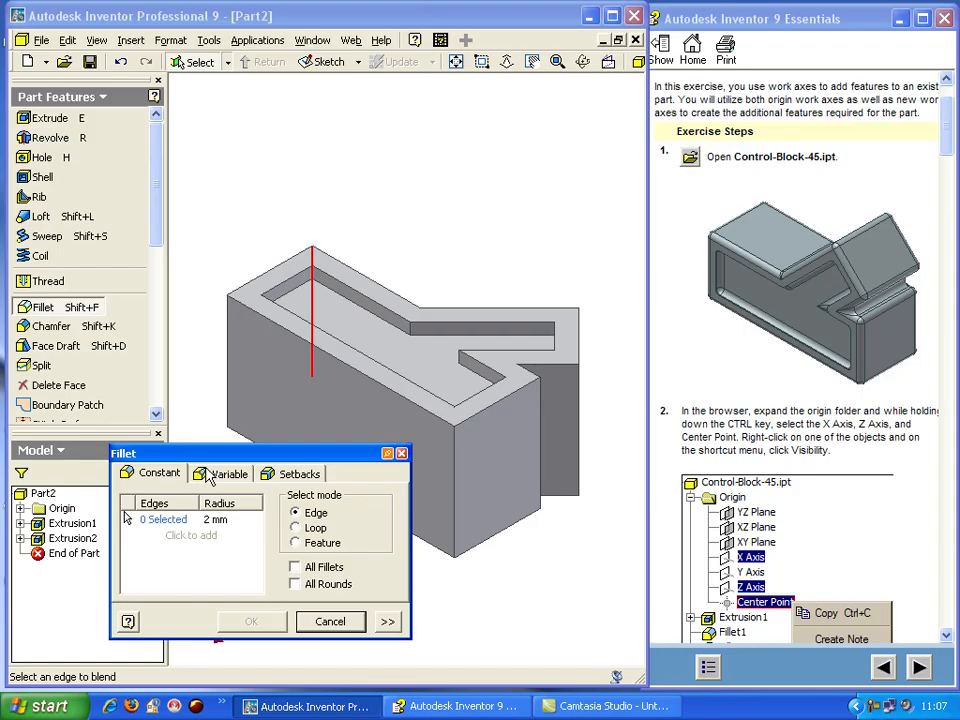
click(229, 476)
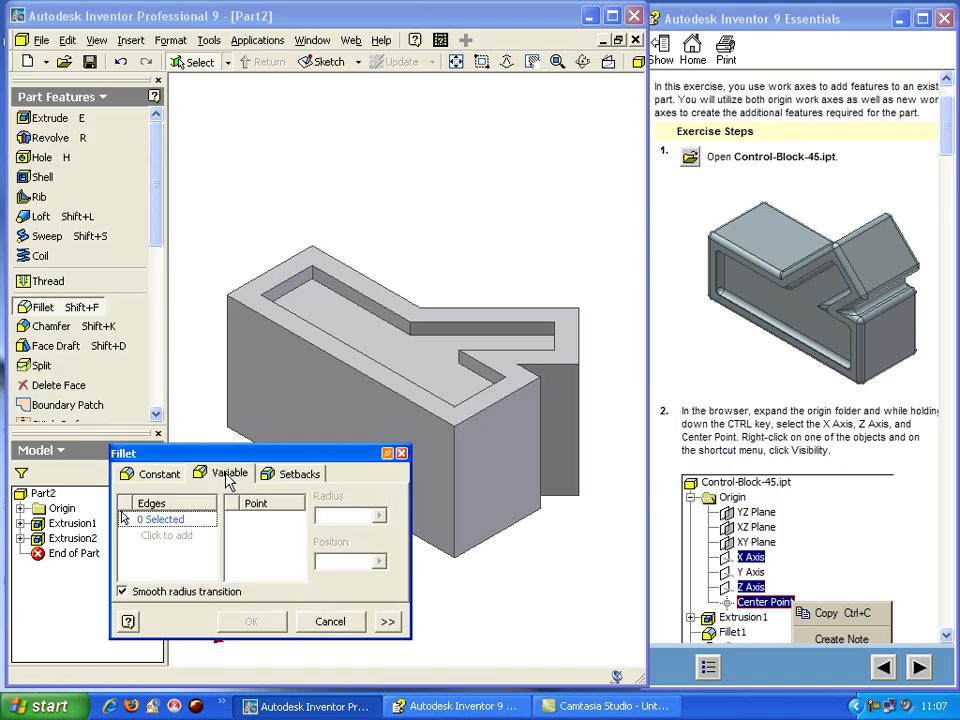
click(166, 476)
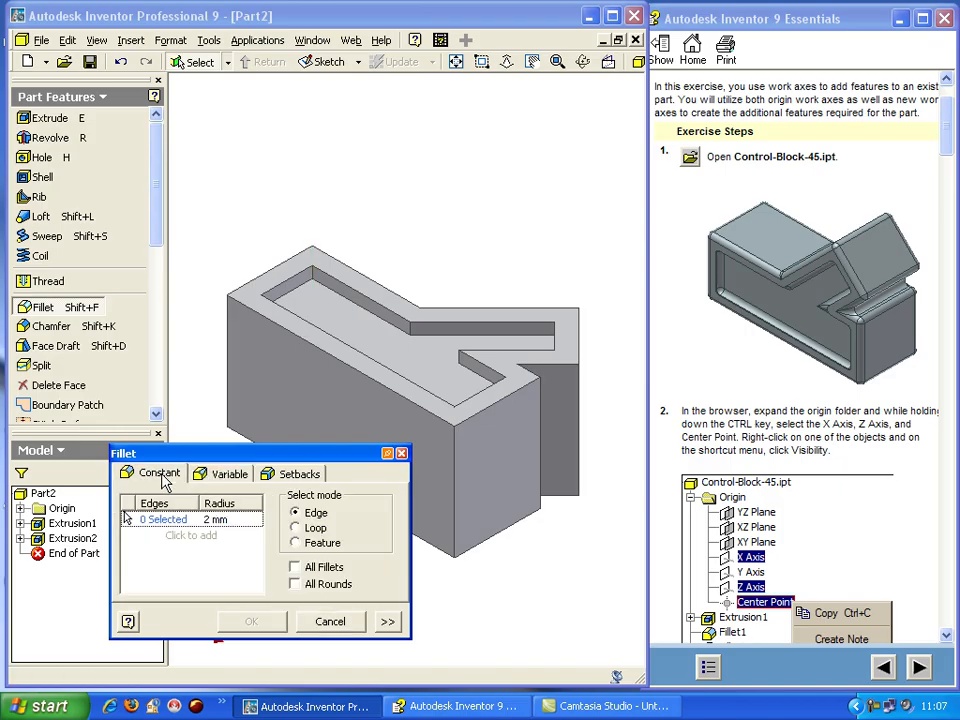
click(212, 520)
click(208, 519)
drag(208, 519, 204, 519)
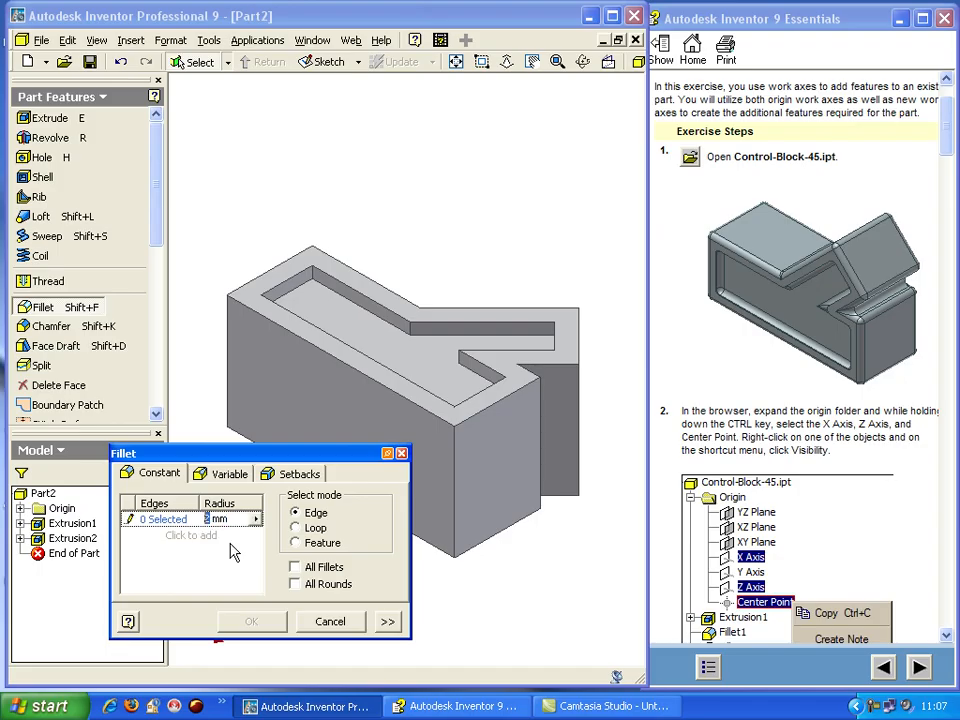
text(1)
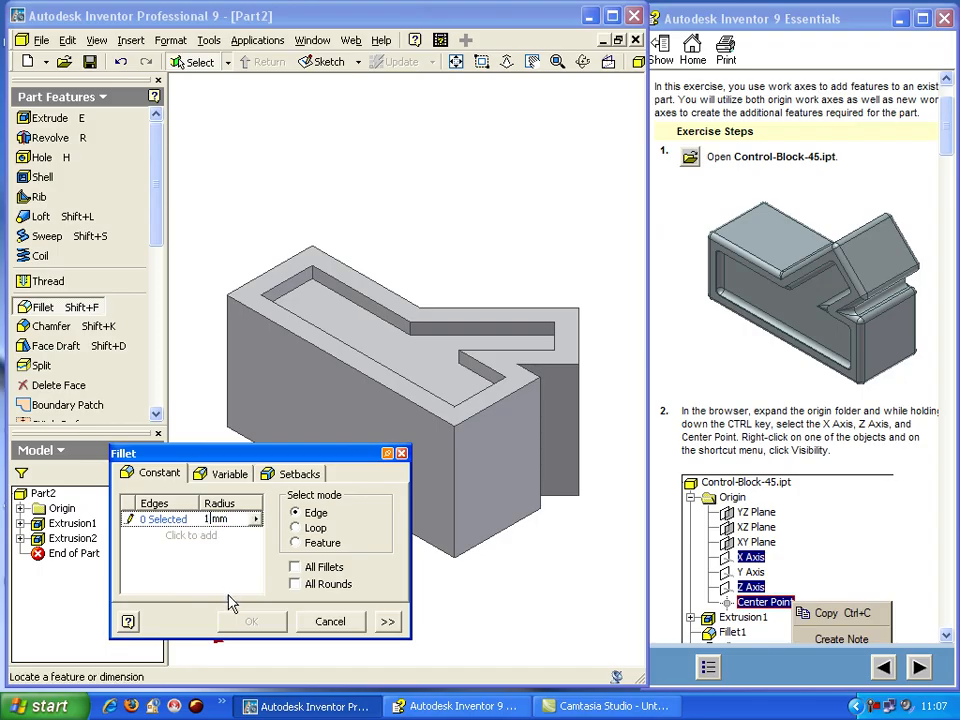
click(130, 520)
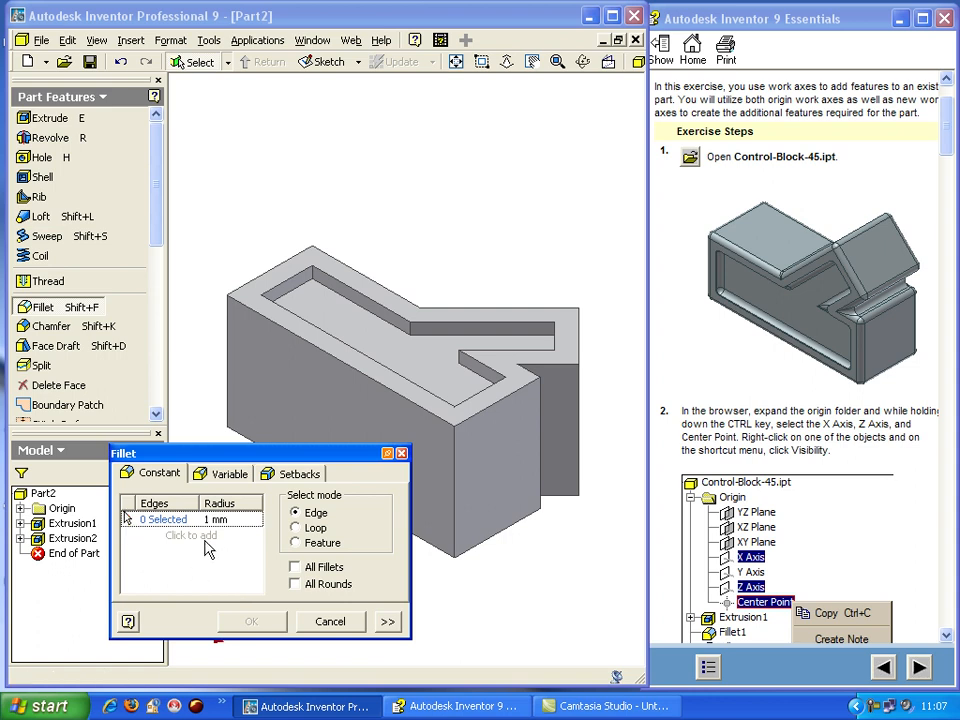
click(288, 316)
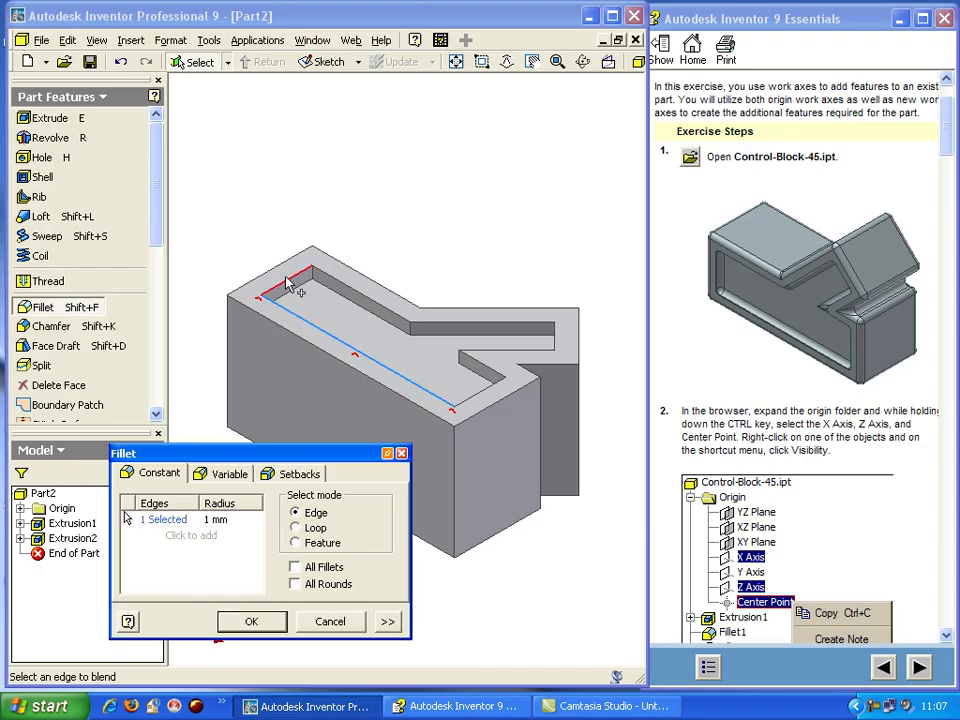
click(294, 277)
click(355, 300)
click(484, 326)
click(553, 343)
click(550, 354)
click(490, 386)
click(497, 378)
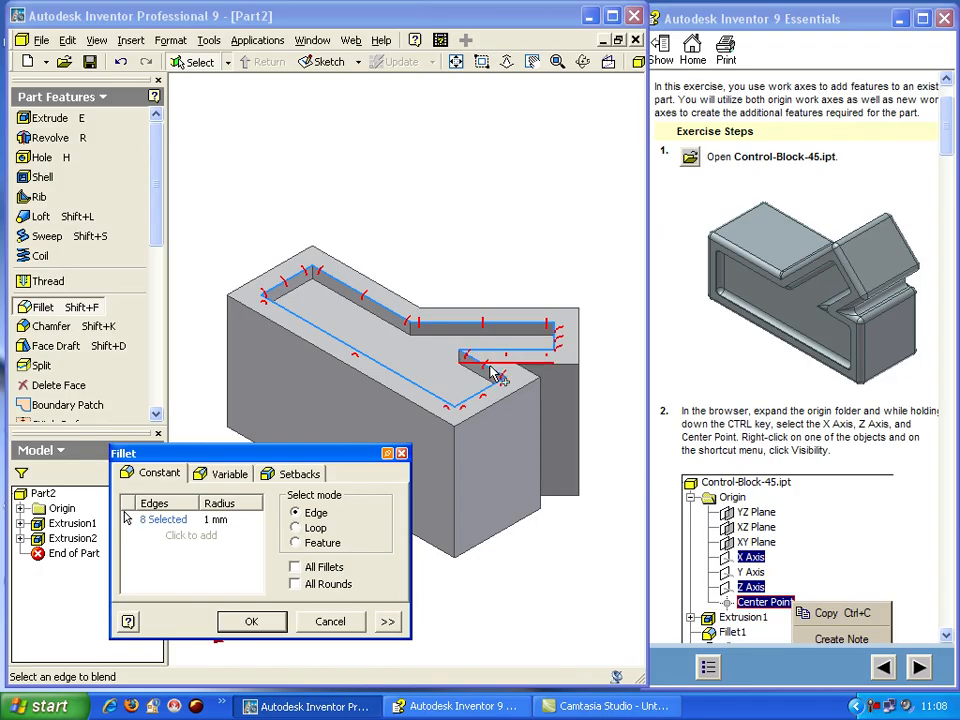
click(246, 625)
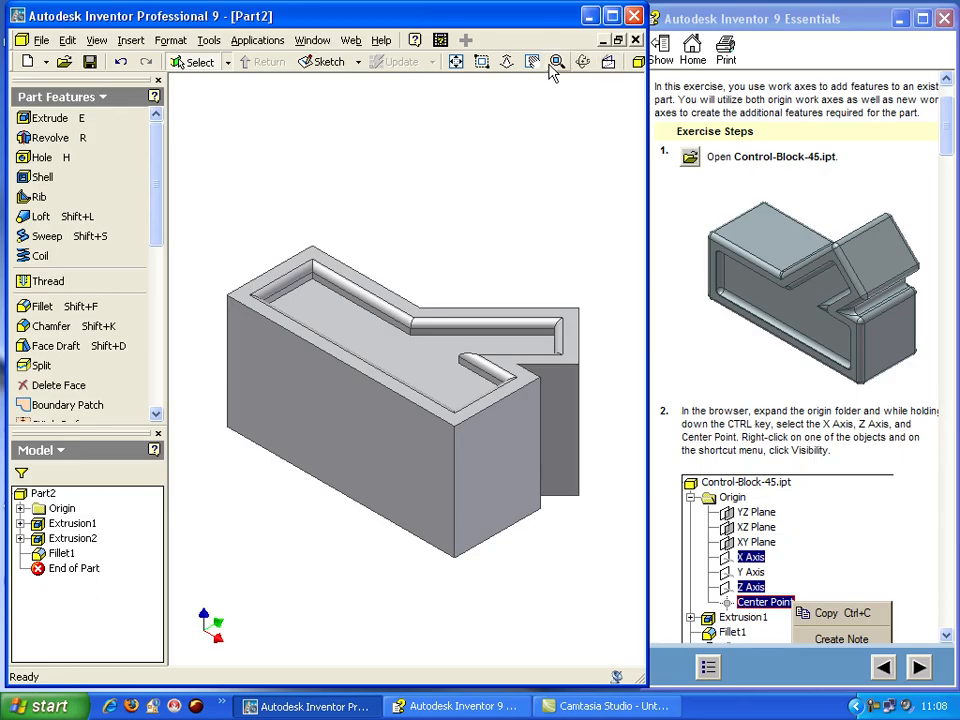
- Examine the filleted pocket from another angle and read the exercise instructions on the new end-face sketch, projected axis and hole
click(583, 62)
drag(440, 270, 215, 260)
scroll(866, 553, down, 8)
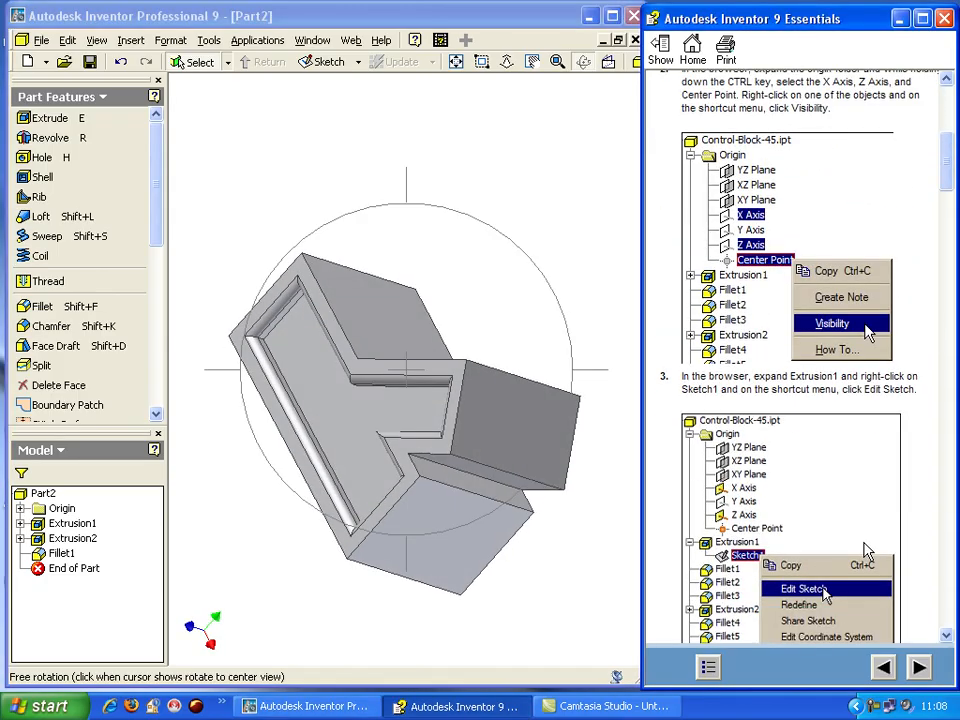
scroll(897, 507, down, 15)
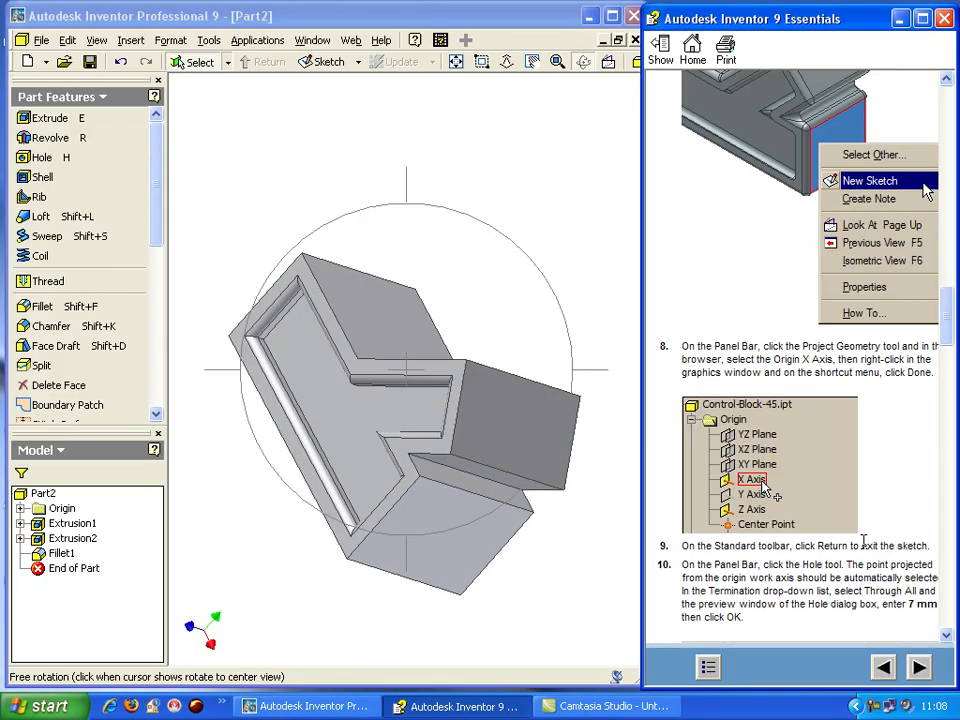
scroll(868, 552, up, 4)
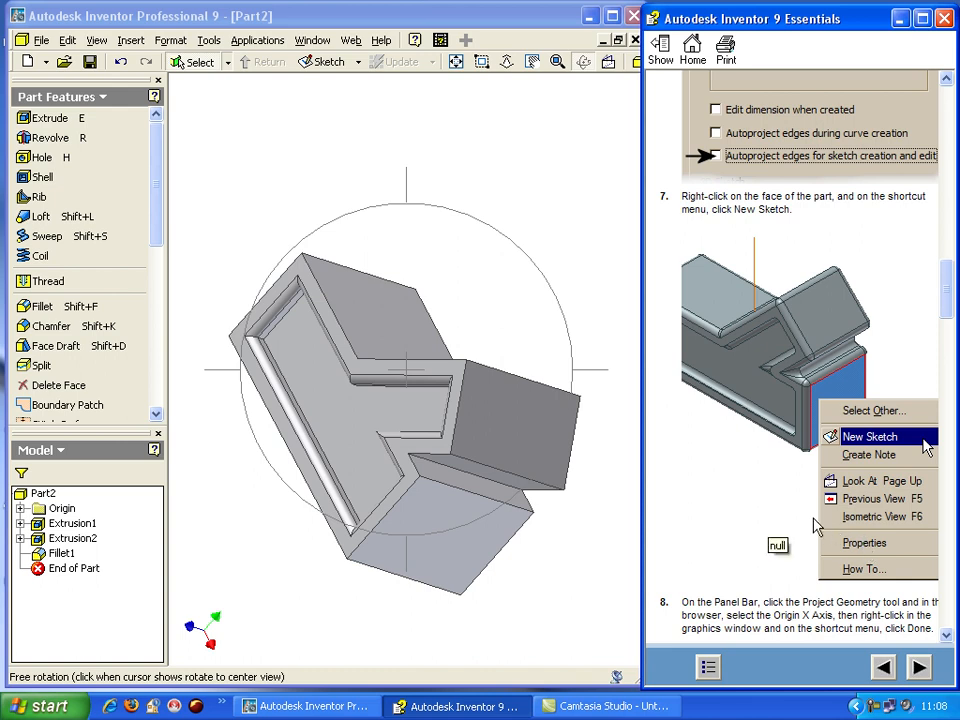
scroll(816, 527, down, 4)
scroll(855, 531, down, 2)
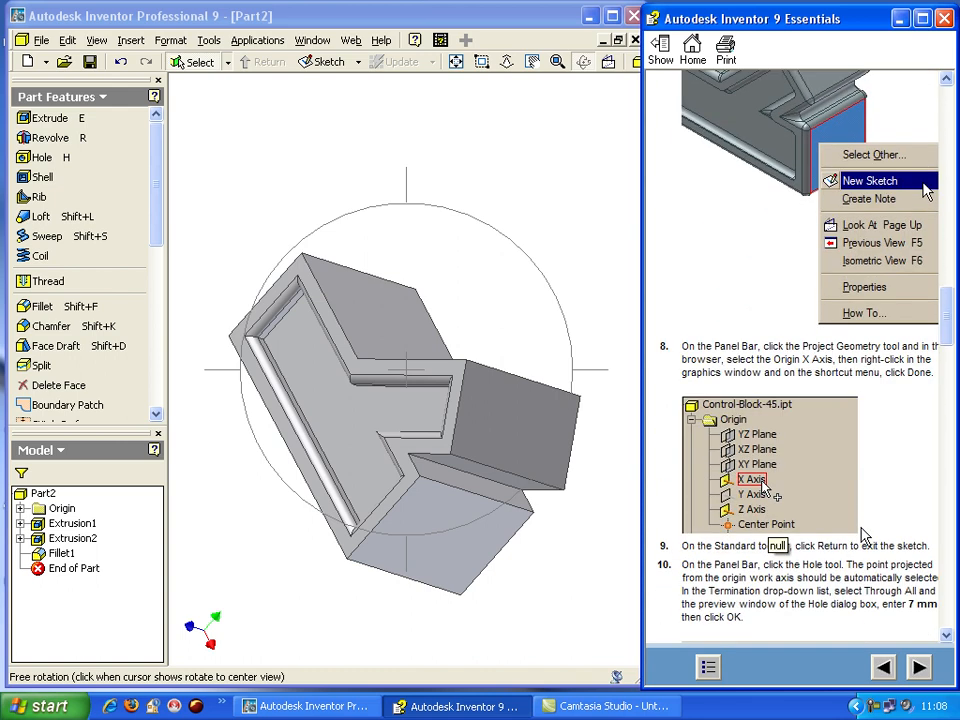
- Review the exercise instructions on the new face sketch, through hole and work axis, and view the block from another angle
scroll(866, 535, up, 13)
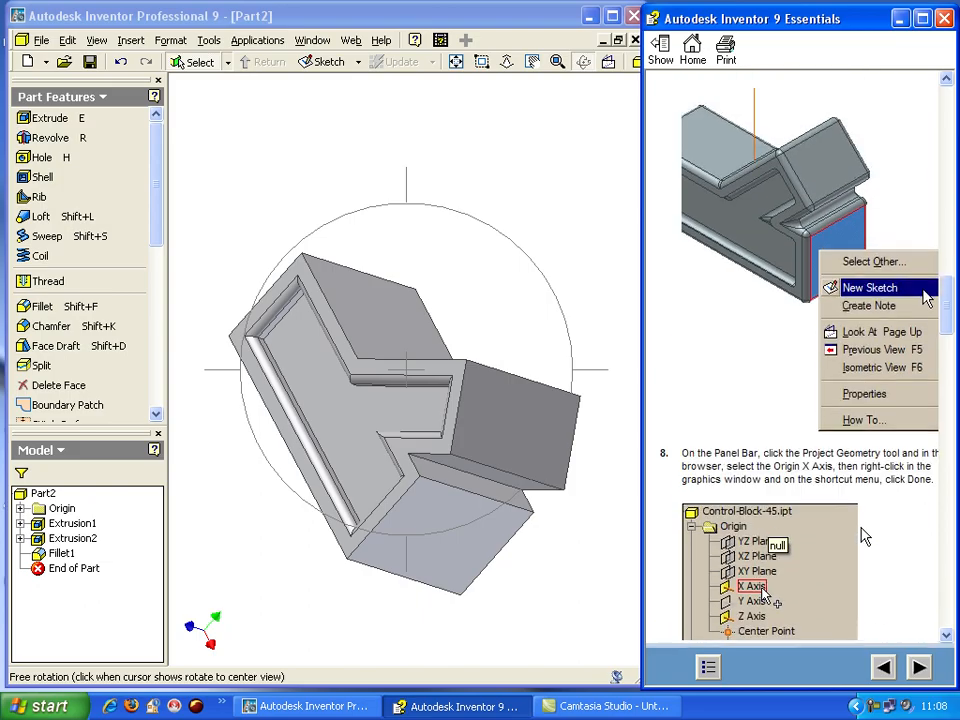
scroll(866, 535, up, 14)
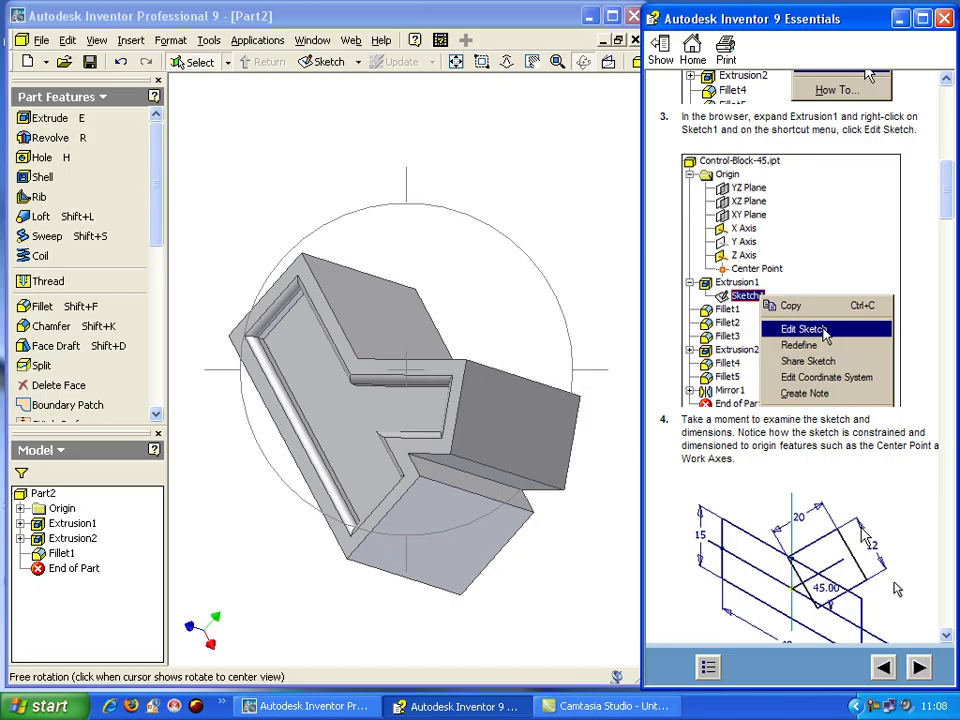
scroll(864, 537, up, 4)
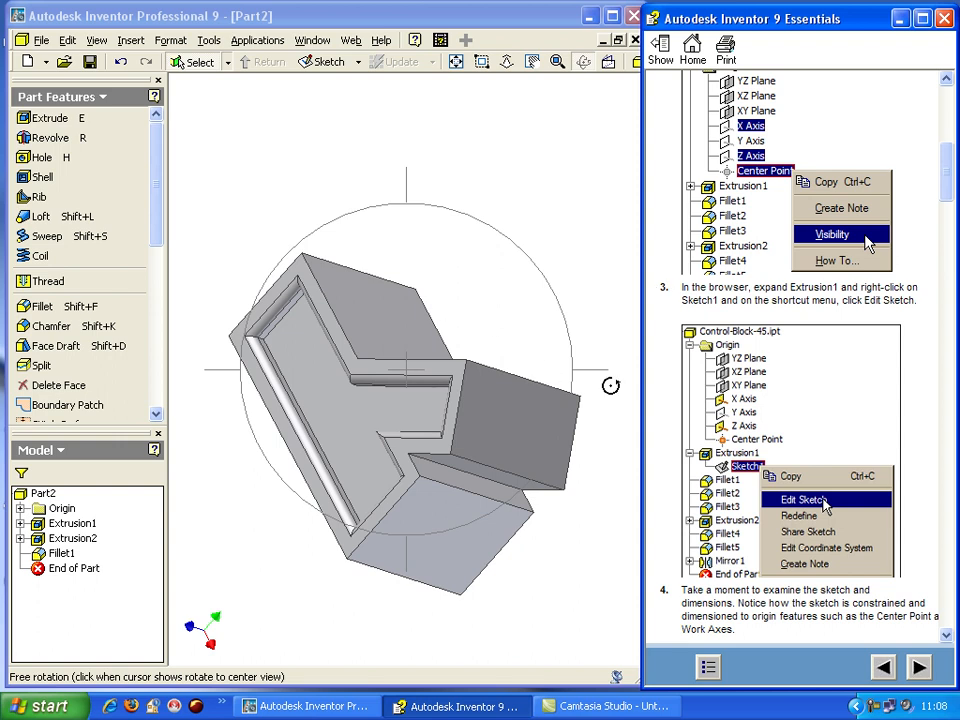
drag(372, 295, 414, 315)
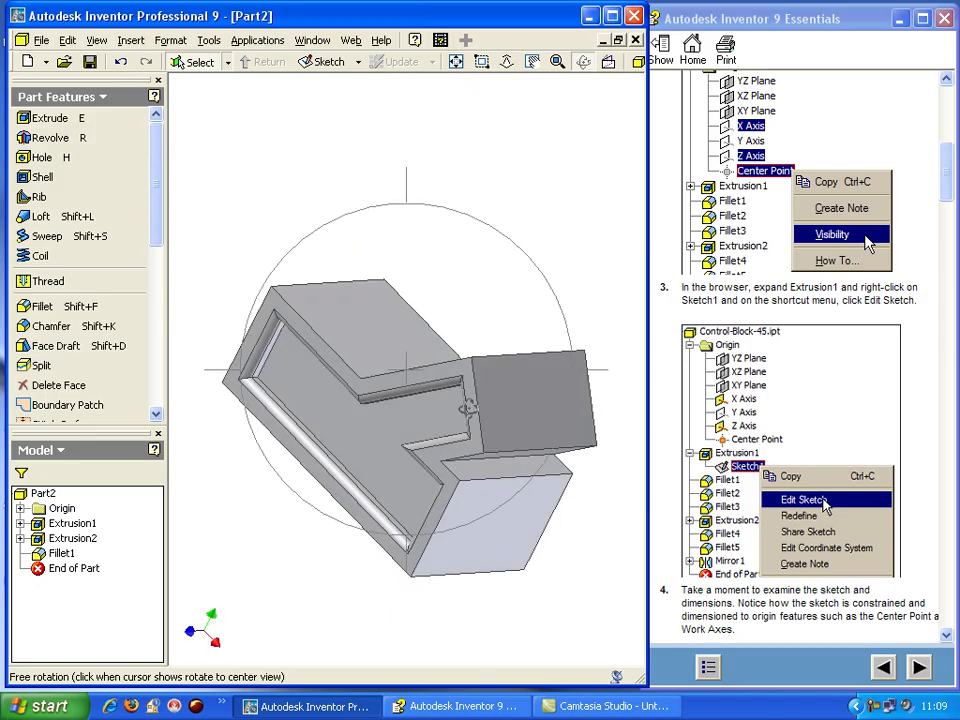
key(Escape)
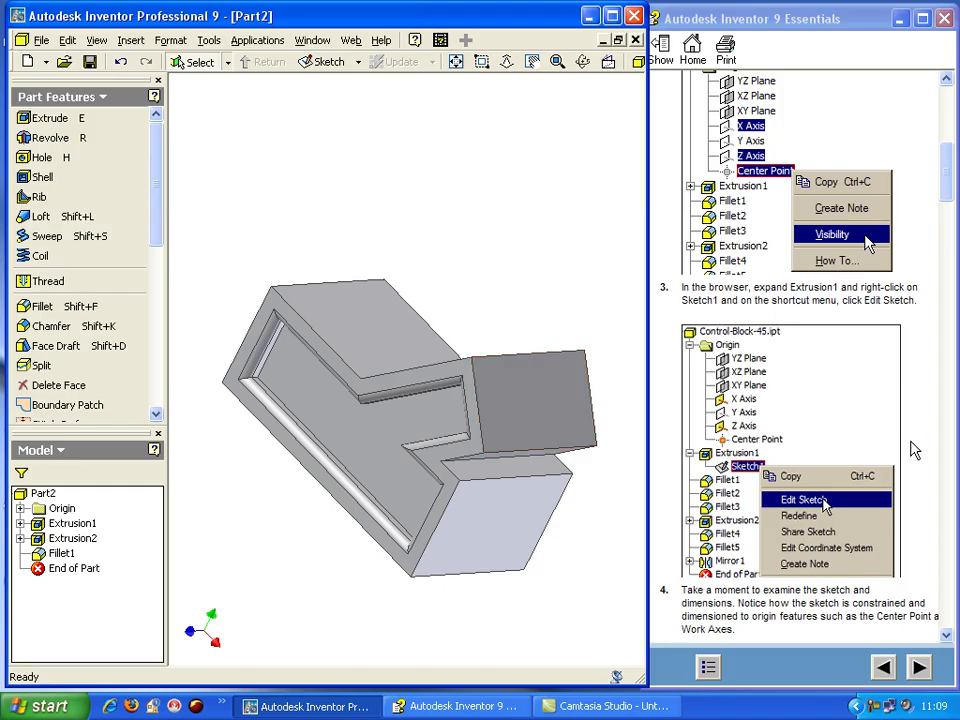
scroll(926, 431, down, 20)
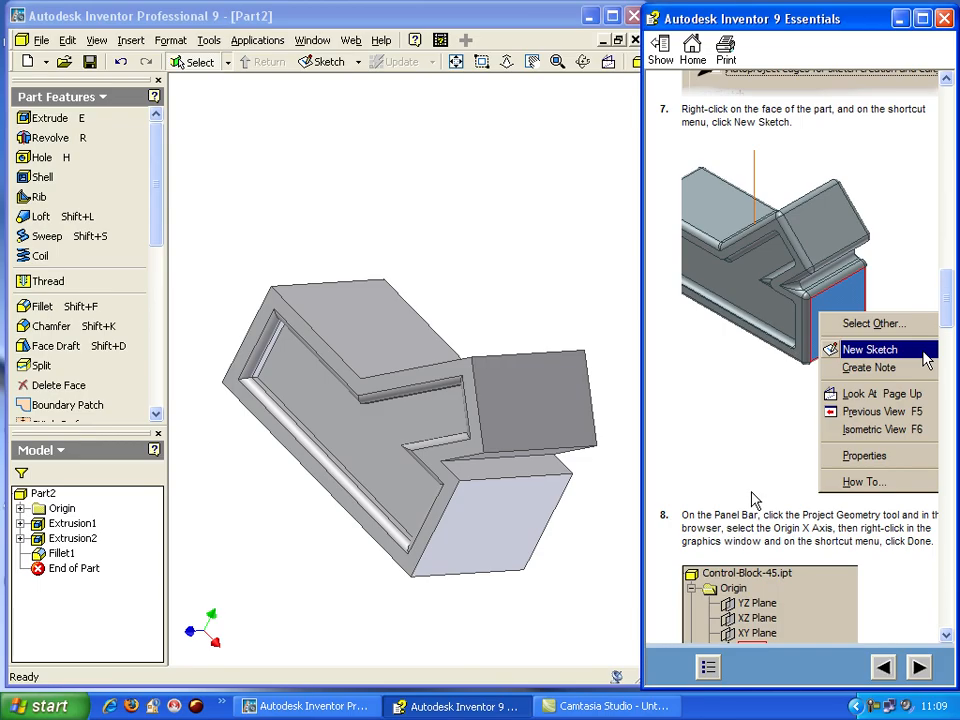
scroll(754, 502, down, 10)
scroll(754, 502, down, 5)
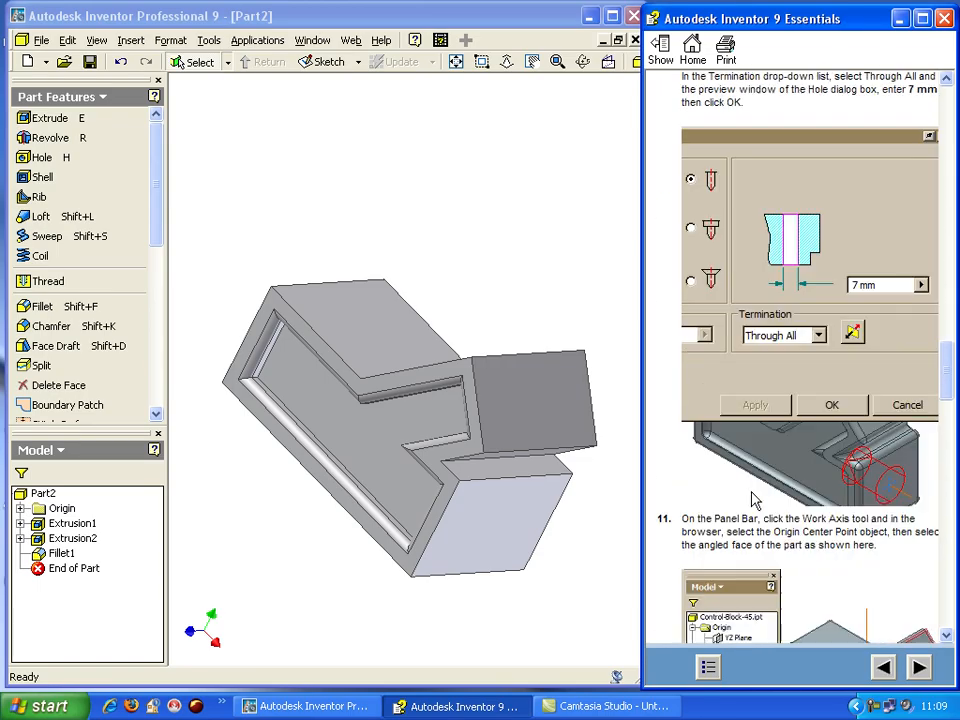
scroll(754, 502, down, 5)
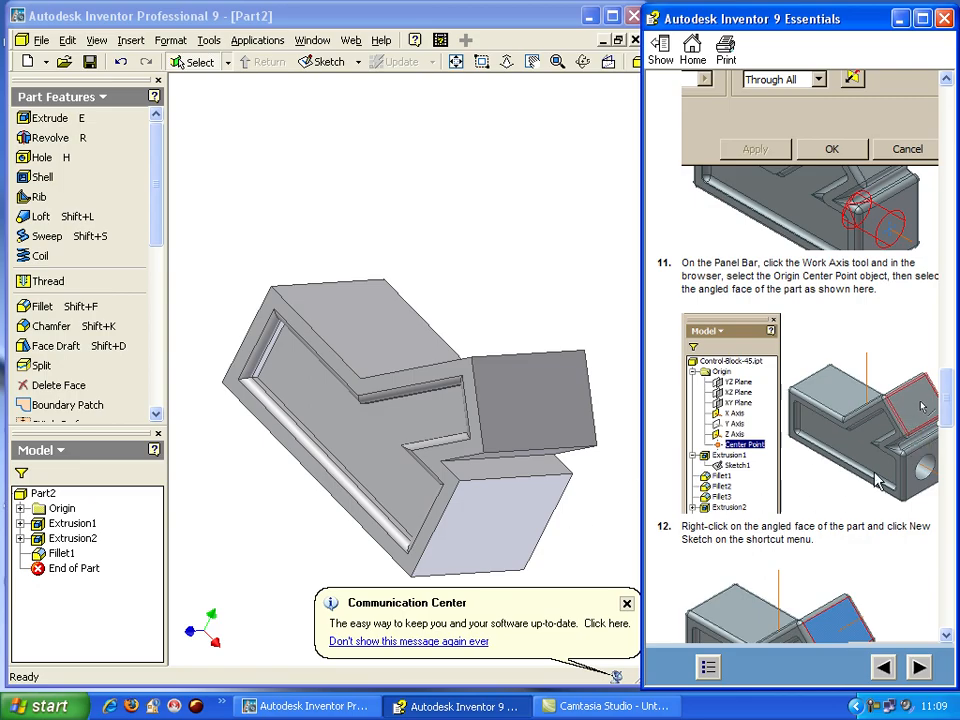
- Start a new sketch on the end face of the angled arm and place a hole centre point at about 6 mm, 10 mm
click(328, 62)
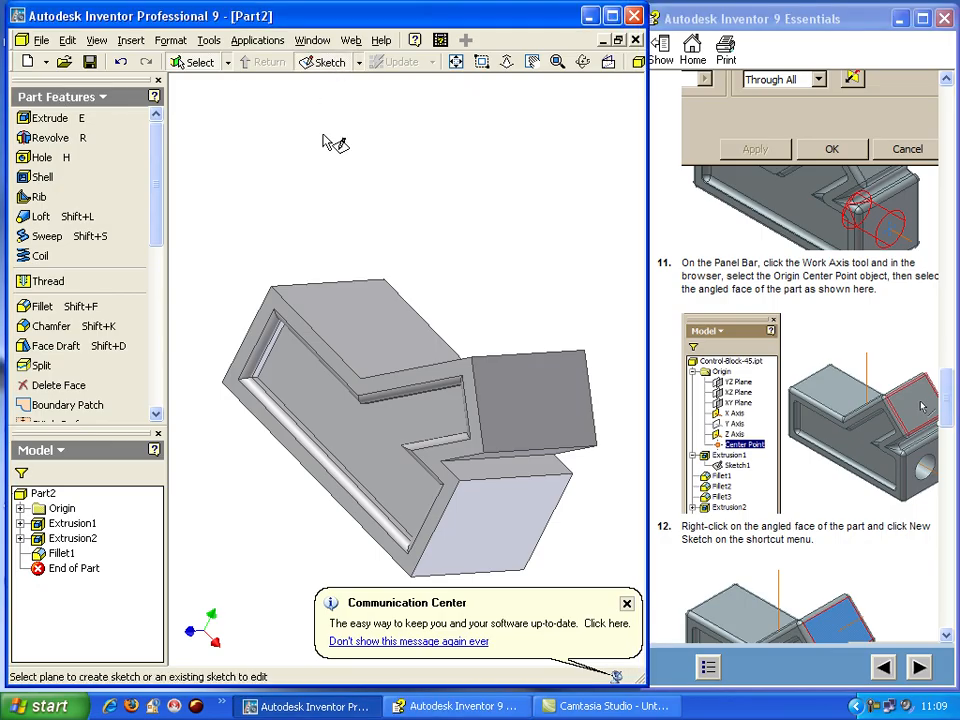
click(557, 408)
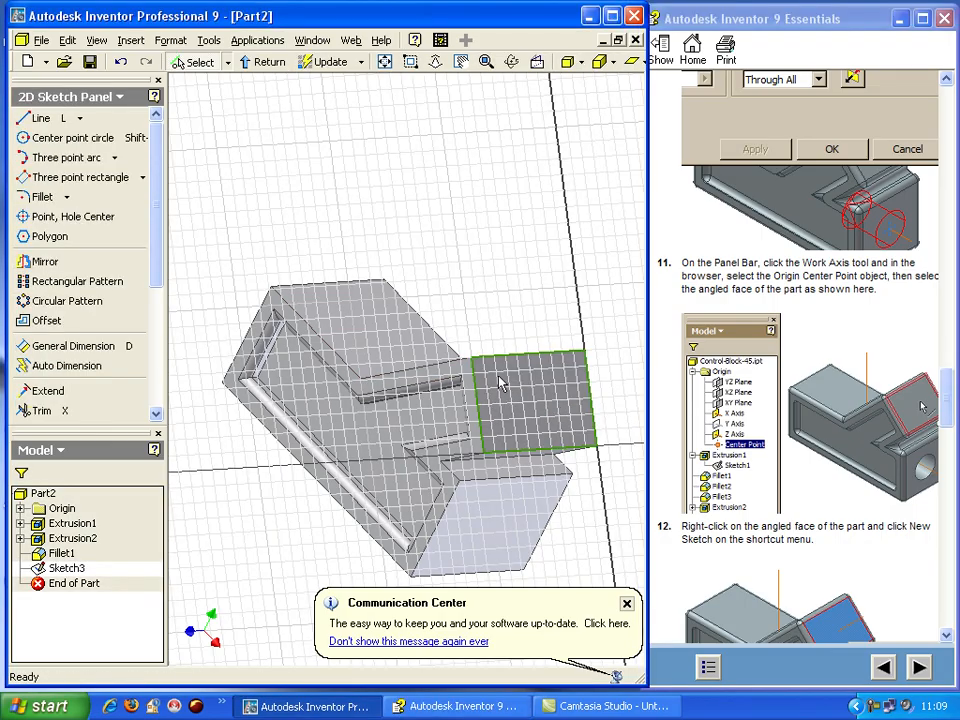
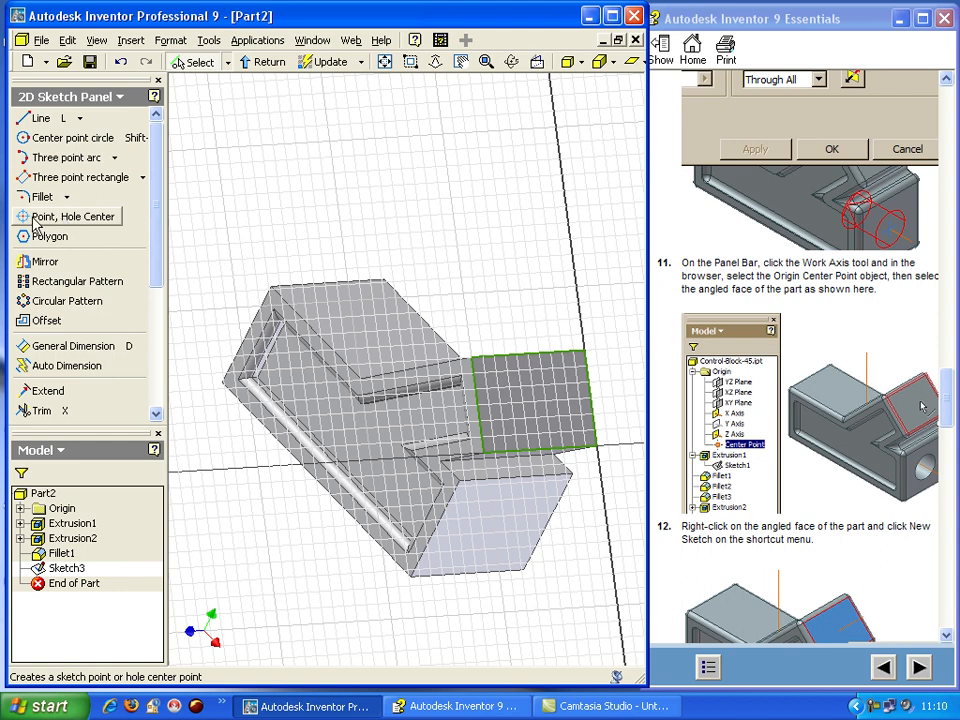
click(35, 221)
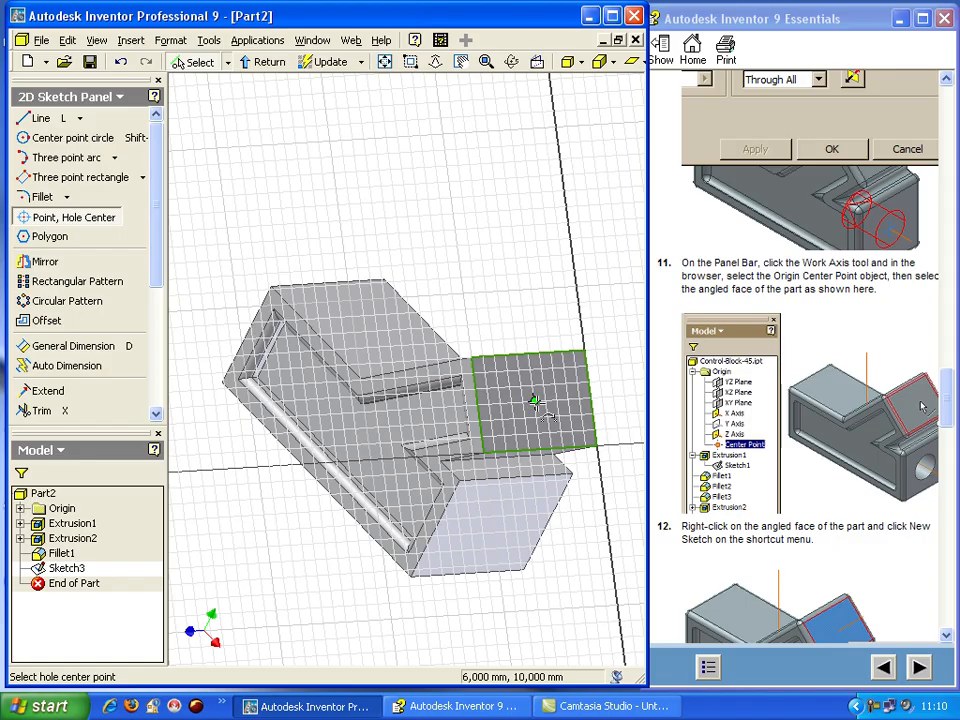
key(Escape)
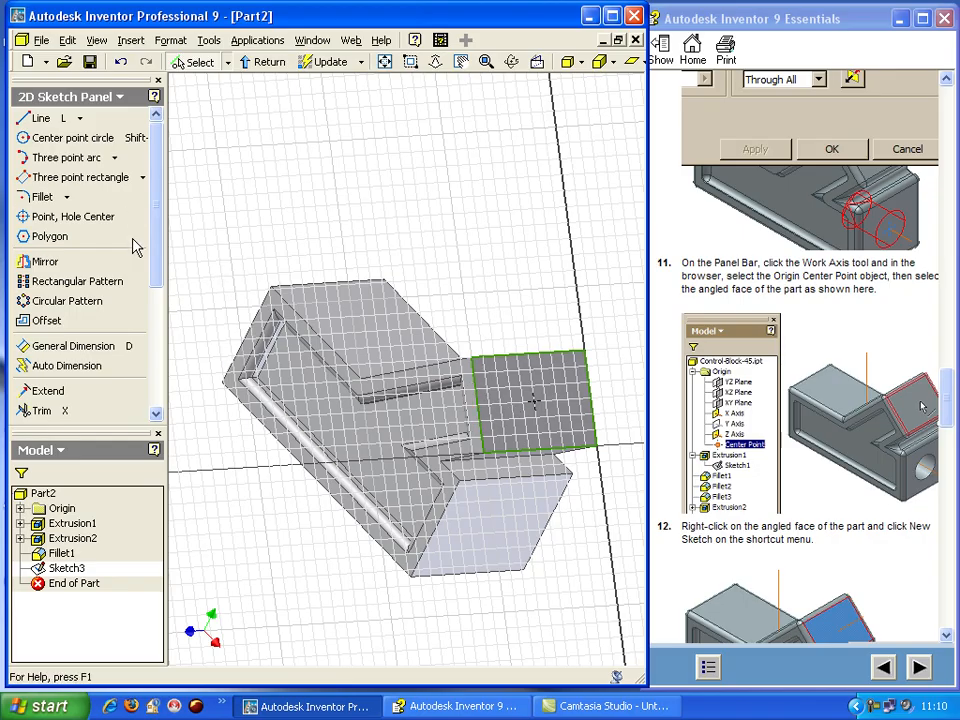
- Try to constrain the hole centre horizontally to the midpoint of the face edge beside the pocket
drag(154, 259, 152, 339)
click(60, 285)
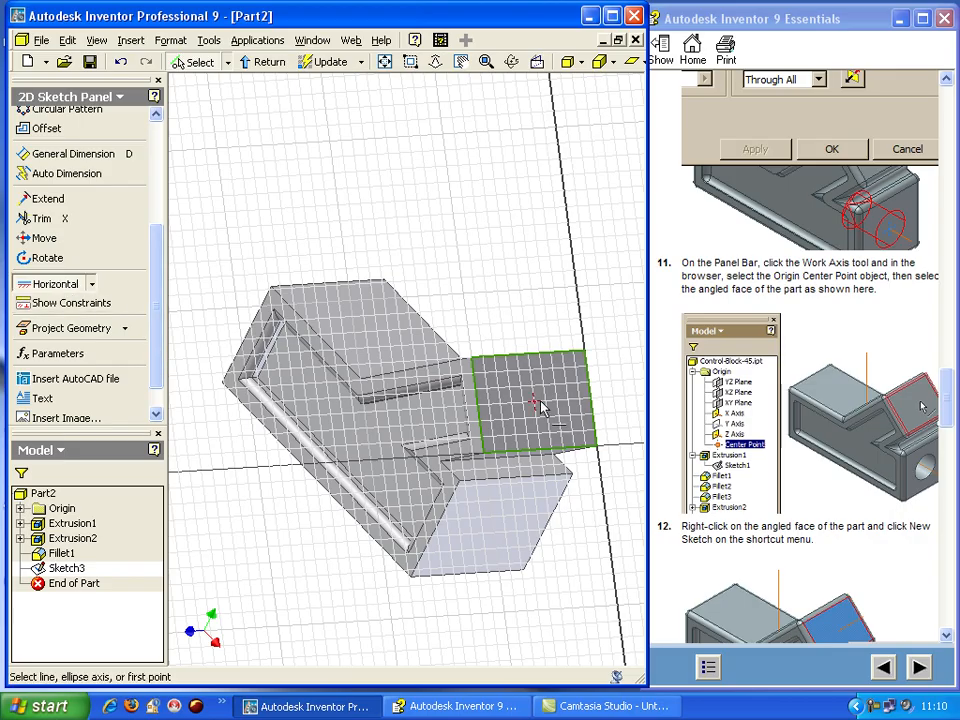
click(535, 404)
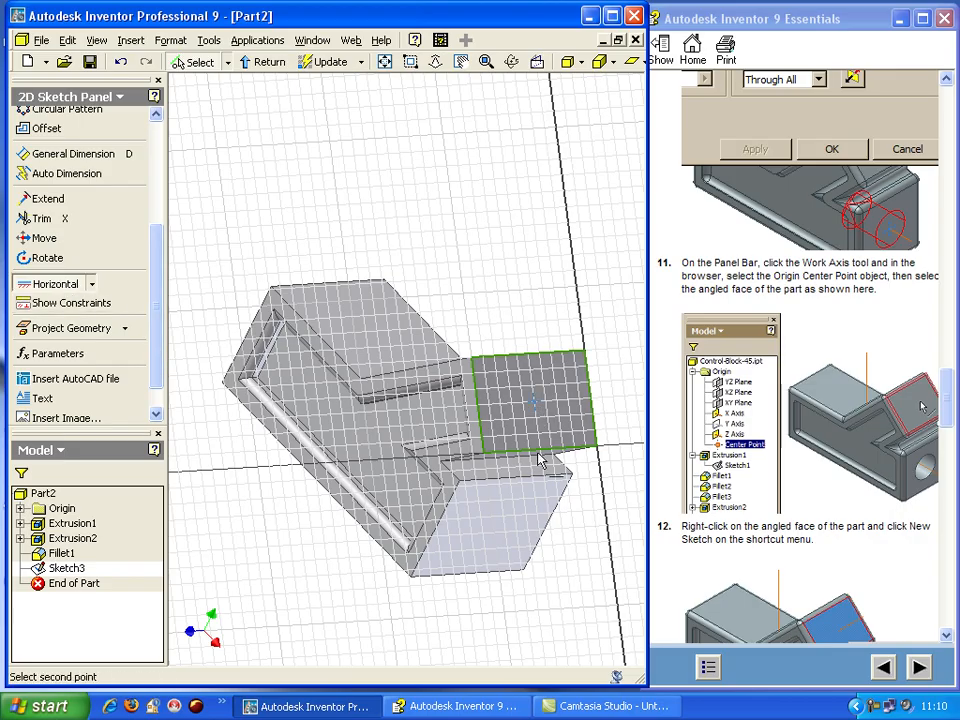
click(477, 408)
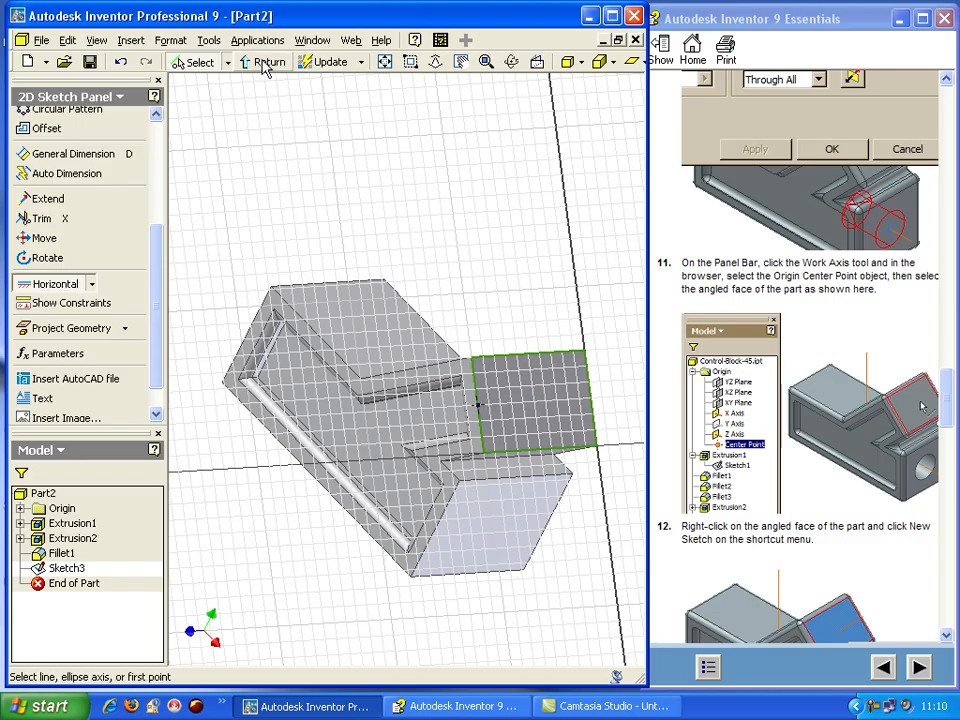
- Constrain the hole centre horizontally to the midpoint of the face's lower edge
click(58, 283)
click(535, 405)
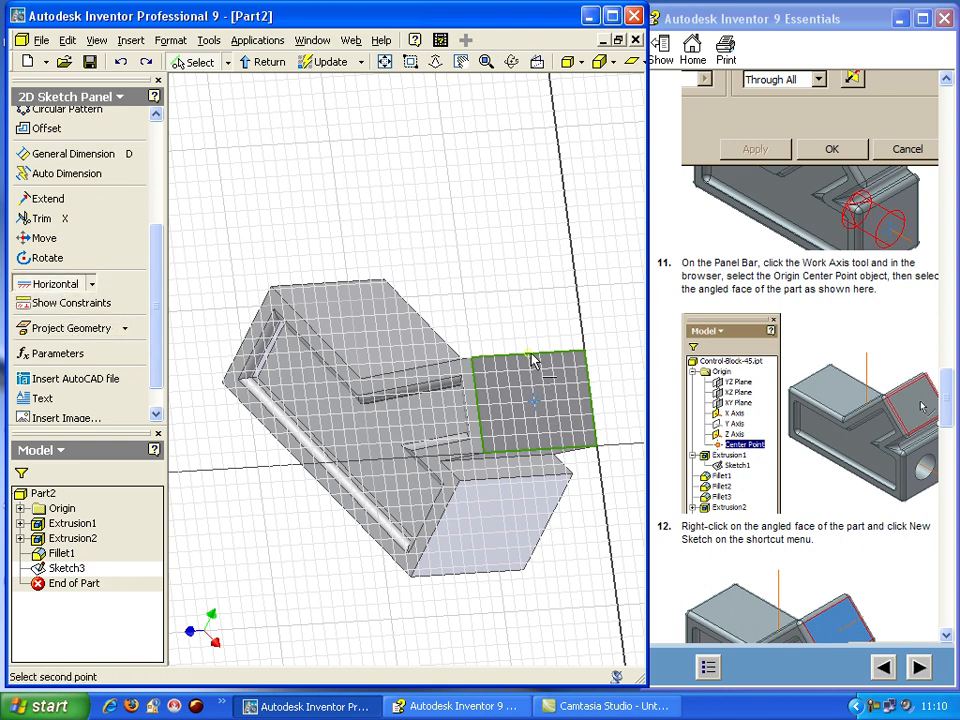
click(540, 451)
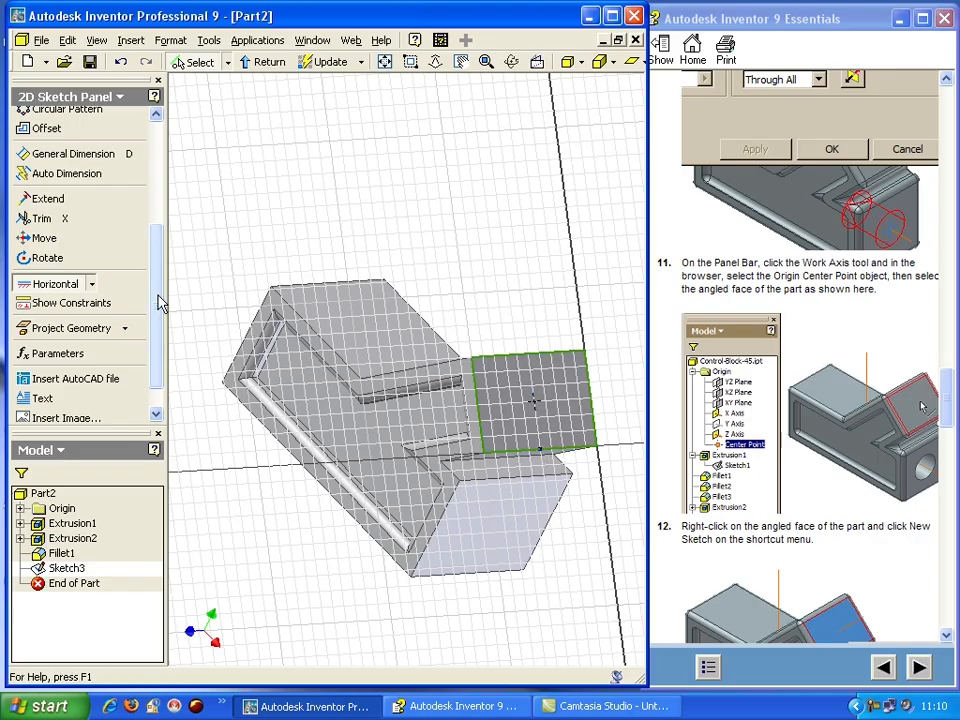
- Constrain the hole centre vertically to the midpoint of the face edge beside the pocket and exit the sketch
scroll(160, 302, up, 1)
click(91, 303)
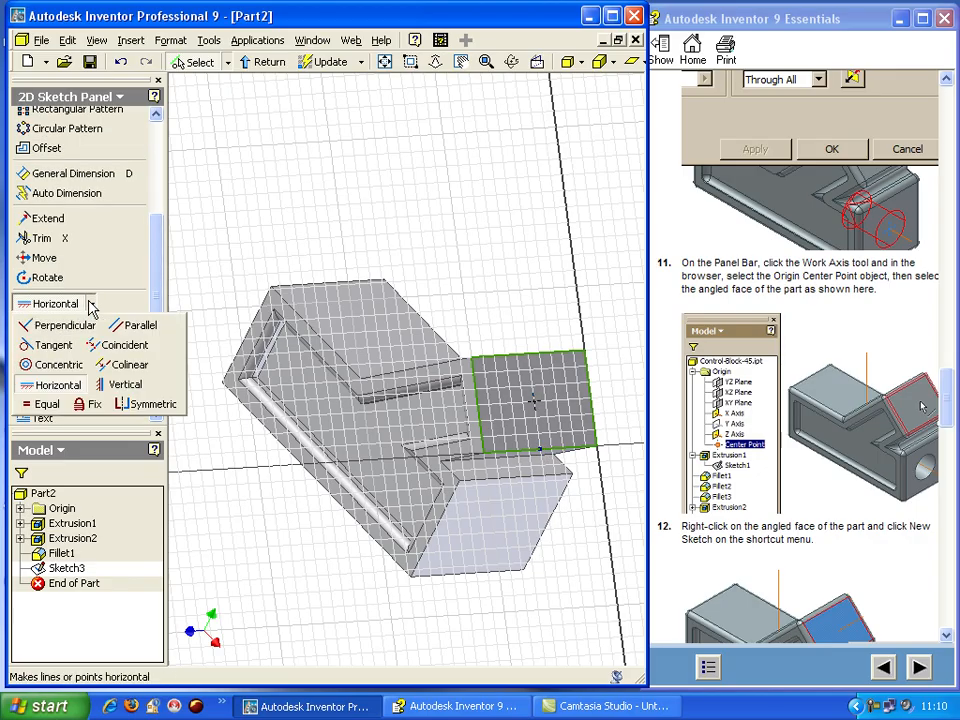
click(126, 386)
click(534, 403)
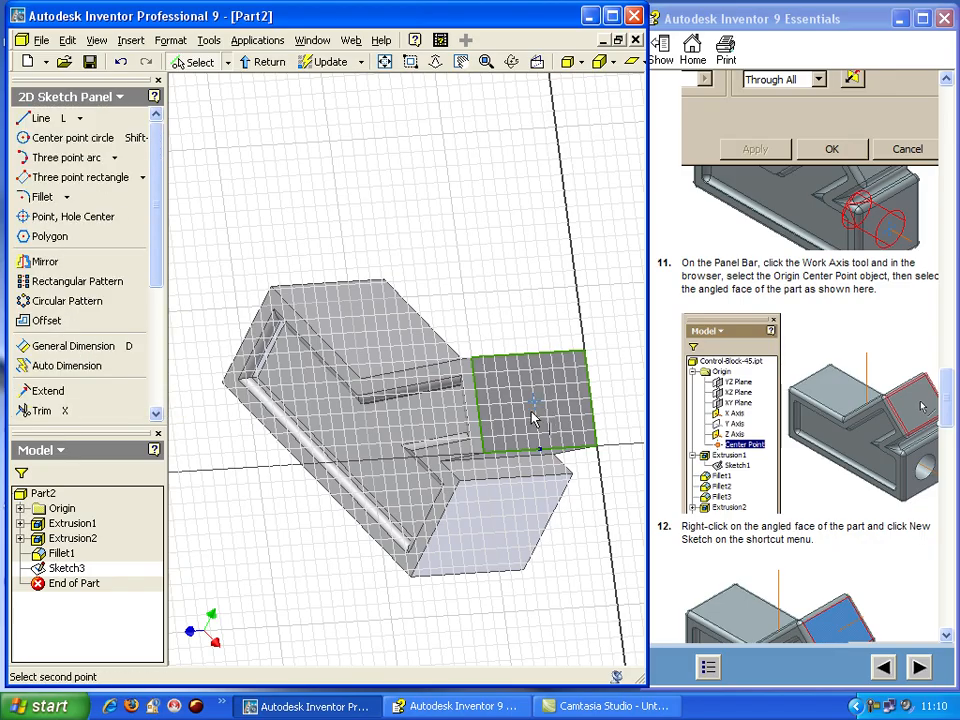
click(478, 404)
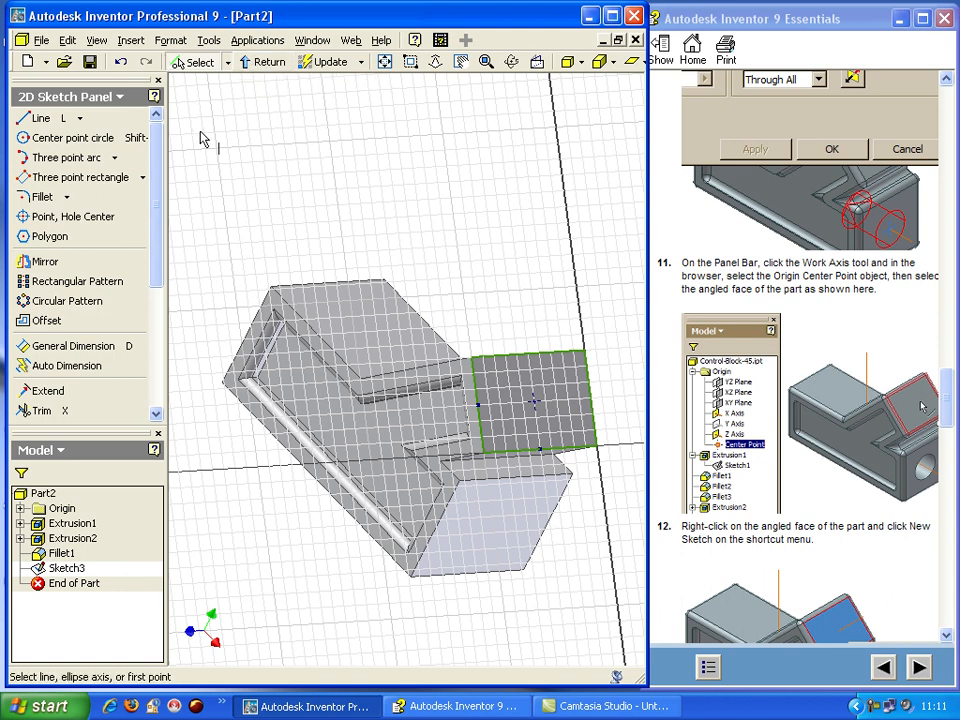
drag(156, 186, 170, 310)
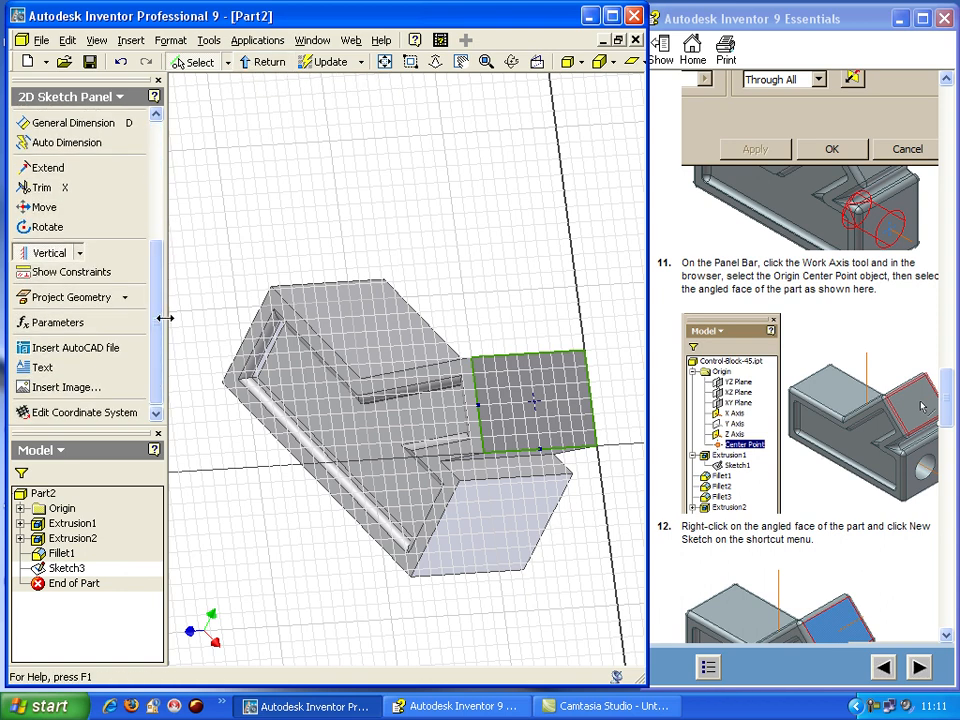
click(259, 62)
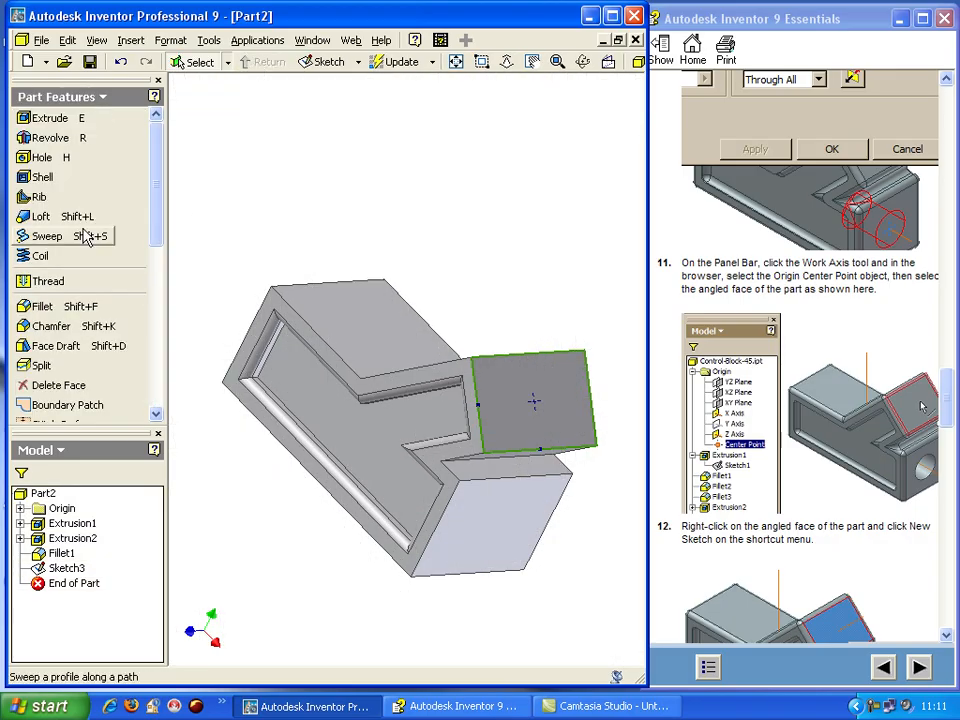
drag(155, 233, 155, 345)
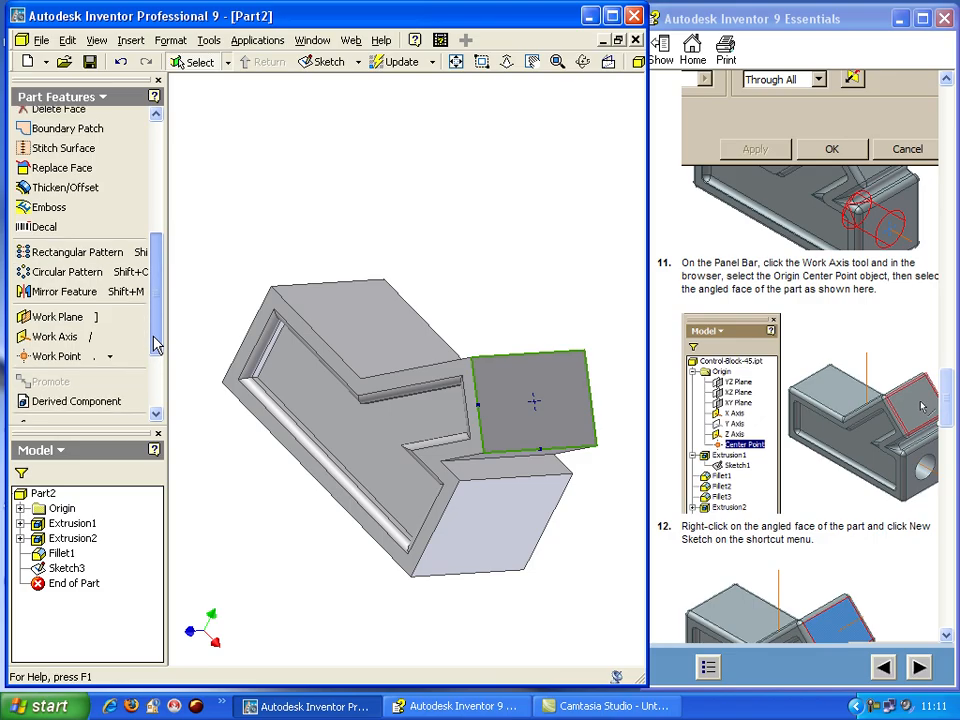
click(55, 337)
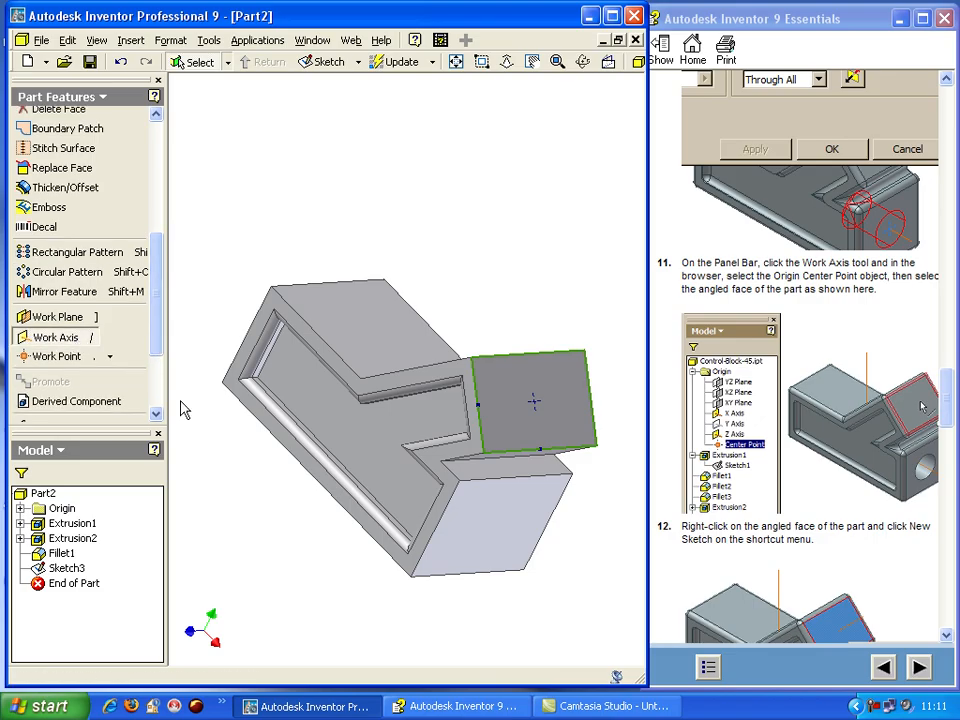
click(536, 403)
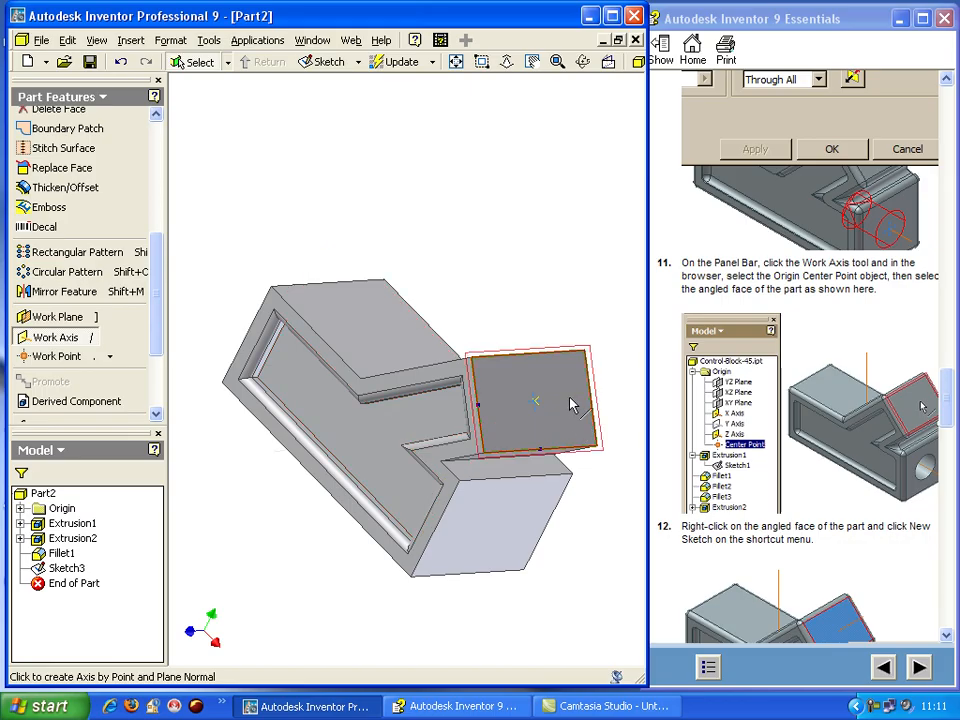
scroll(558, 428, down, 4)
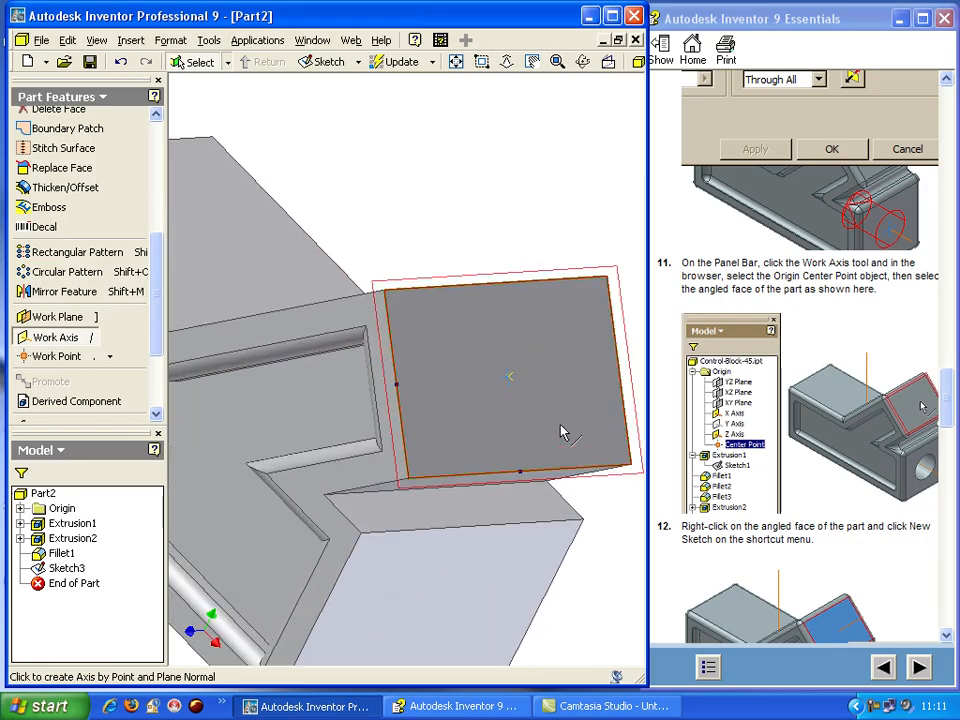
scroll(514, 375, down, 3)
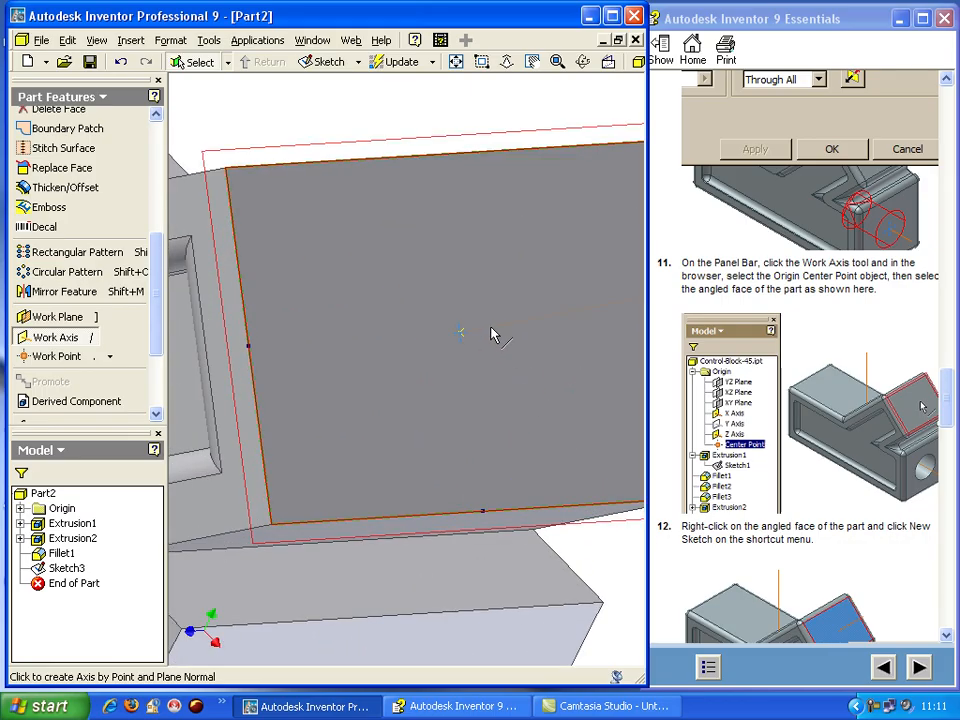
scroll(489, 375, down, 2)
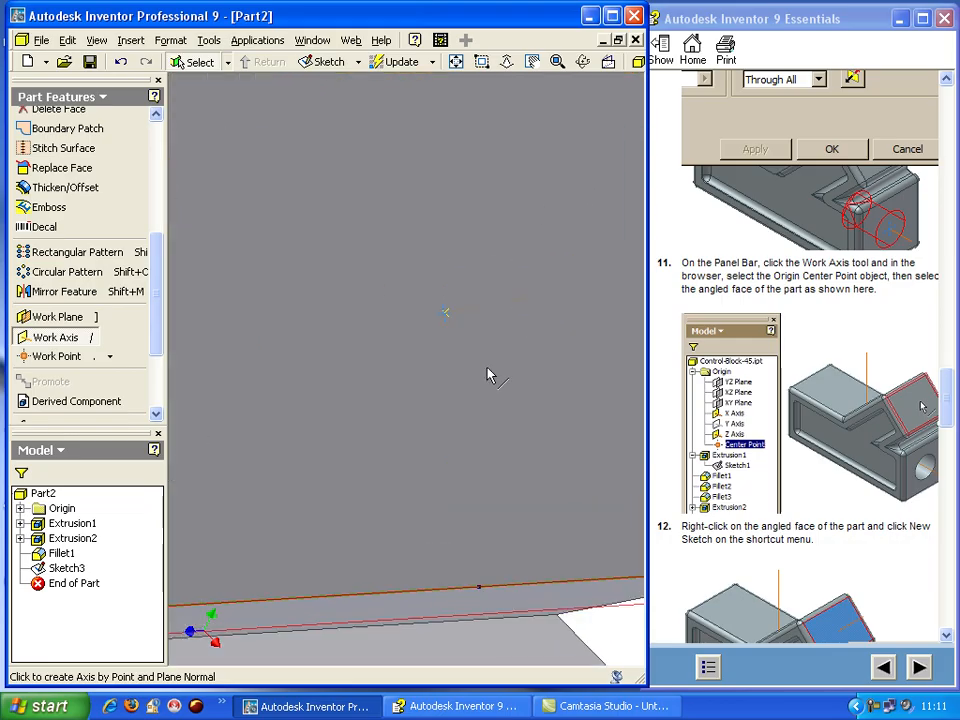
scroll(490, 376, up, 5)
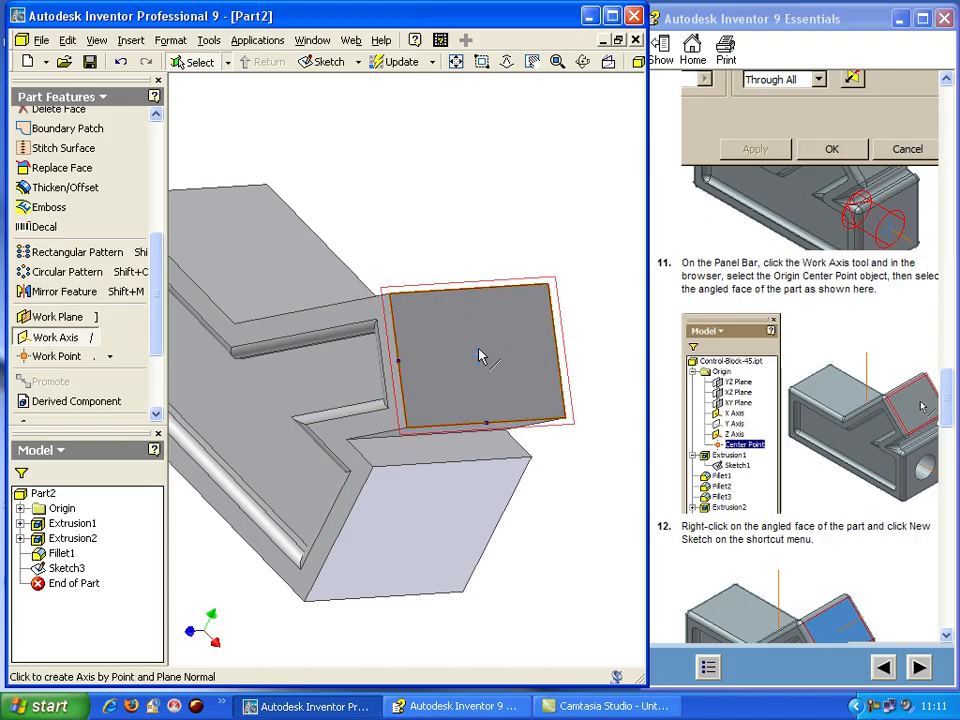
- Consult the exercise's hole instructions and start a hole at the angled face's sketched centre with 7 mm depth and 7 mm diameter
click(864, 583)
scroll(866, 585, down, 3)
scroll(864, 583, down, 3)
scroll(857, 551, up, 4)
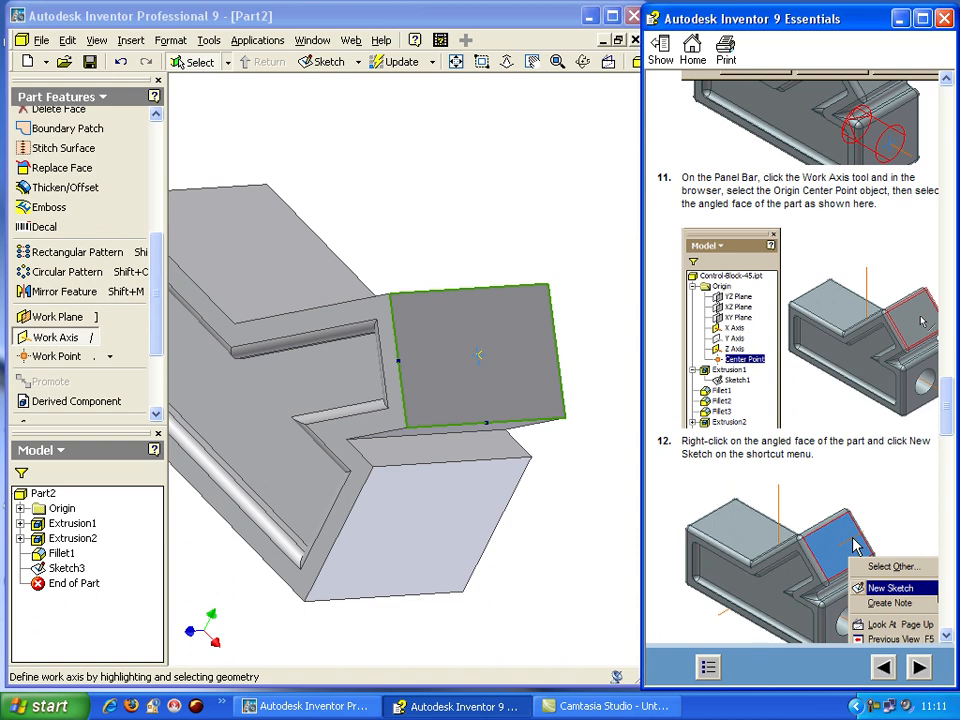
scroll(855, 545, down, 10)
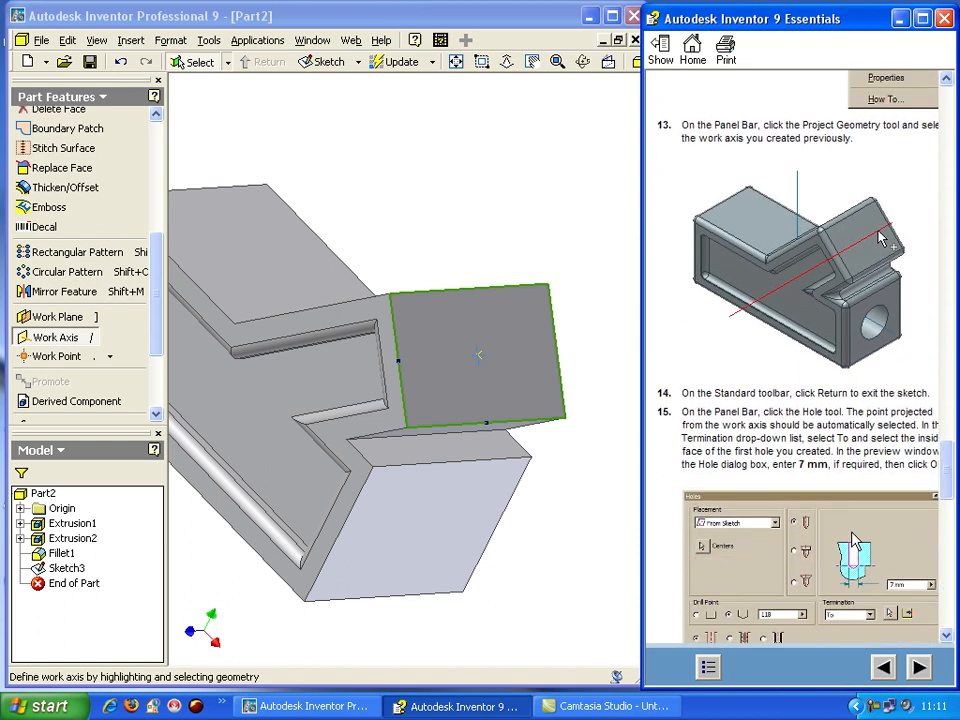
scroll(855, 540, down, 5)
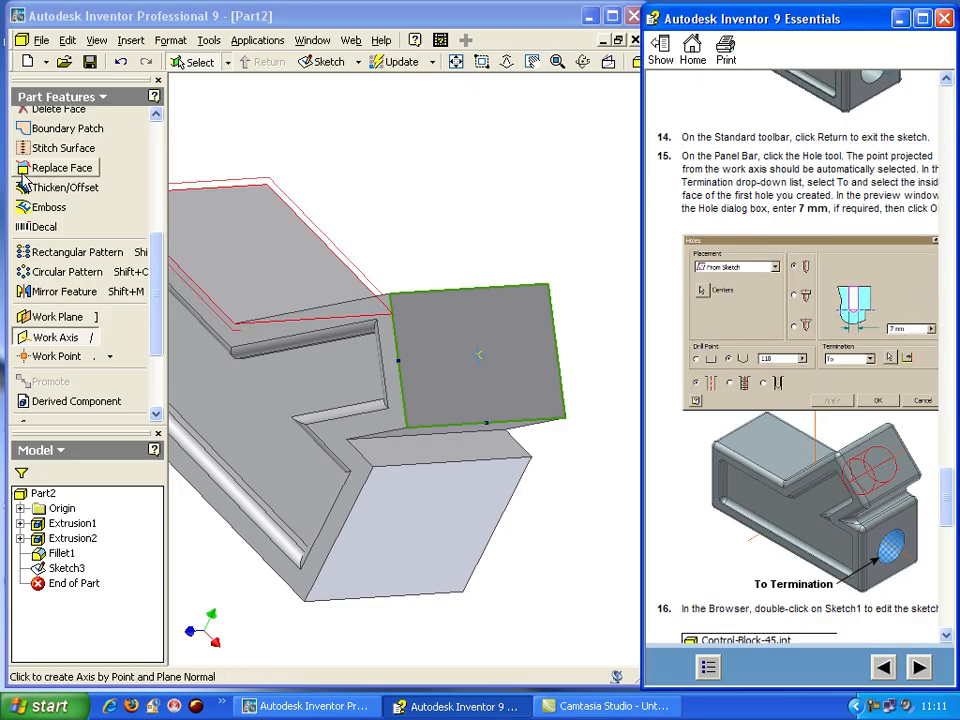
drag(148, 275, 154, 150)
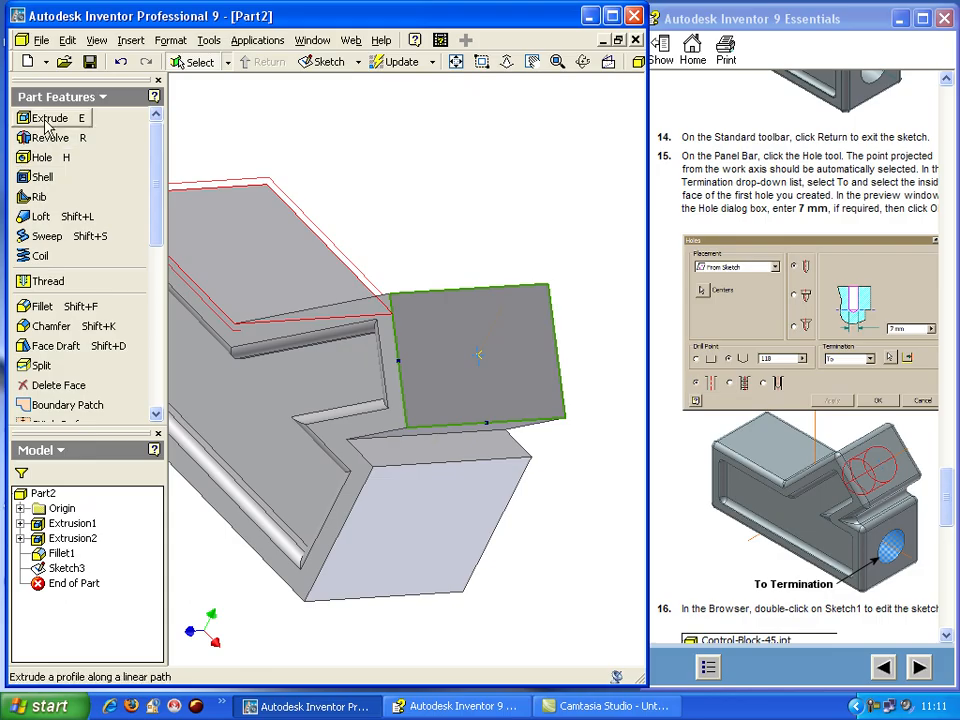
click(40, 157)
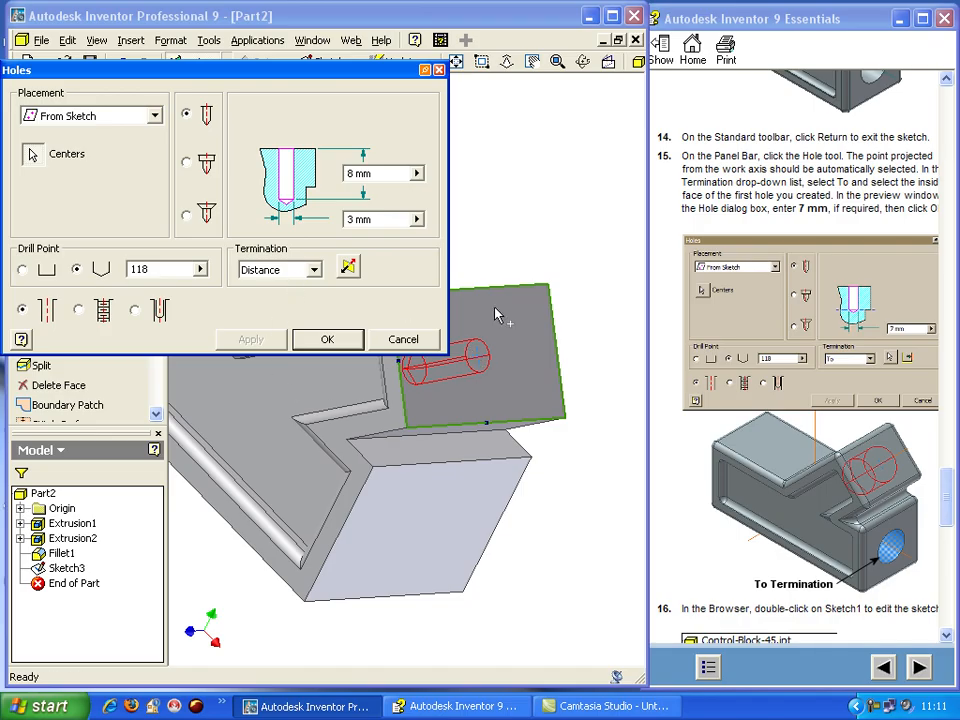
double_click(350, 174)
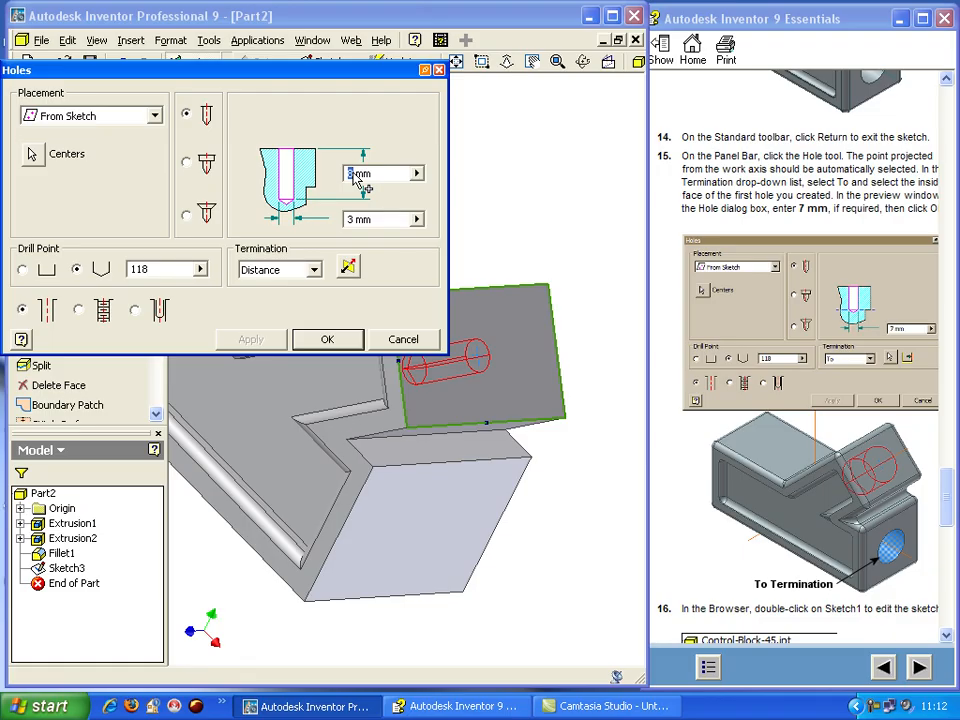
text(7)
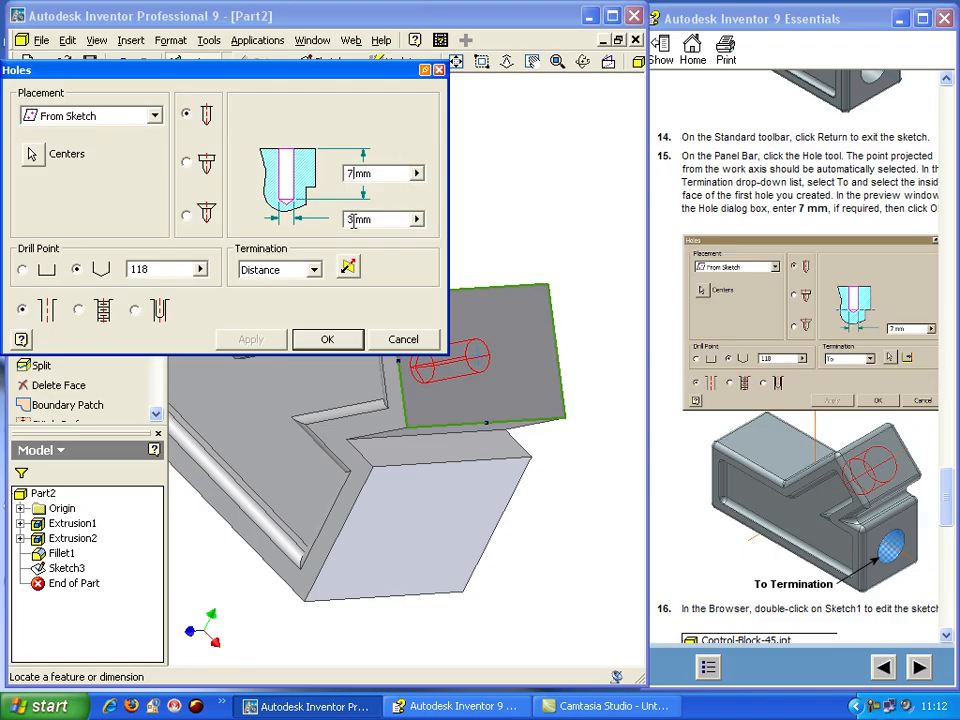
text(7)
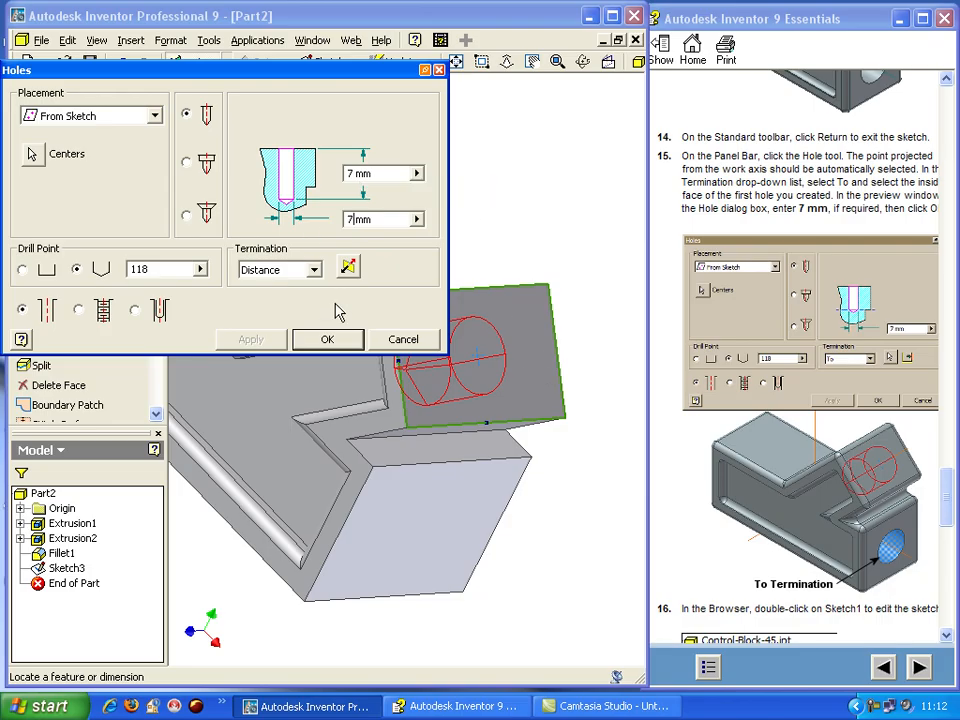
- Set the hole's termination to Through All and create the 7 mm hole through the angled arm
click(313, 270)
click(276, 312)
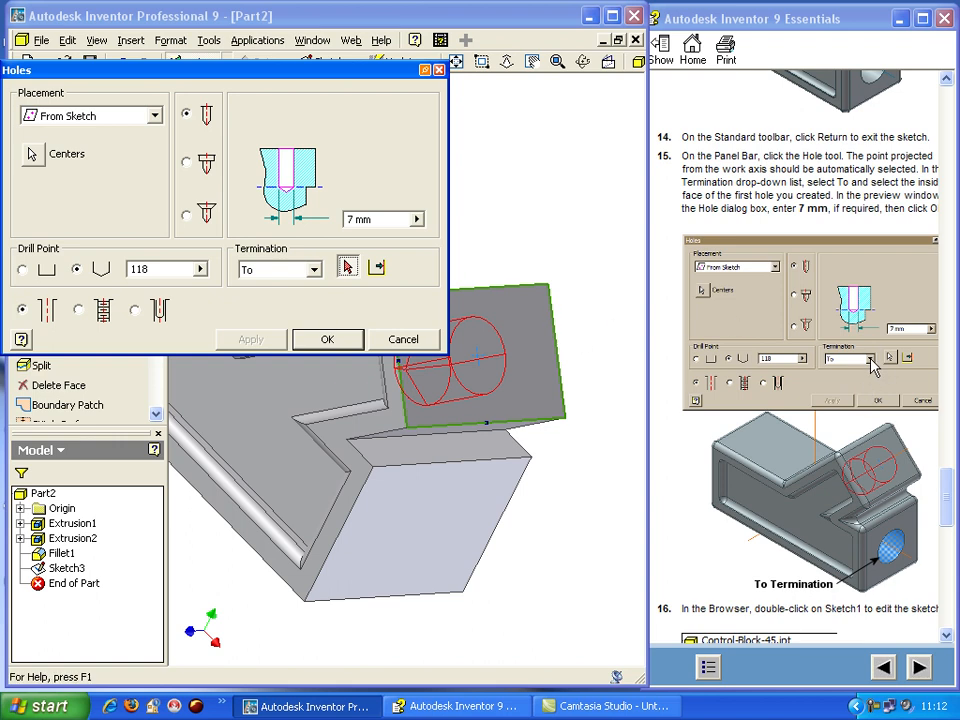
click(737, 414)
scroll(737, 416, down, 5)
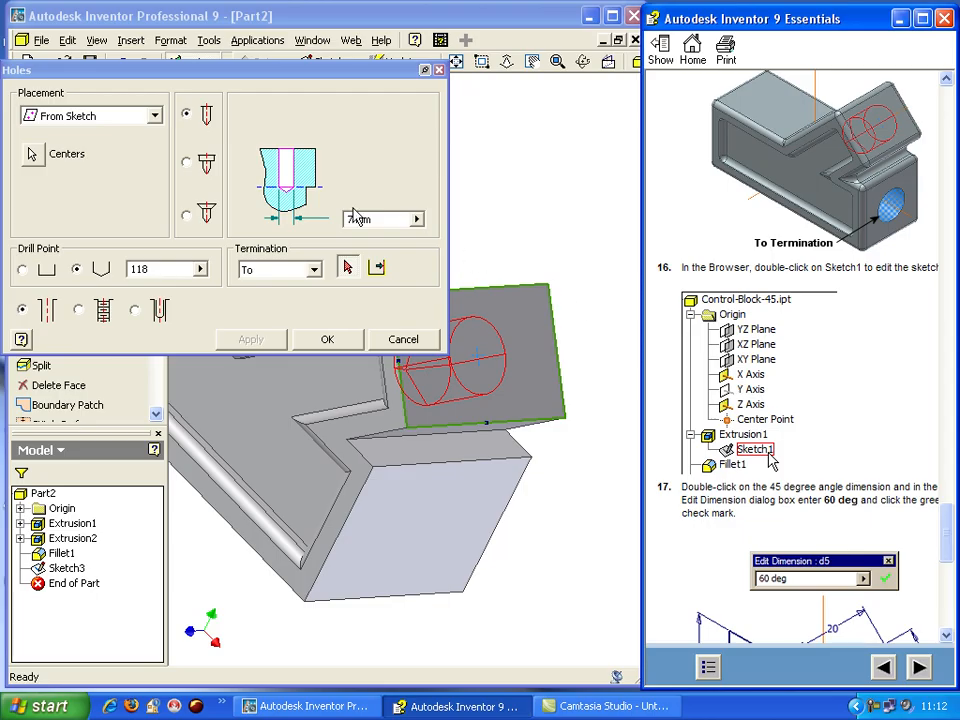
click(314, 269)
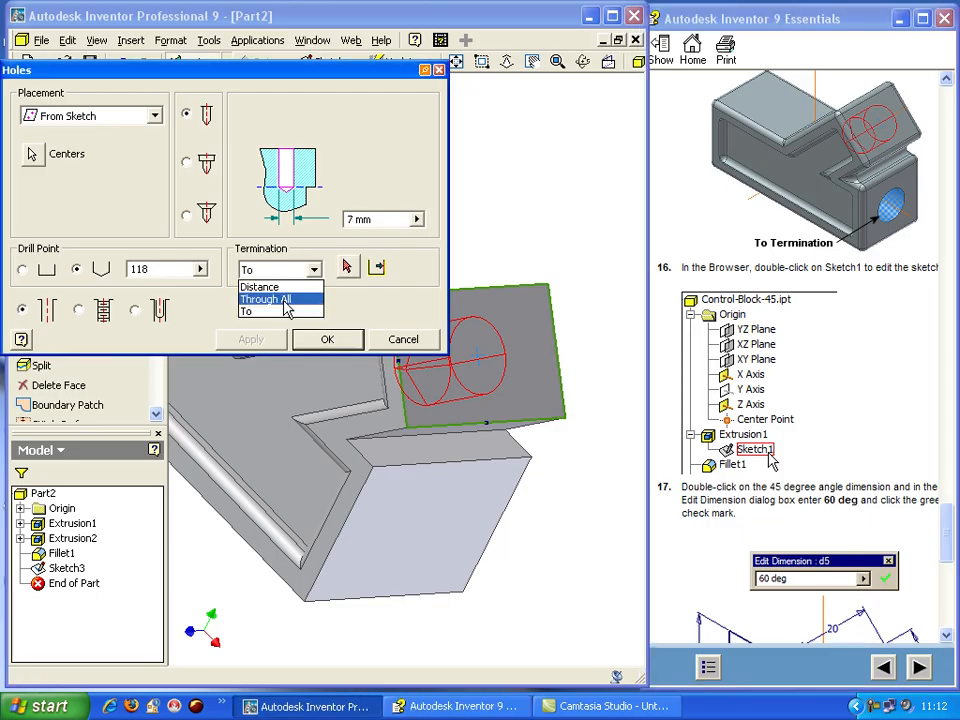
click(266, 299)
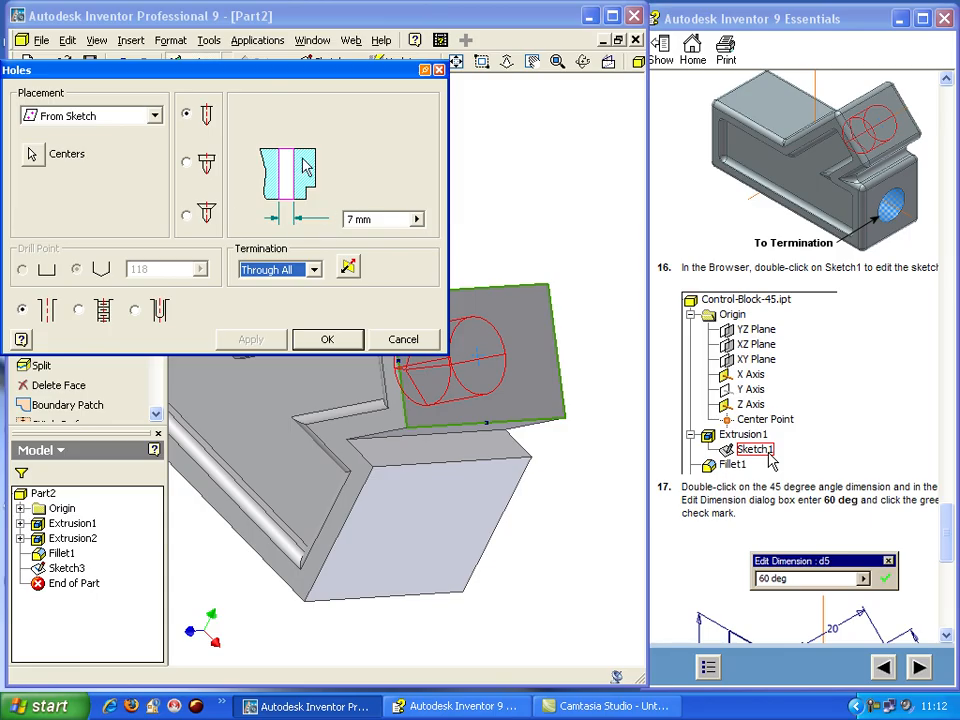
click(316, 340)
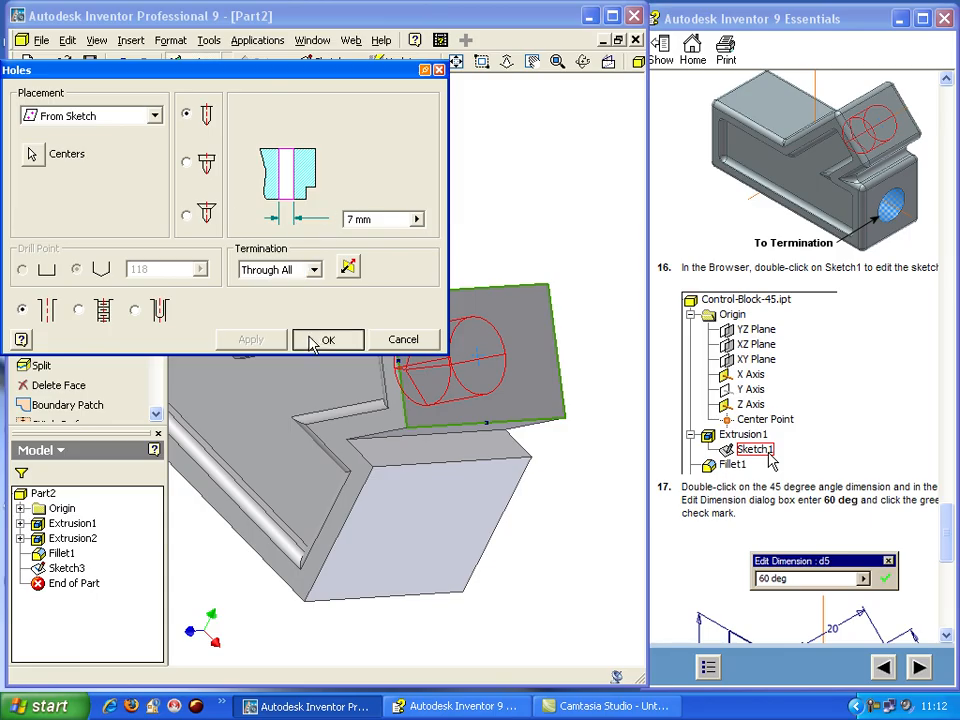
- Edit the angled arm's hole into a tapped hole with a full-depth, right-hand ANSI Metric M Profile M7x1 thread and inspect it
click(583, 61)
drag(506, 272, 461, 274)
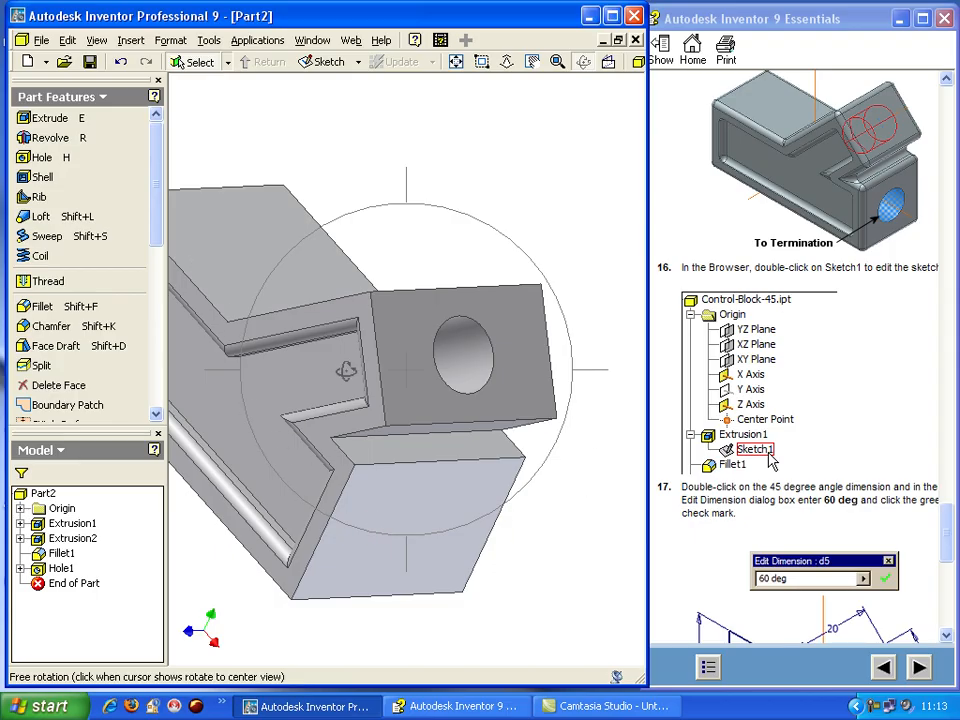
key(Escape)
right_click(57, 575)
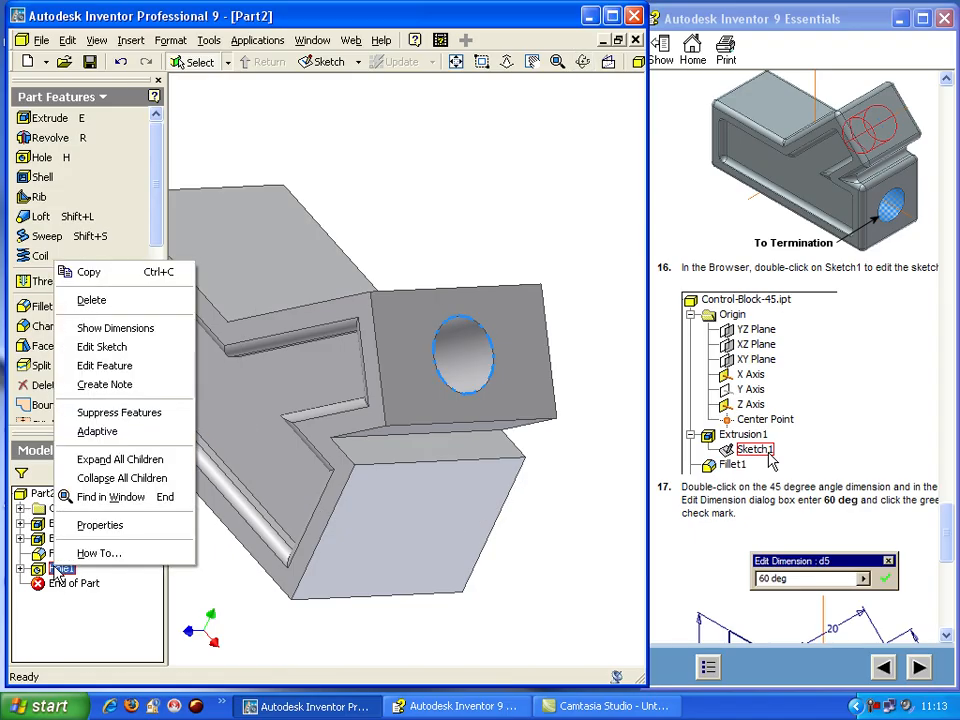
click(105, 366)
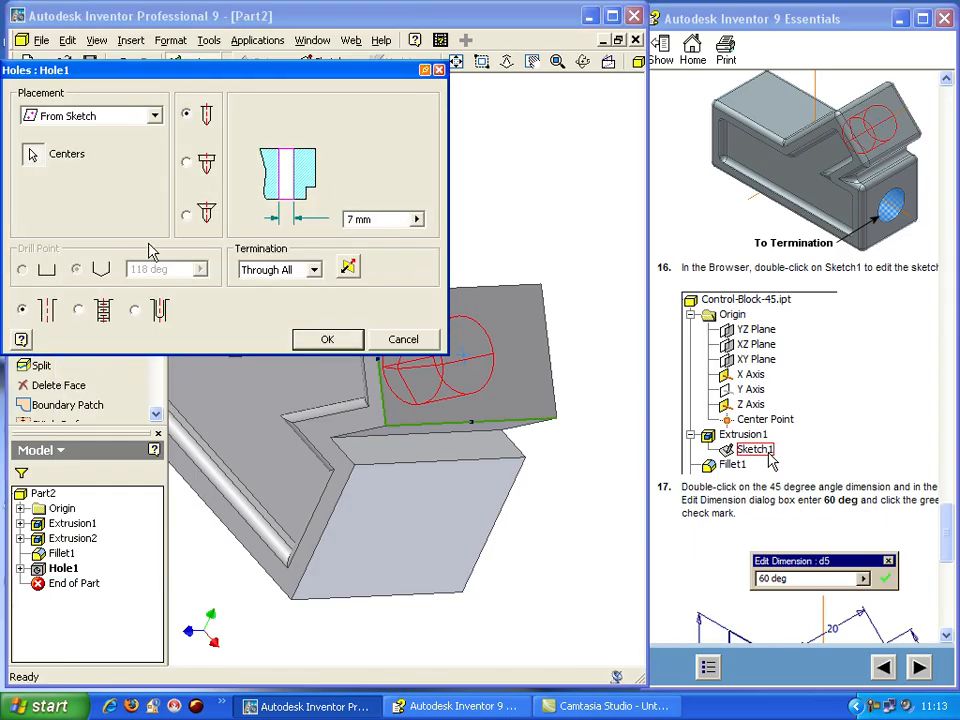
click(79, 311)
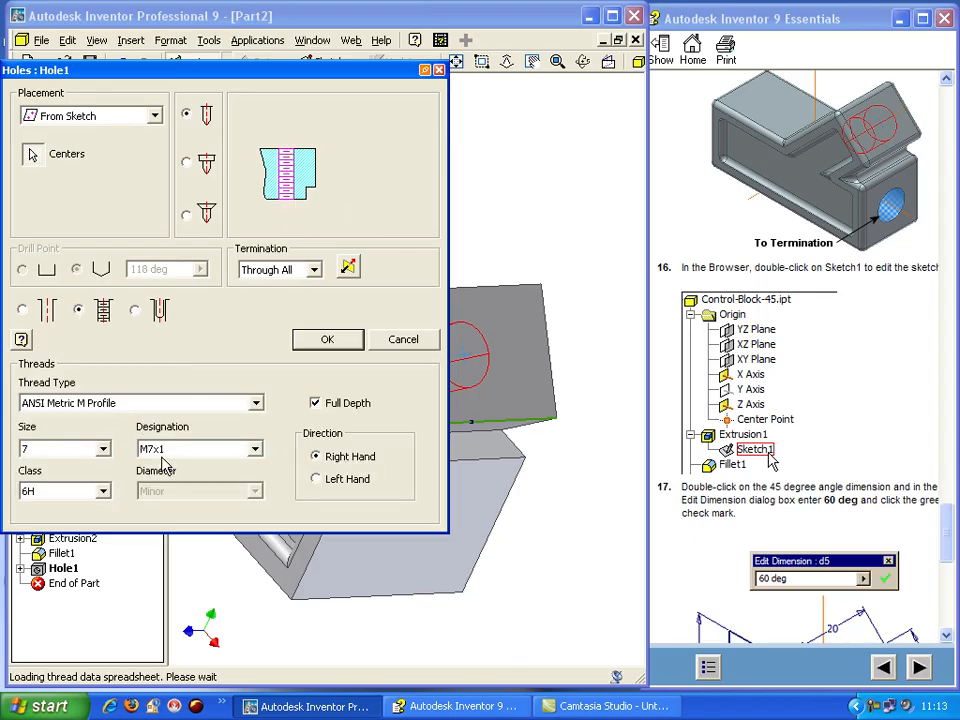
click(337, 343)
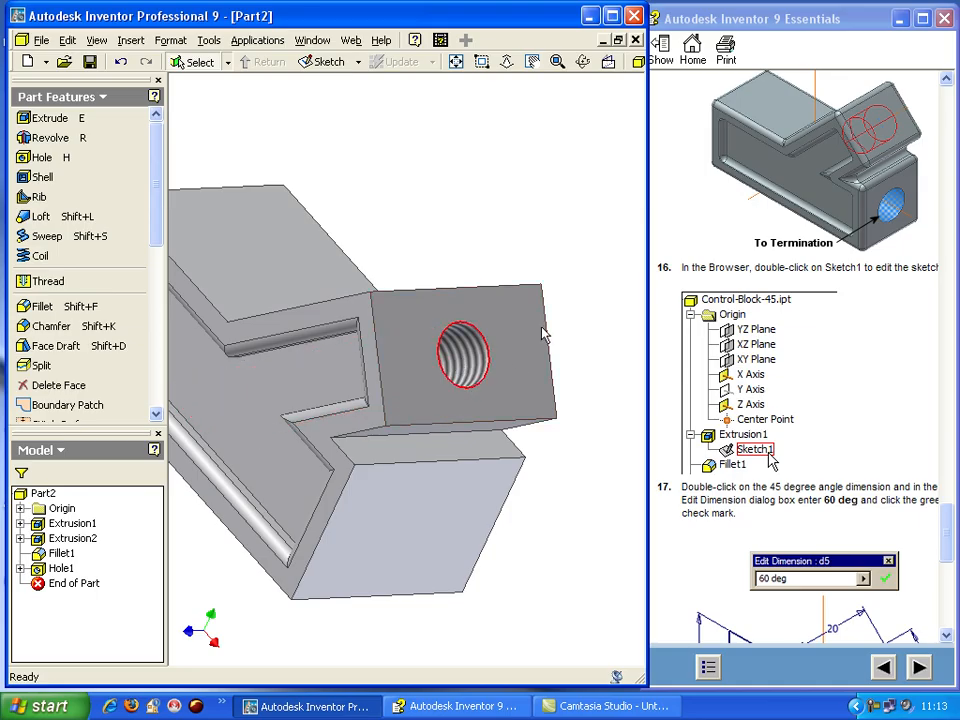
click(583, 62)
mouse_move(513, 361)
mouse_down()
mouse_move(437, 349)
mouse_move(422, 360)
mouse_move(457, 388)
mouse_move(583, 390)
mouse_move(493, 376)
mouse_move(508, 328)
mouse_move(506, 366)
mouse_up()
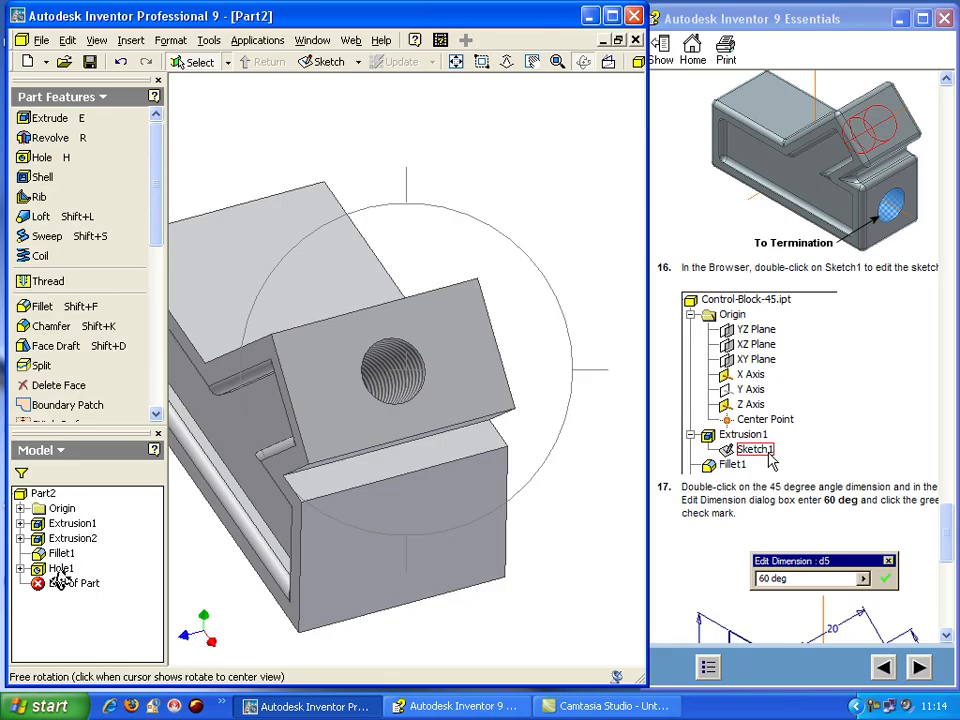
key(Escape)
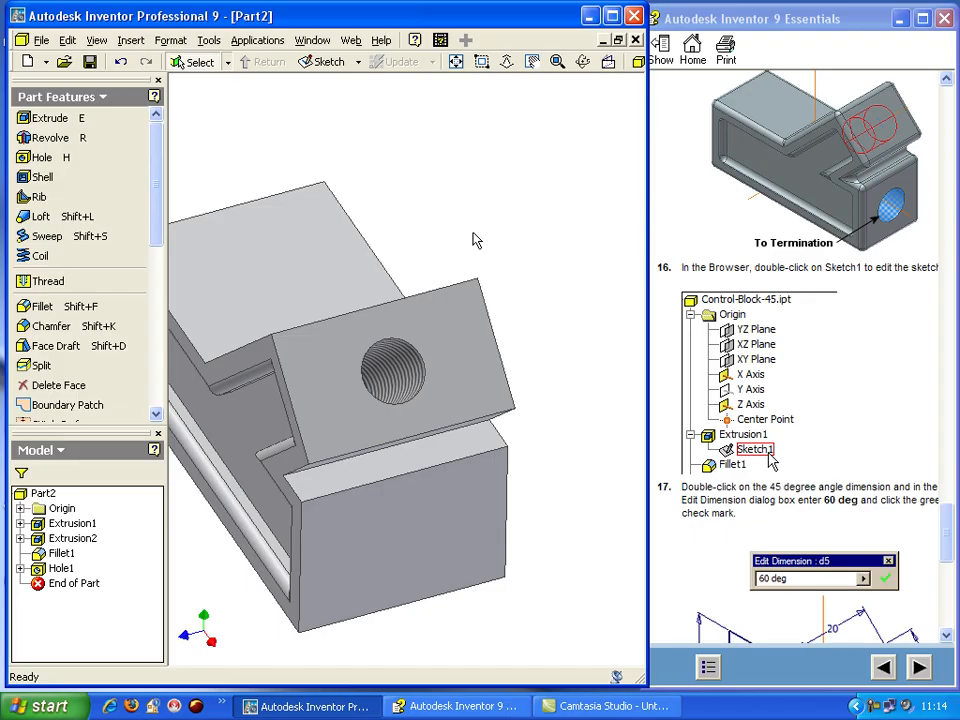
- Show the Autodesk Inventor 9 Essentials contents and view the challenge exercises of Chapter 2 (sketching) and Chapter 3 (simple sketched features)
click(660, 50)
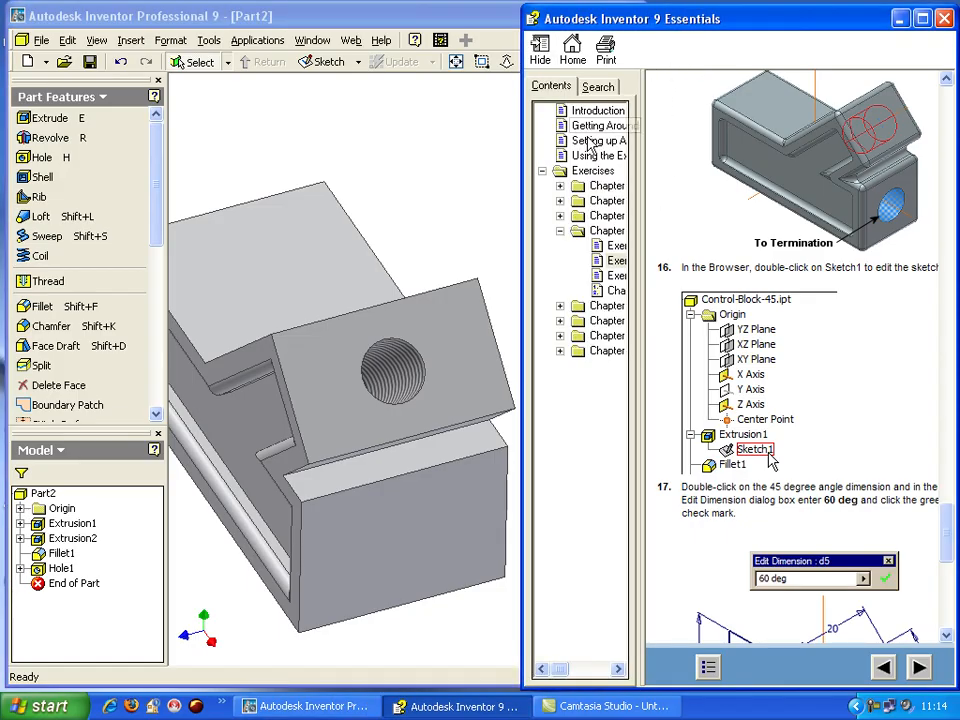
click(607, 218)
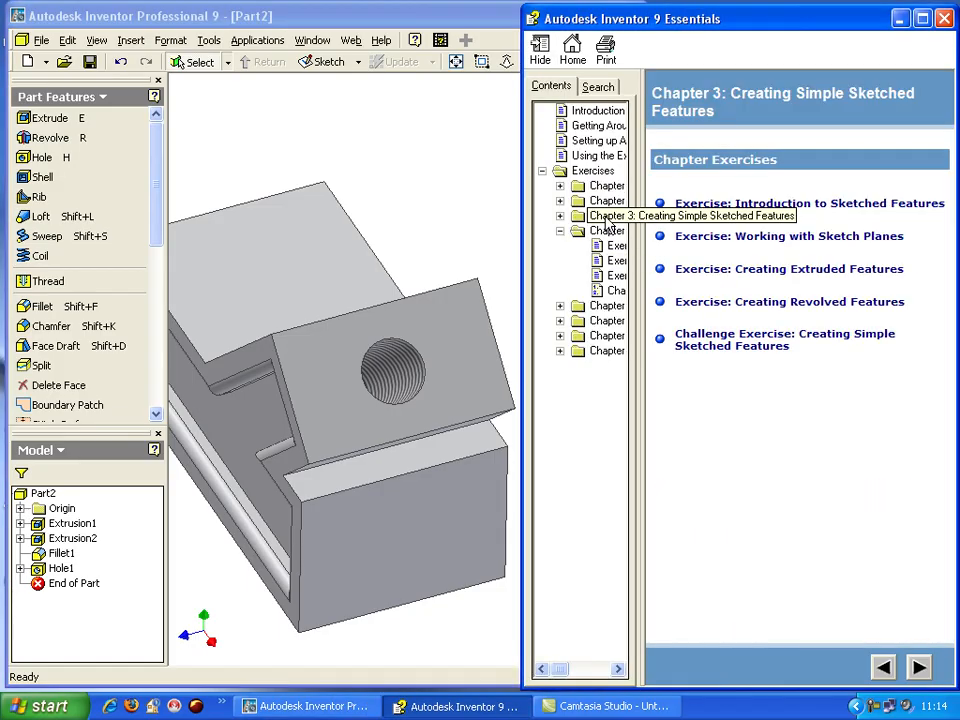
click(730, 346)
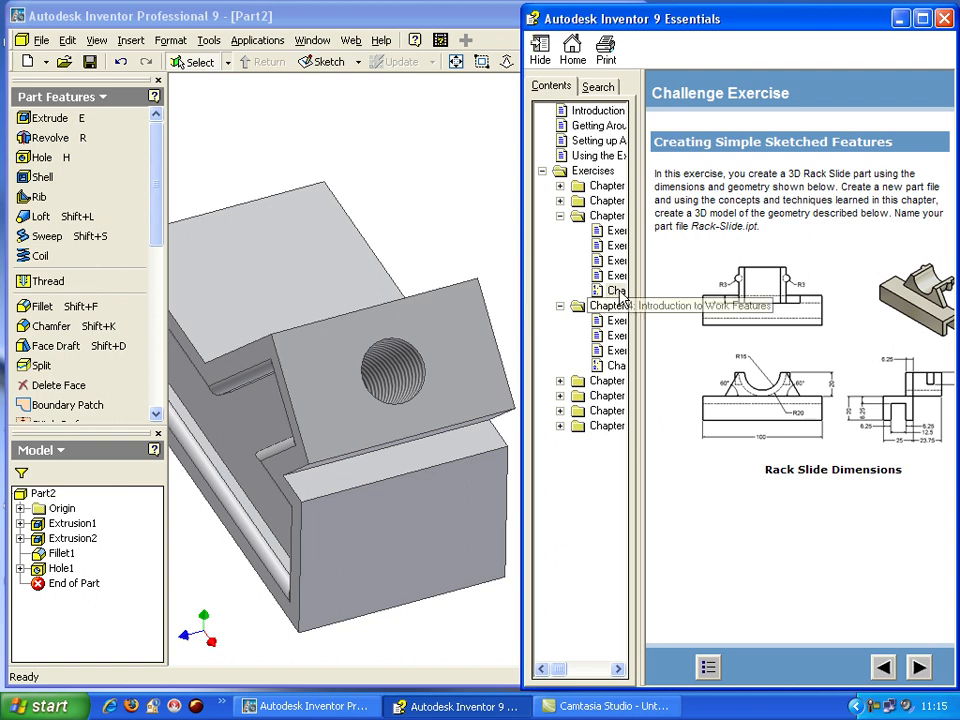
click(607, 200)
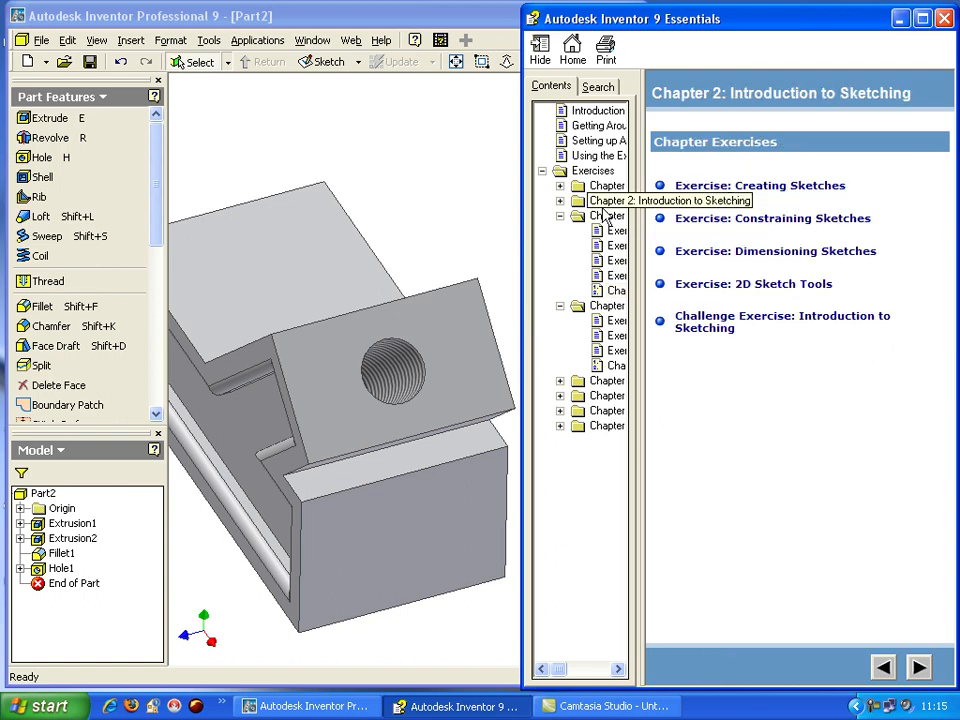
click(722, 330)
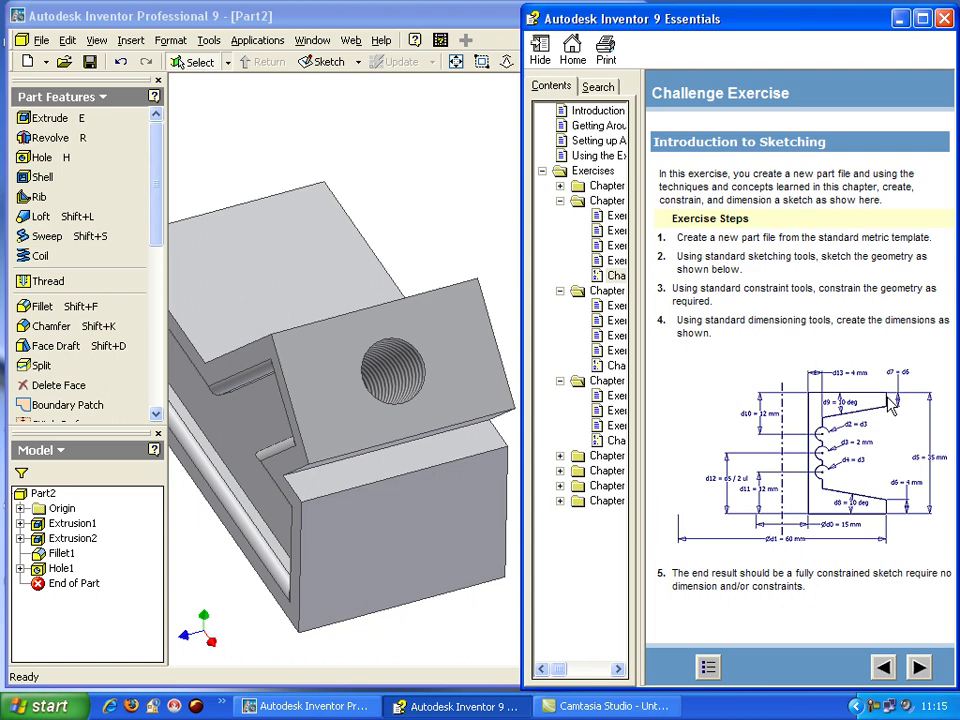
click(615, 366)
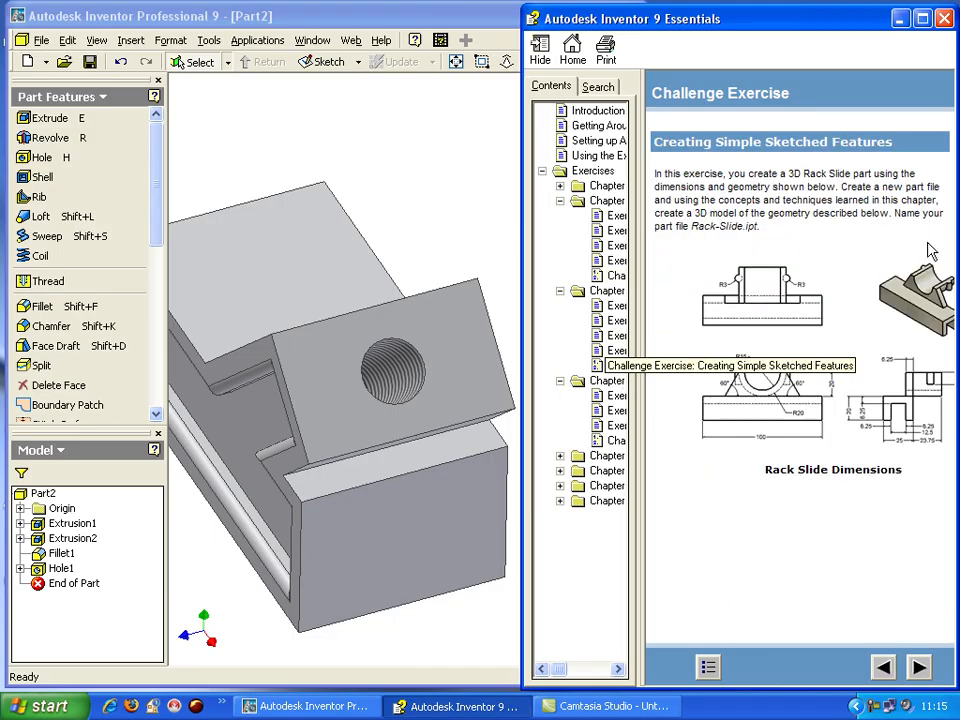